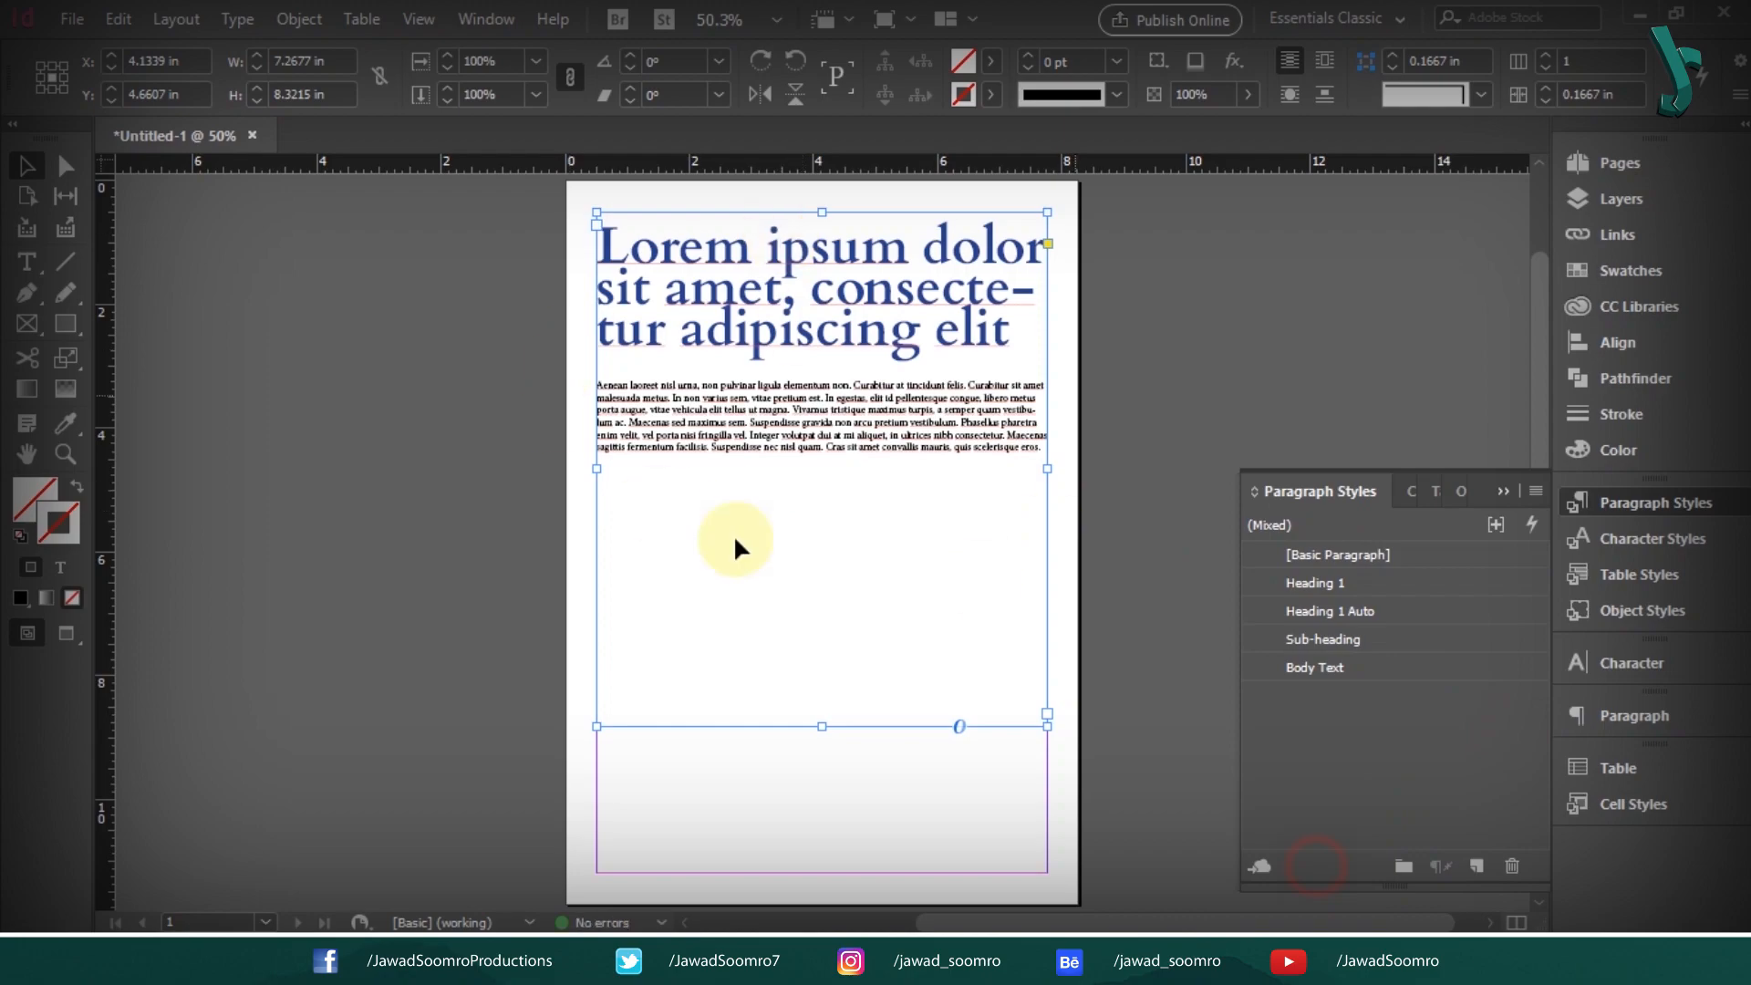
{"action": "key", "text": "ctrl+z"}
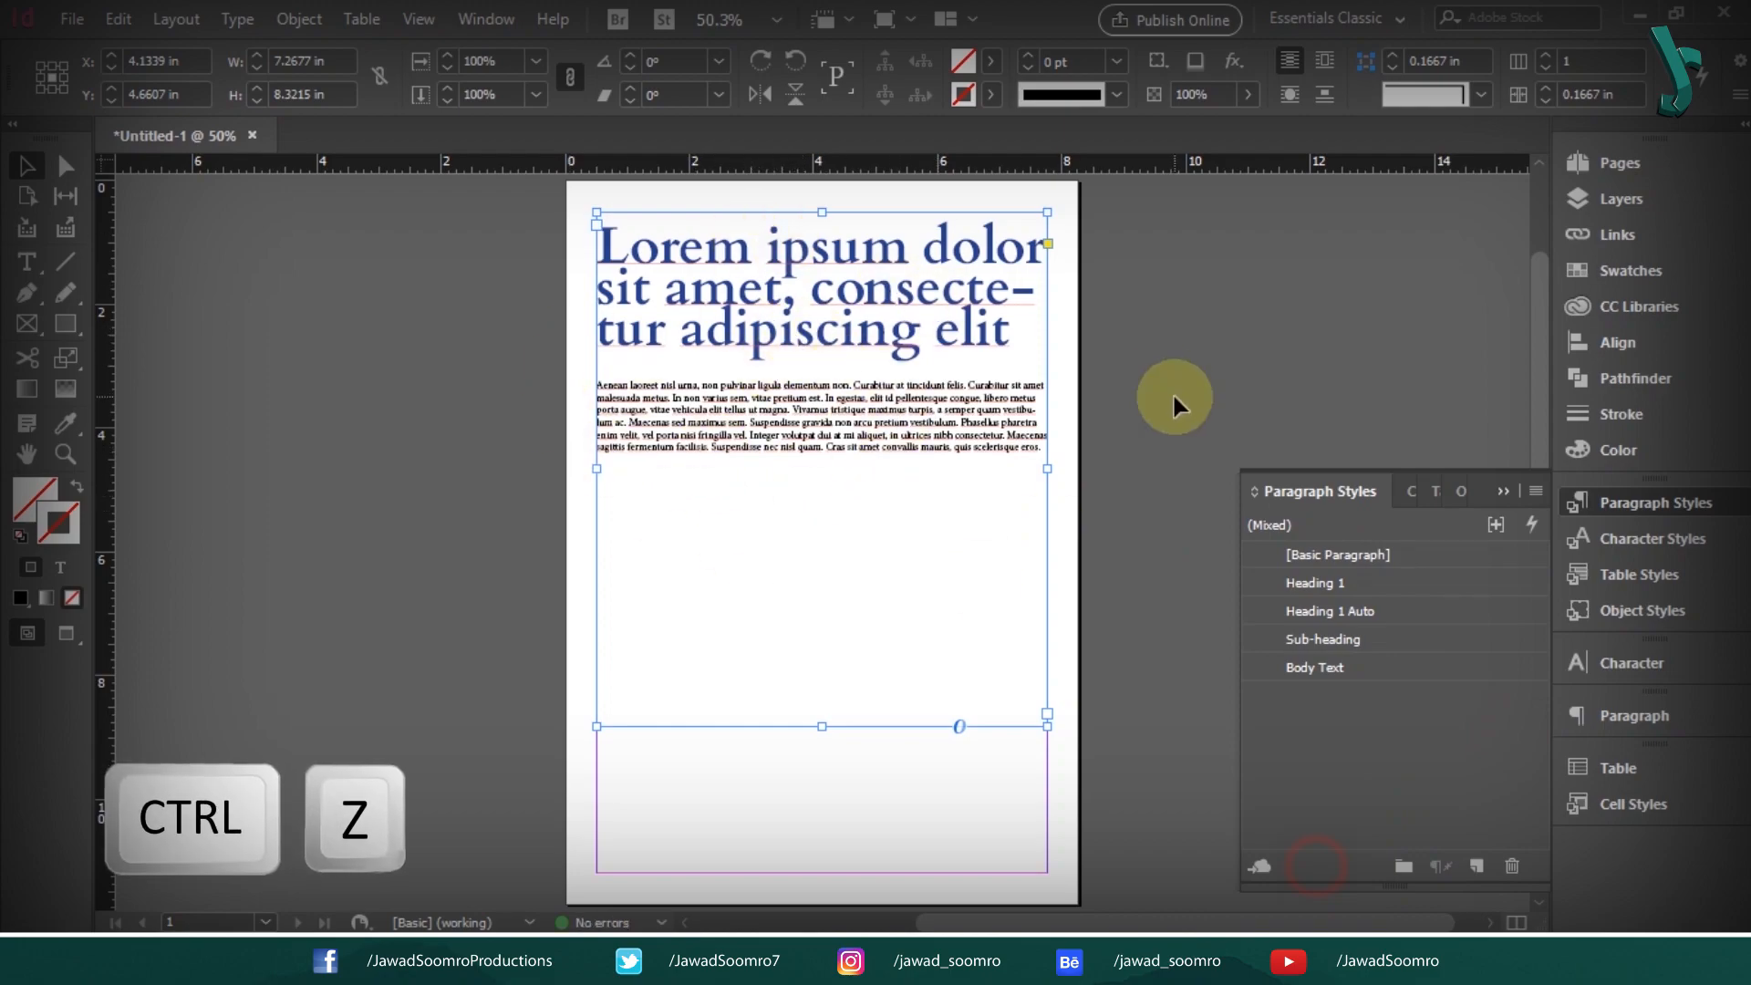
{"action": "key", "text": "ctrl+z"}
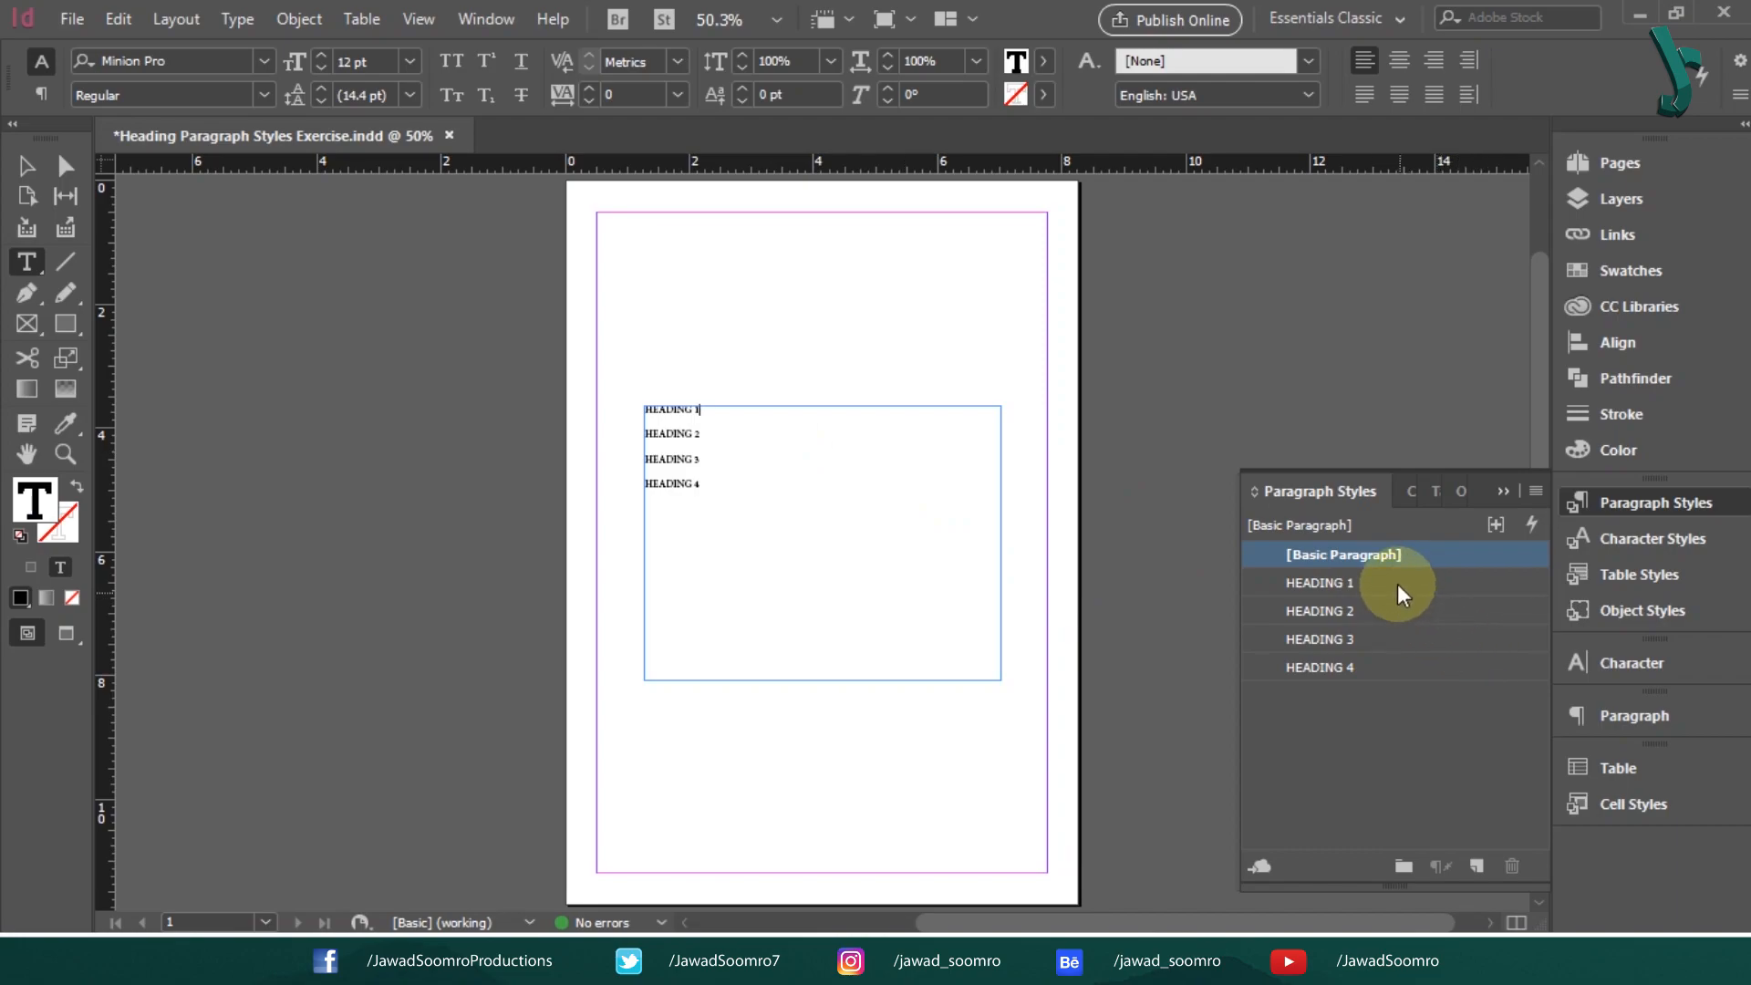
Apply the HEADING 1, HEADING 2, HEADING 3 and HEADING 4 paragraph styles to the four matching heading lines
{"action": "left_click", "coordinate": [1397, 588]}
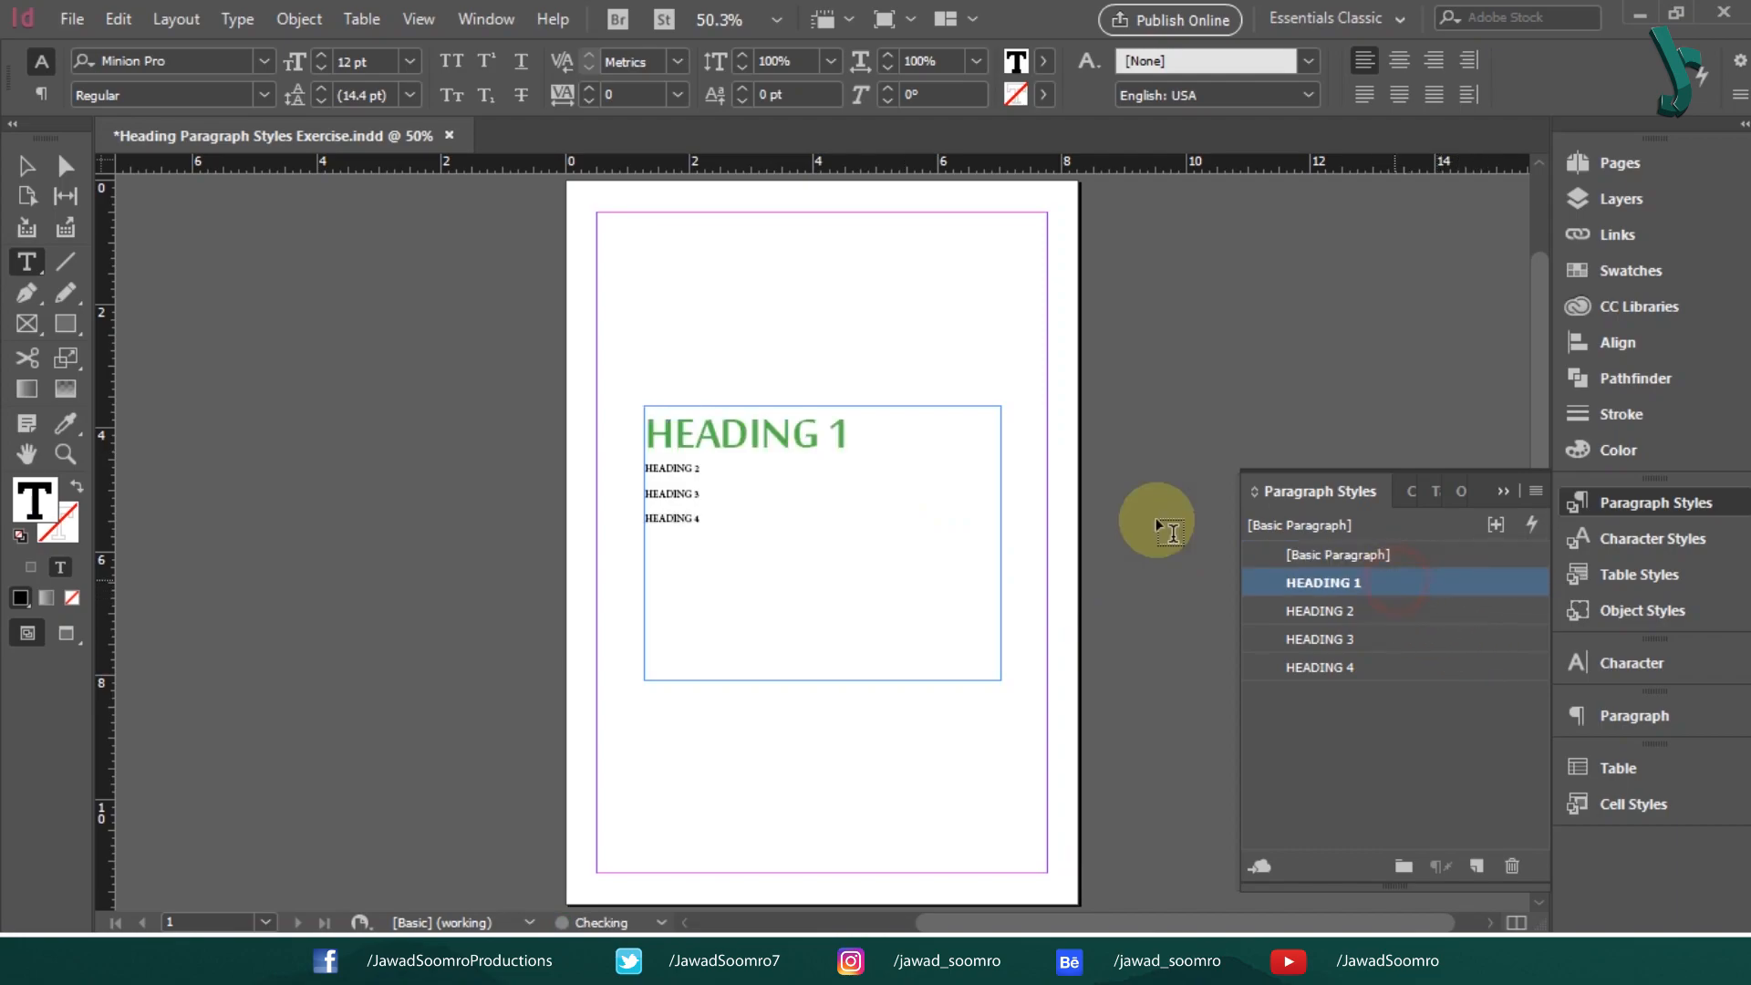
{"action": "left_click", "coordinate": [700, 470]}
{"action": "left_click", "coordinate": [1411, 610]}
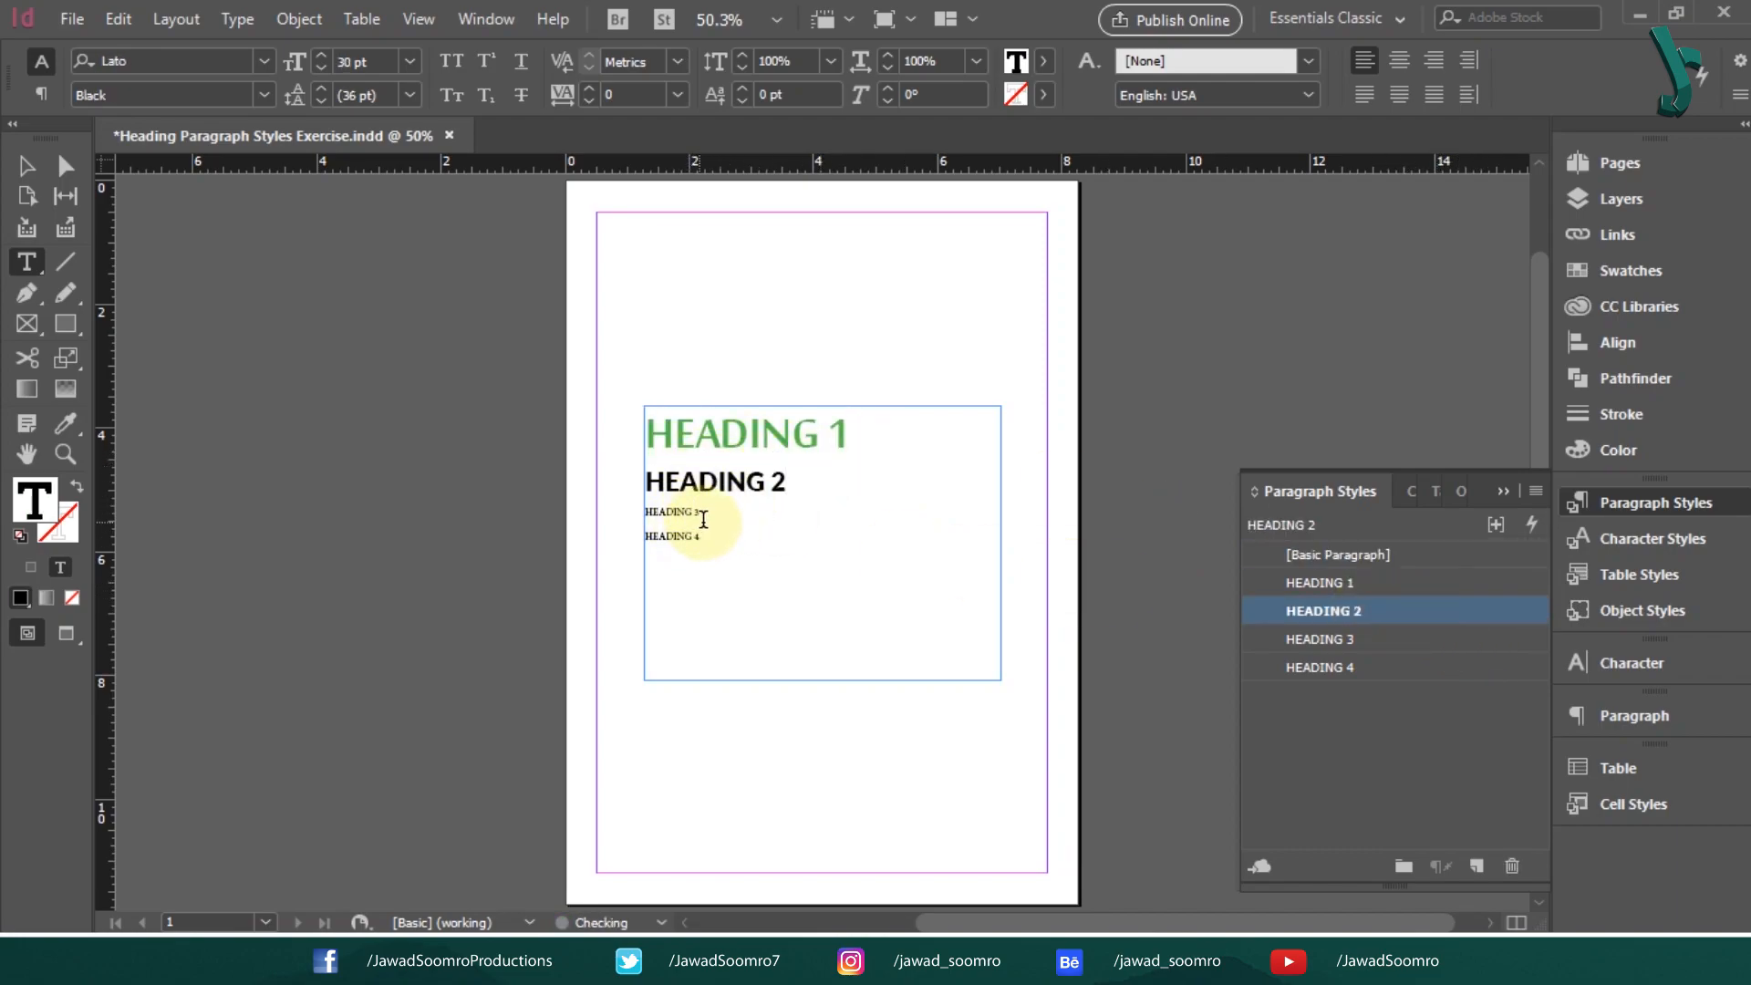
{"action": "left_click", "coordinate": [702, 514]}
{"action": "left_click", "coordinate": [1359, 639]}
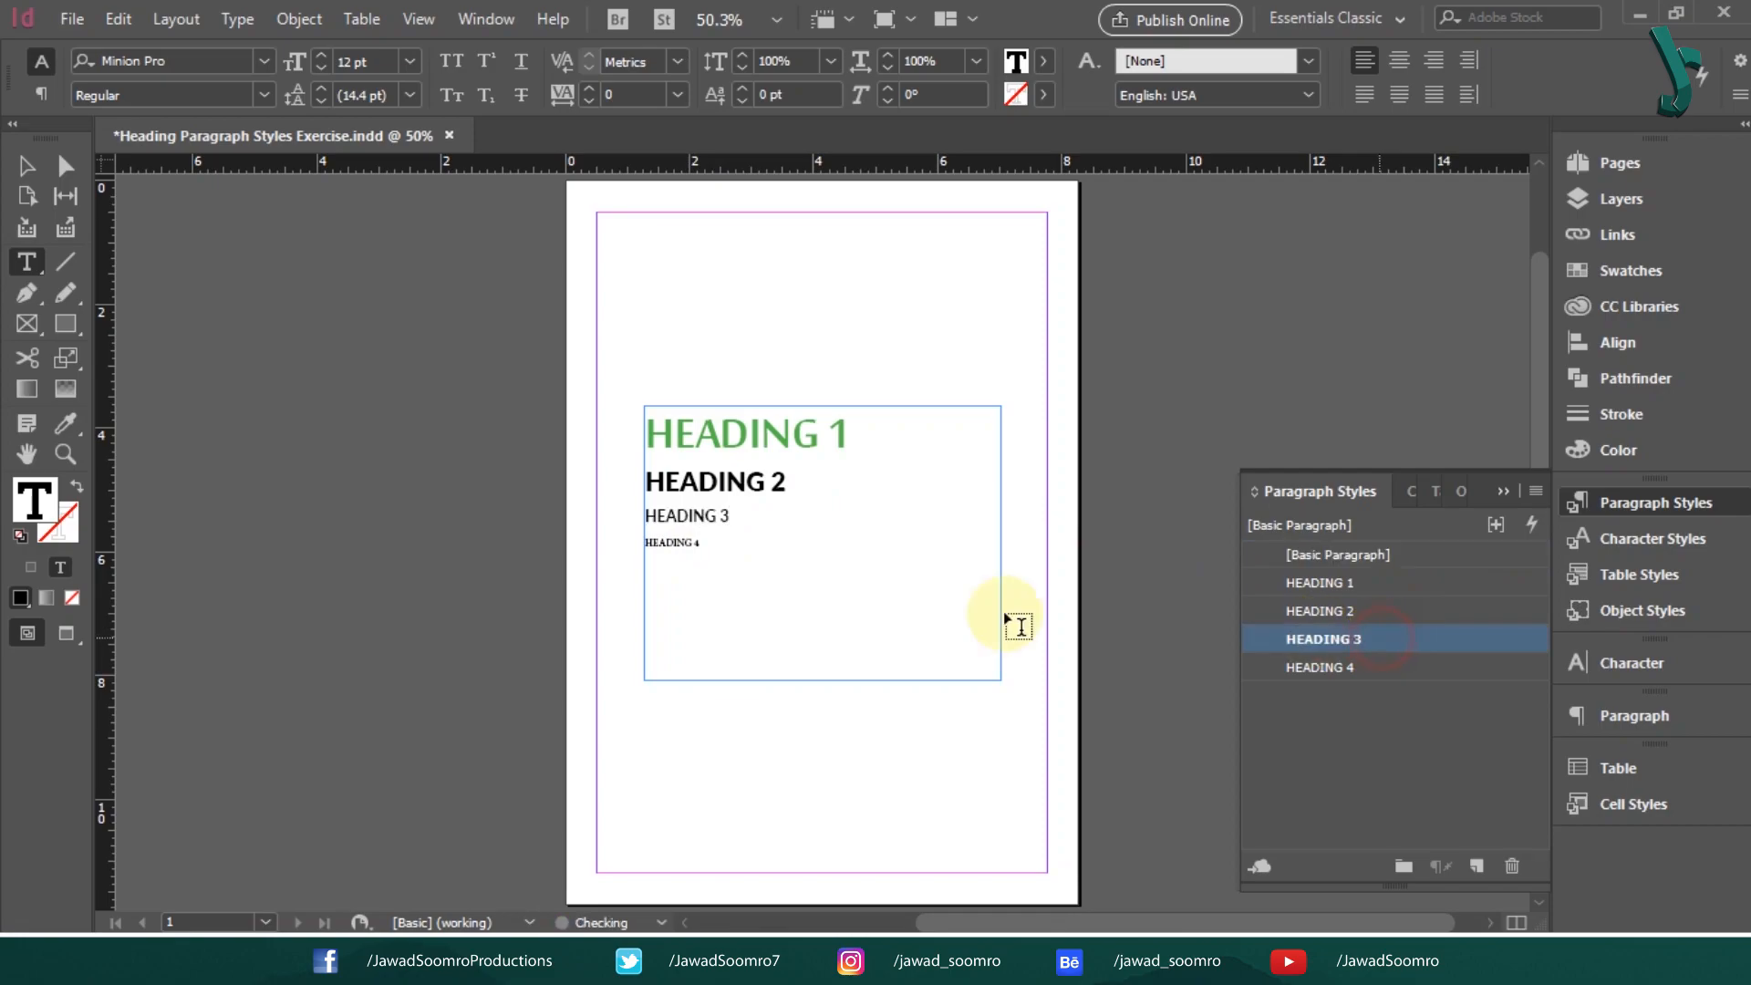
{"action": "left_click", "coordinate": [686, 545]}
{"action": "left_click", "coordinate": [1357, 664]}
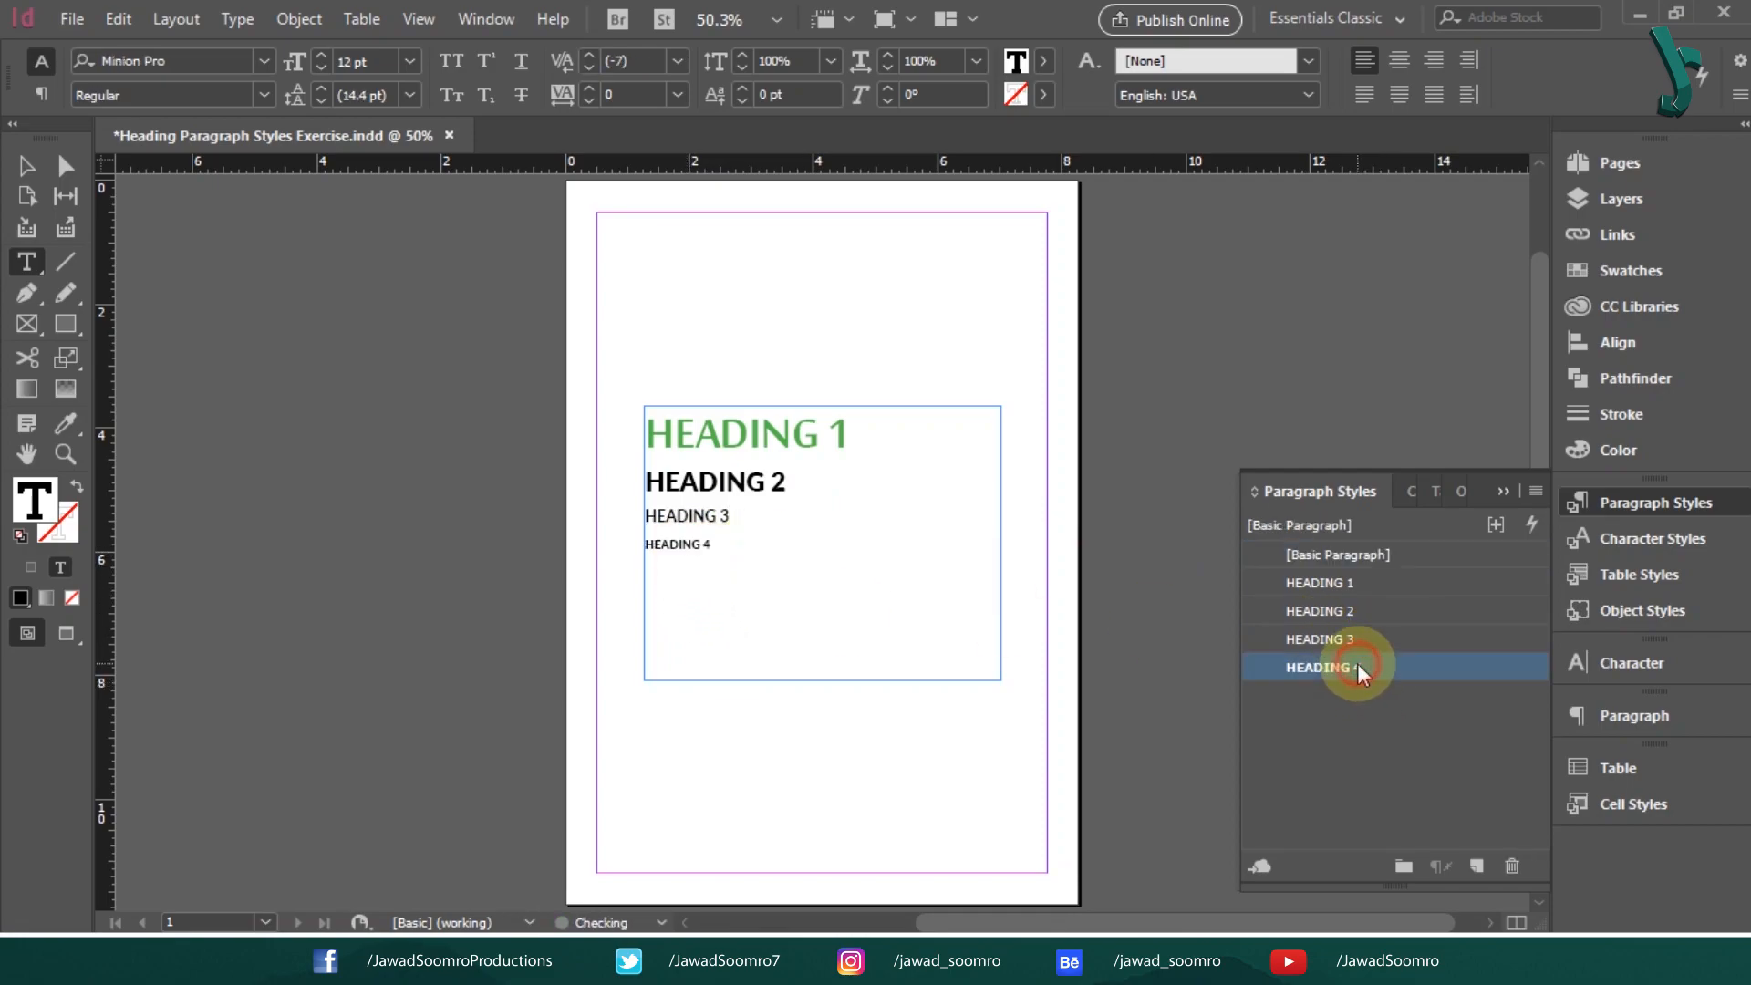
Rename the HEADING 1 and HEADING 2 paragraph styles as H1 and H2
{"action": "left_click", "coordinate": [26, 166]}
{"action": "left_click", "coordinate": [1324, 581]}
{"action": "left_click_drag", "start_coordinate": [1358, 582], "coordinate": [1294, 585]}
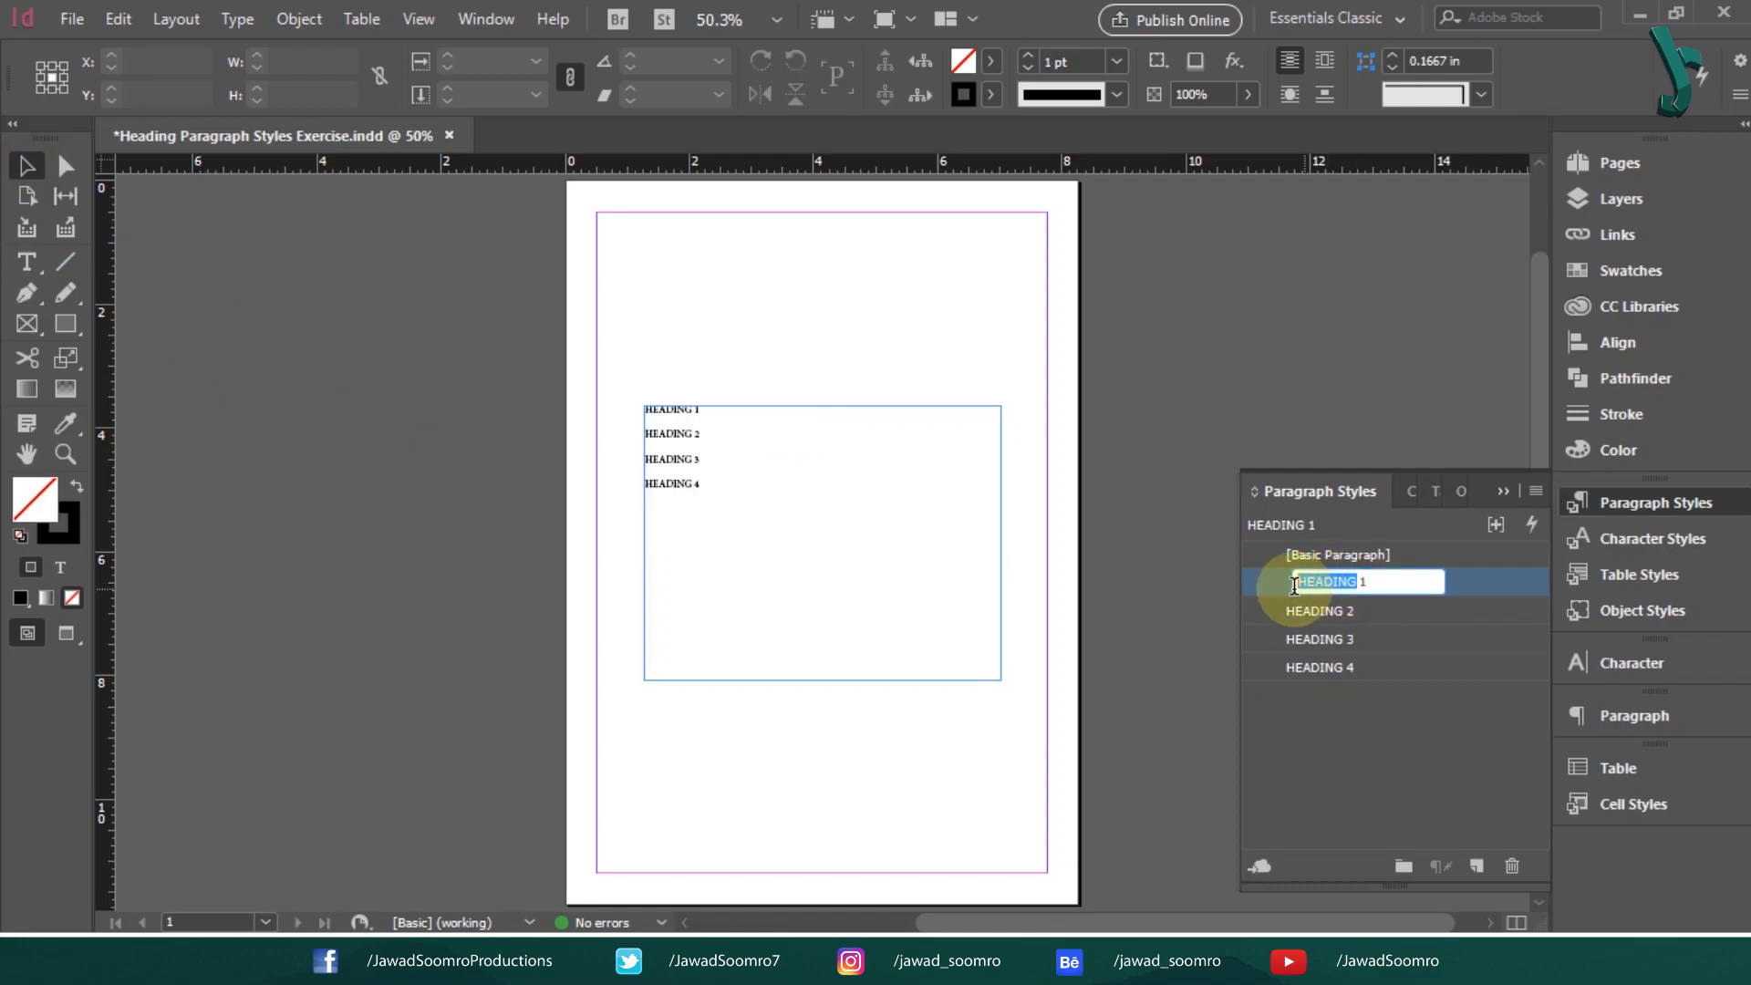
{"action": "type", "text": "H"}
{"action": "key", "text": "Delete"}
{"action": "double_click", "coordinate": [1321, 616]}
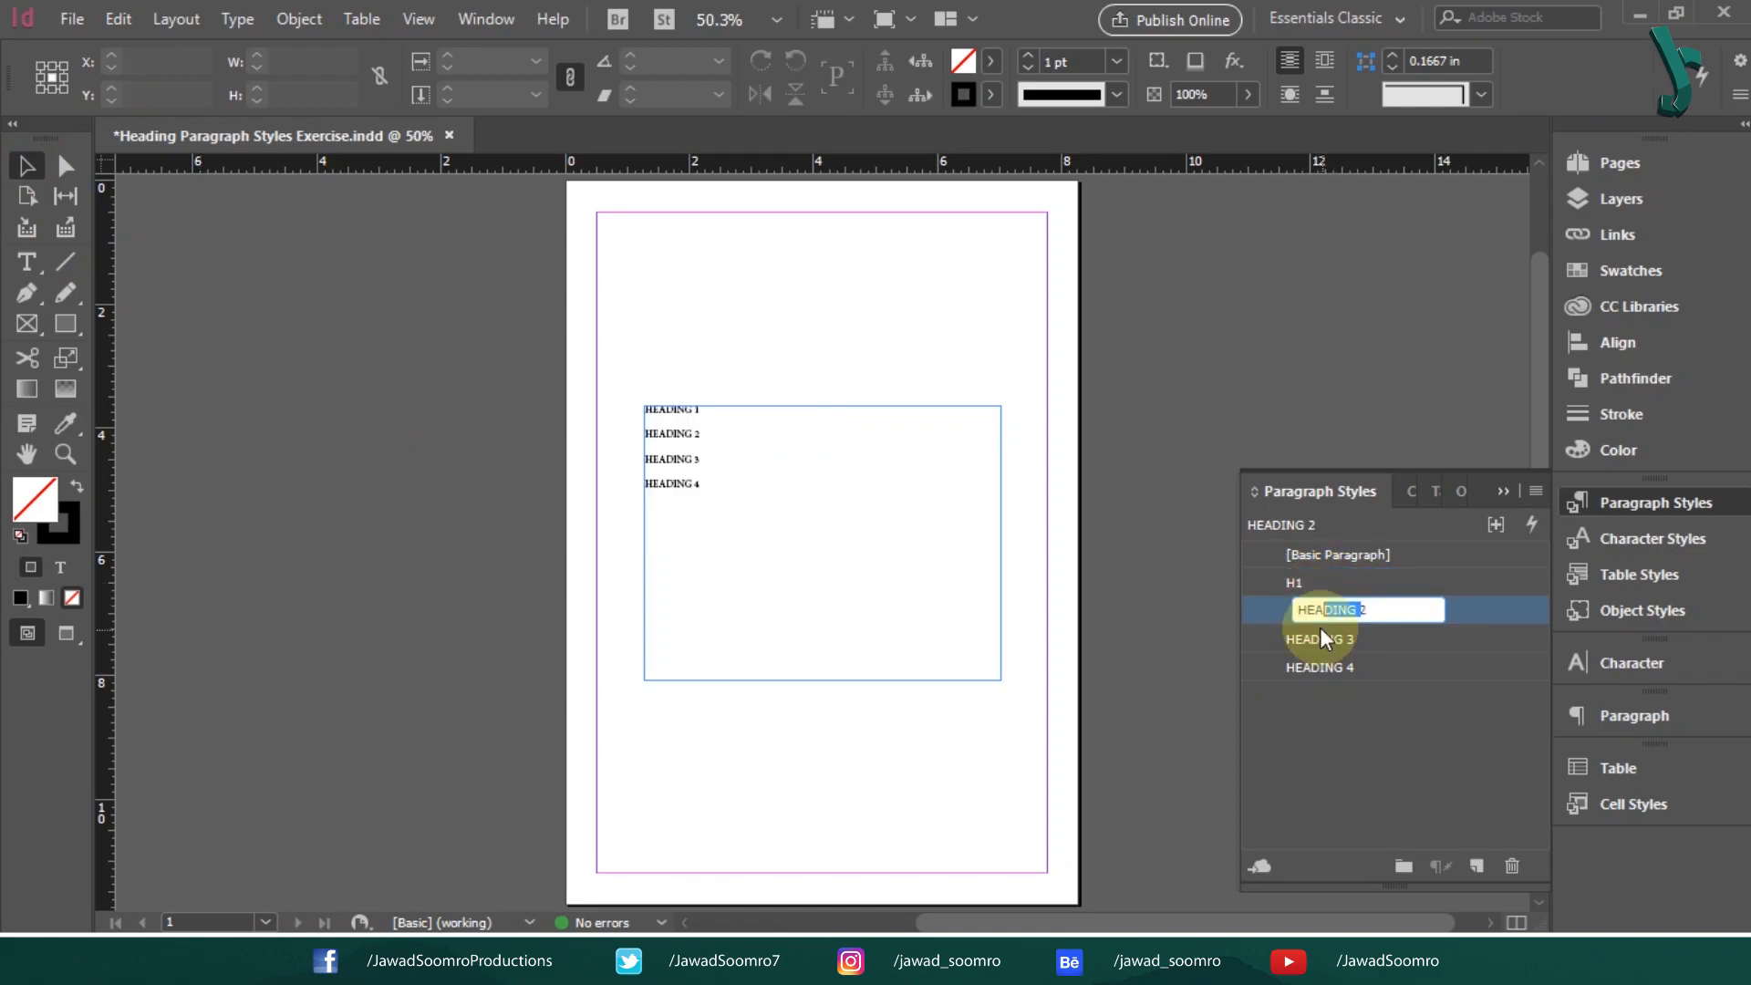
{"action": "type", "text": "HE"}
{"action": "key", "text": "BackSpace"}
Shorten the names of the HEADING 3 and HEADING 4 paragraph styles to H3 and H4
{"action": "double_click", "coordinate": [1310, 638]}
{"action": "type", "text": "H"}
{"action": "key", "text": "Delete"}
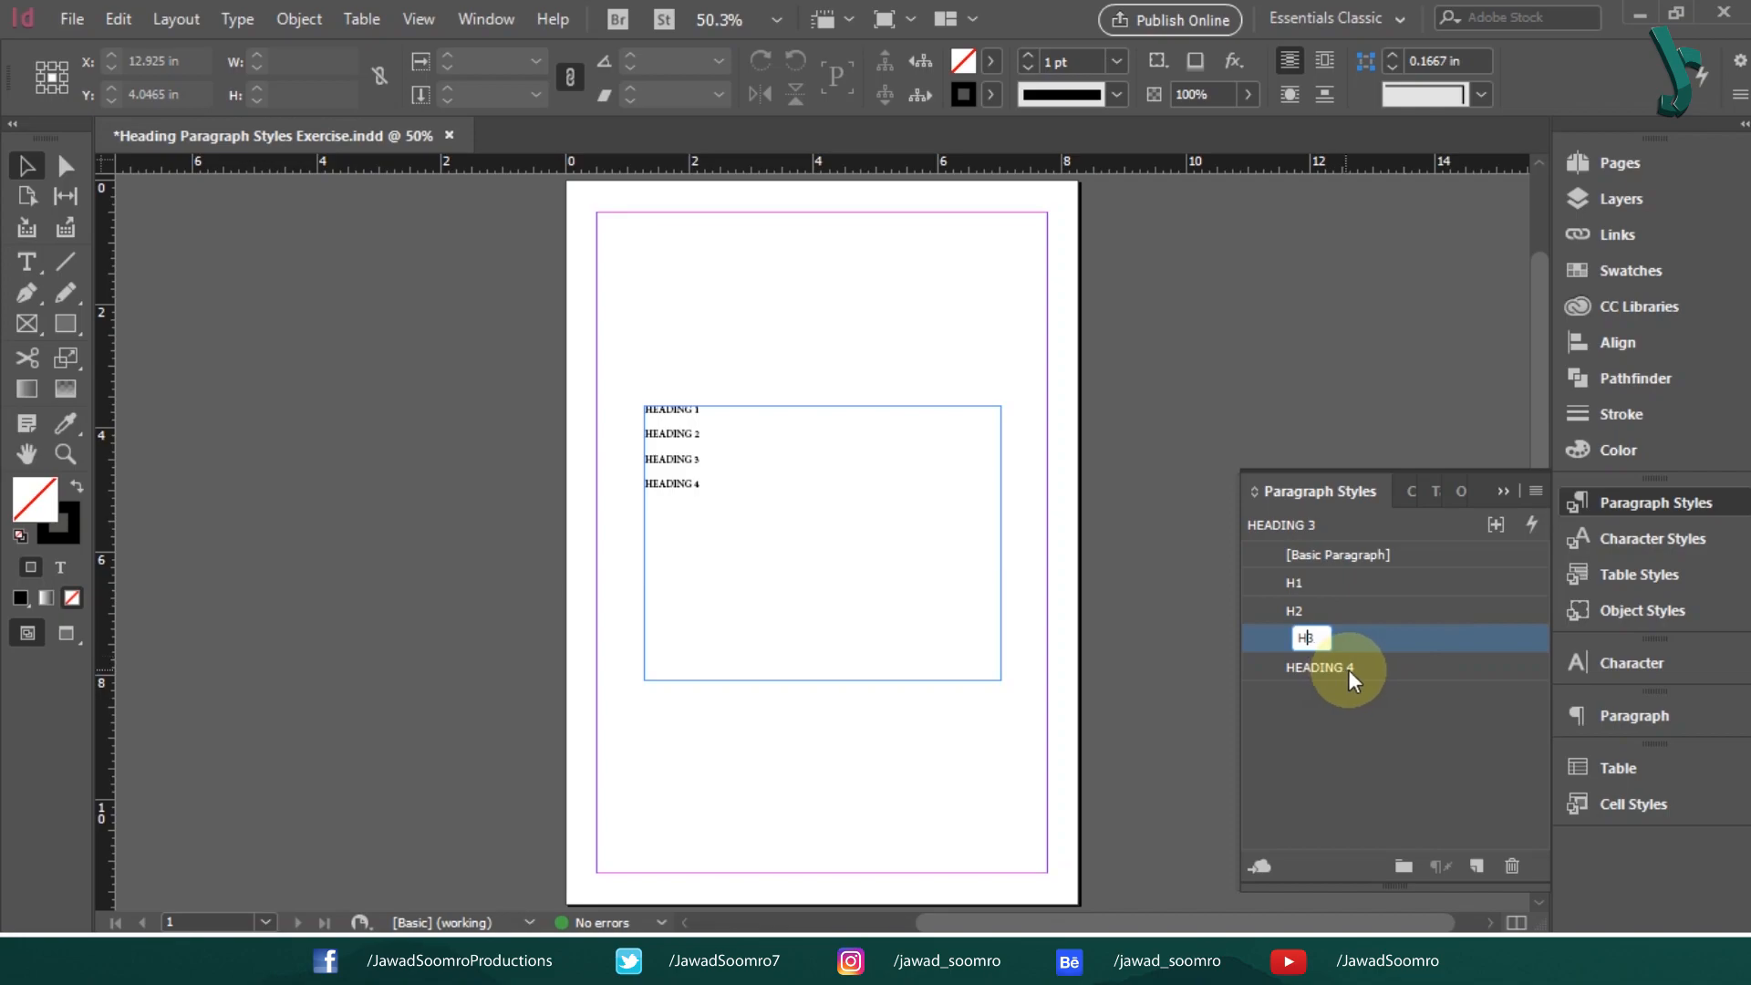
{"action": "left_click", "coordinate": [1340, 670]}
{"action": "left_click", "coordinate": [1339, 669]}
{"action": "left_click_drag", "start_coordinate": [1356, 666], "coordinate": [1302, 669]}
{"action": "key", "text": "BackSpace"}
{"action": "left_click", "coordinate": [1067, 448]}
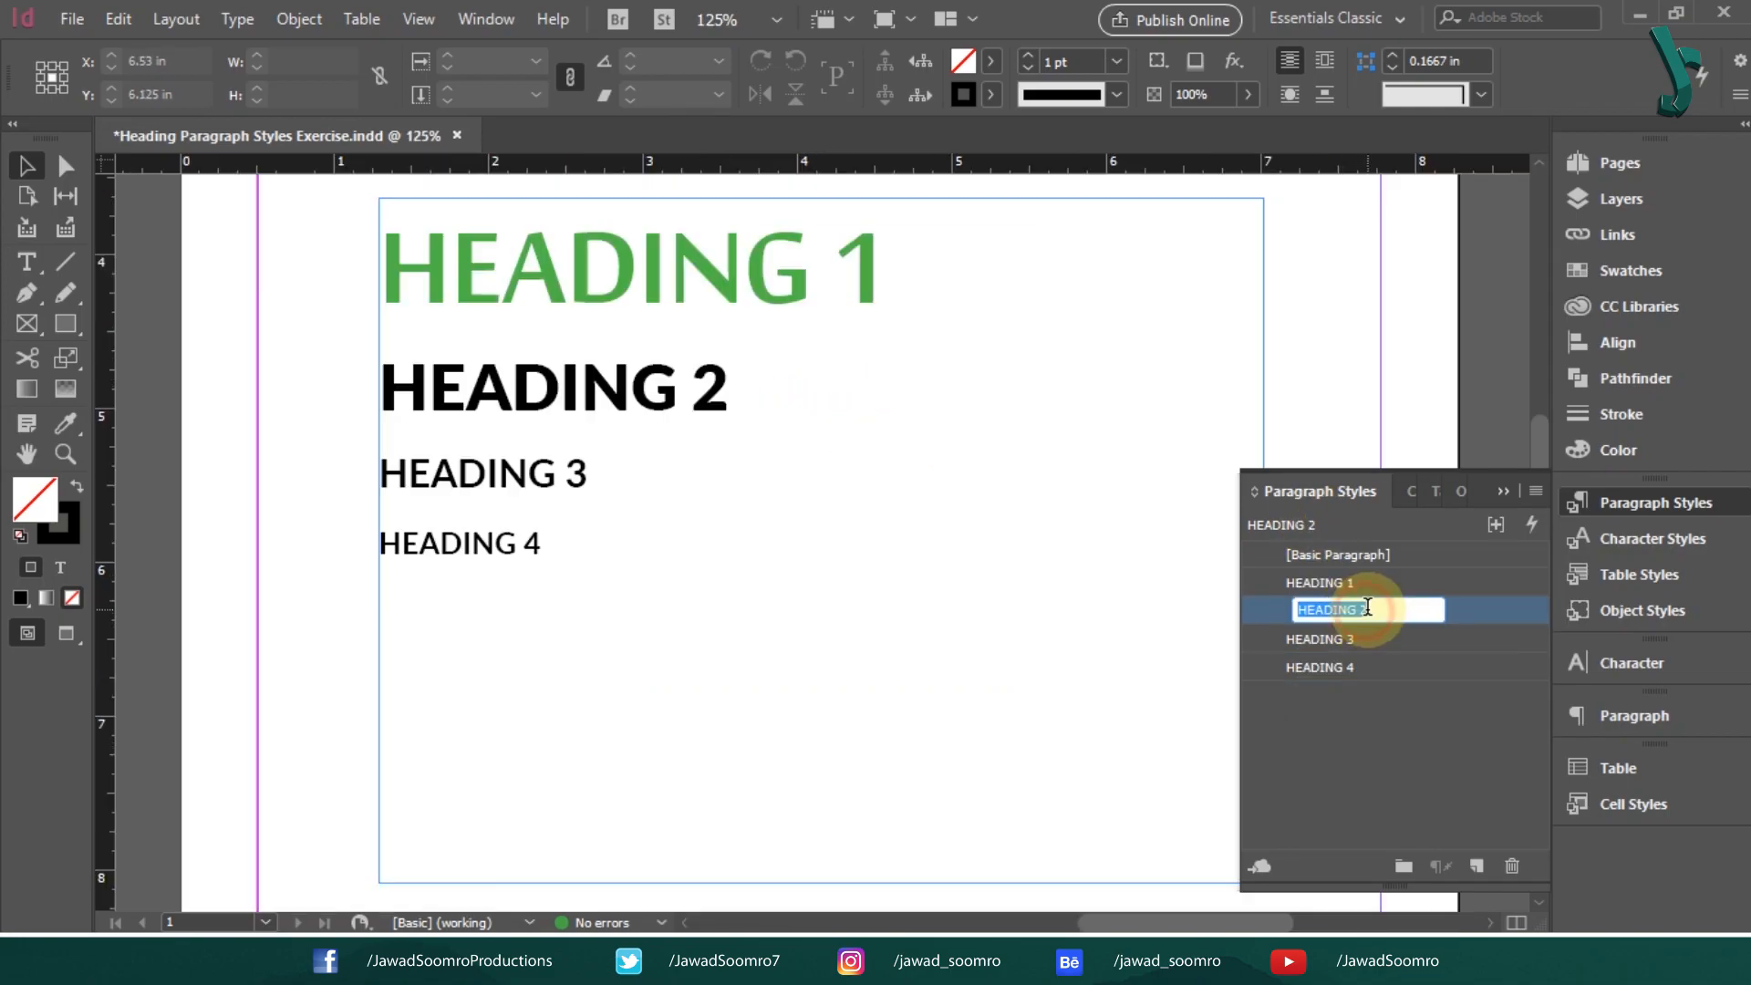
Rename the HEADING 2 and HEADING 3 paragraph styles as SUB-HEADING 1 and SUB-HEADING 2
{"action": "type", "text": "SUB"}
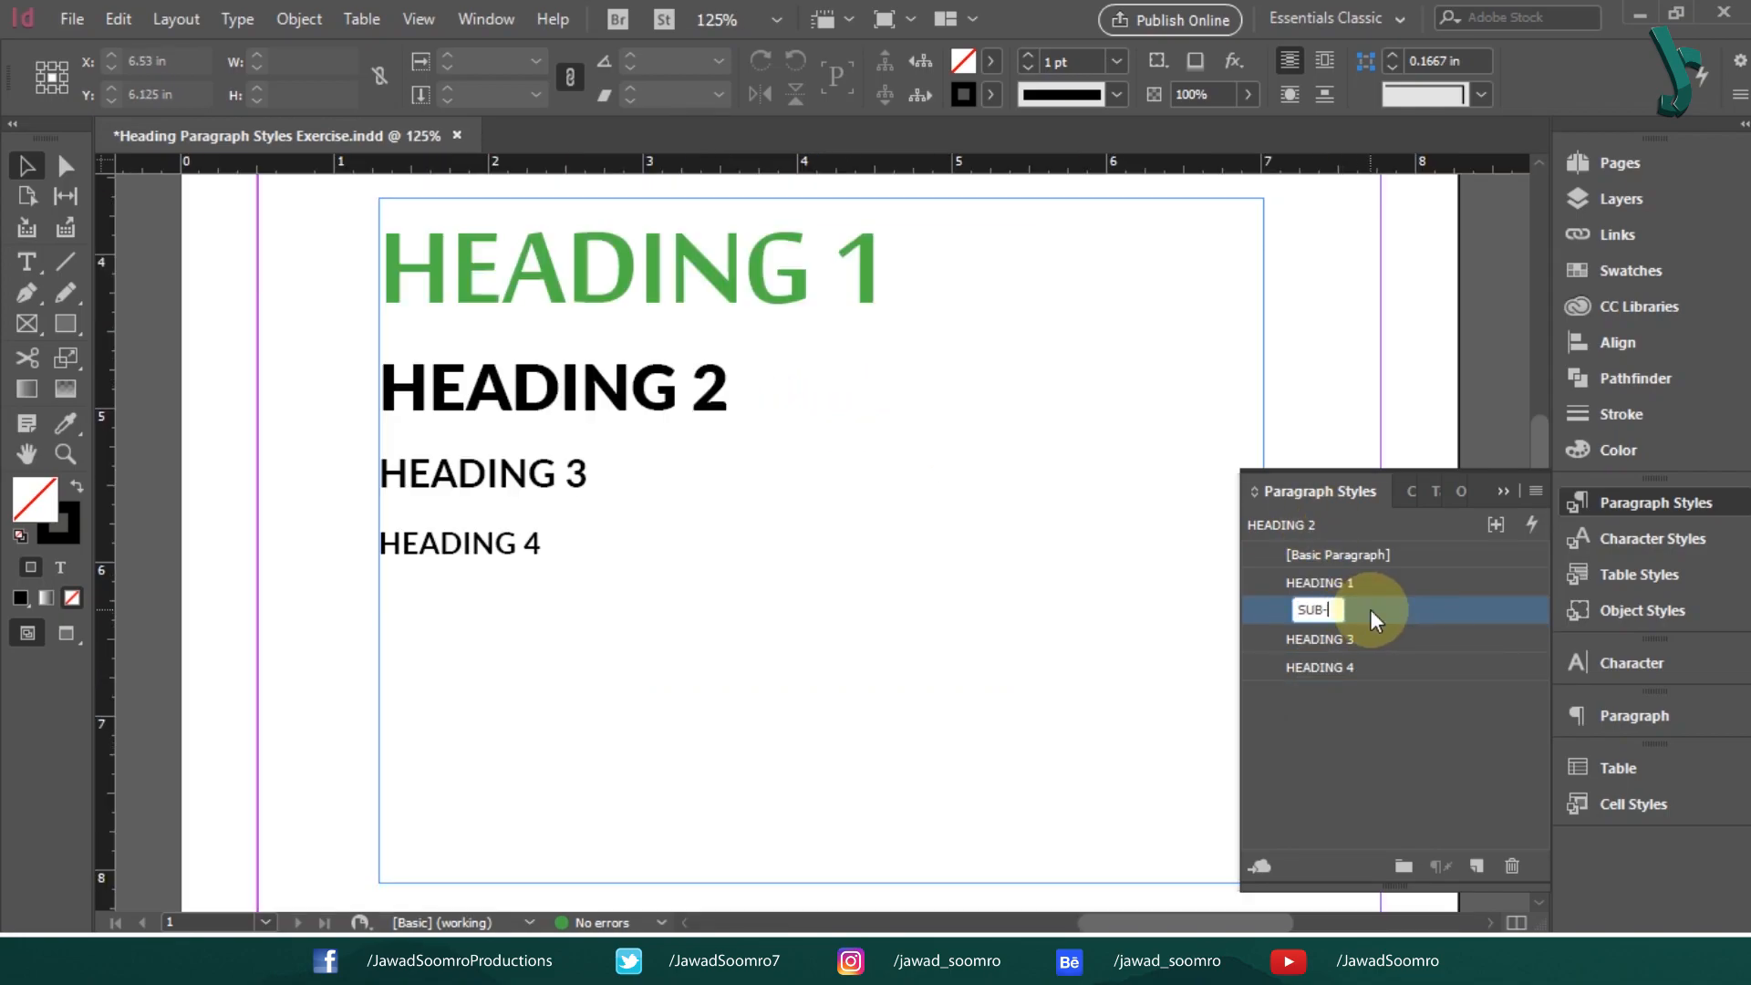
{"action": "type", "text": "-HEADO"}
{"action": "key", "text": "BackSpace"}
{"action": "type", "text": "ING 1"}
{"action": "left_click", "coordinate": [1364, 637]}
{"action": "left_click", "coordinate": [1369, 636]}
{"action": "type", "text": "SU"}
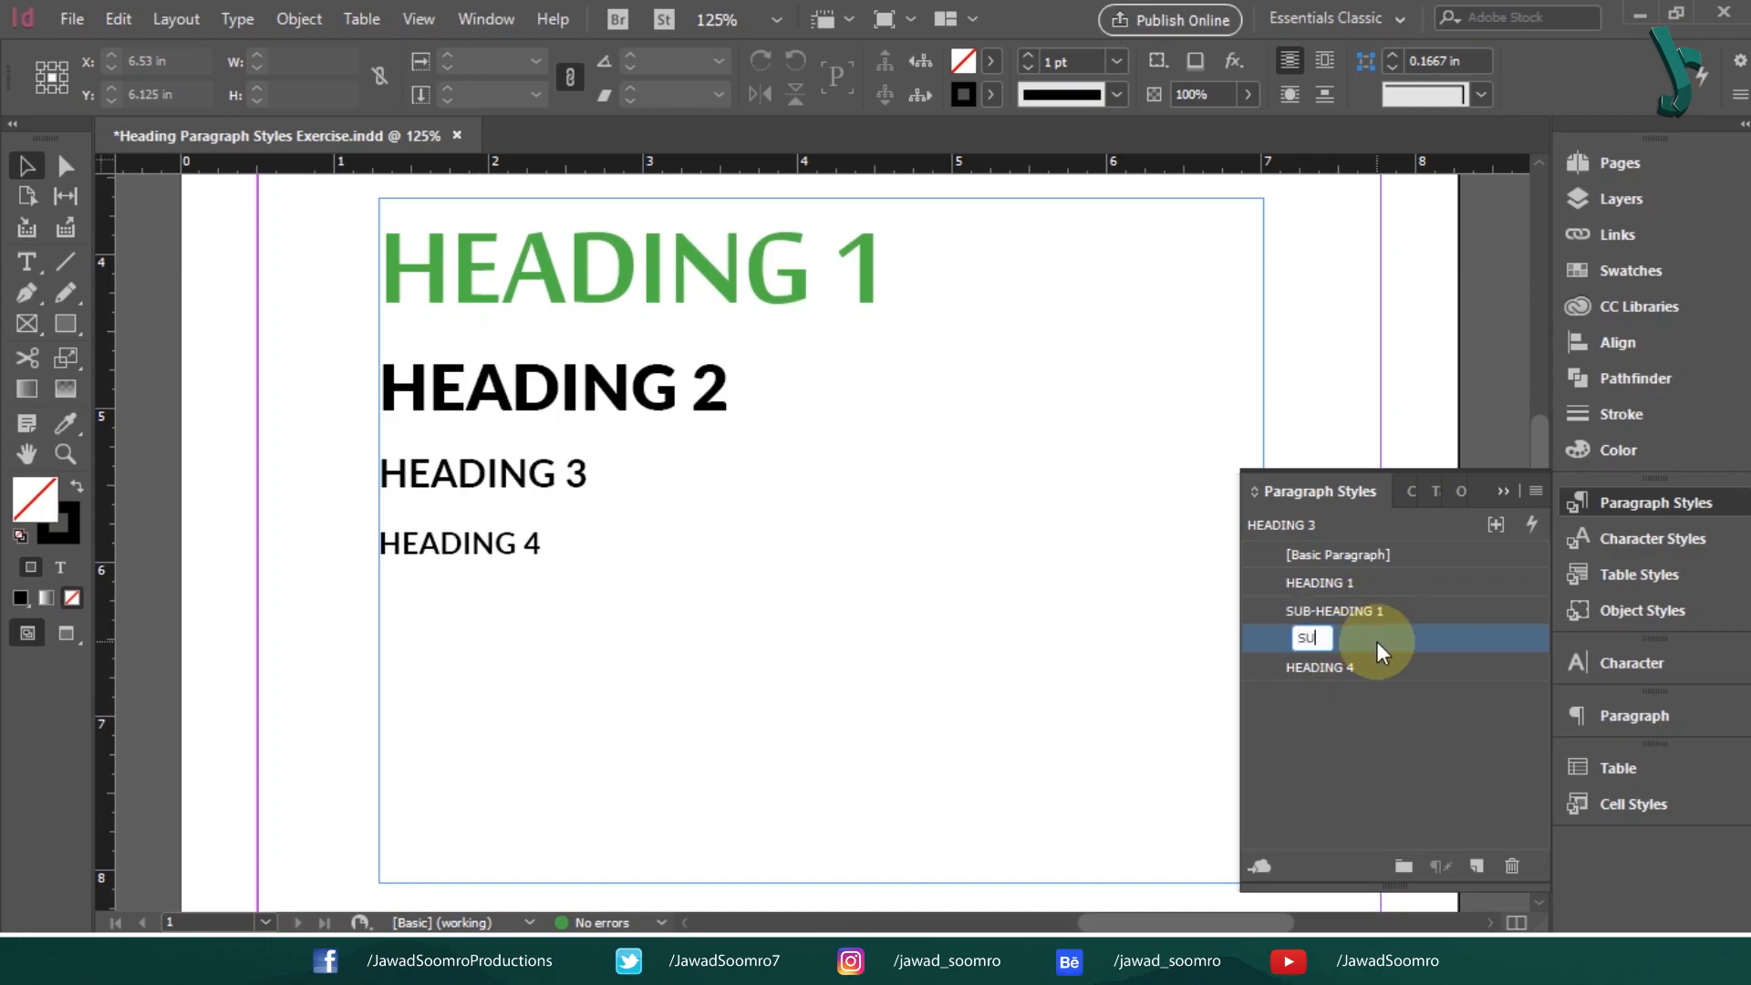
{"action": "type", "text": "B-HEADING 2"}
Start renaming the HEADING 4 paragraph style by replacing its name with SUB-H
{"action": "left_click", "coordinate": [1345, 668]}
{"action": "left_click", "coordinate": [1347, 669]}
{"action": "type", "text": "SUB-H"}
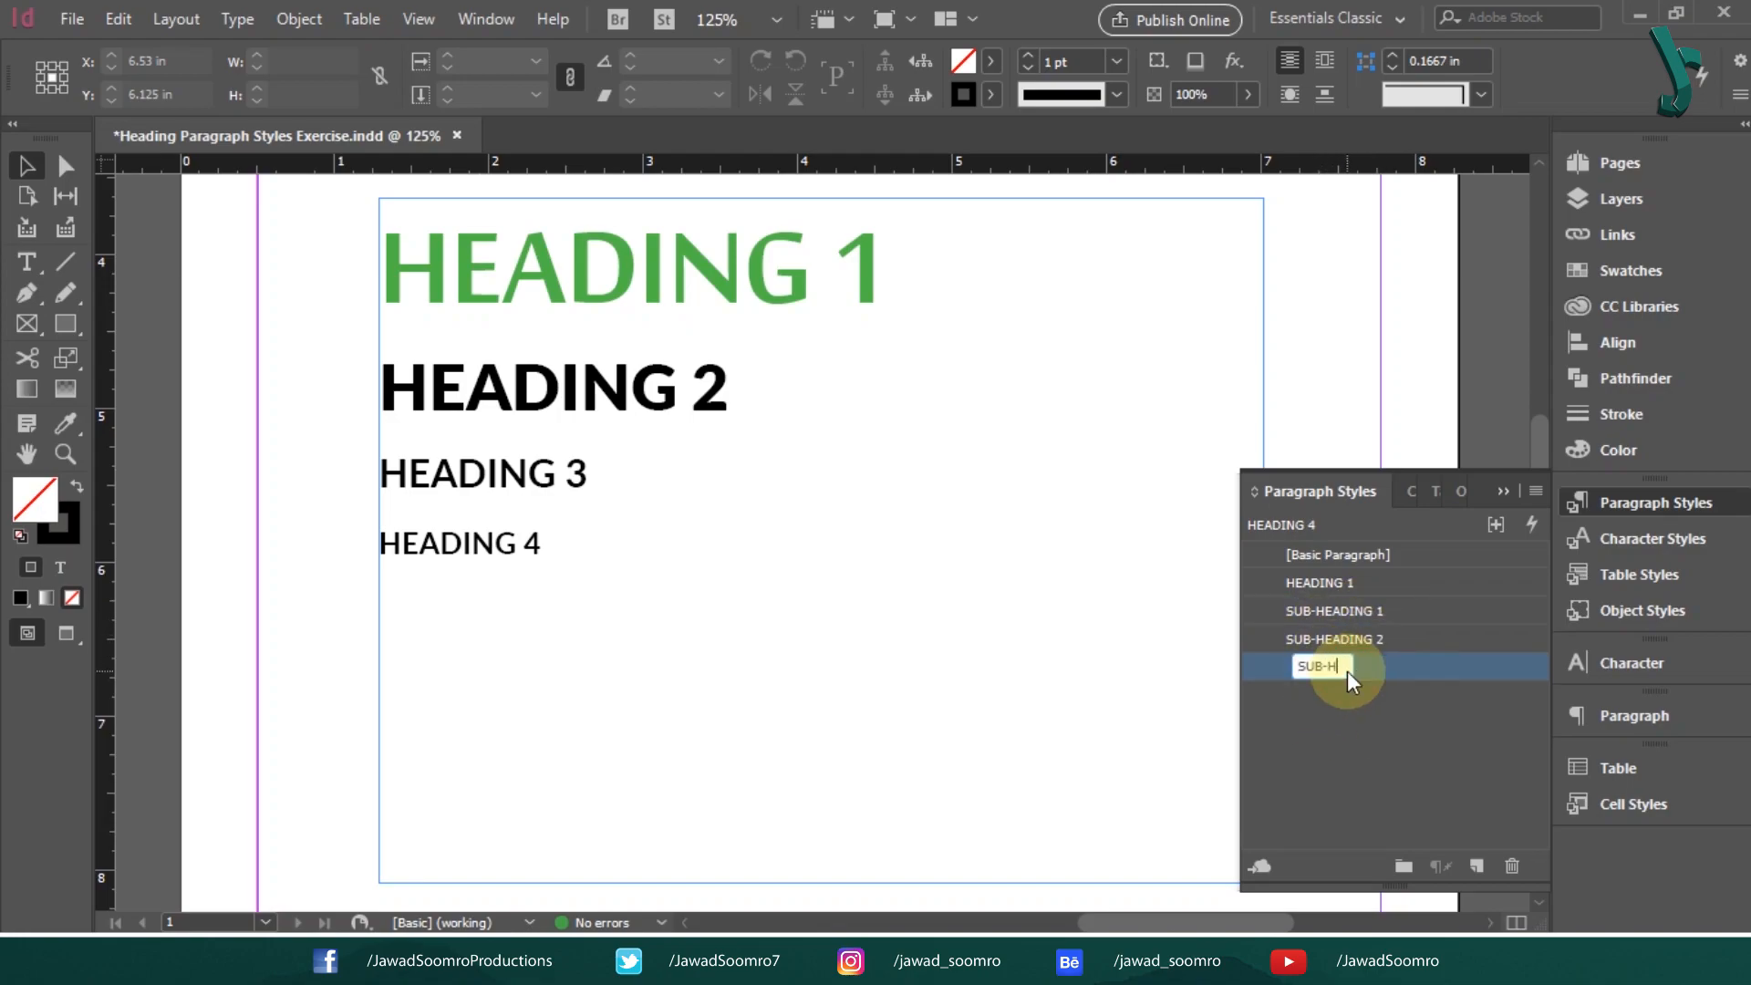
{"action": "key", "text": "ctrl+0"}
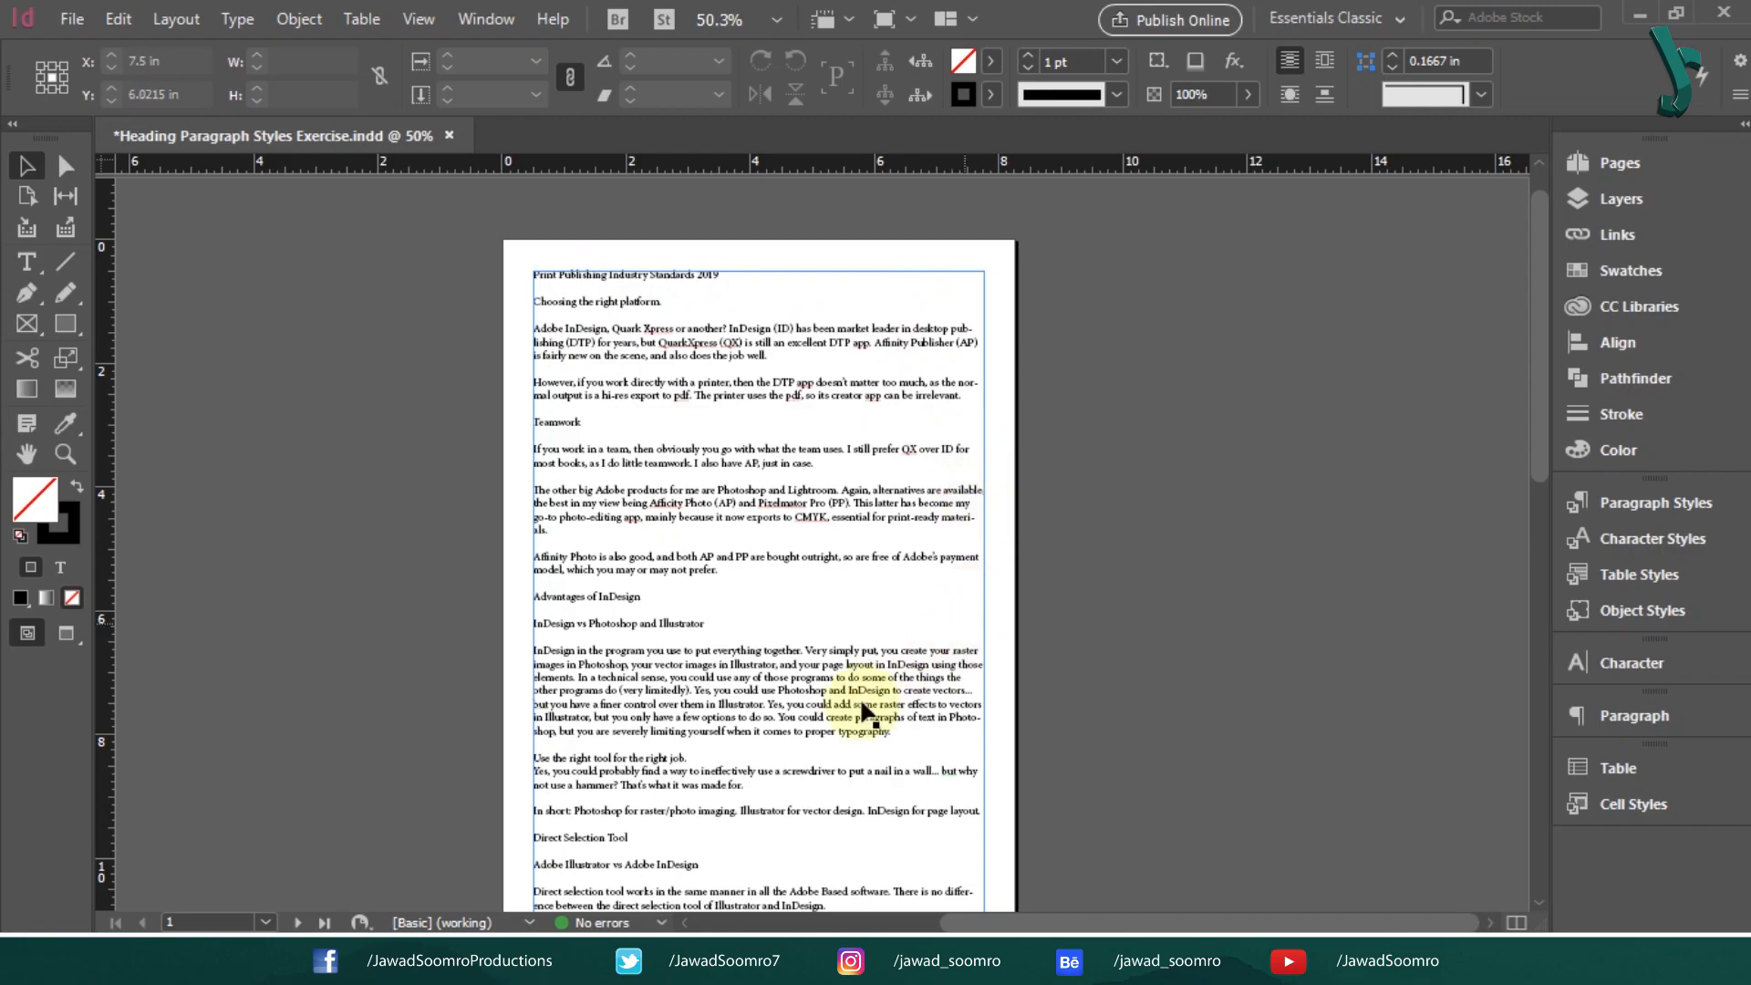
Deselect the text frame and display the document's list of paragraph styles
{"action": "left_click", "coordinate": [1069, 464]}
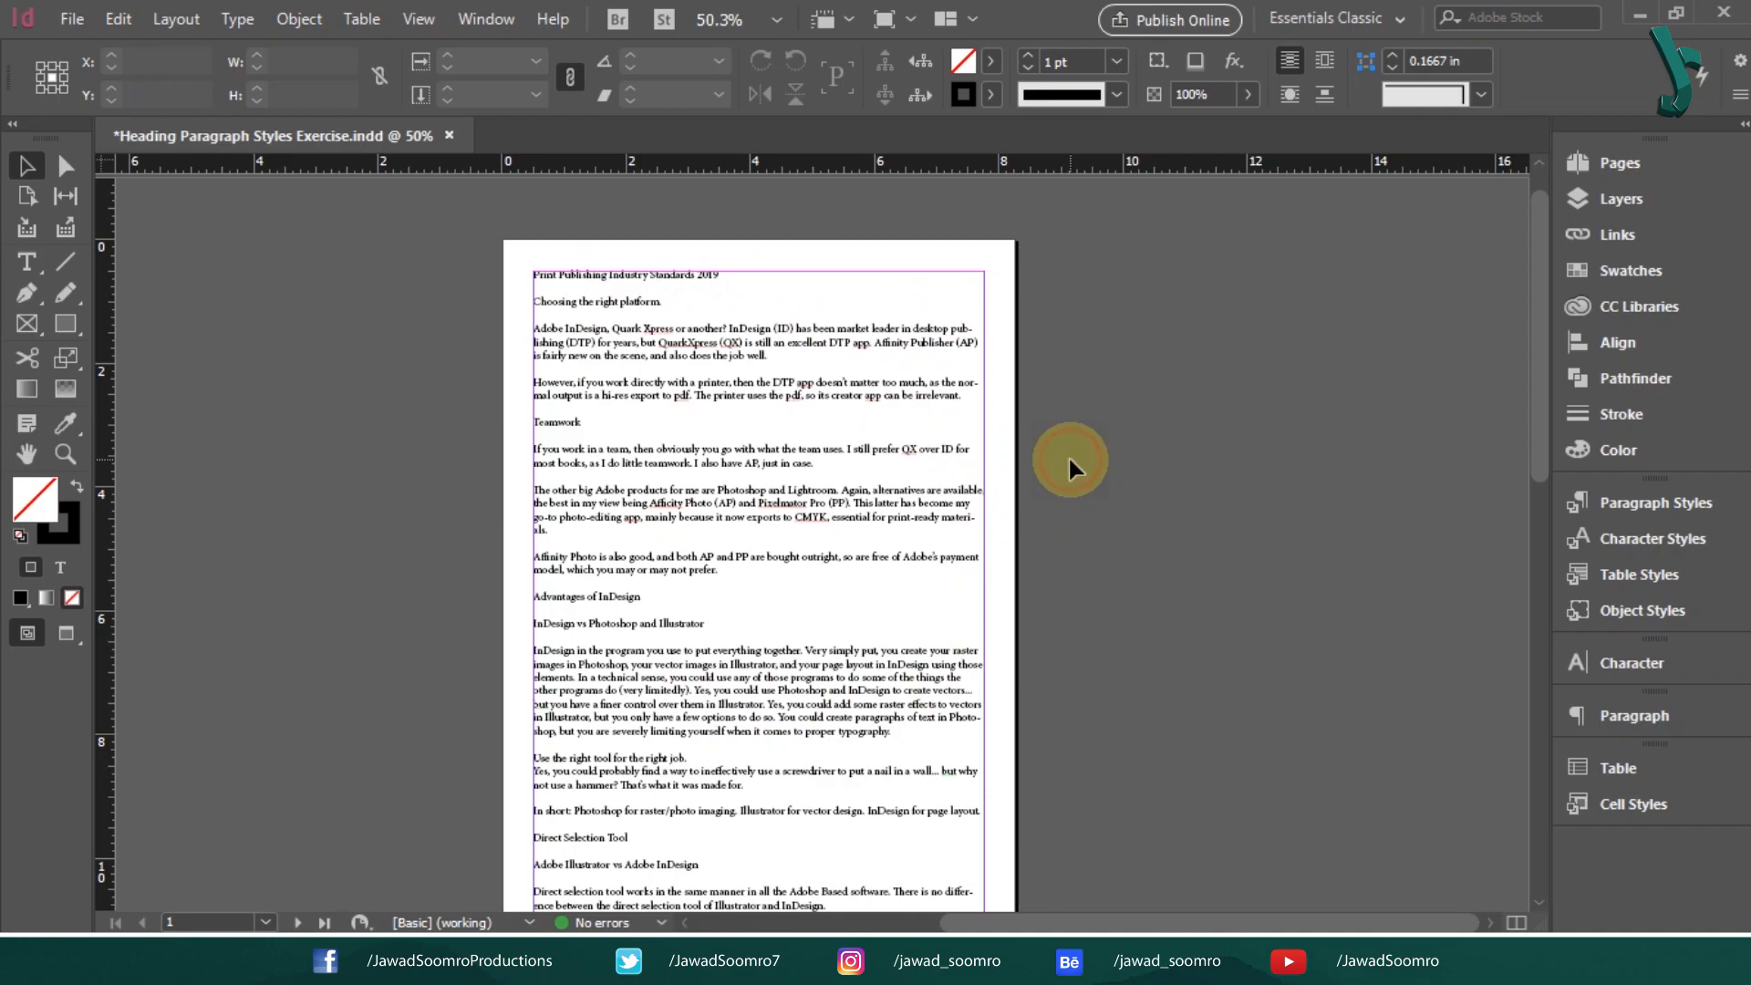
{"action": "left_click", "coordinate": [465, 19]}
{"action": "mouse_move", "coordinate": [708, 678]}
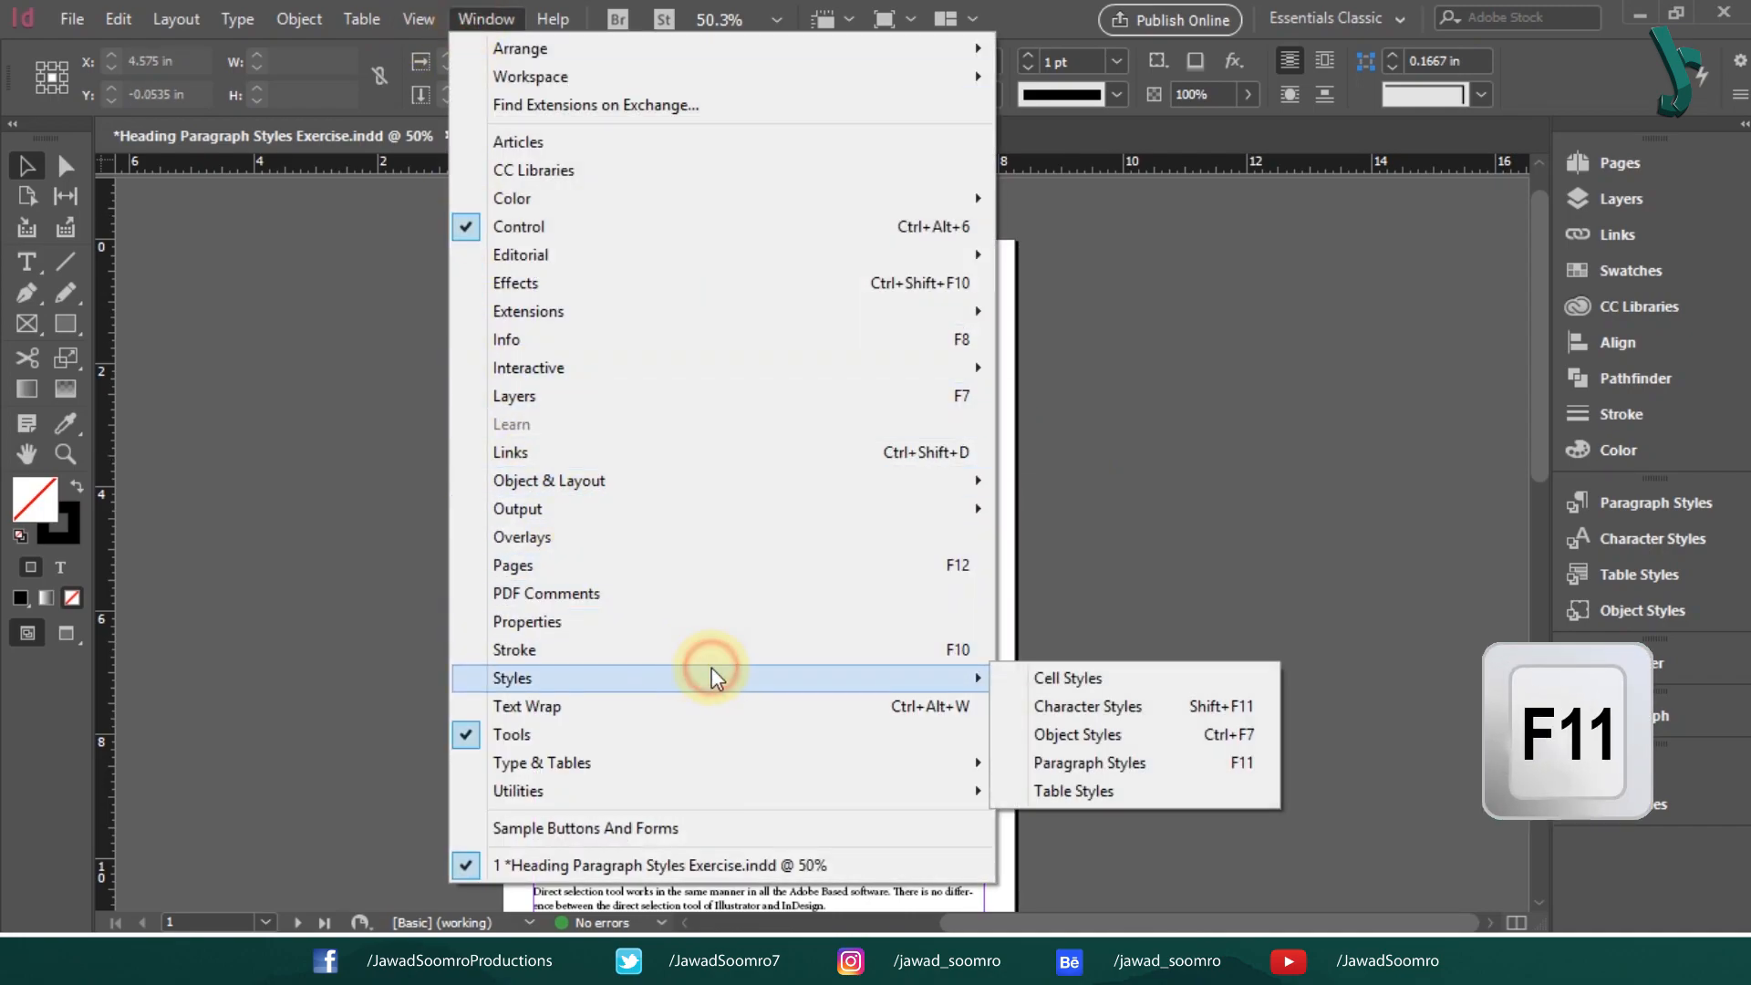
{"action": "left_click", "coordinate": [1245, 773]}
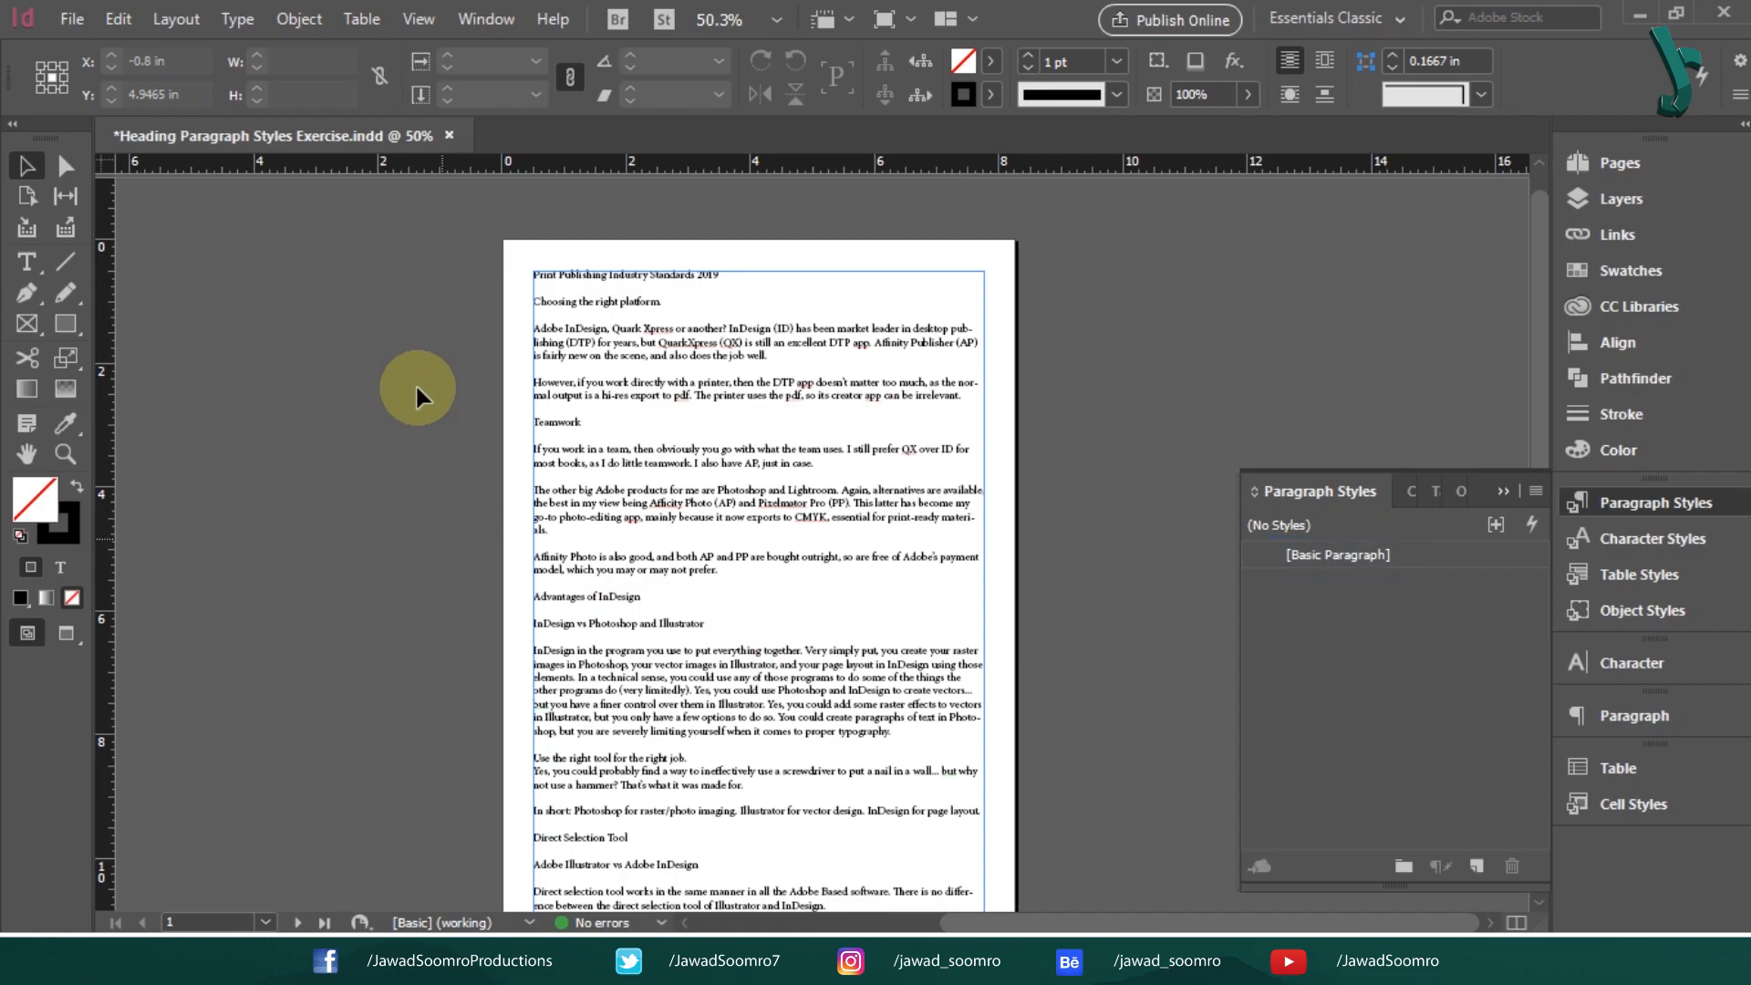
Select all the text in the article's story, reapply [Basic Paragraph] with its overrides cleared, and deselect the text
{"action": "double_click", "coordinate": [782, 390]}
{"action": "key", "text": "ctrl+a"}
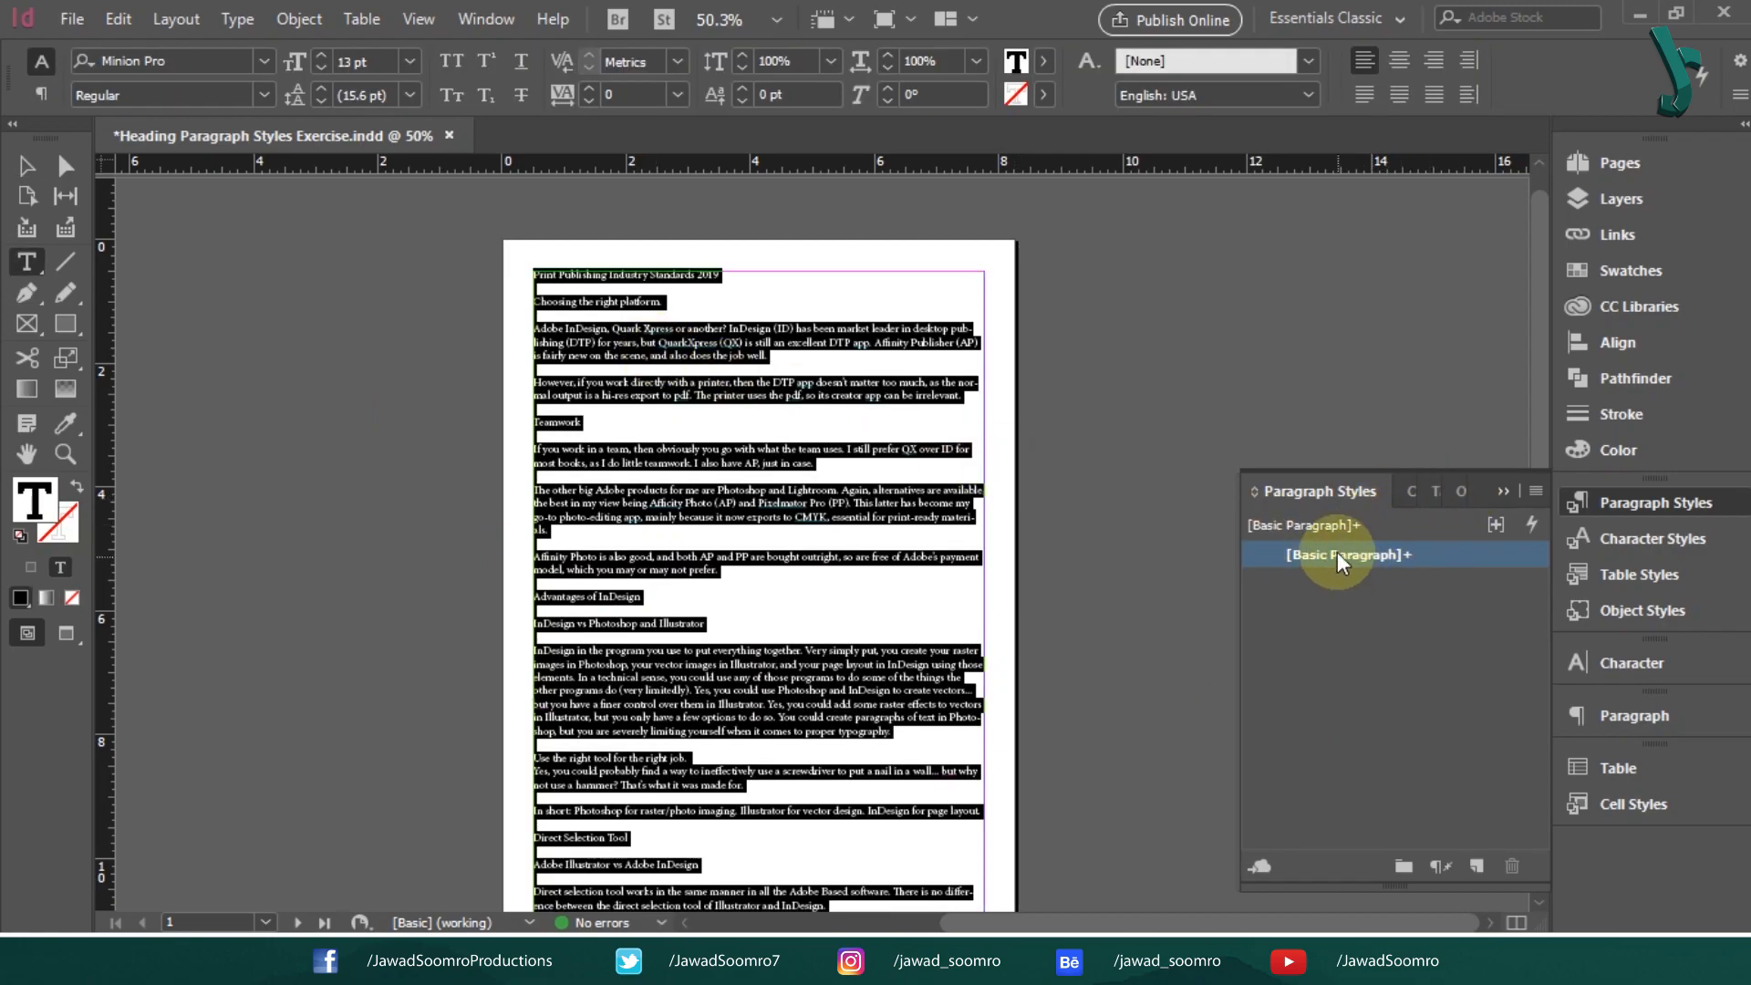
{"action": "left_click", "coordinate": [1337, 557], "text": "alt"}
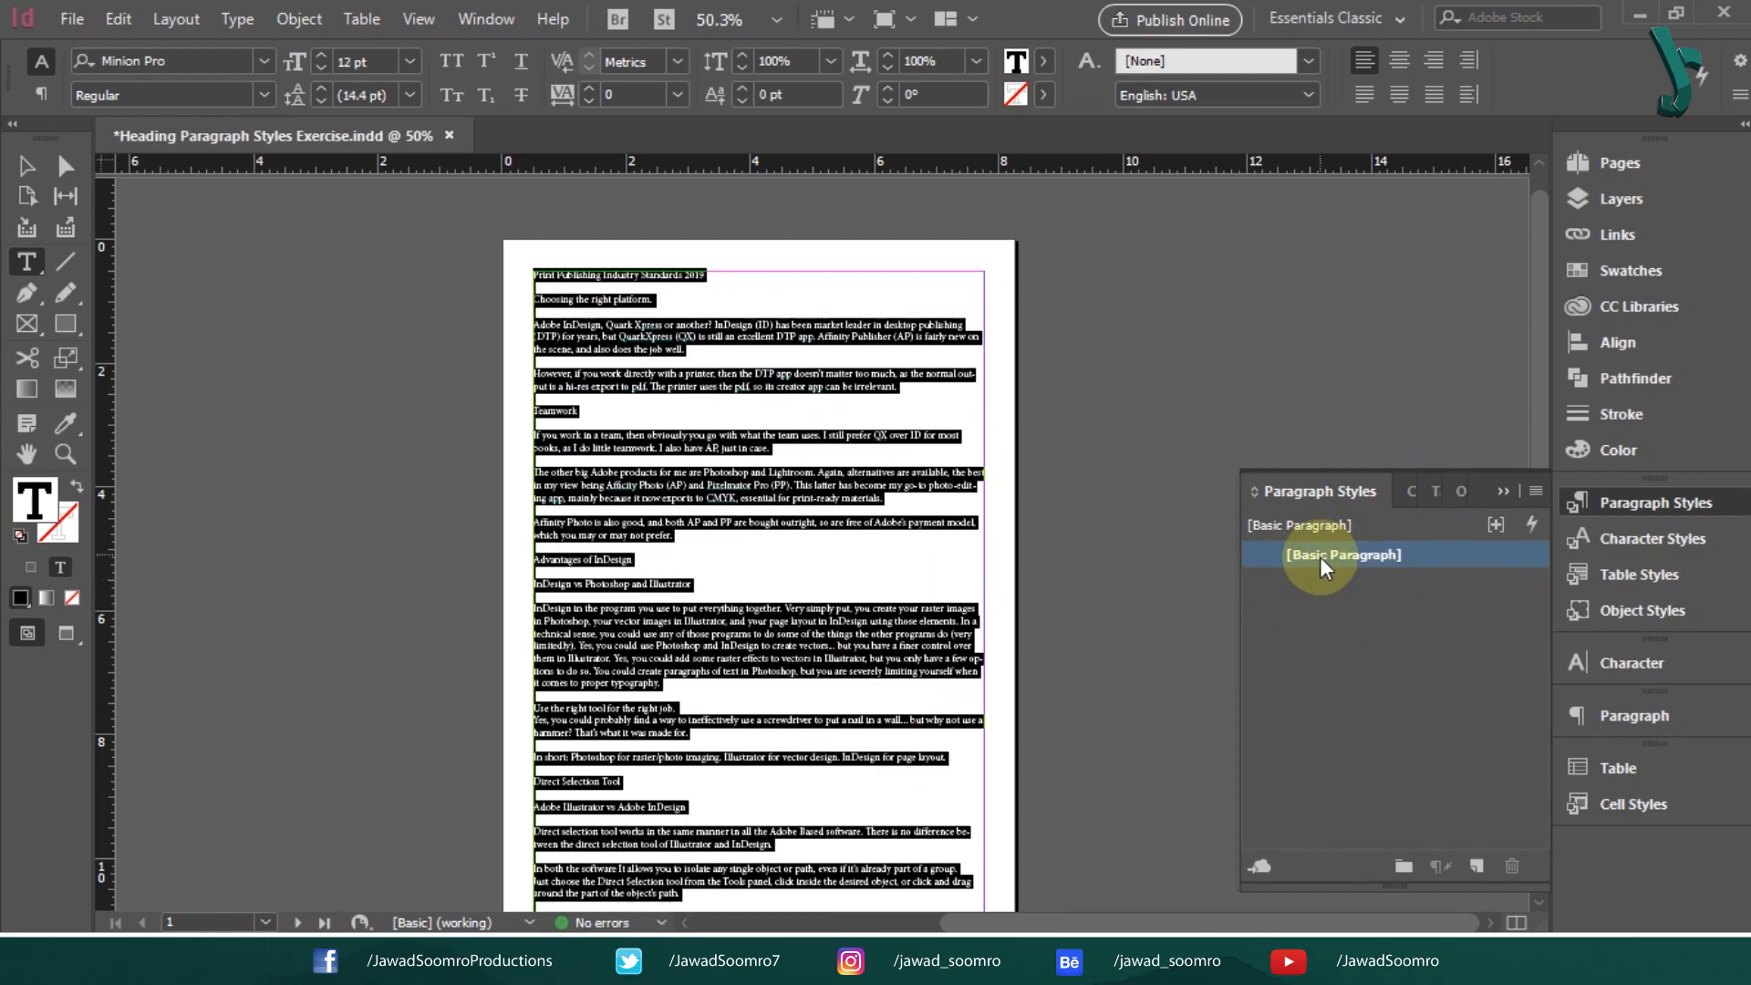
{"action": "left_click", "coordinate": [27, 167]}
{"action": "left_click", "coordinate": [317, 331]}
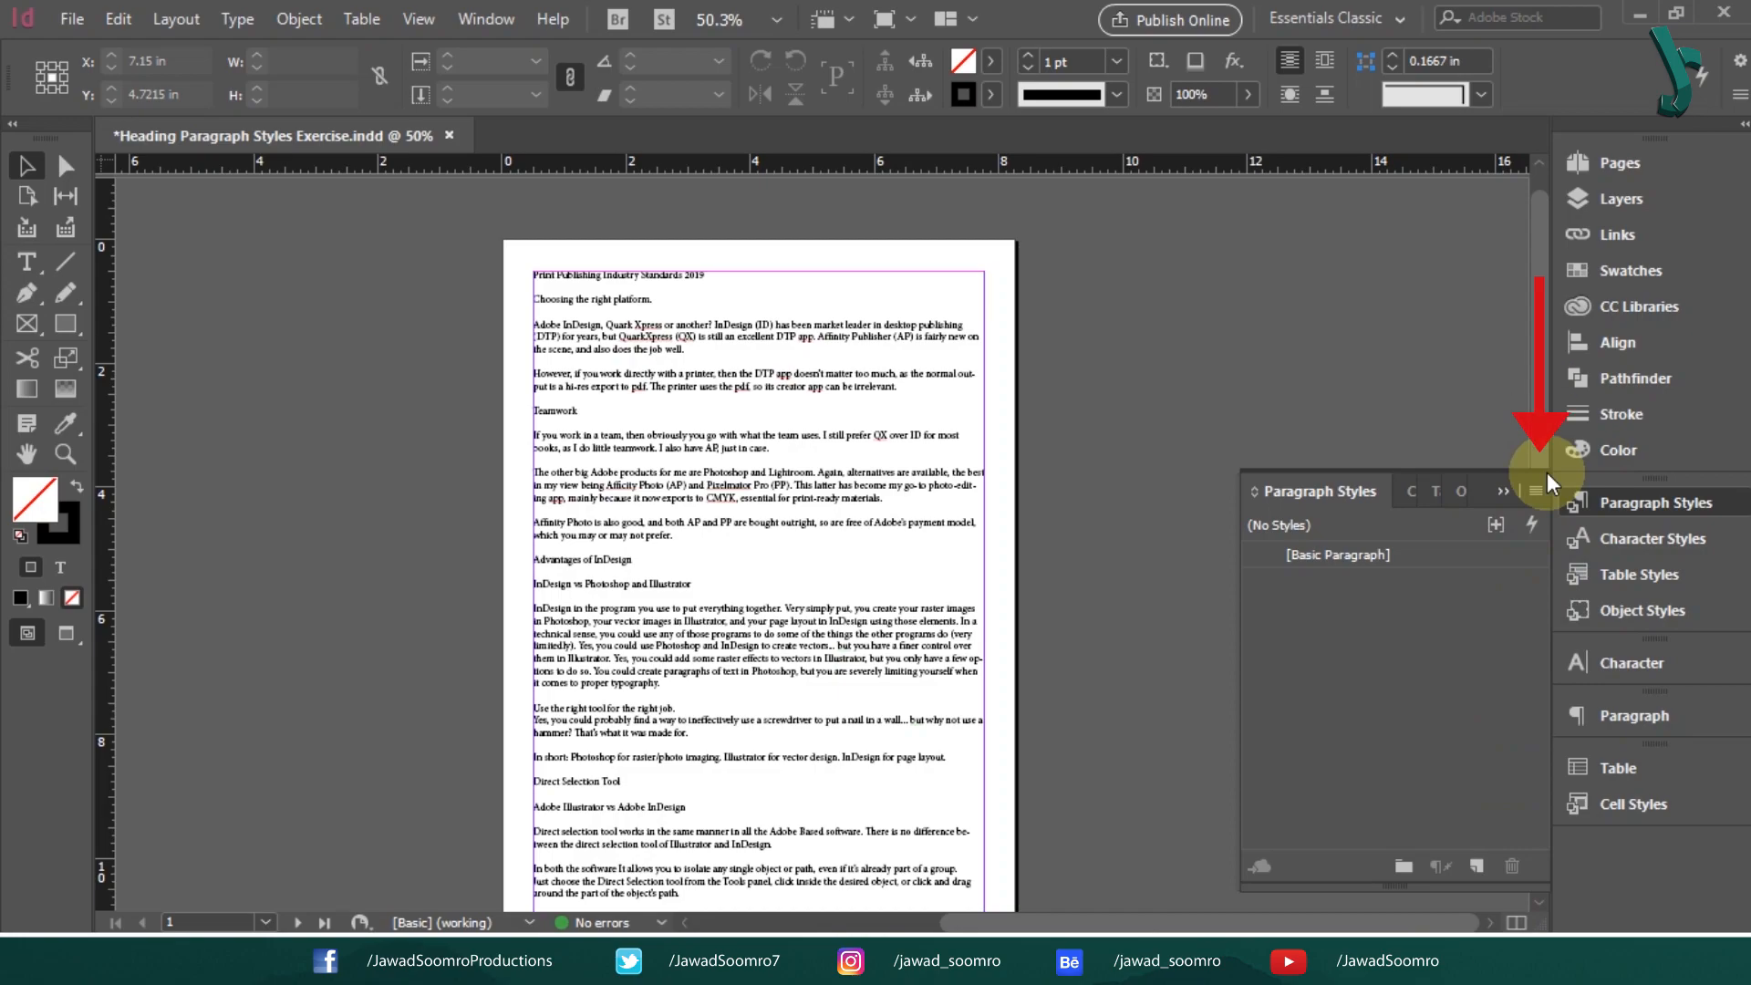
Create a new paragraph style named Heading 1
{"action": "left_click", "coordinate": [1536, 493]}
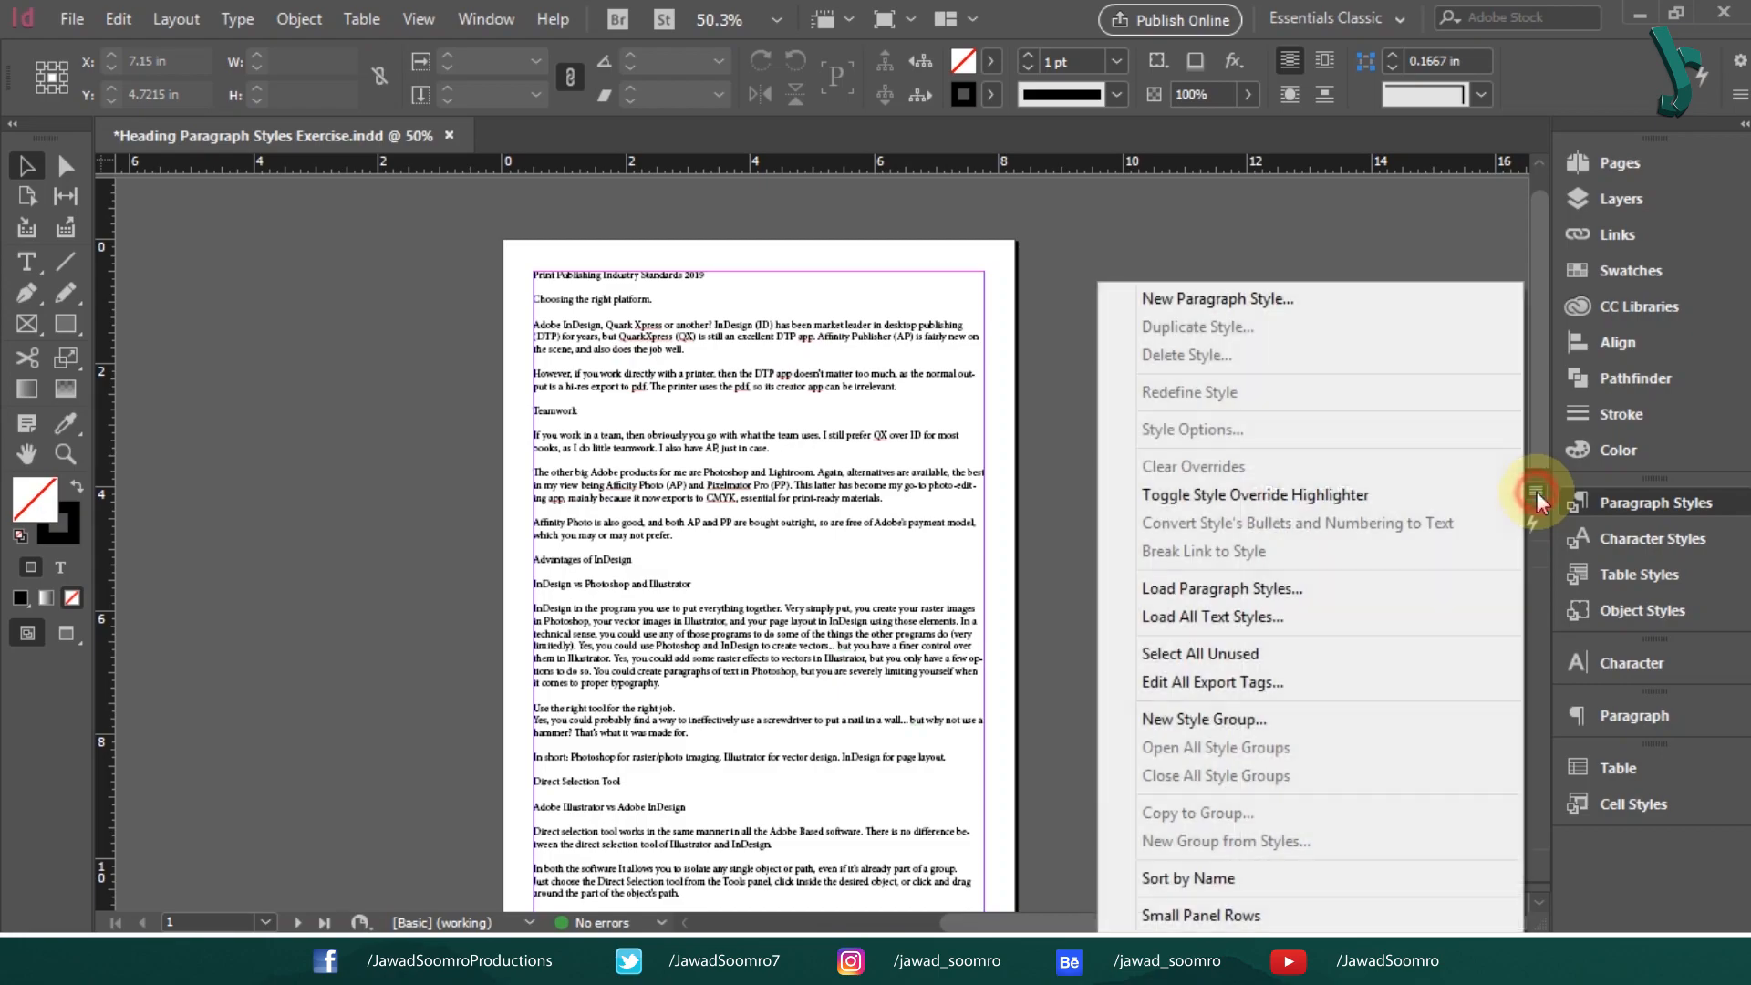
{"action": "left_click", "coordinate": [1152, 294]}
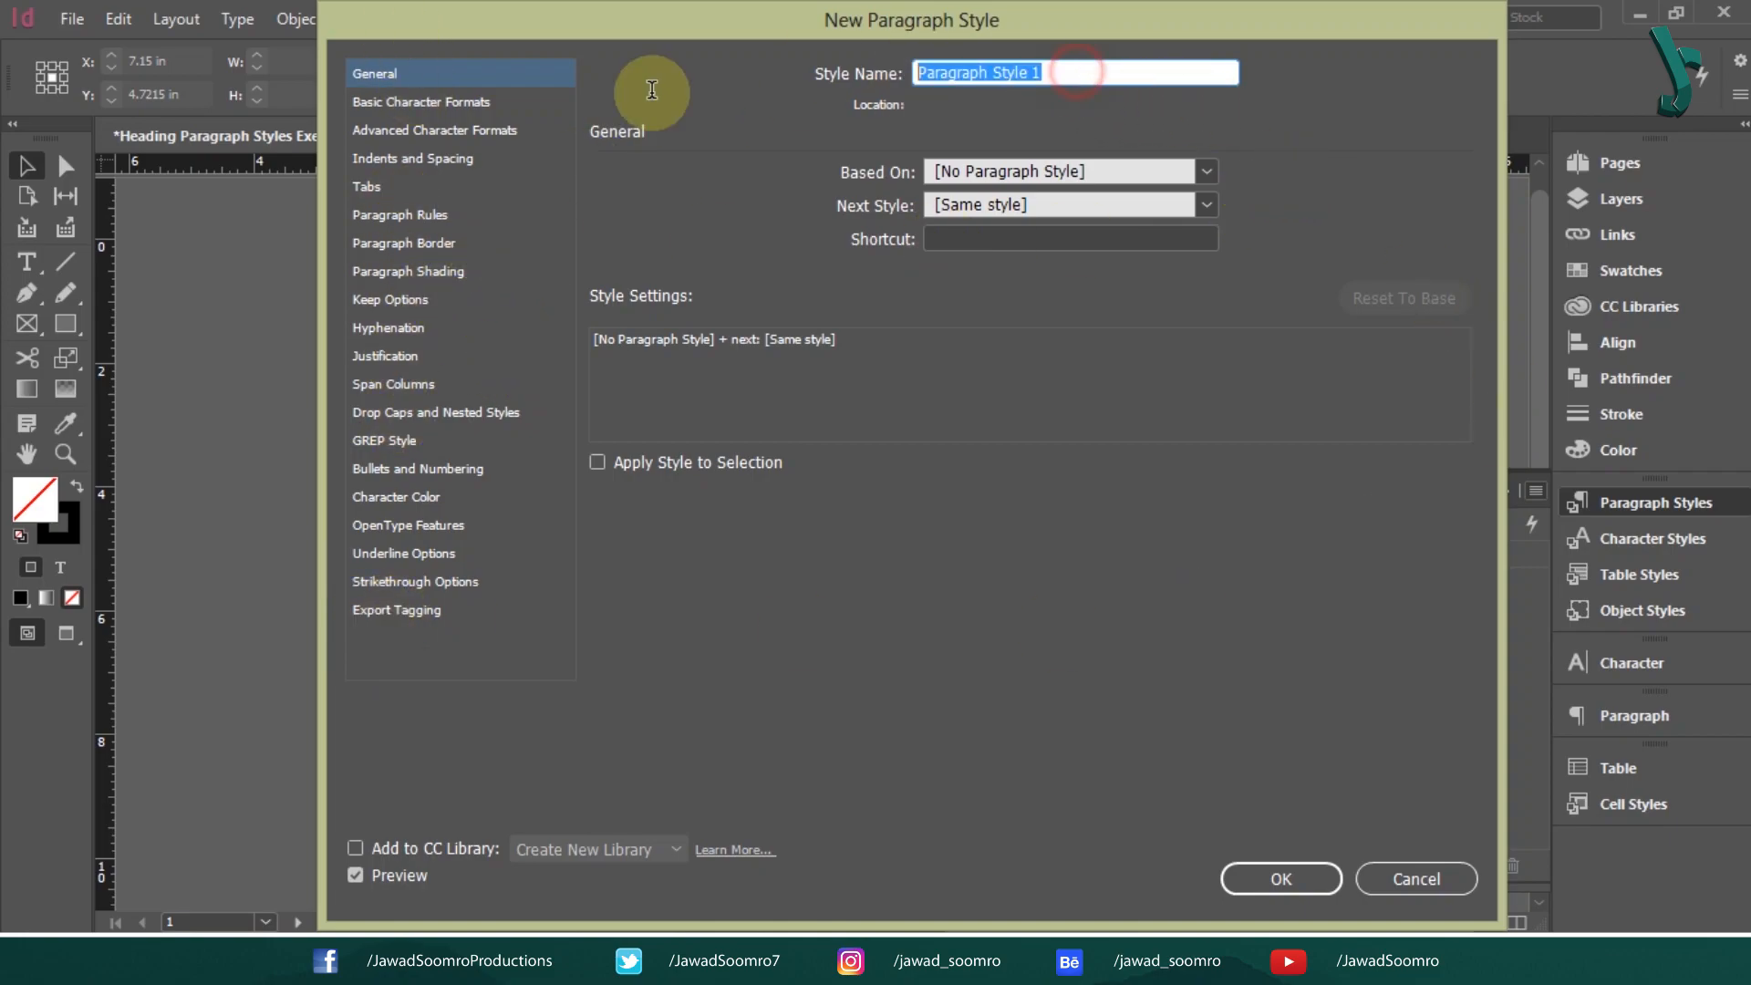
{"action": "type", "text": "Hea"}
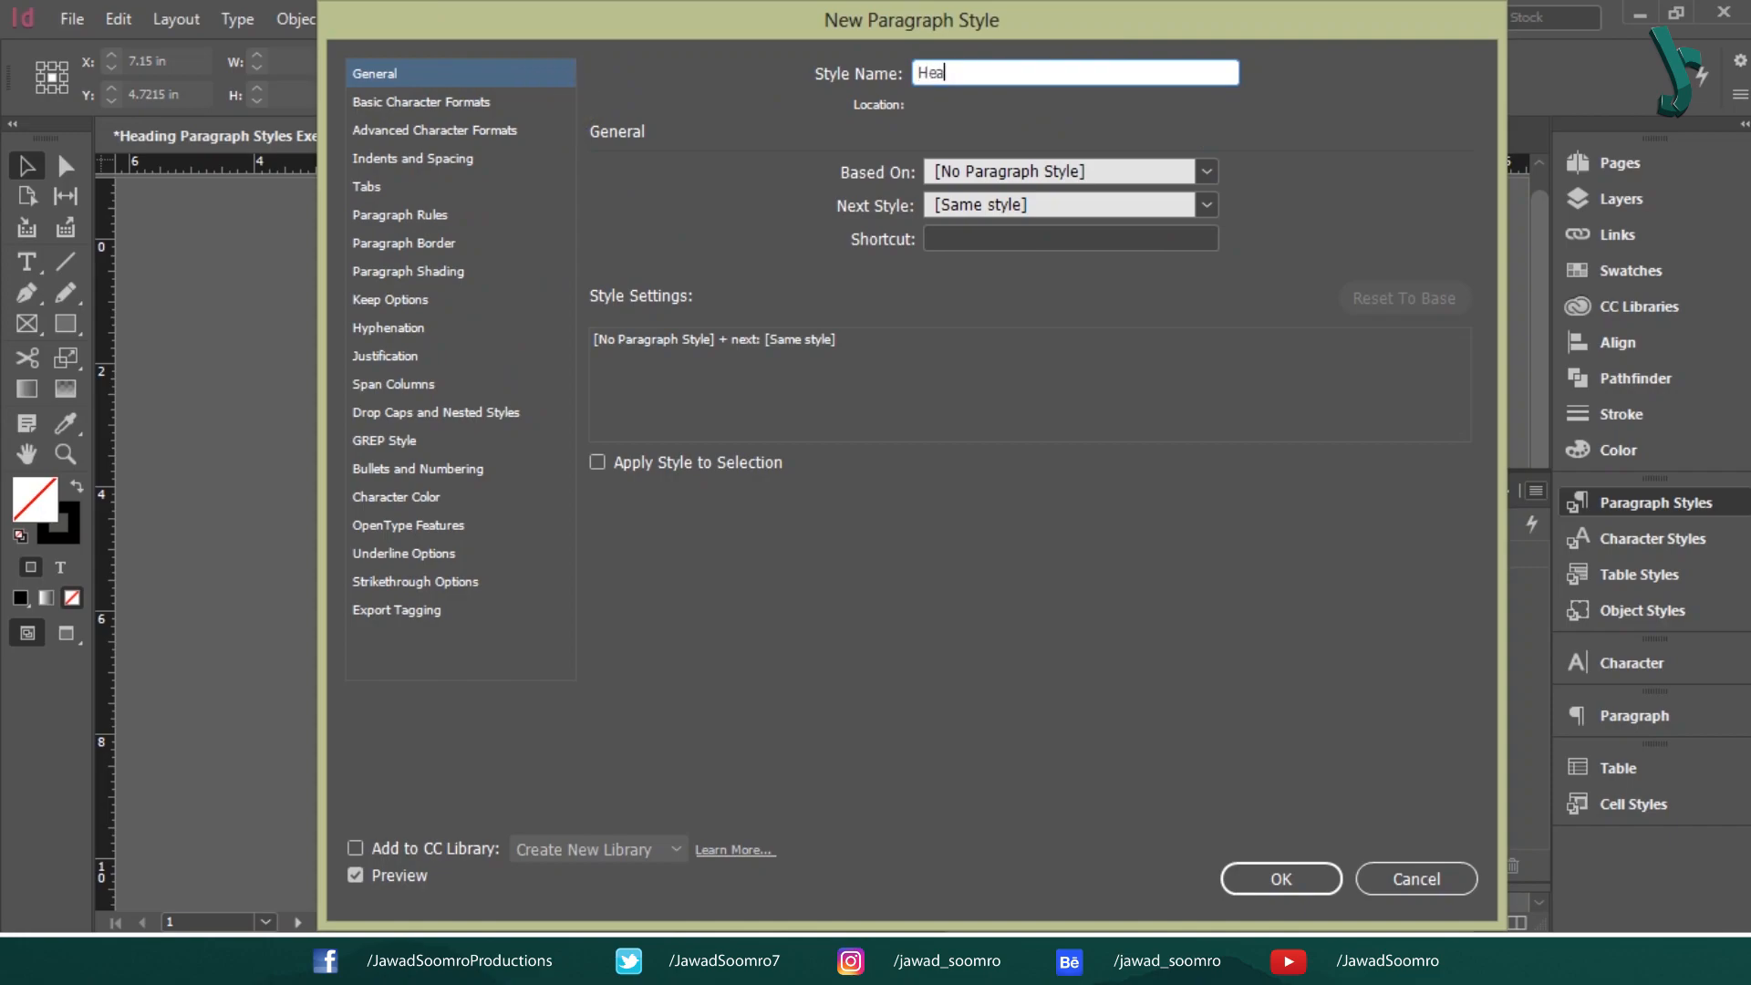
{"action": "type", "text": "ding 1"}
{"action": "key", "text": "Tab"}
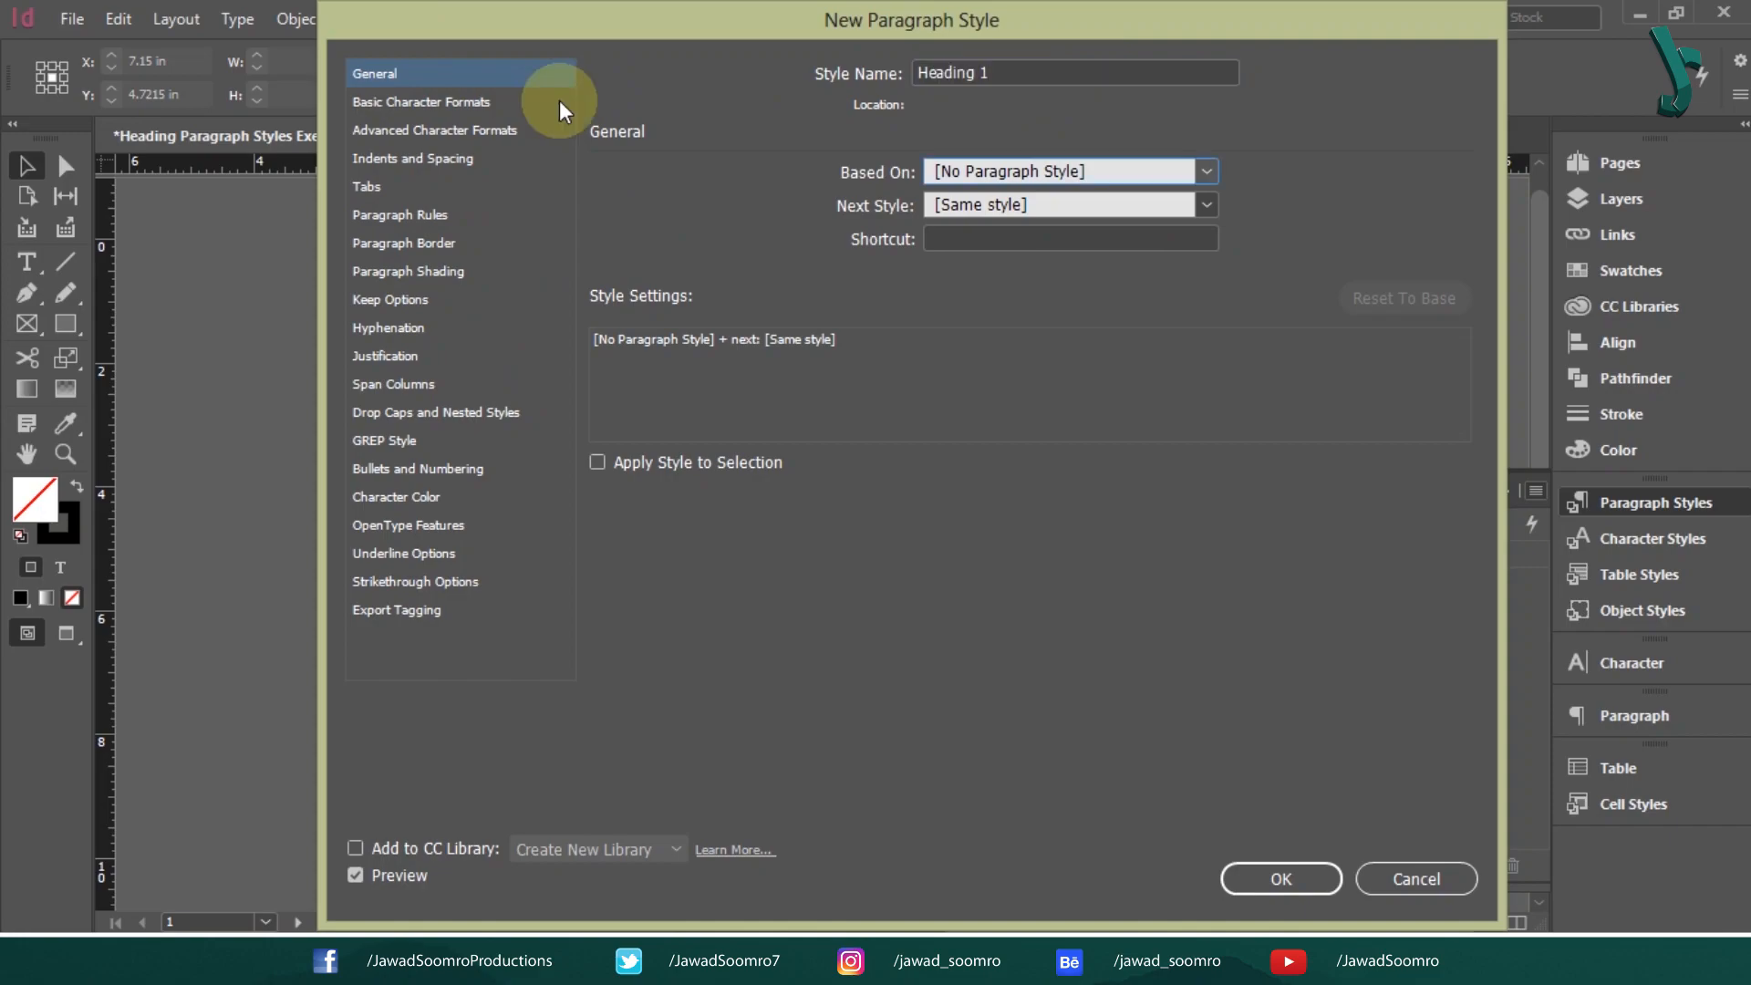
Base the Heading 1 style on [No Paragraph Style] and set its next style to [No Paragraph Style]
{"action": "left_click", "coordinate": [1064, 171]}
{"action": "left_click", "coordinate": [1058, 183]}
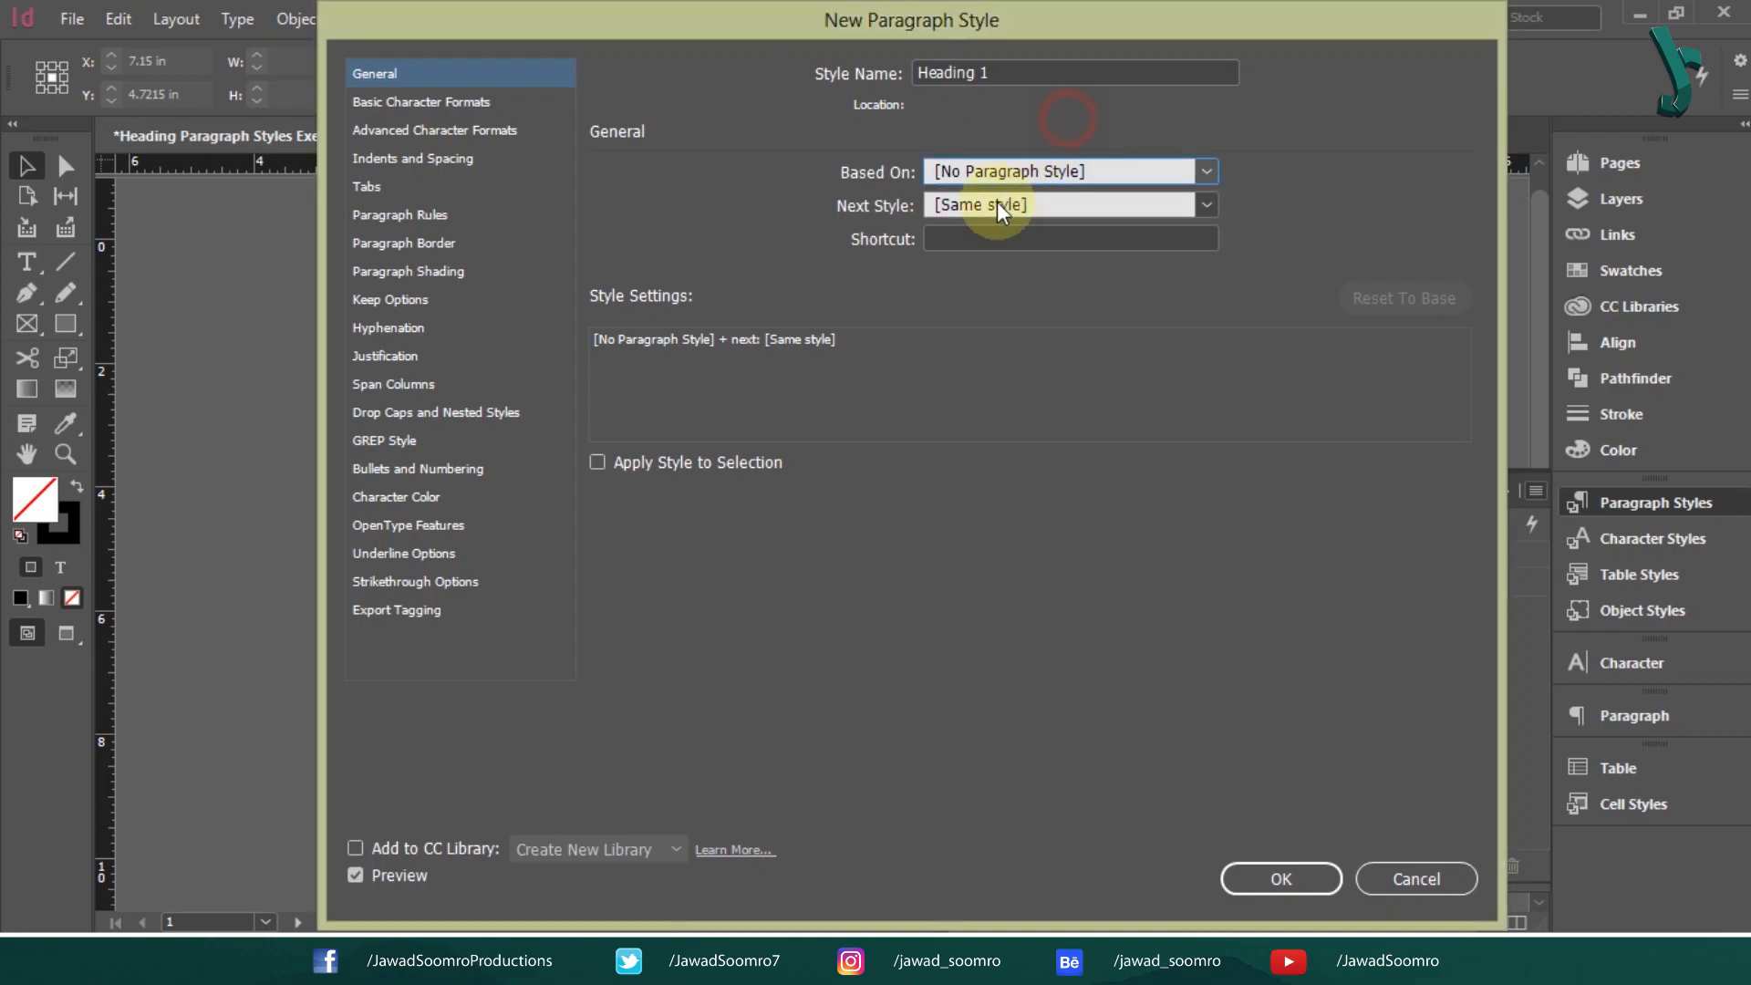
{"action": "left_click", "coordinate": [978, 205]}
{"action": "left_click", "coordinate": [972, 259]}
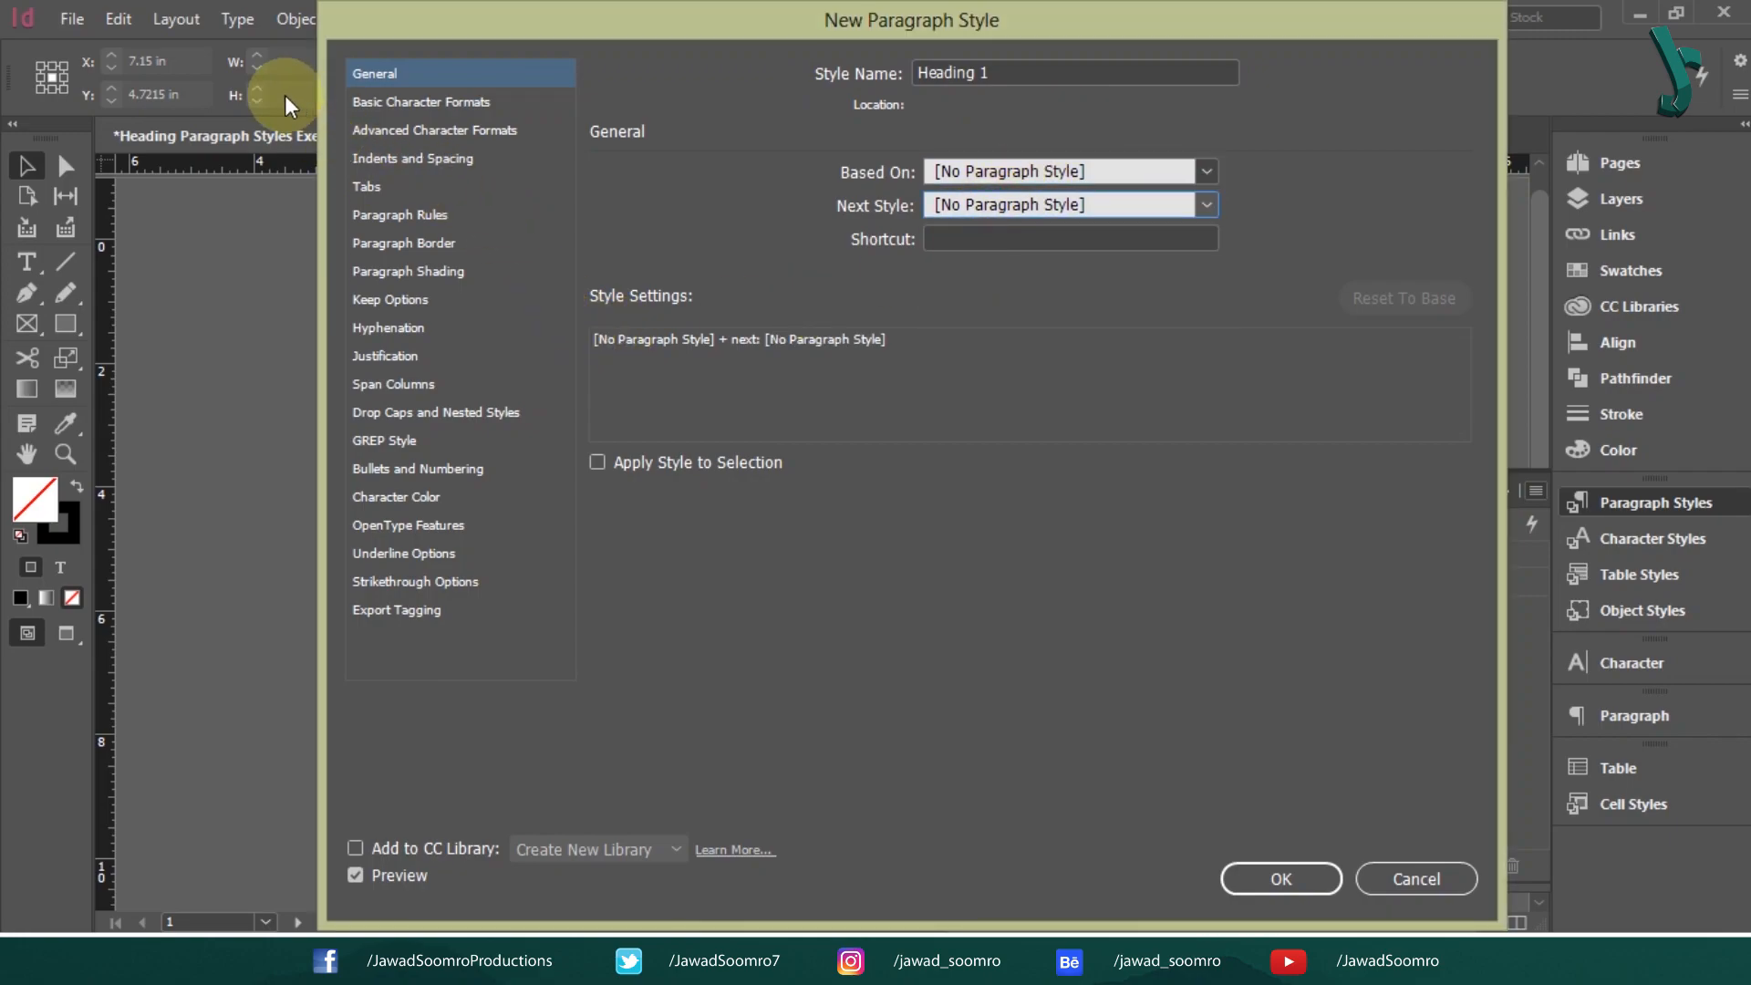
Set the Heading 1 style's font family to Cardo and its font style to Bold
{"action": "left_click", "coordinate": [400, 106]}
{"action": "left_click", "coordinate": [821, 186]}
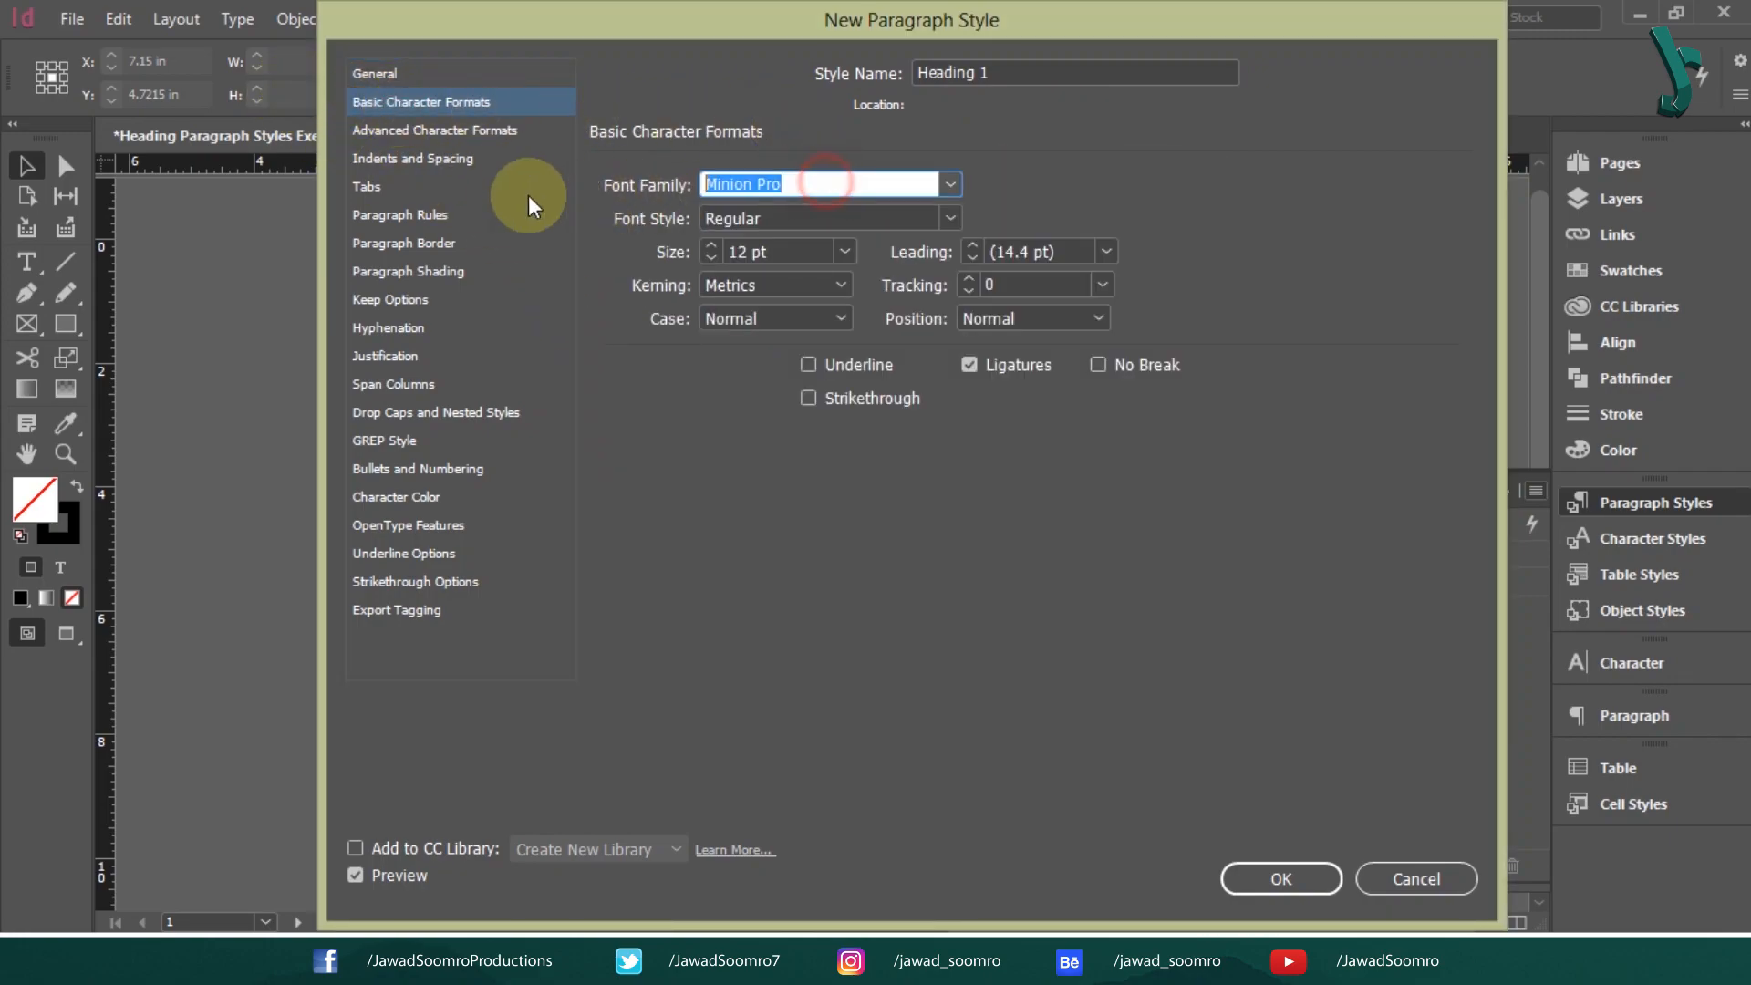
{"action": "type", "text": "Card"}
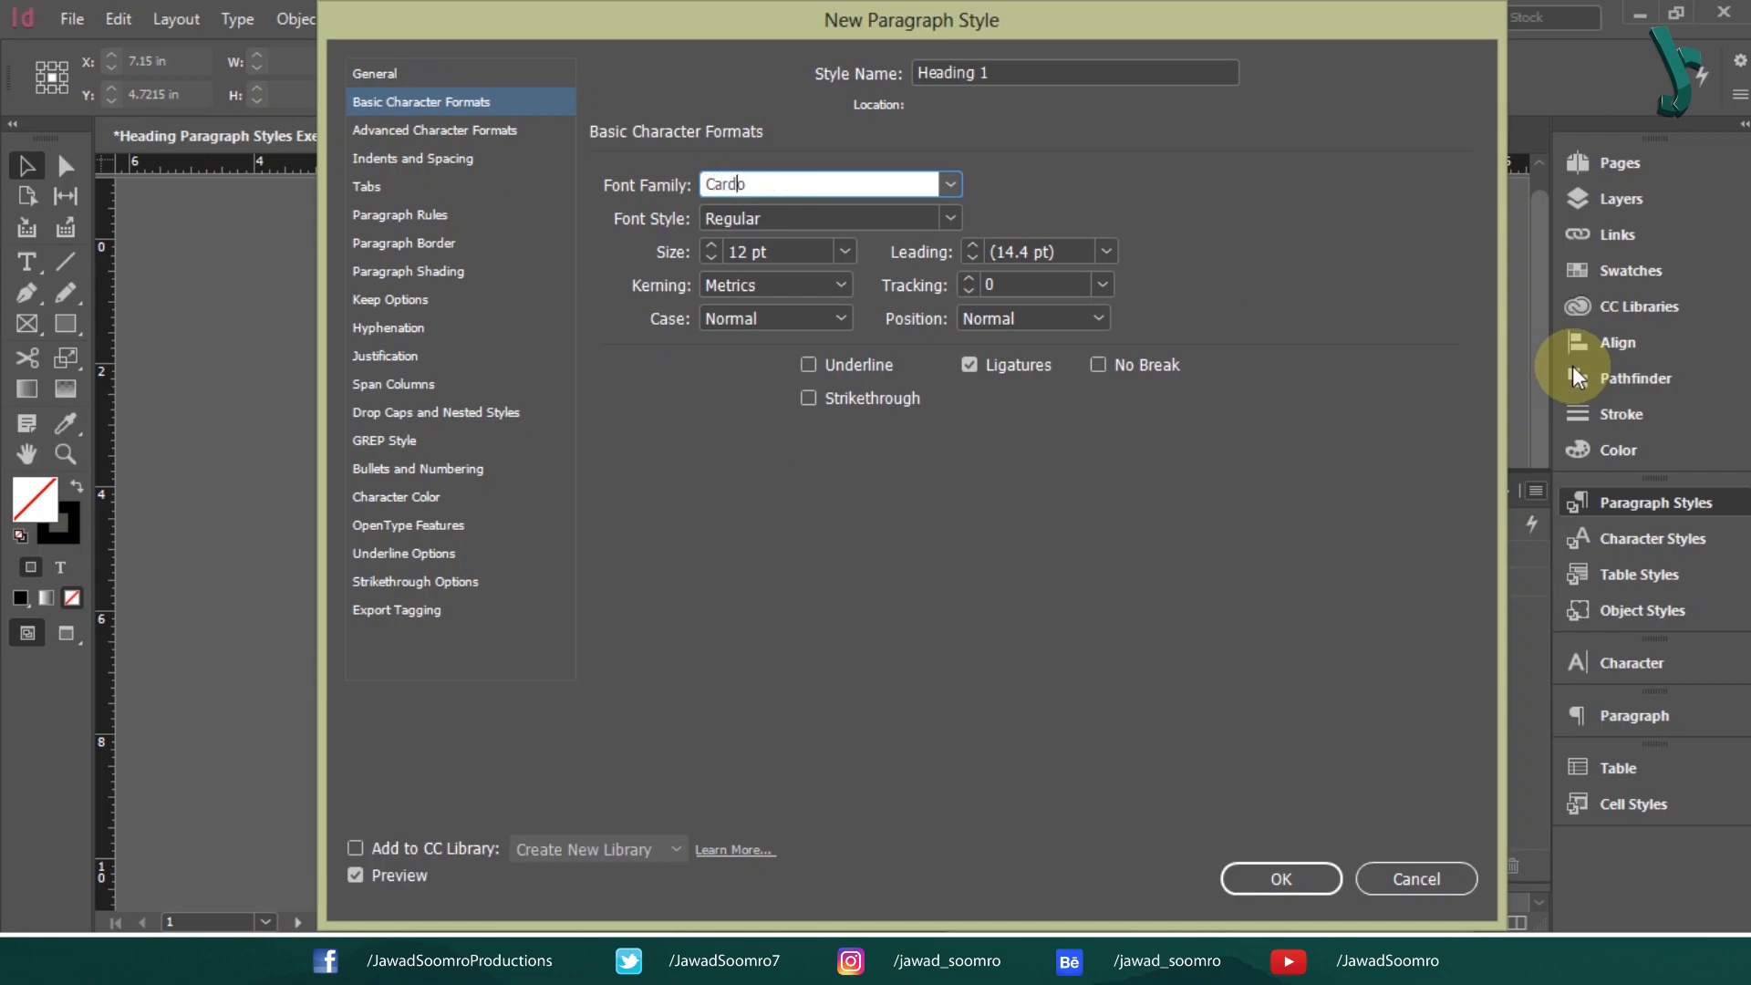
{"action": "type", "text": "o"}
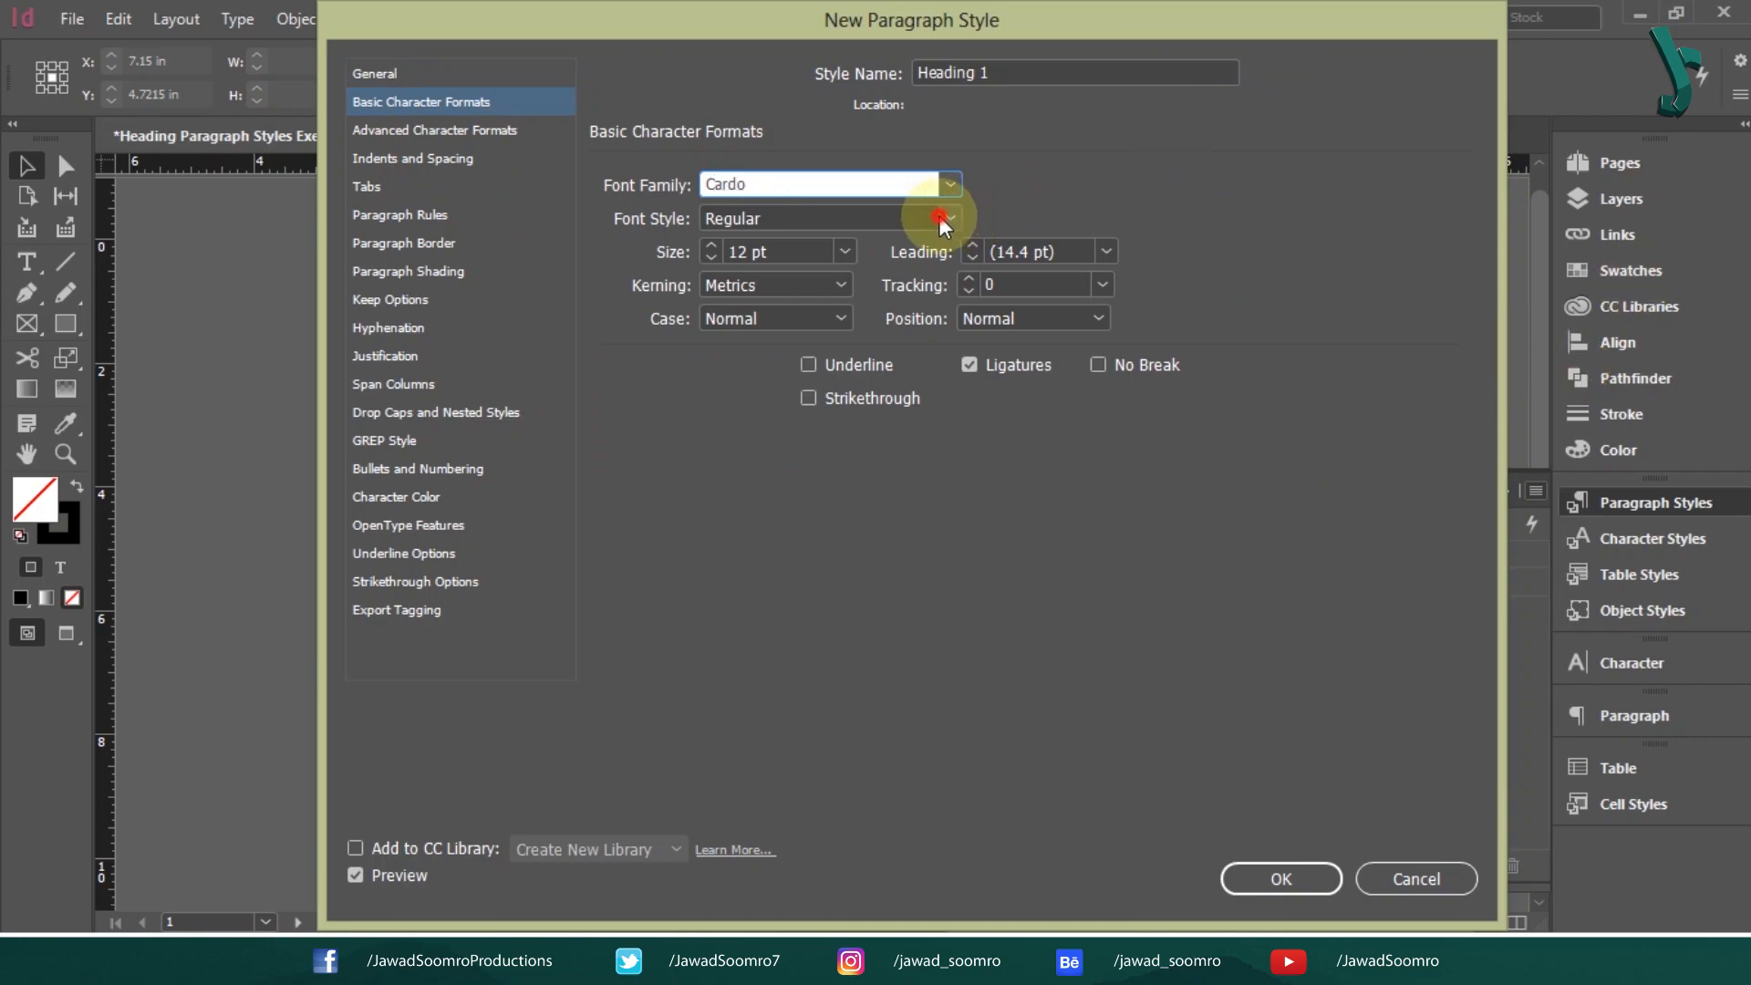
{"action": "left_click", "coordinate": [950, 218]}
{"action": "left_click", "coordinate": [796, 270]}
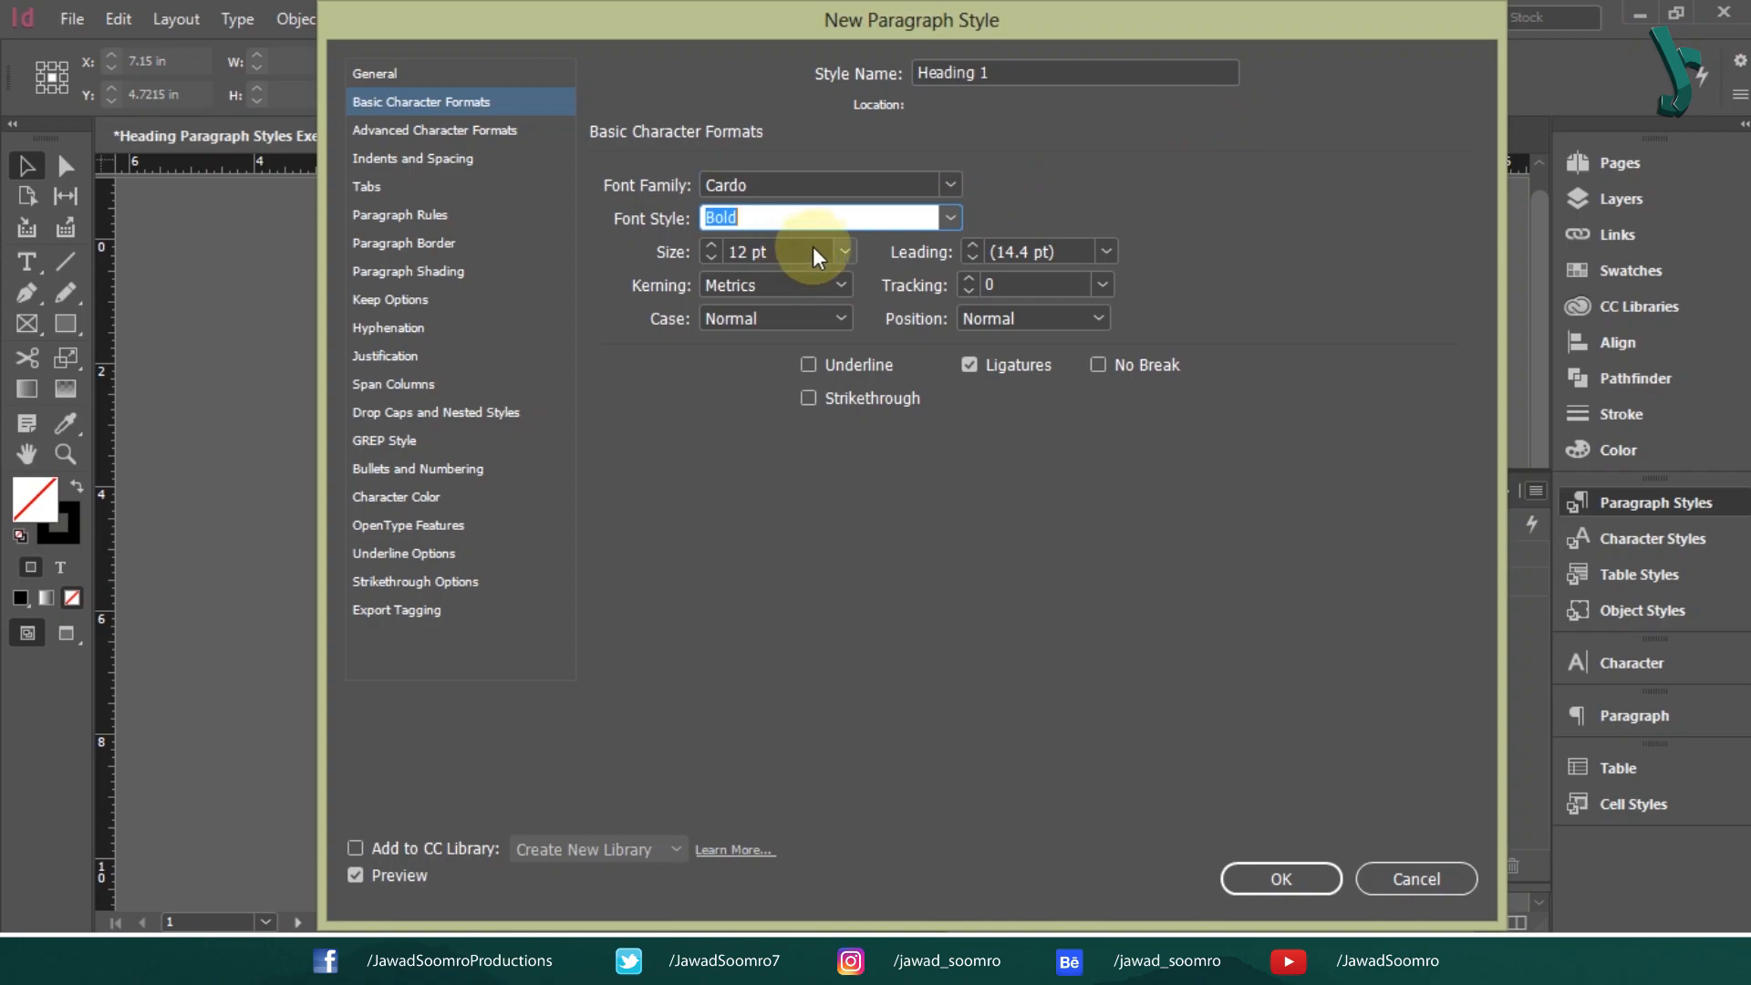
Set the Heading 1 style's size to 72 pt and its leading to 86 pt
{"action": "left_click", "coordinate": [841, 247]}
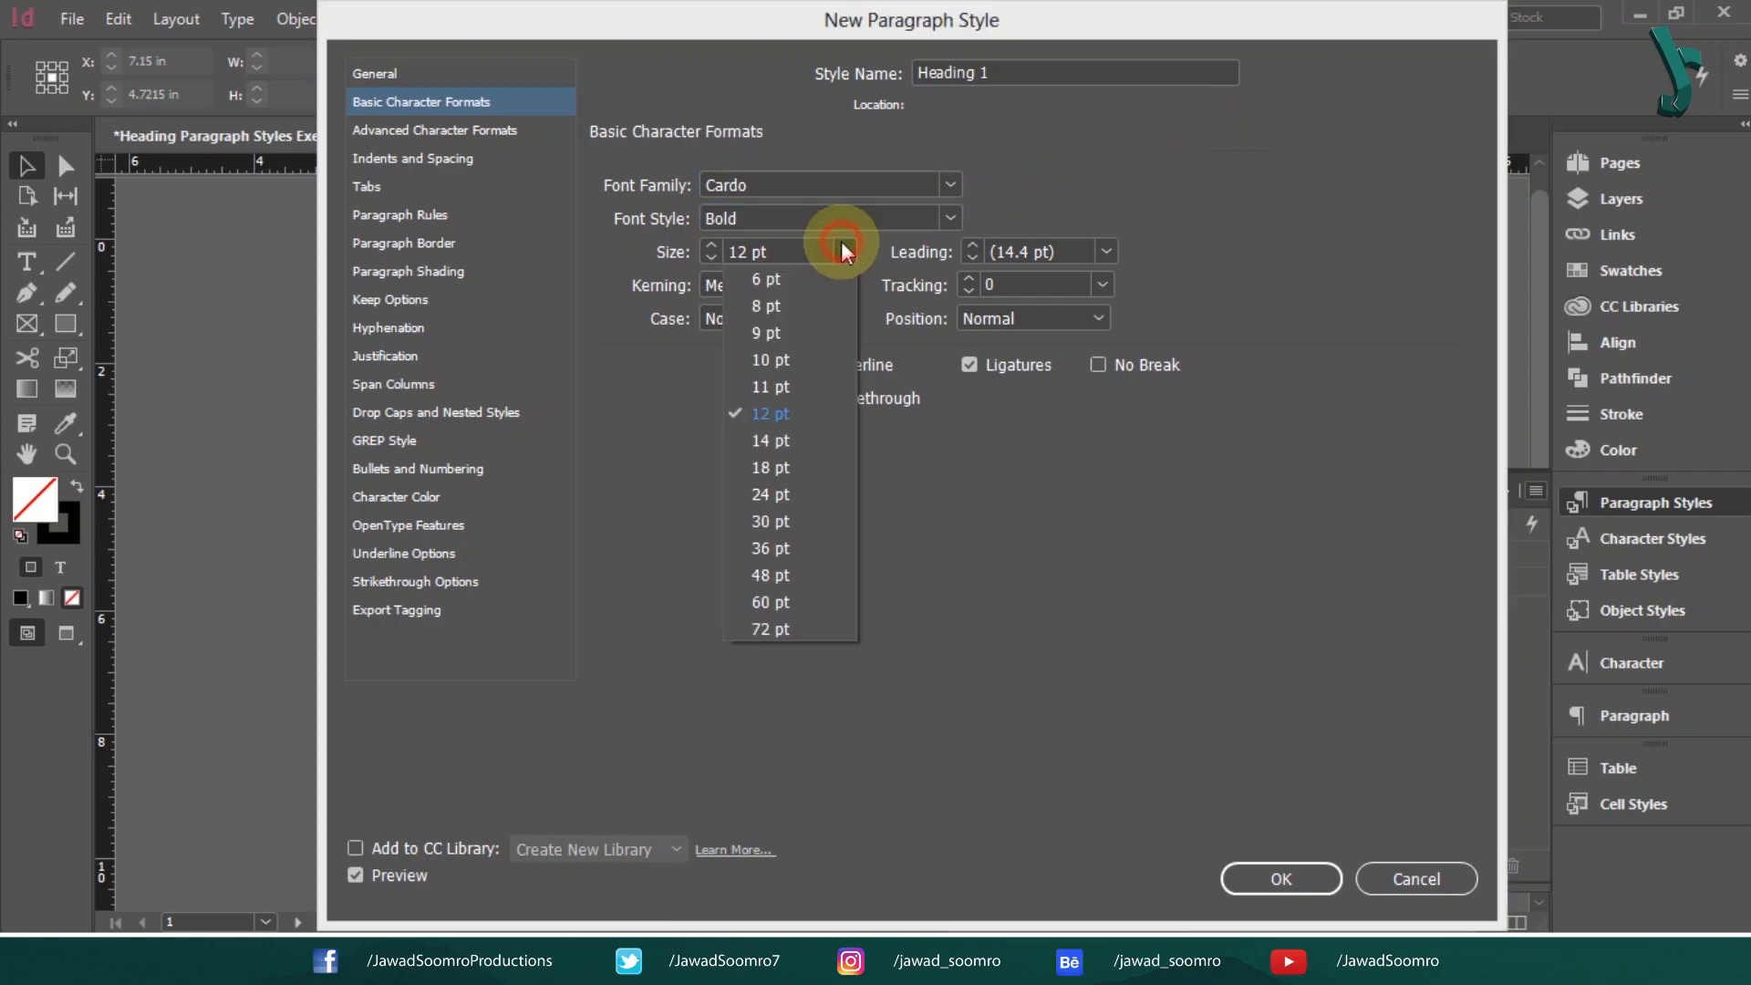
{"action": "left_click", "coordinate": [774, 629]}
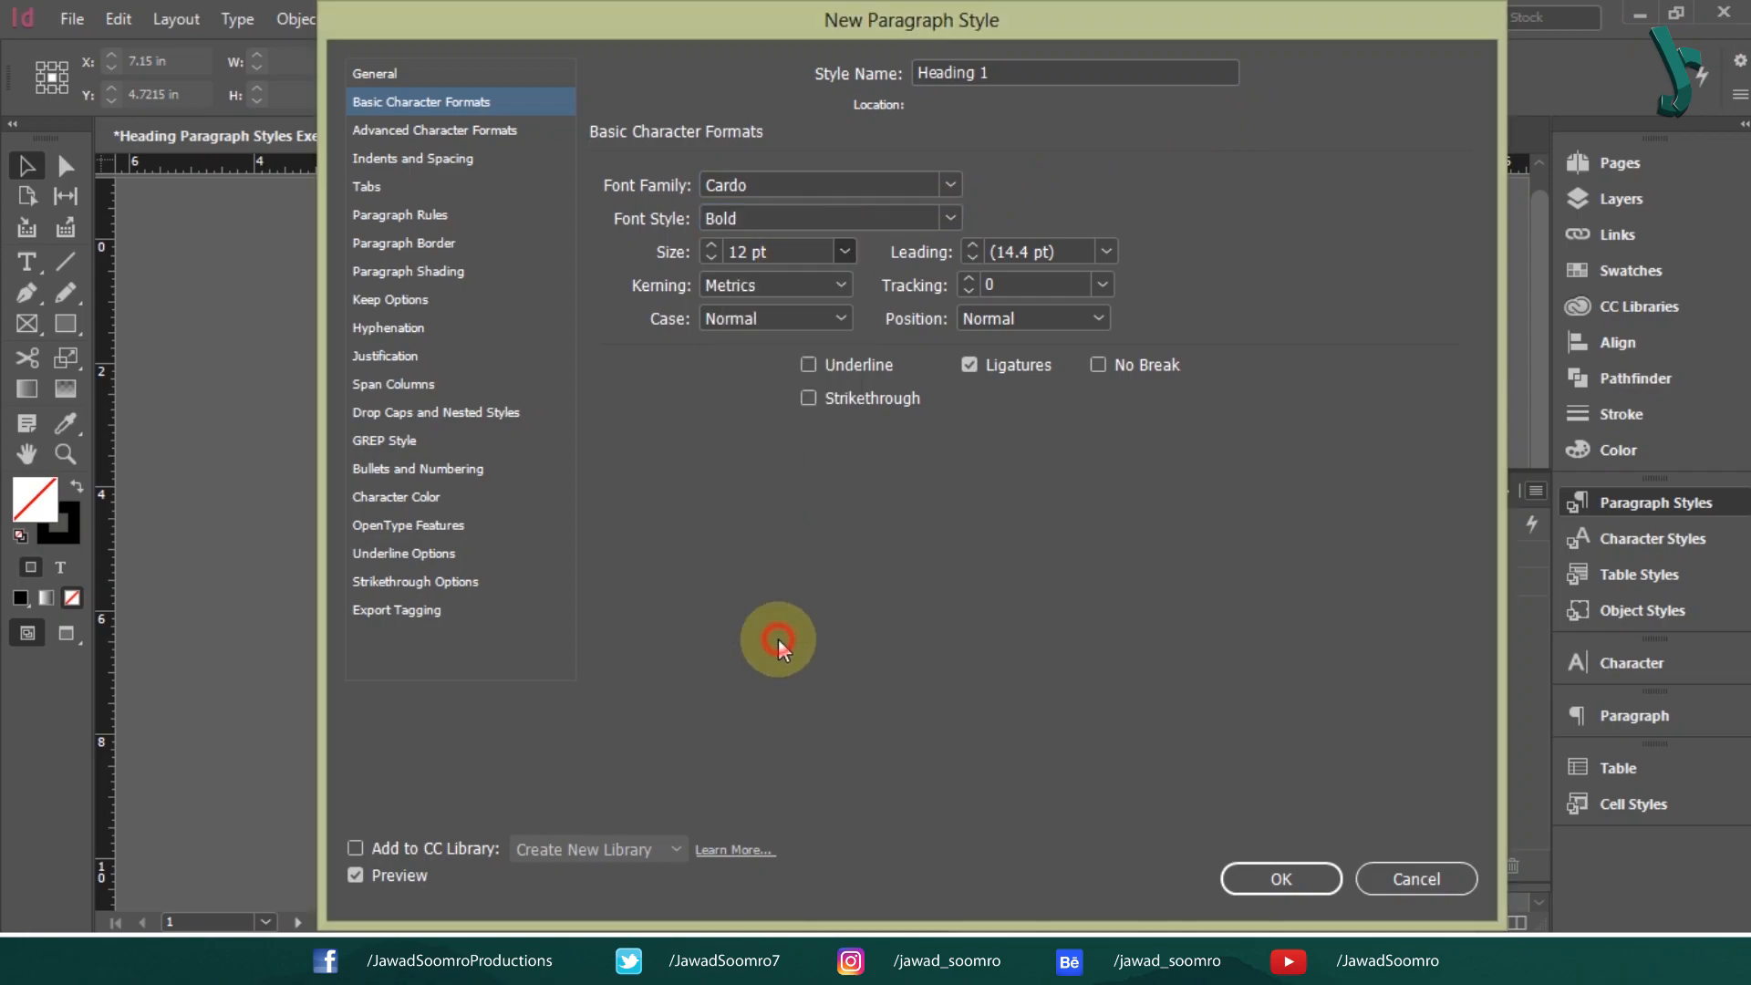
{"action": "left_click", "coordinate": [968, 260]}
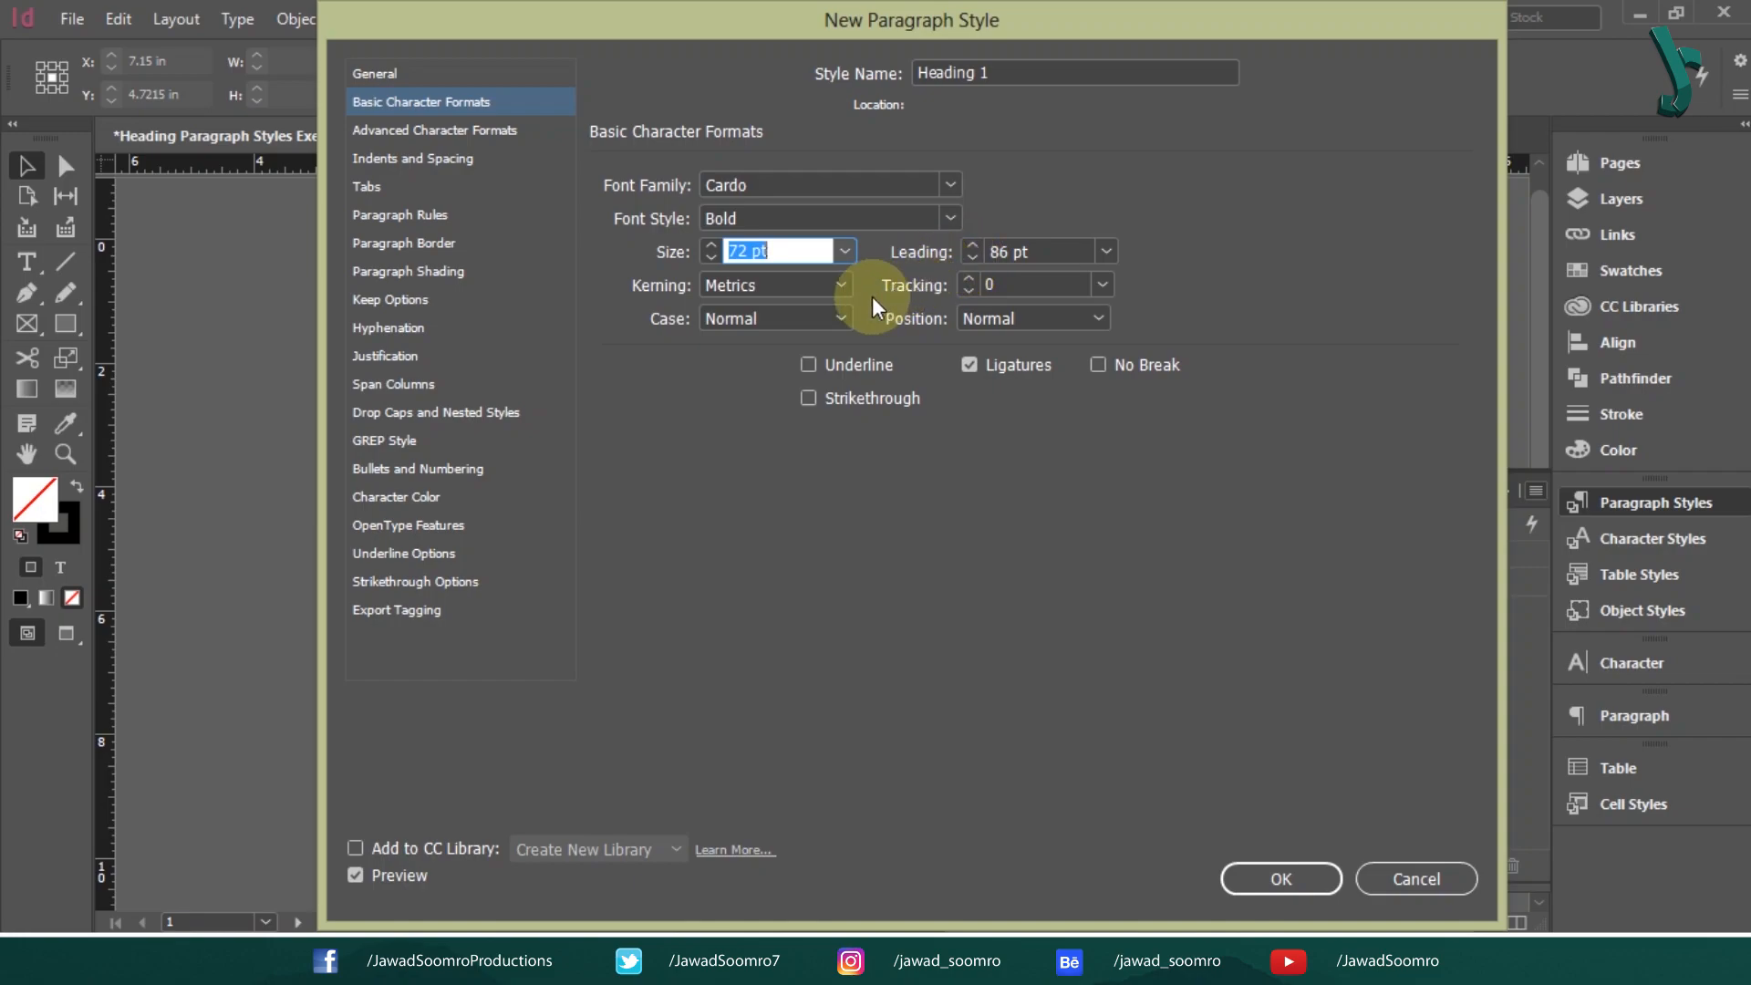
Choose [Black] as the character colour of the Heading 1 style
{"action": "left_click", "coordinate": [422, 498]}
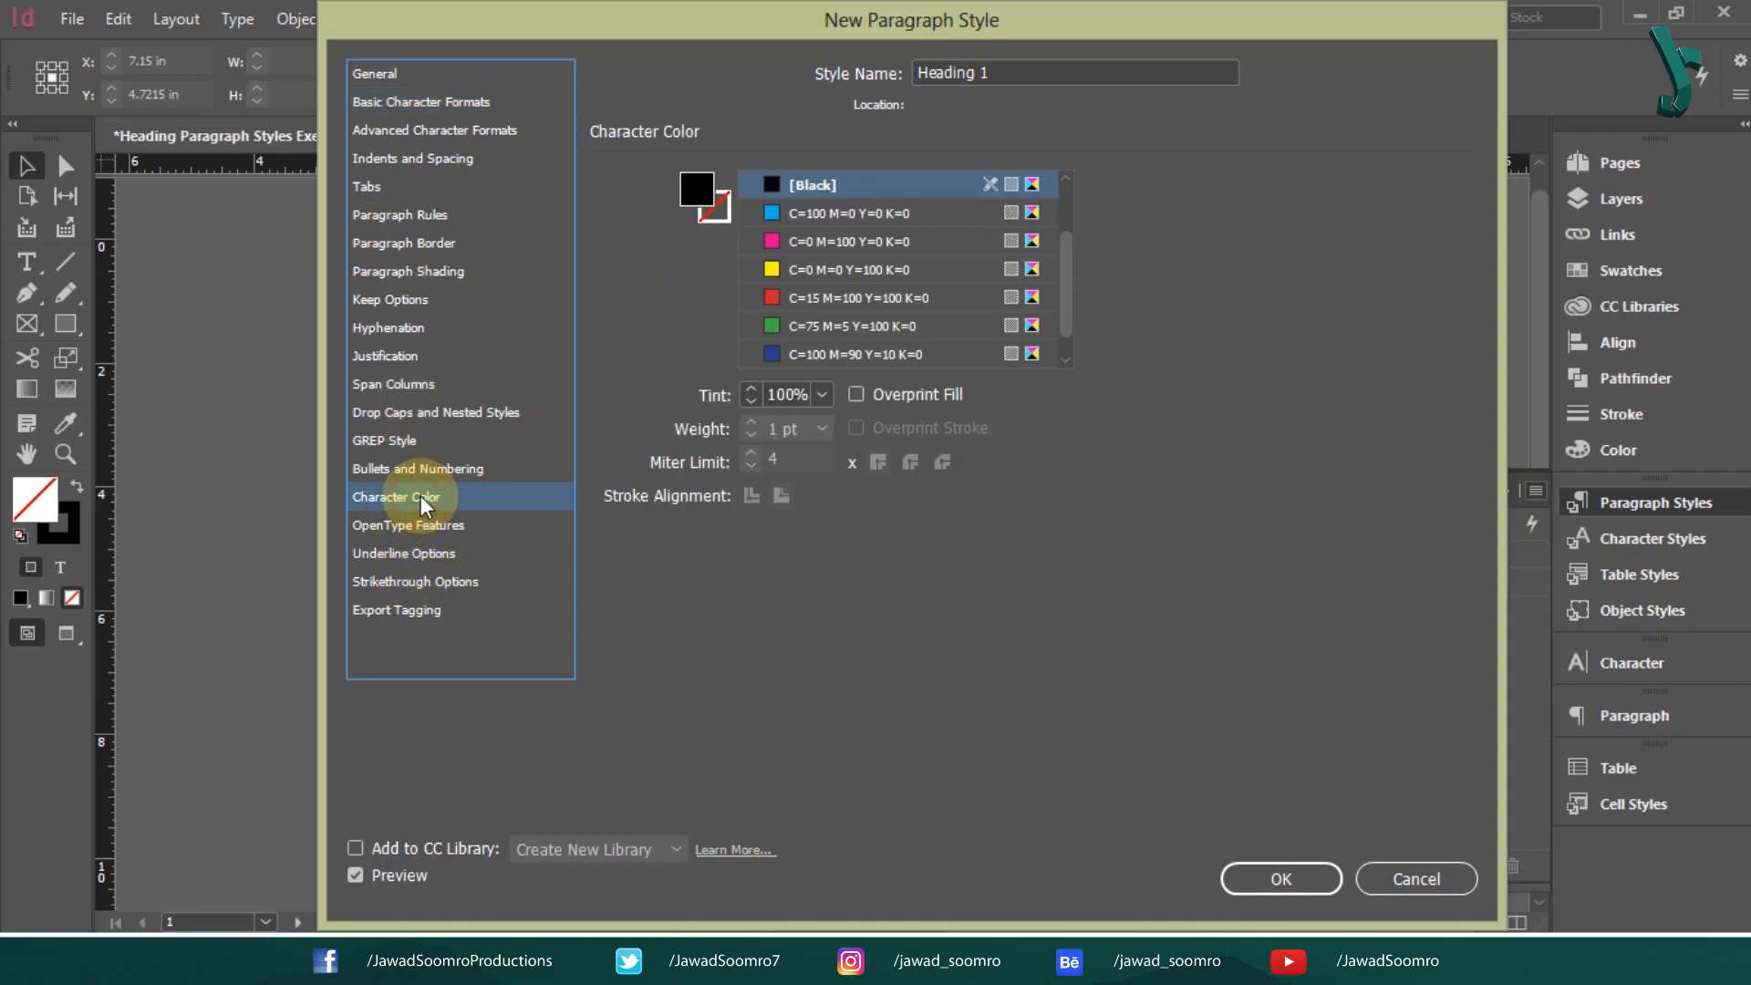
{"action": "left_click", "coordinate": [837, 189]}
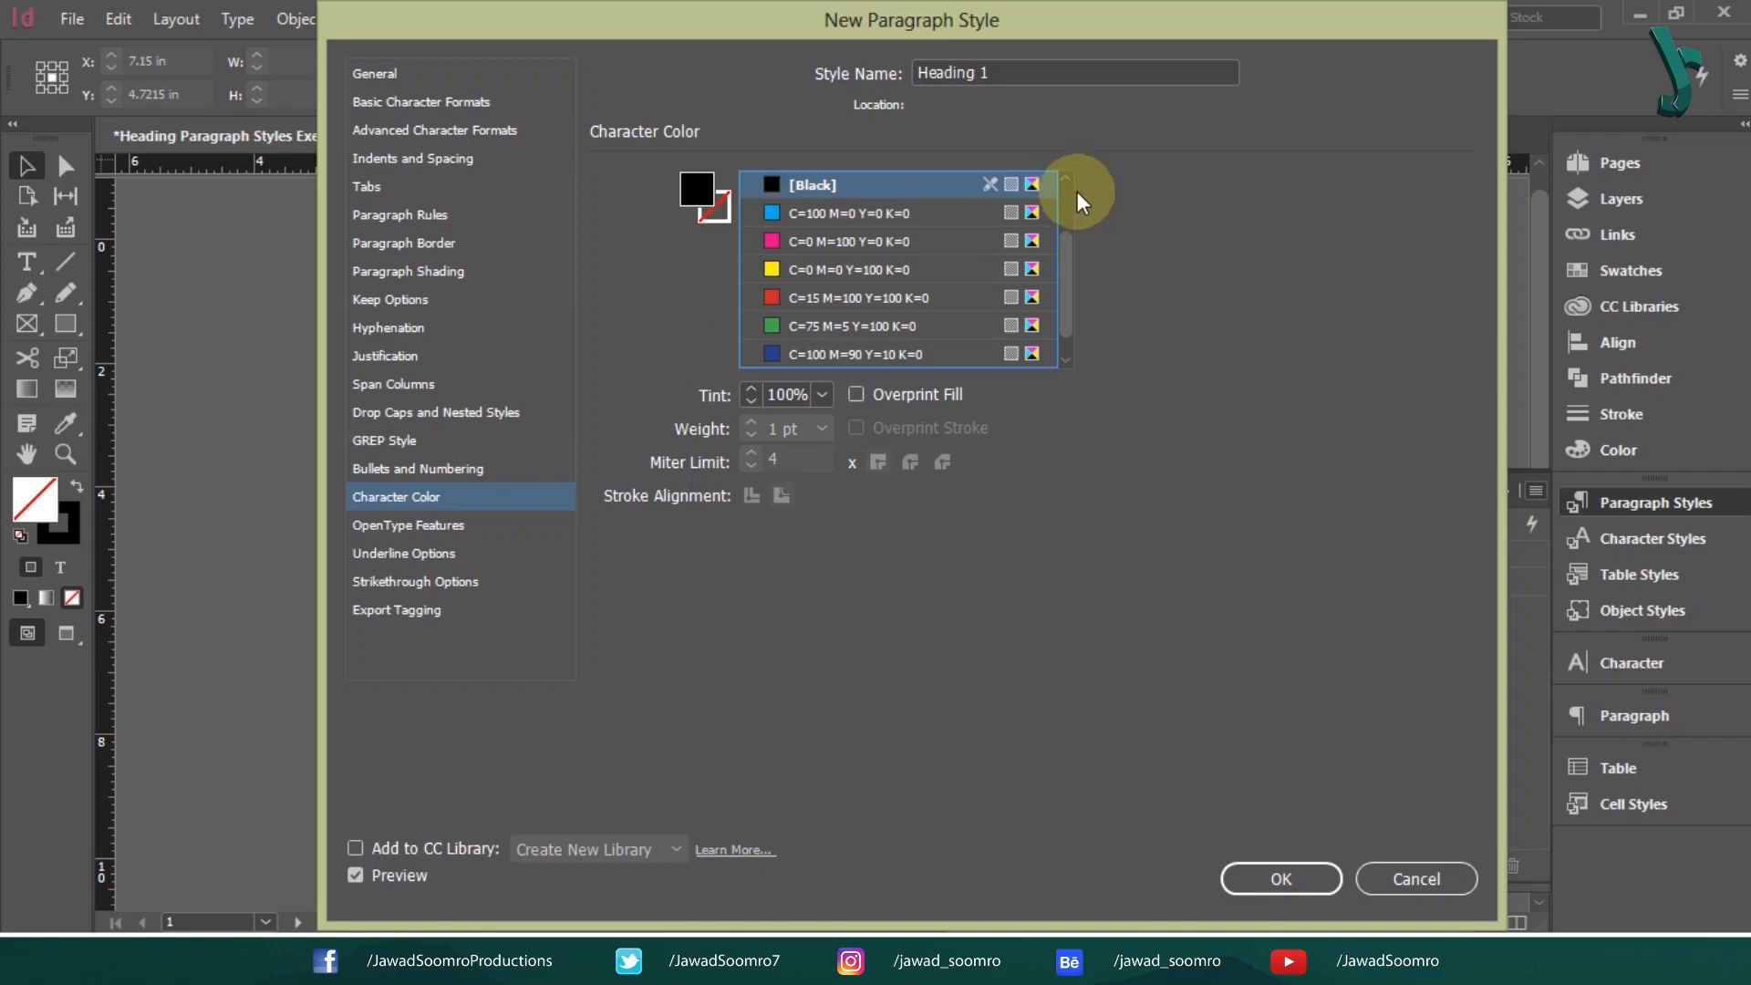
Set the Heading 1 style's character colour to Parrot Green and create the style
{"action": "left_click_drag", "start_coordinate": [1064, 255], "coordinate": [1069, 321]}
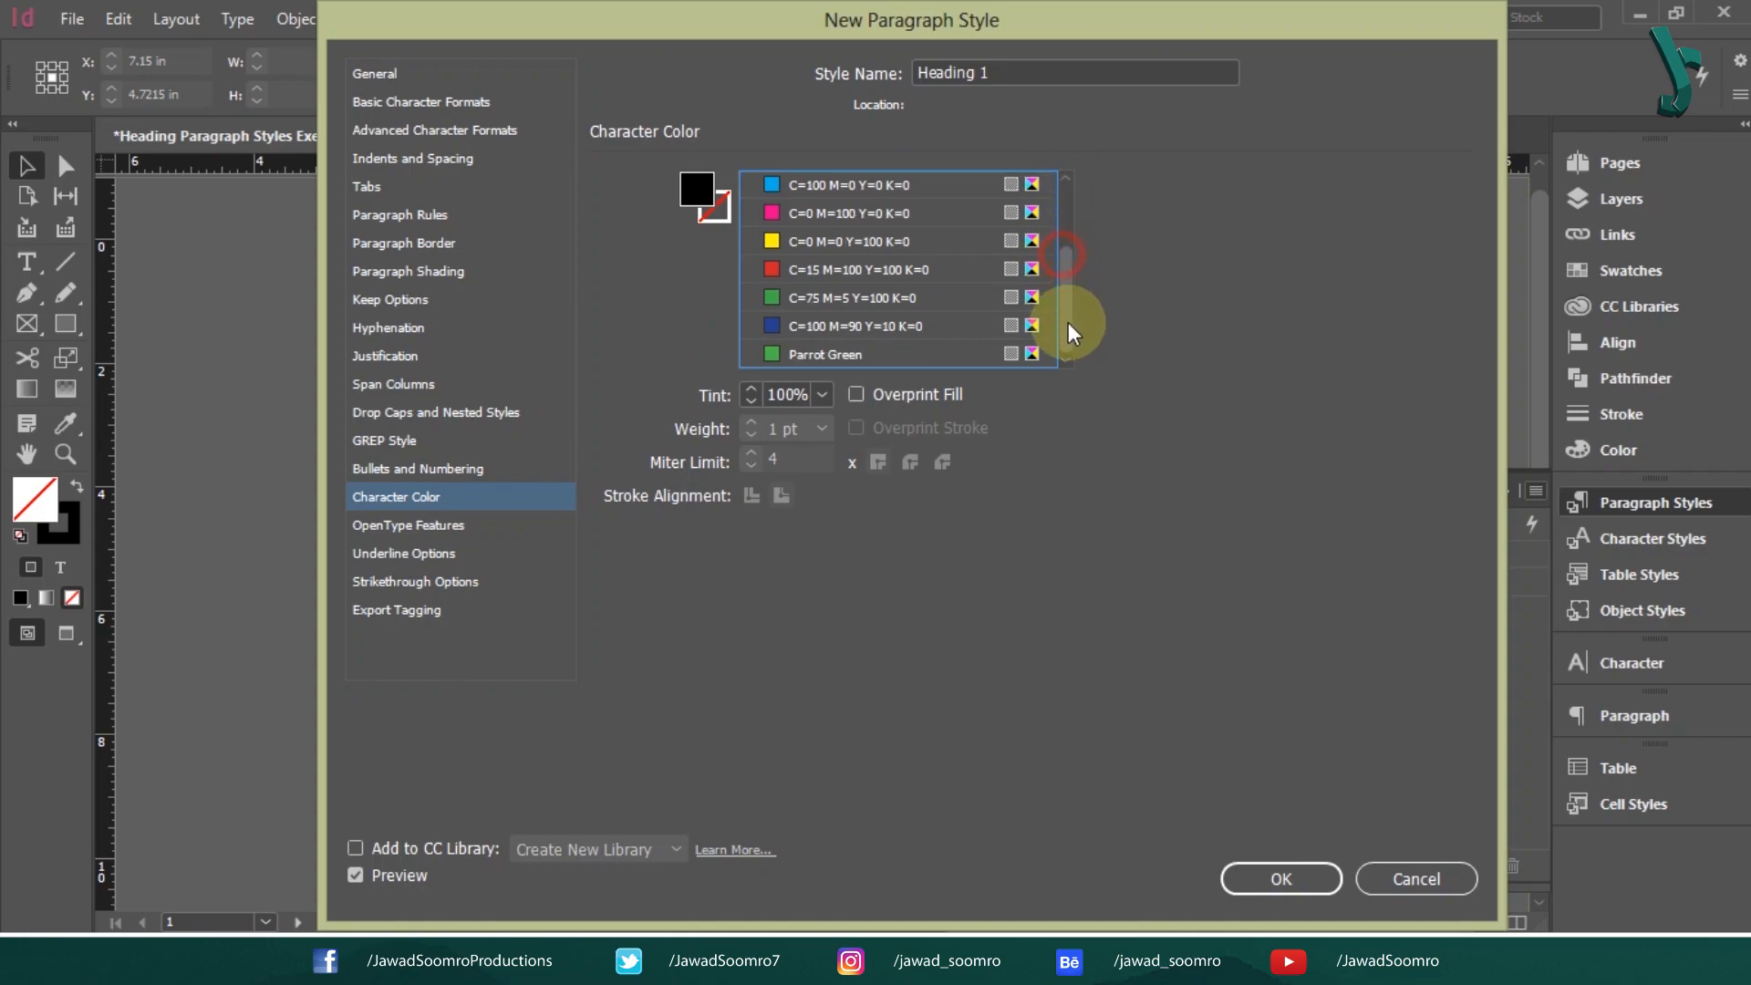
{"action": "left_click", "coordinate": [824, 358]}
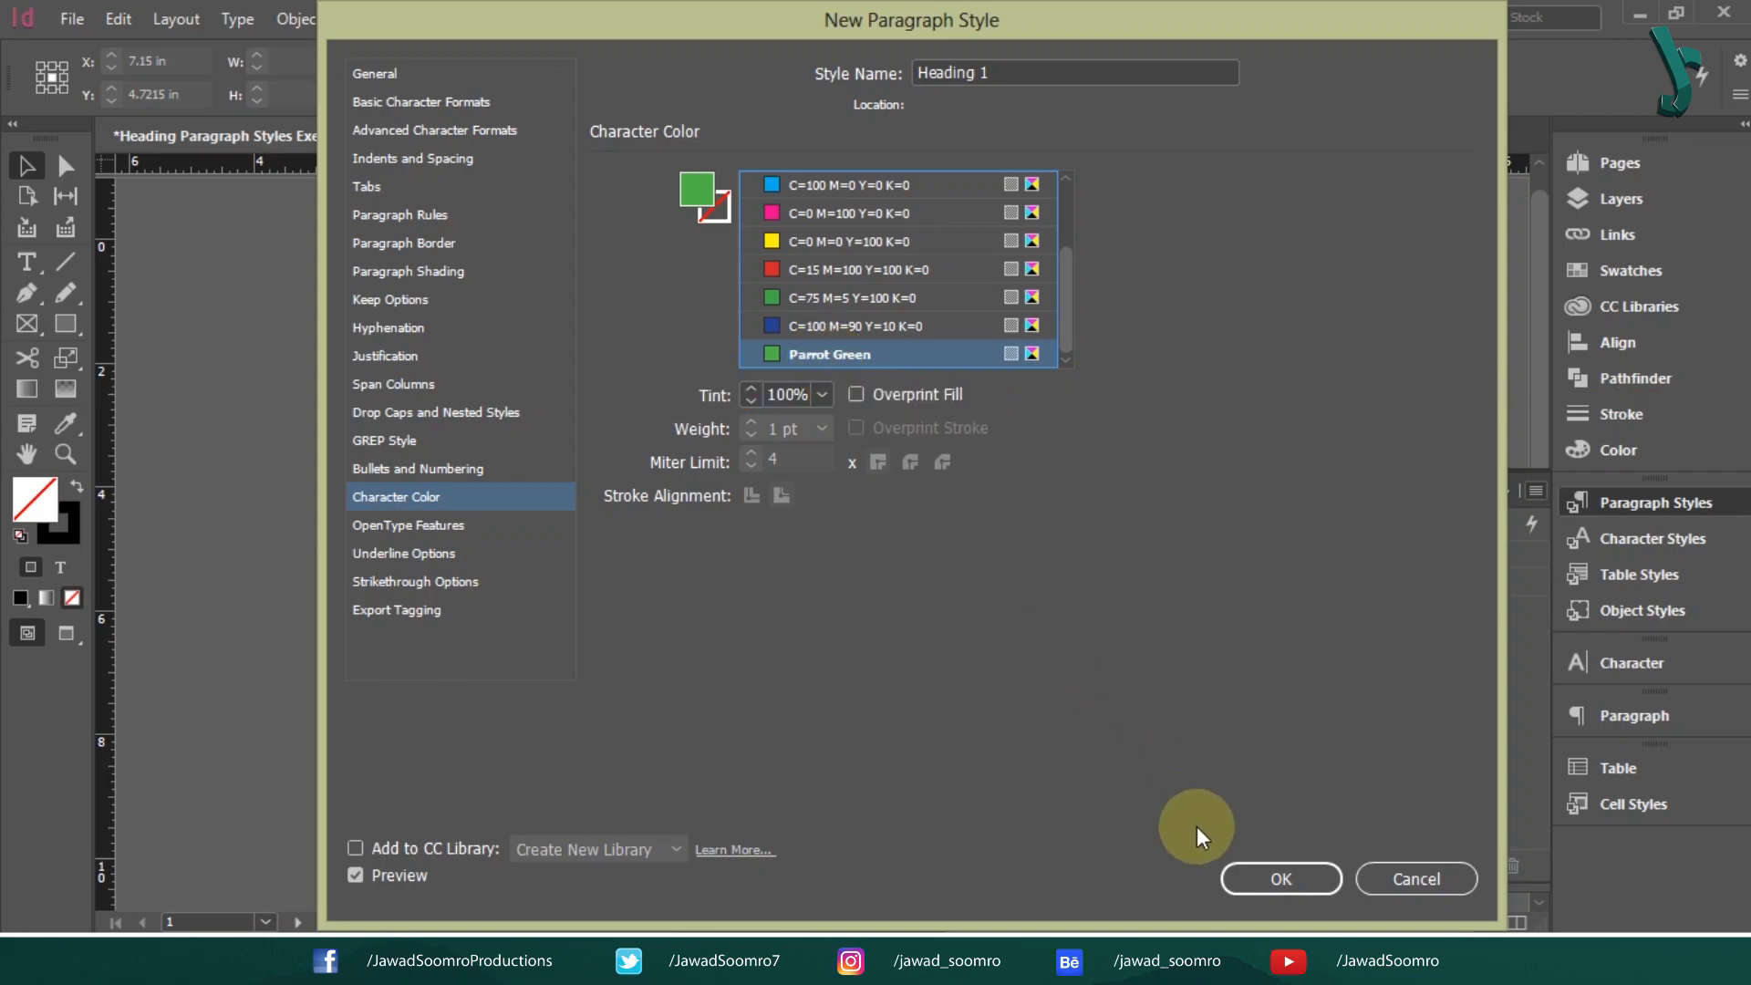
{"action": "left_click", "coordinate": [1264, 880]}
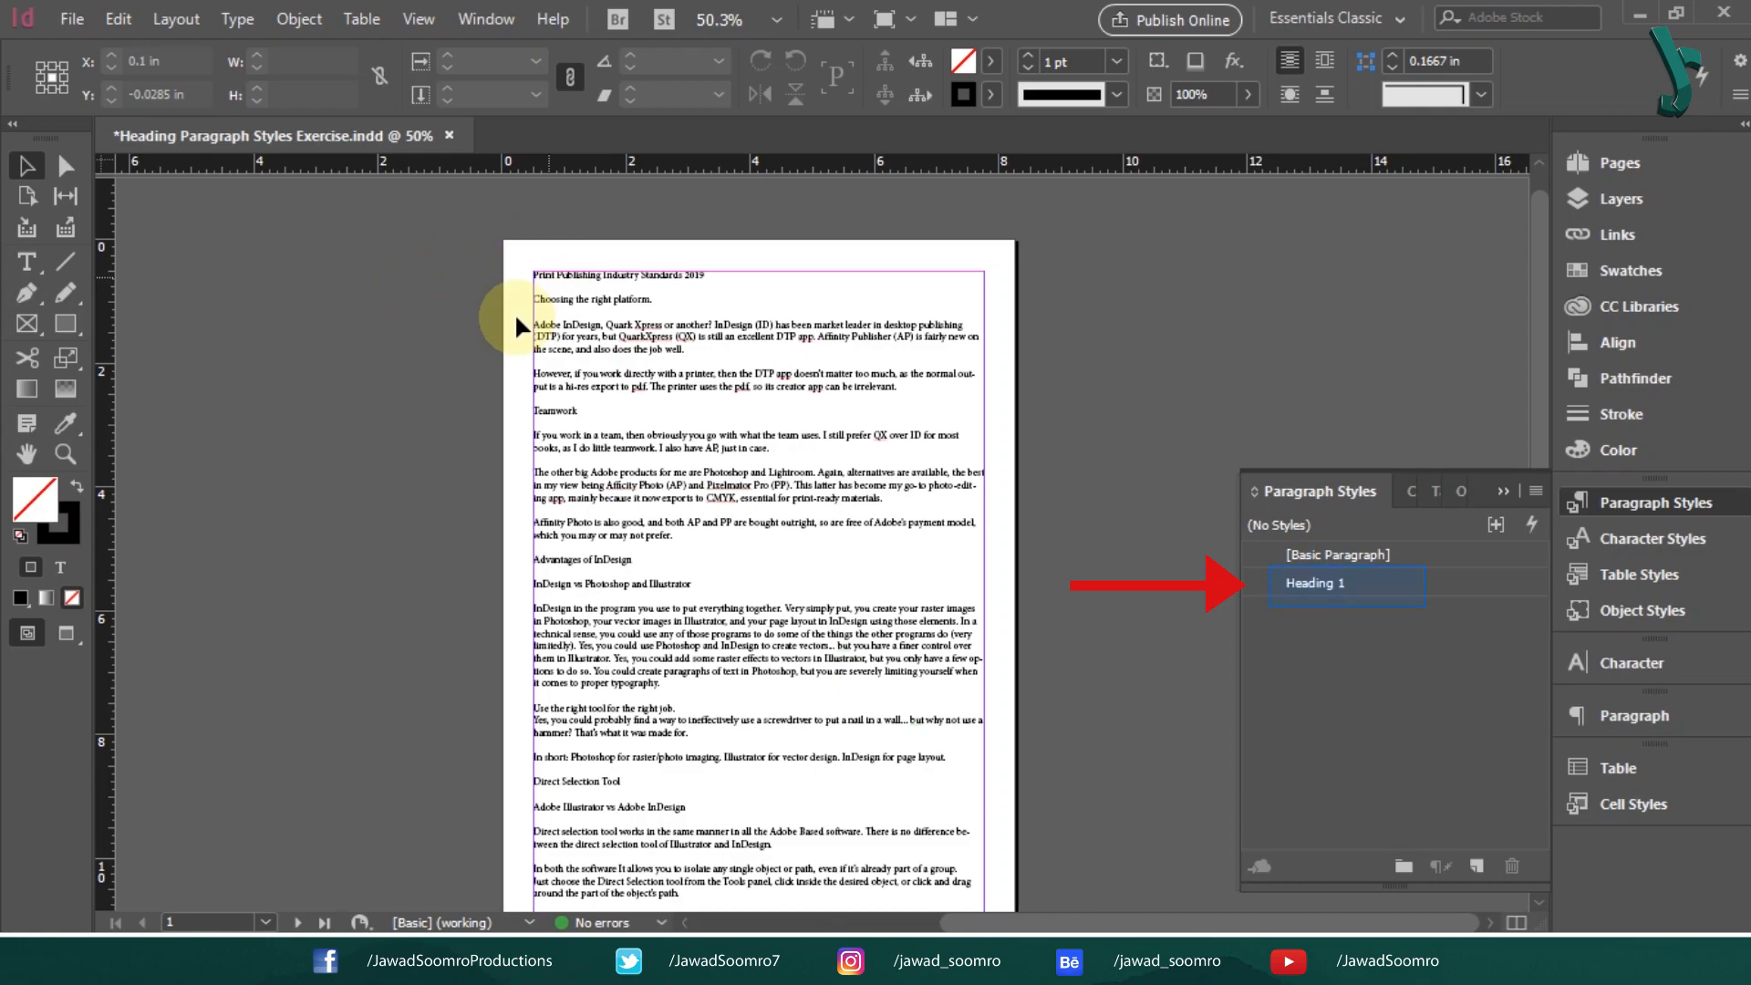
Apply the Heading 1 style to the title "Print Publishing Industry Standards 2019" and the lines "Teamwork" and "Advantages of InDesign"
{"action": "left_click", "coordinate": [584, 310]}
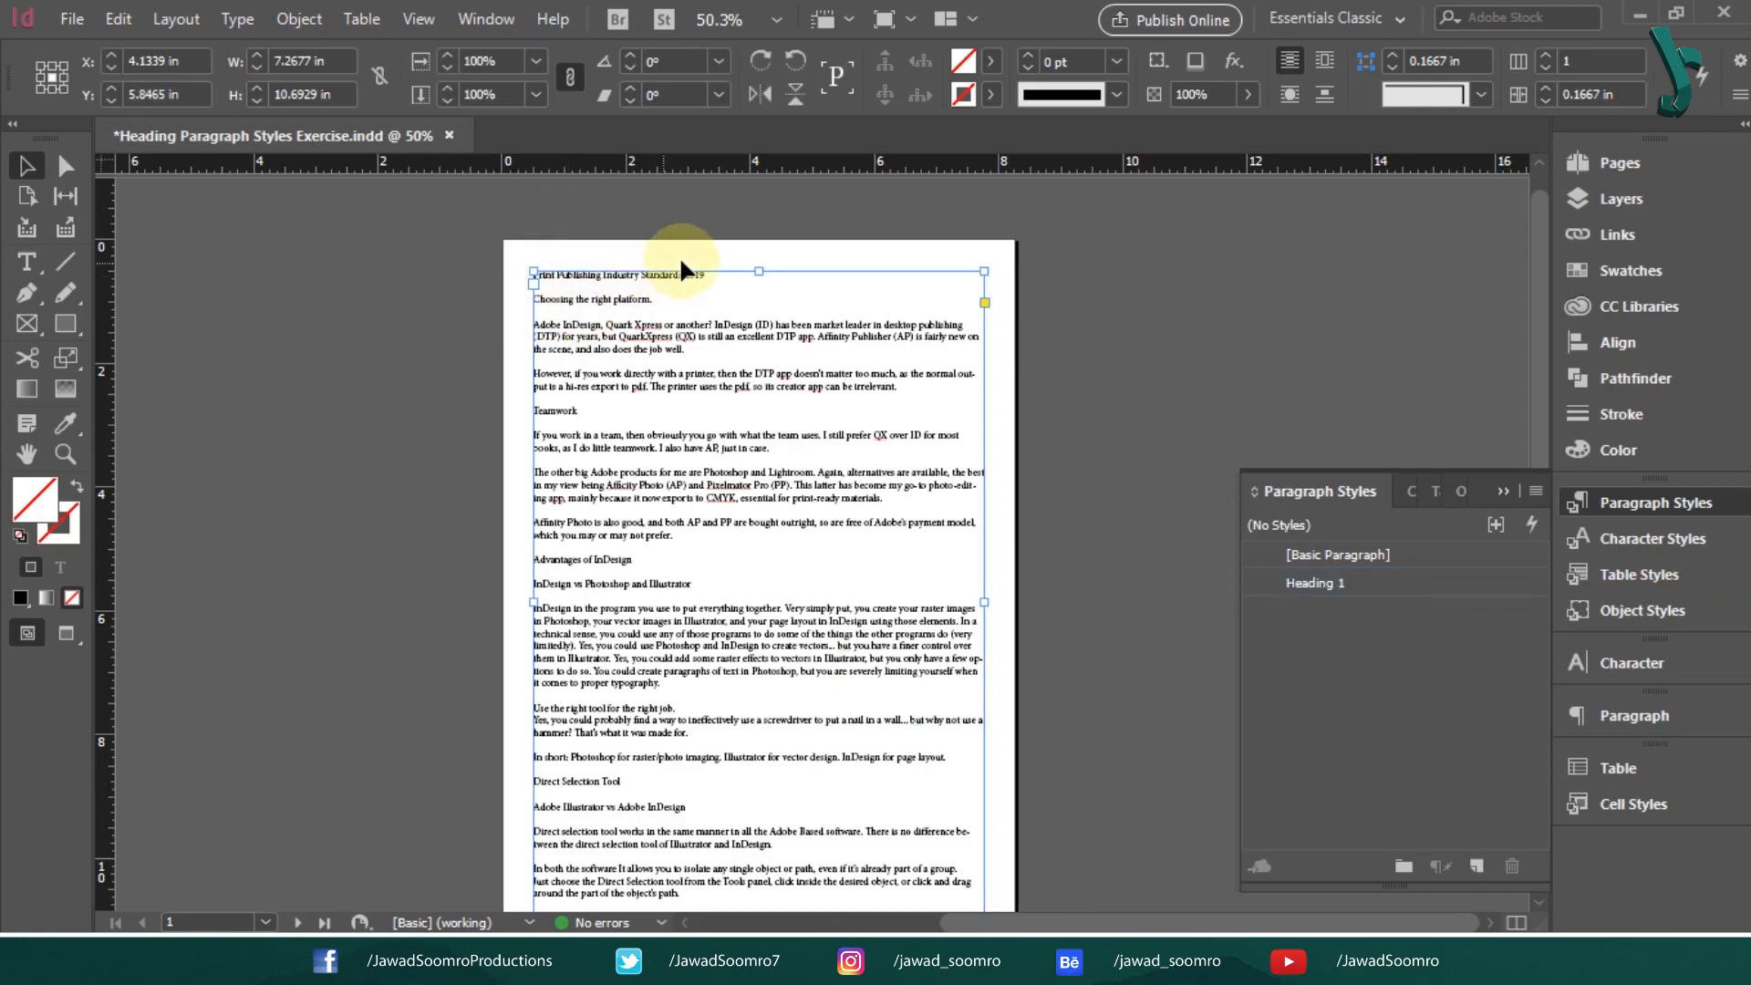
{"action": "double_click", "coordinate": [717, 268]}
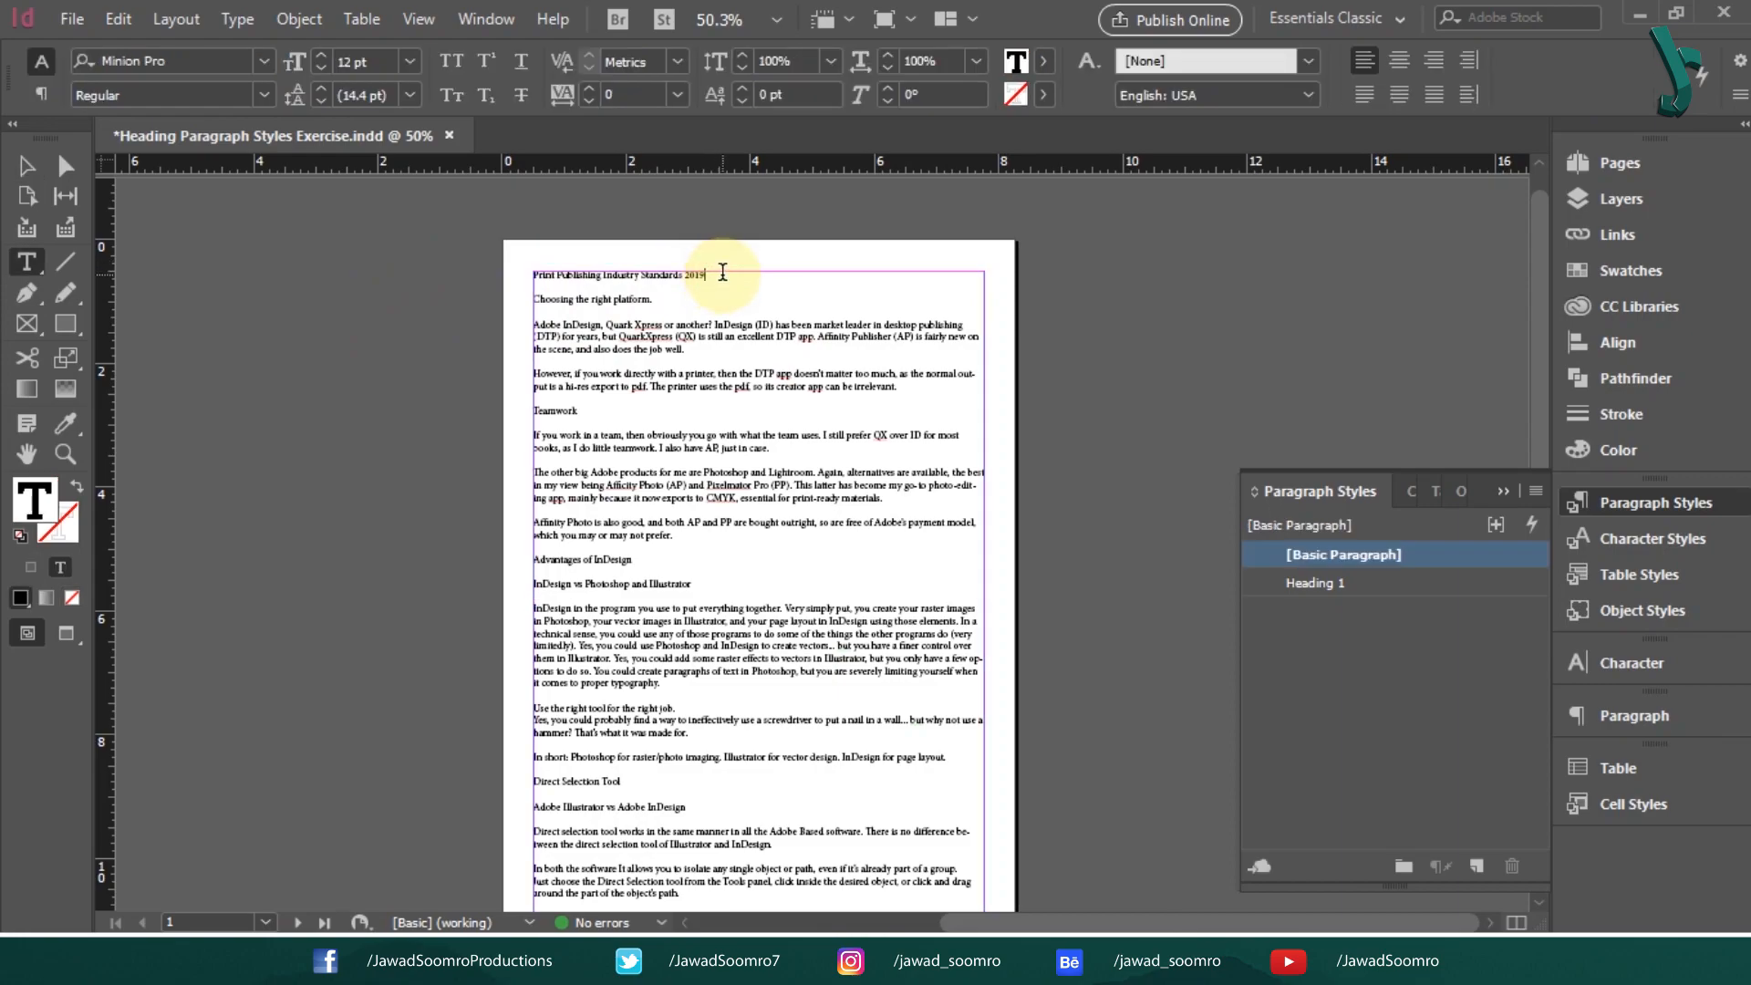
{"action": "left_click", "coordinate": [1390, 583]}
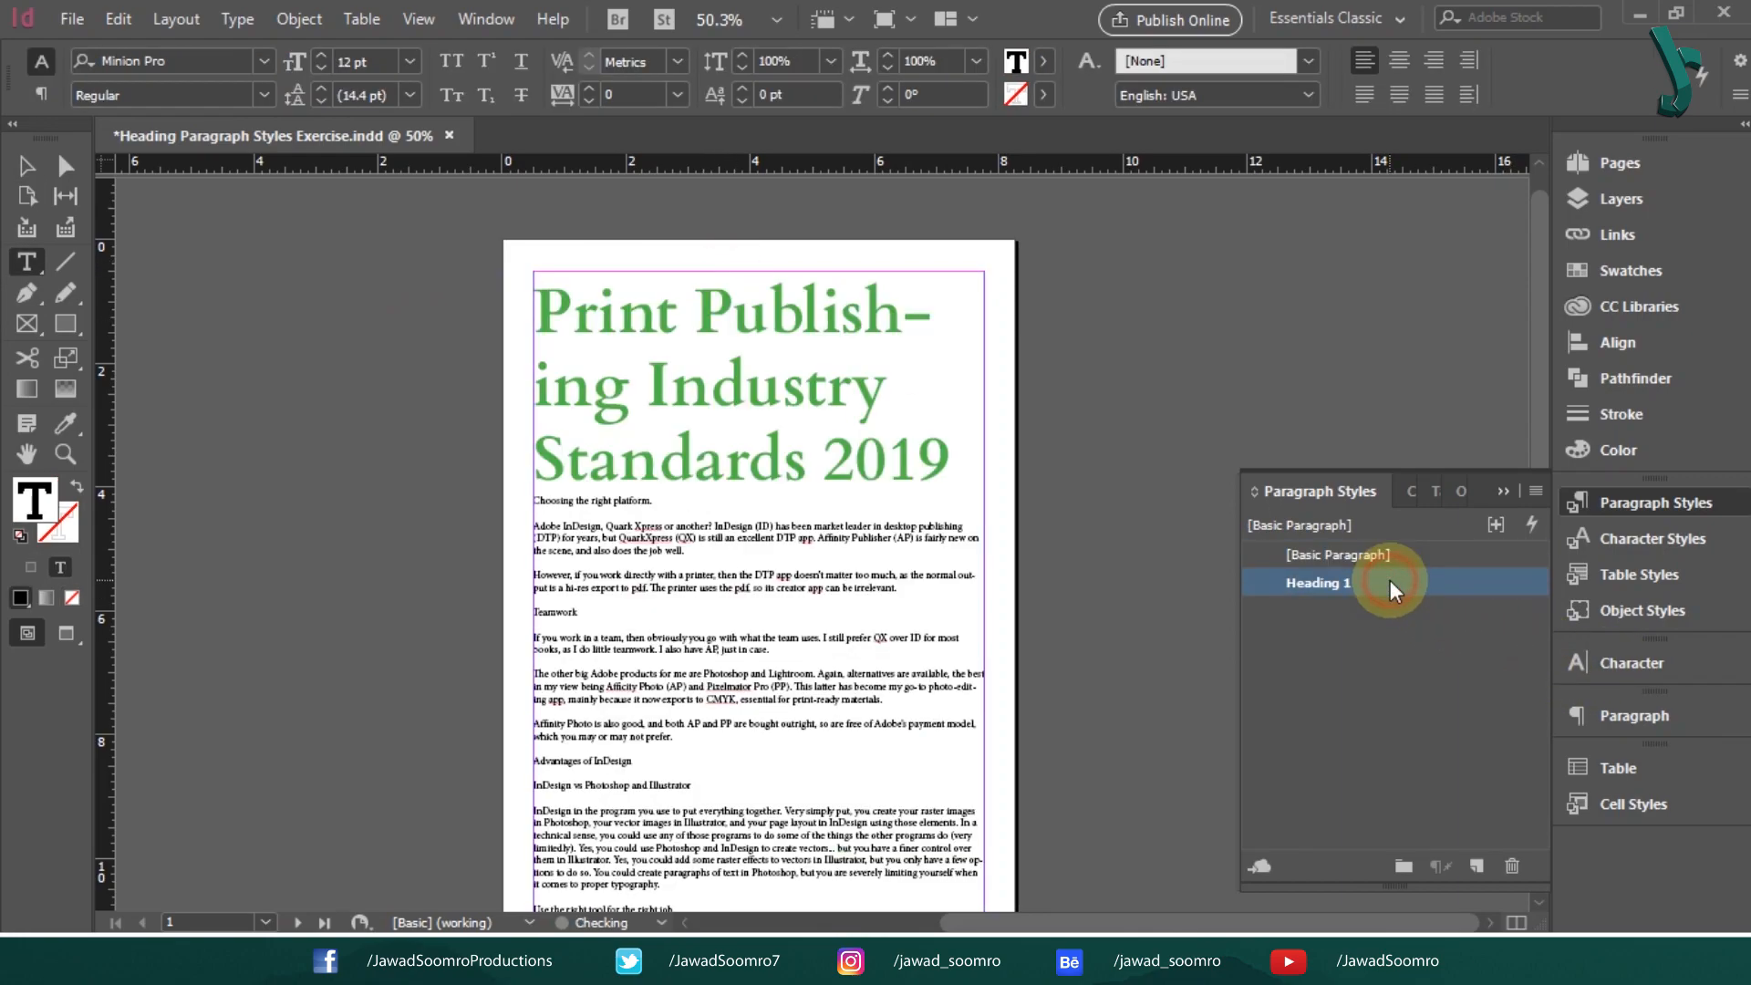
{"action": "left_click", "coordinate": [630, 612]}
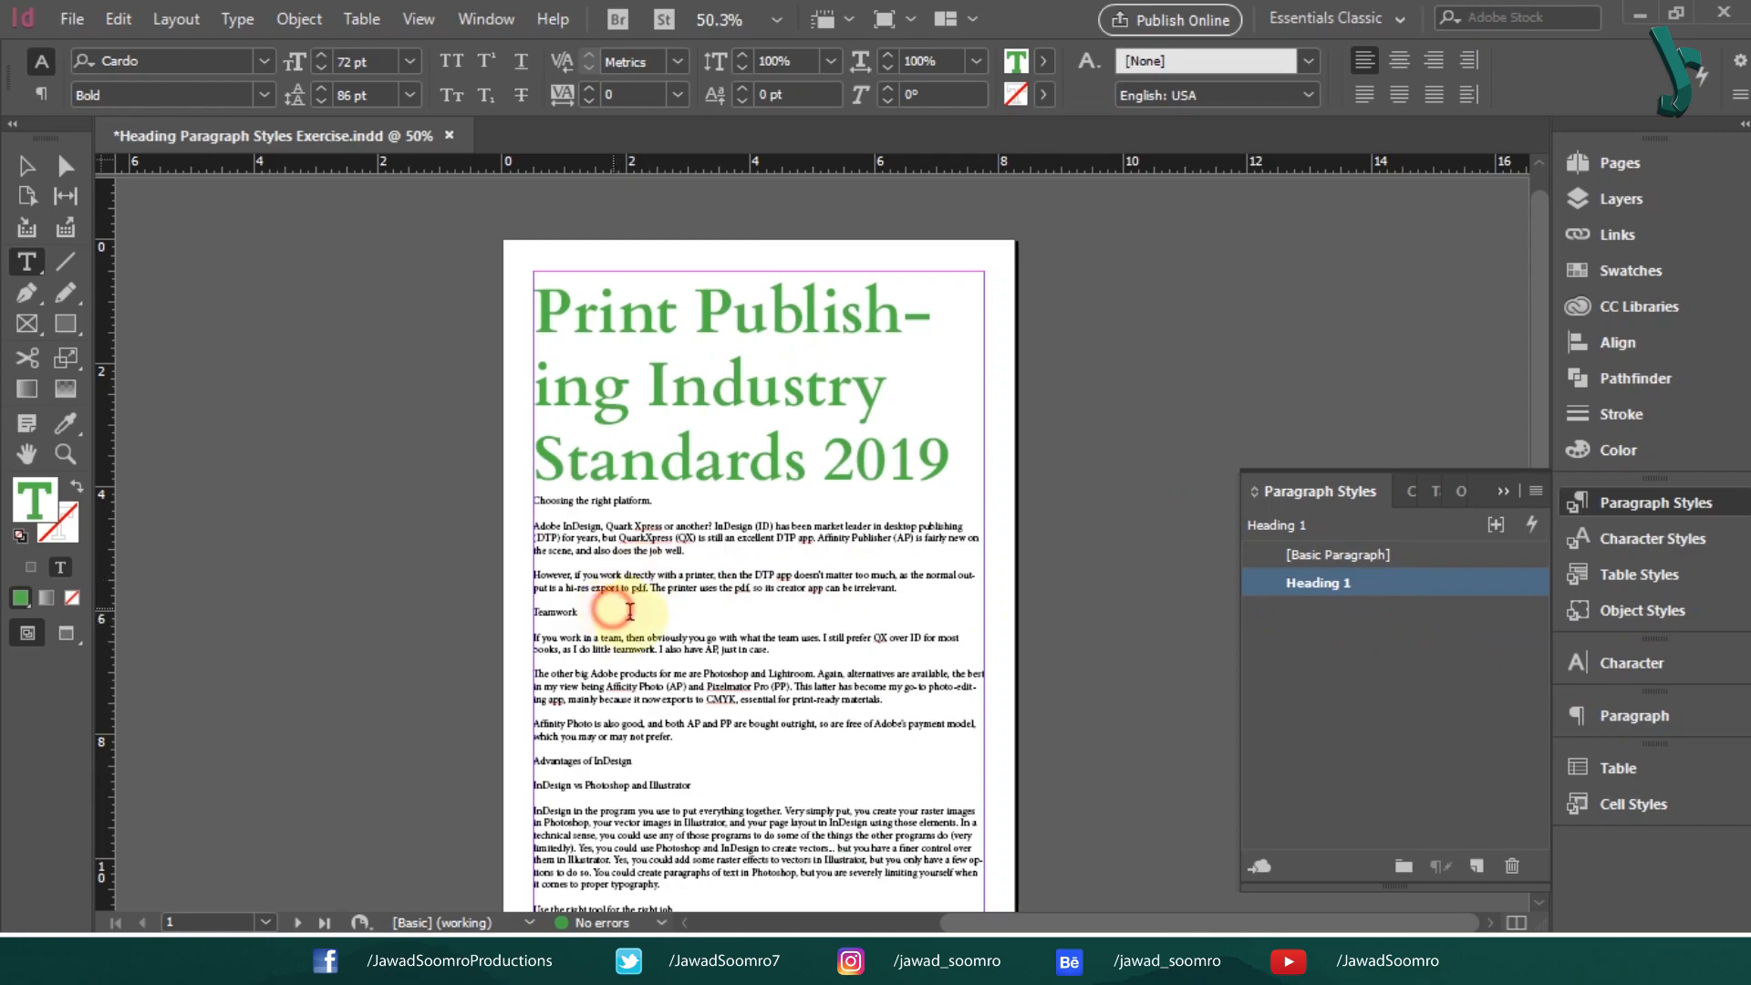
{"action": "left_click", "coordinate": [1383, 590]}
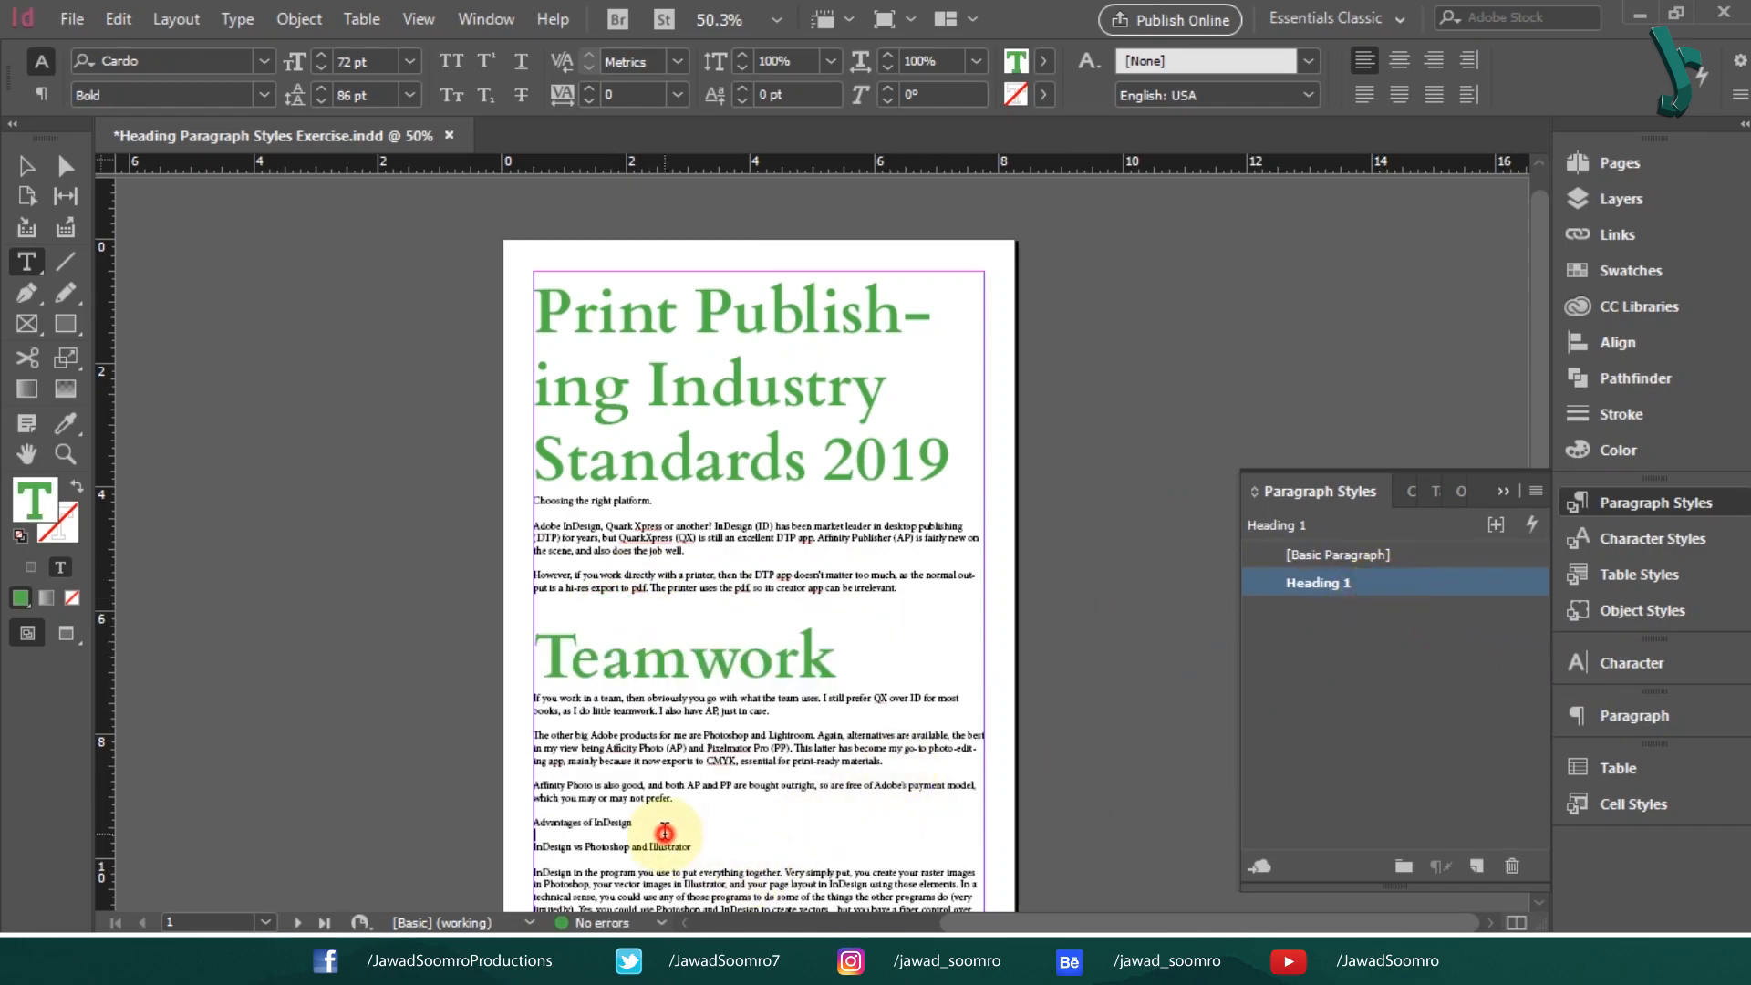
{"action": "left_click", "coordinate": [728, 818]}
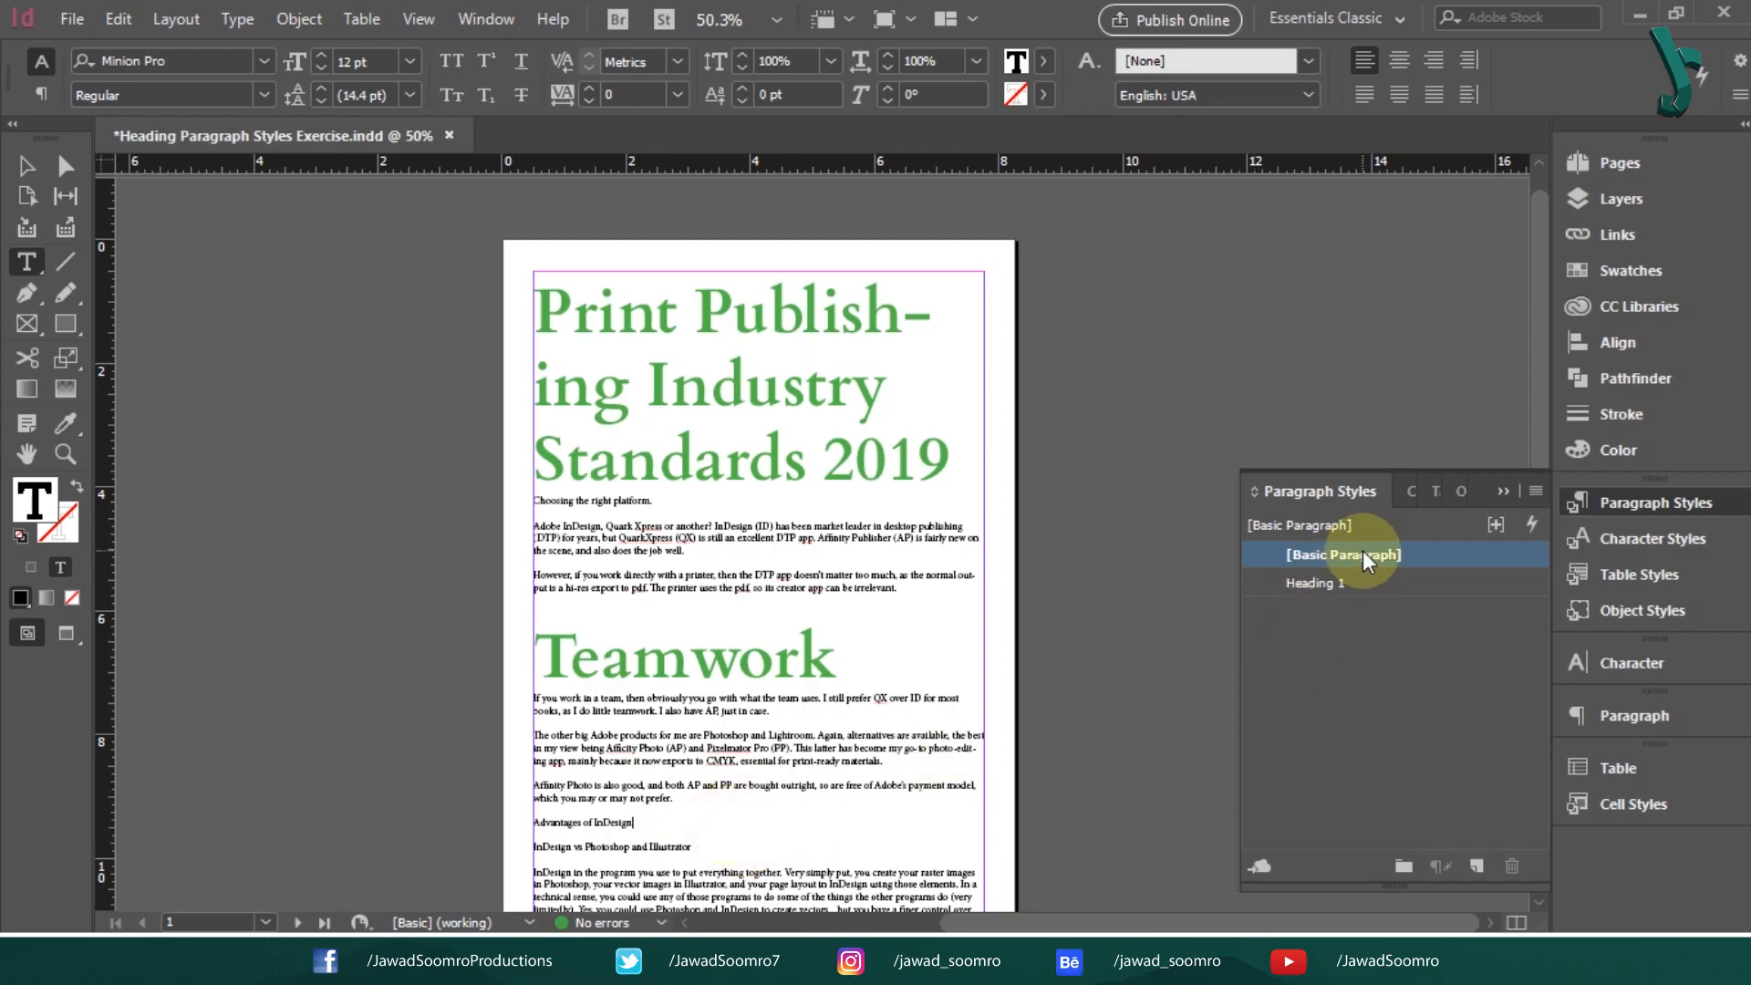
{"action": "left_click", "coordinate": [1363, 579]}
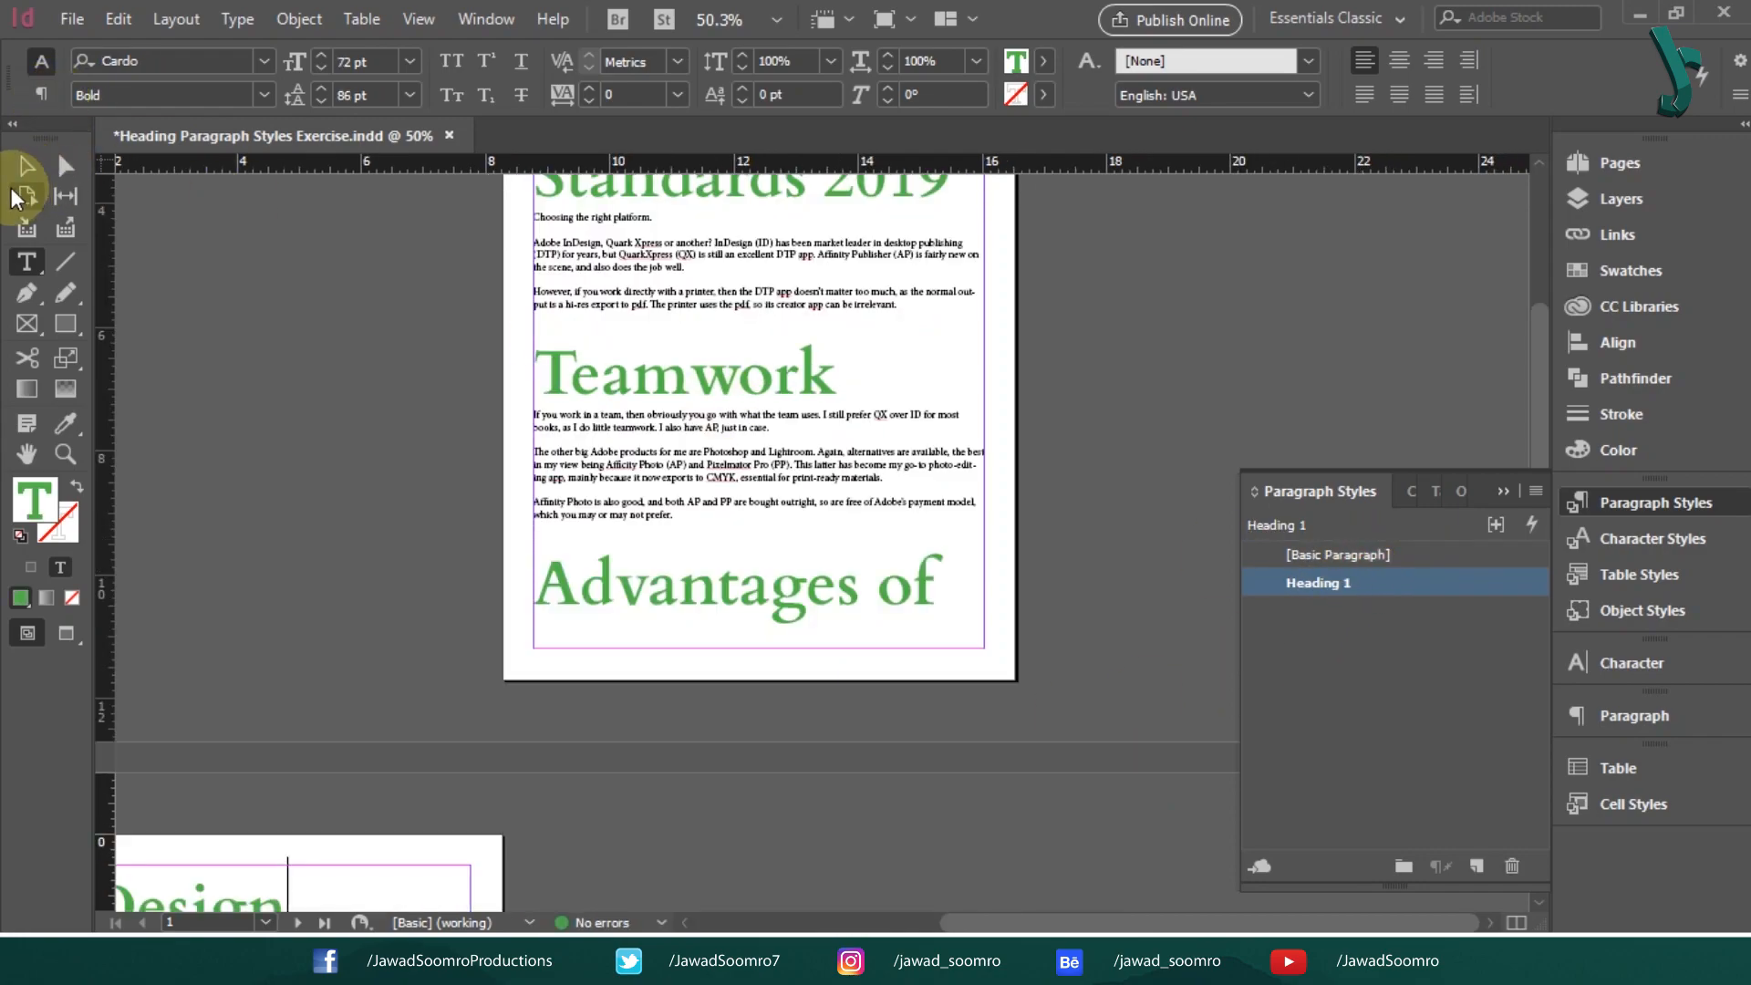
With nothing selected, edit the Heading 1 style and reduce its character size to 48 pt
{"action": "left_click", "coordinate": [27, 166]}
{"action": "left_click", "coordinate": [294, 427]}
{"action": "left_click_drag", "start_coordinate": [377, 591], "coordinate": [946, 383]}
{"action": "double_click", "coordinate": [1416, 576]}
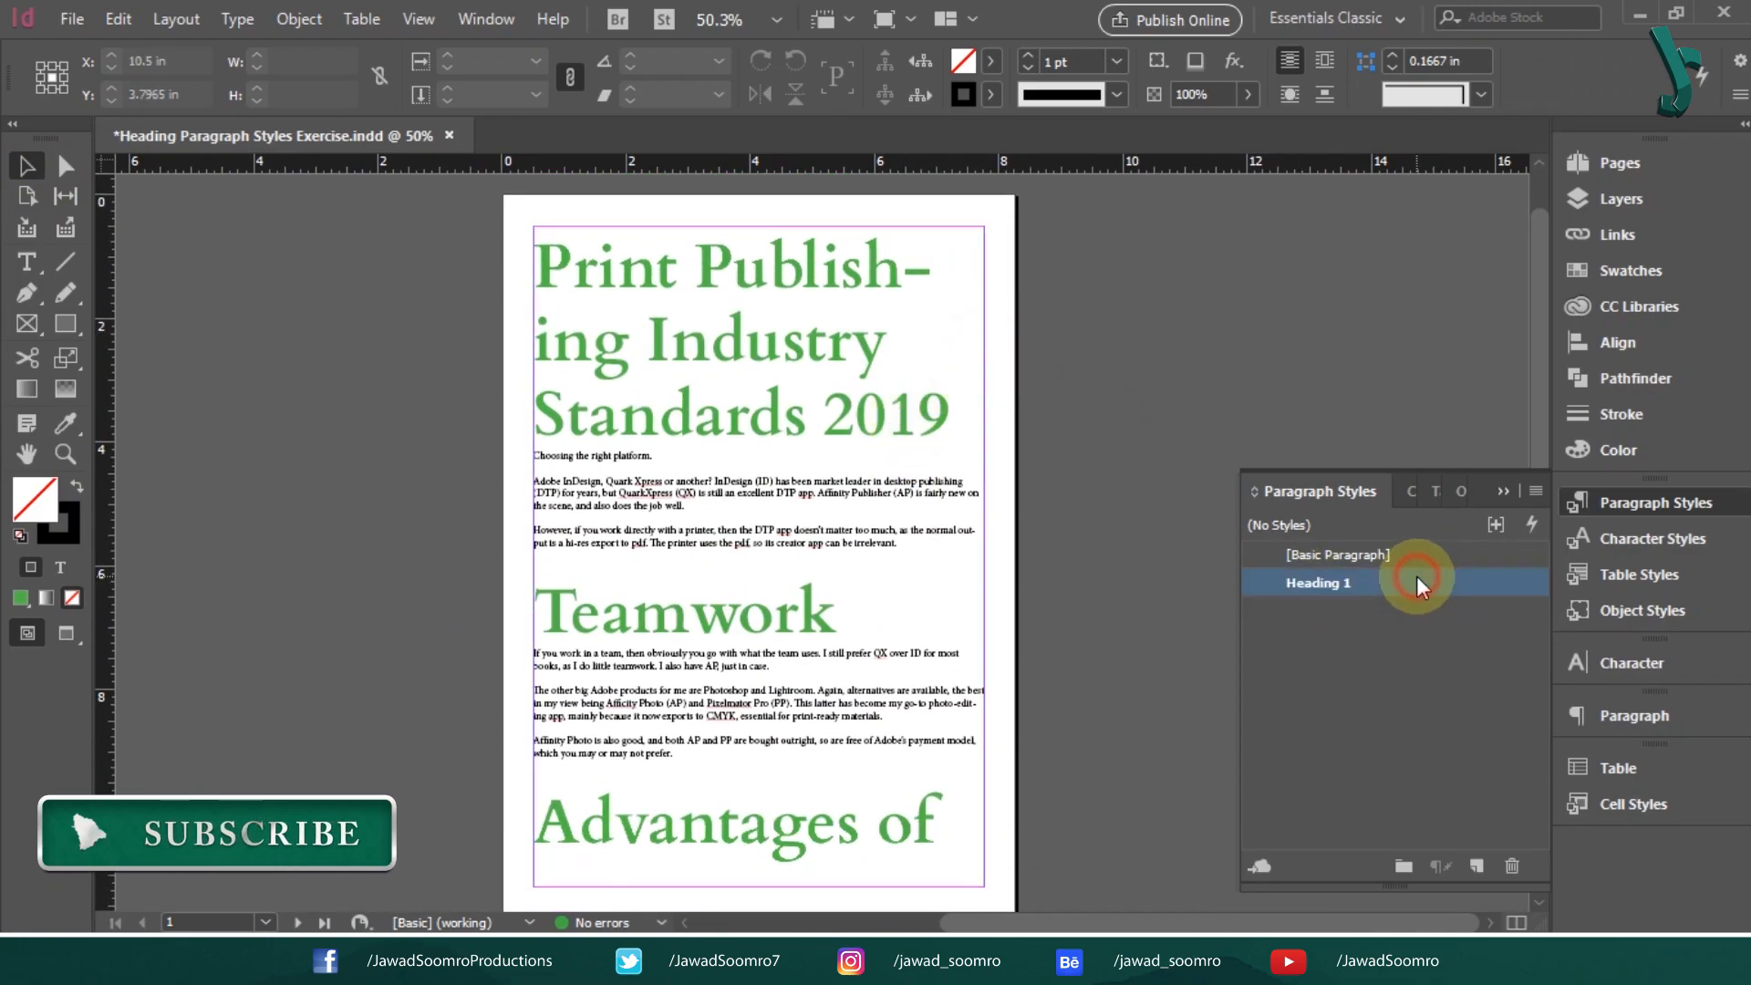
{"action": "left_click_drag", "start_coordinate": [614, 20], "coordinate": [1321, 88]}
{"action": "left_click", "coordinate": [1063, 181]}
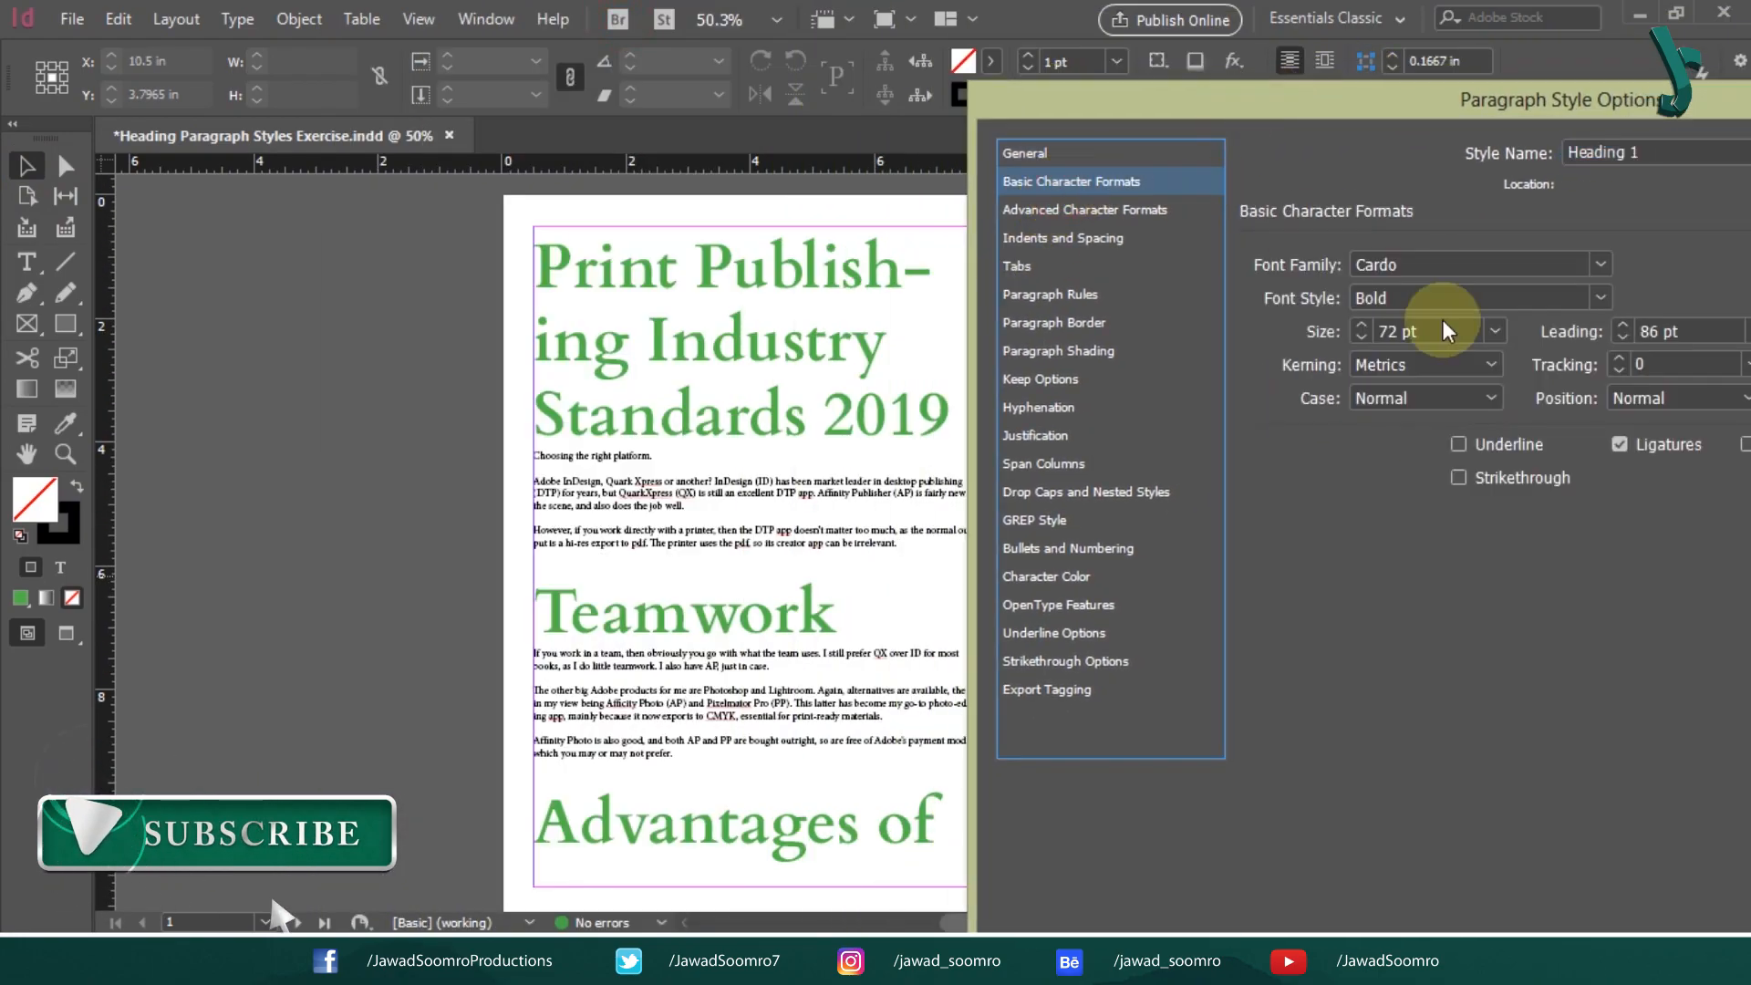
{"action": "left_click", "coordinate": [1361, 338]}
{"action": "left_click", "coordinate": [1361, 338]}
{"action": "left_click", "coordinate": [1361, 339]}
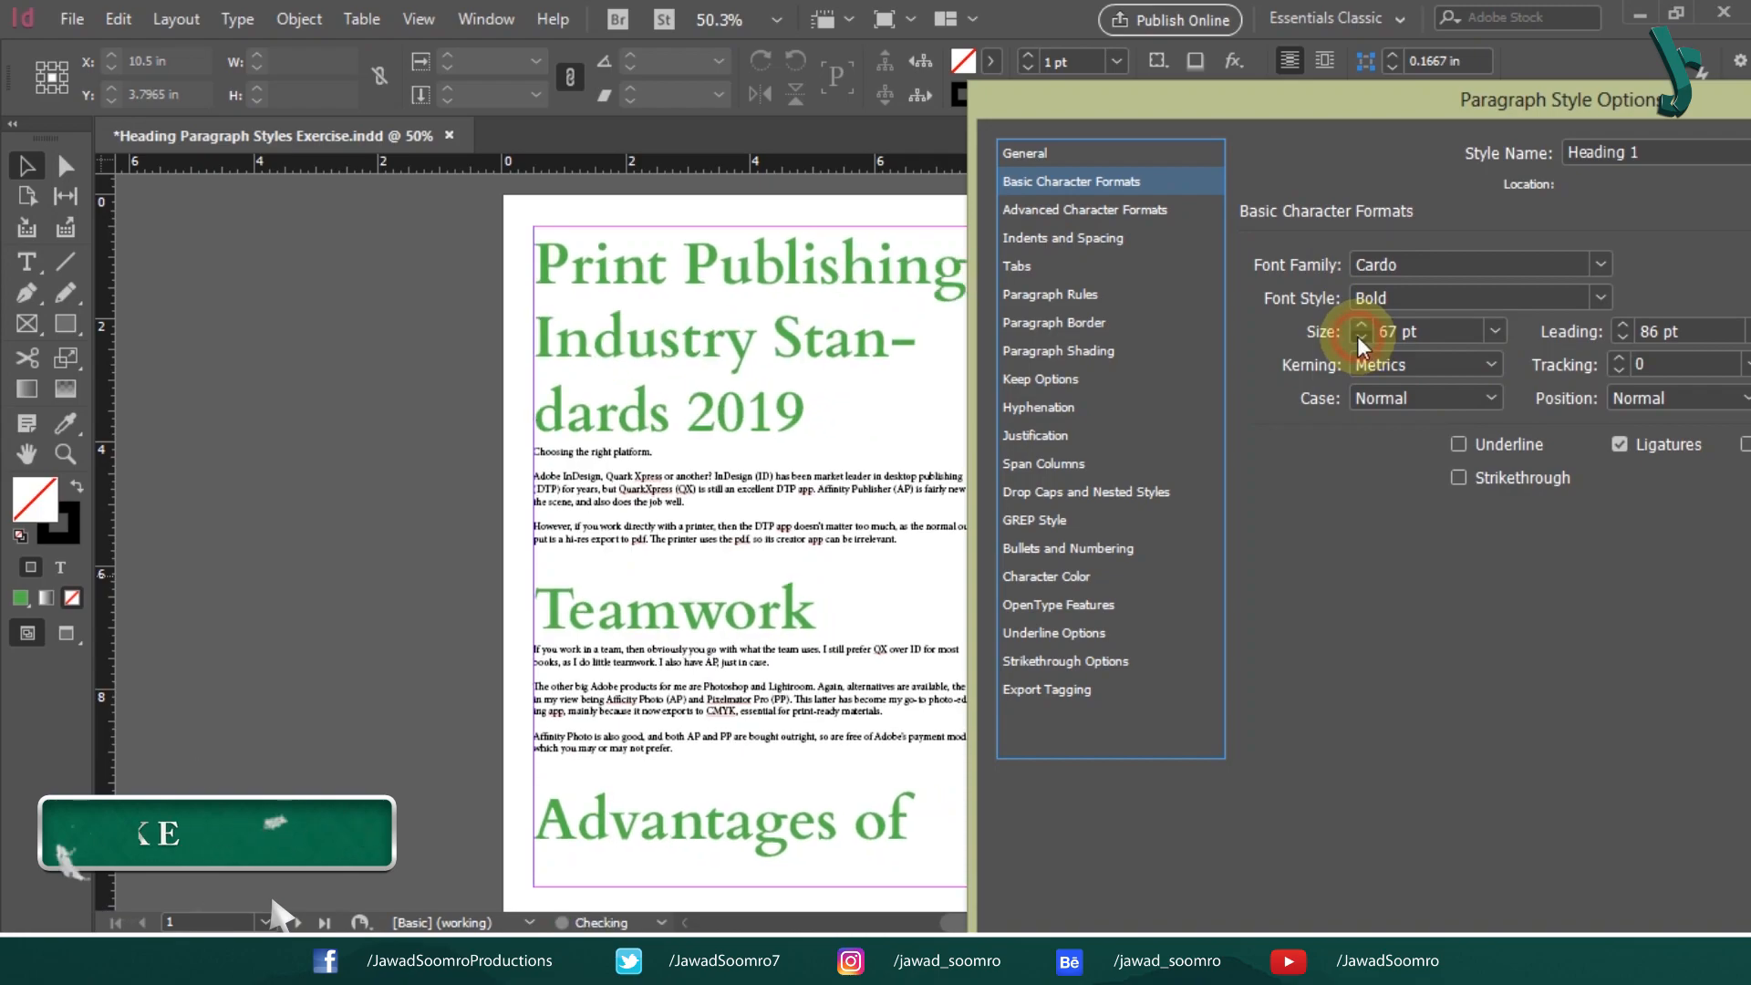
{"action": "left_click", "coordinate": [1361, 338]}
{"action": "left_click", "coordinate": [1361, 339]}
{"action": "left_click", "coordinate": [1361, 339]}
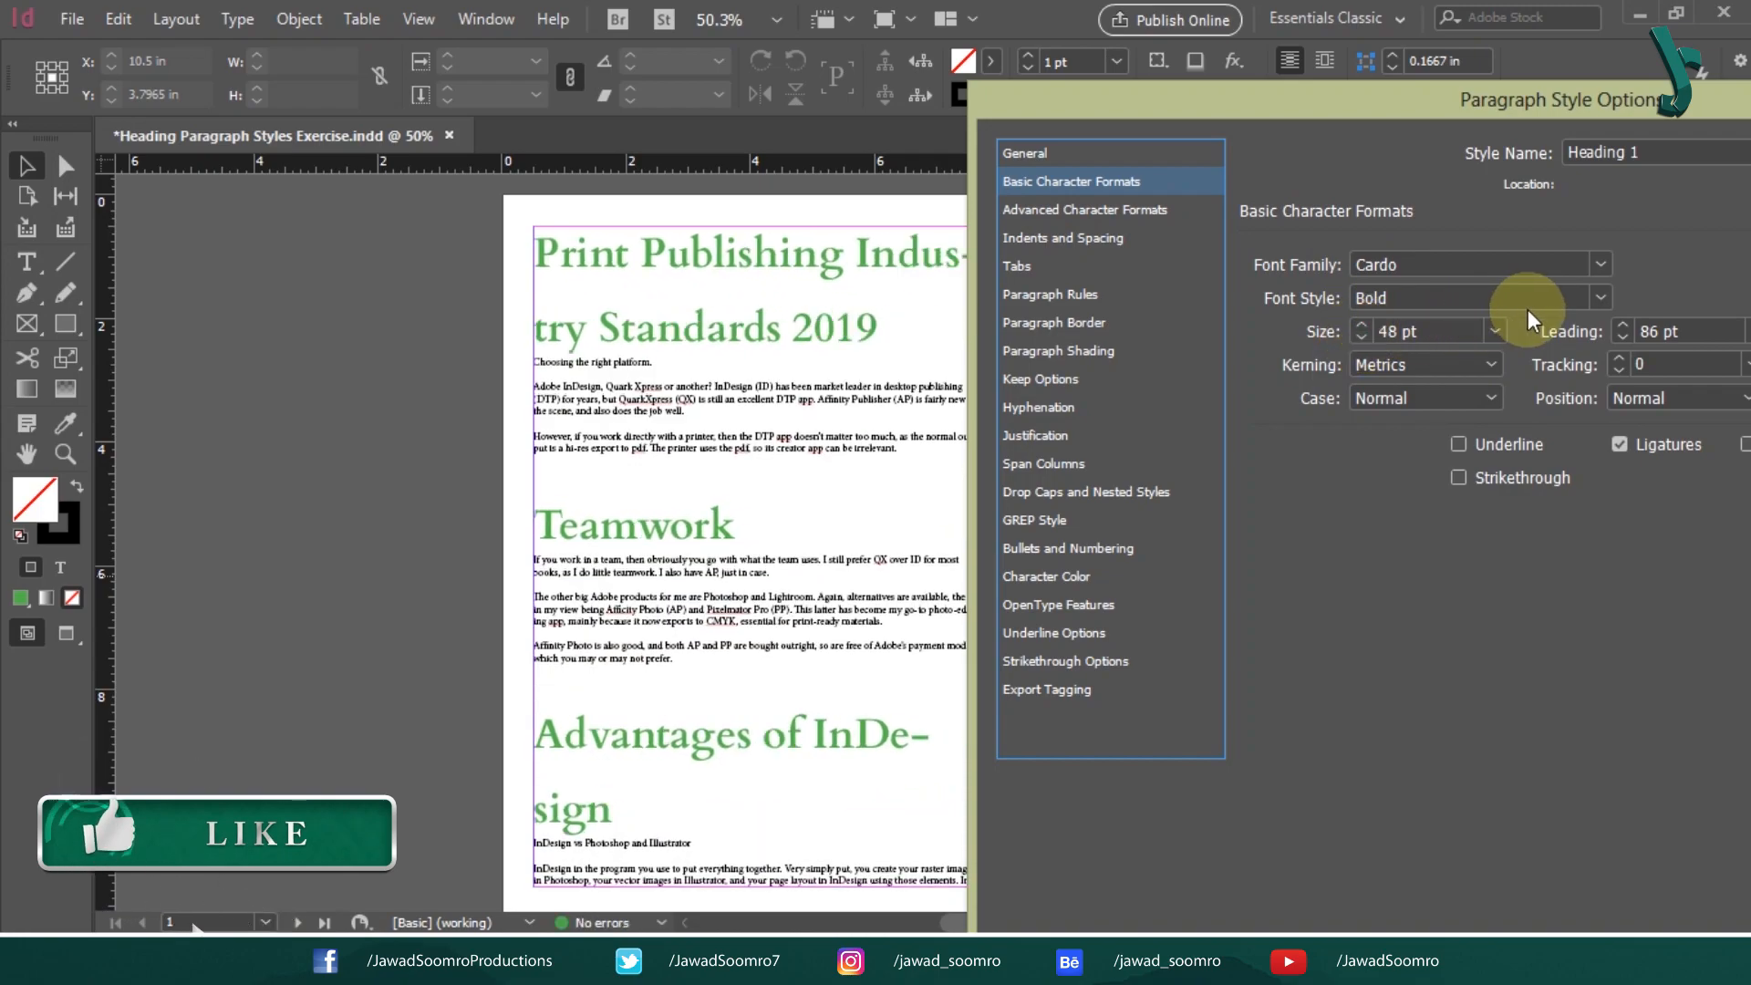
Set the Heading 1 style's leading to 48 pt and accept the style changes
{"action": "left_click", "coordinate": [1744, 331]}
{"action": "left_click", "coordinate": [1692, 695]}
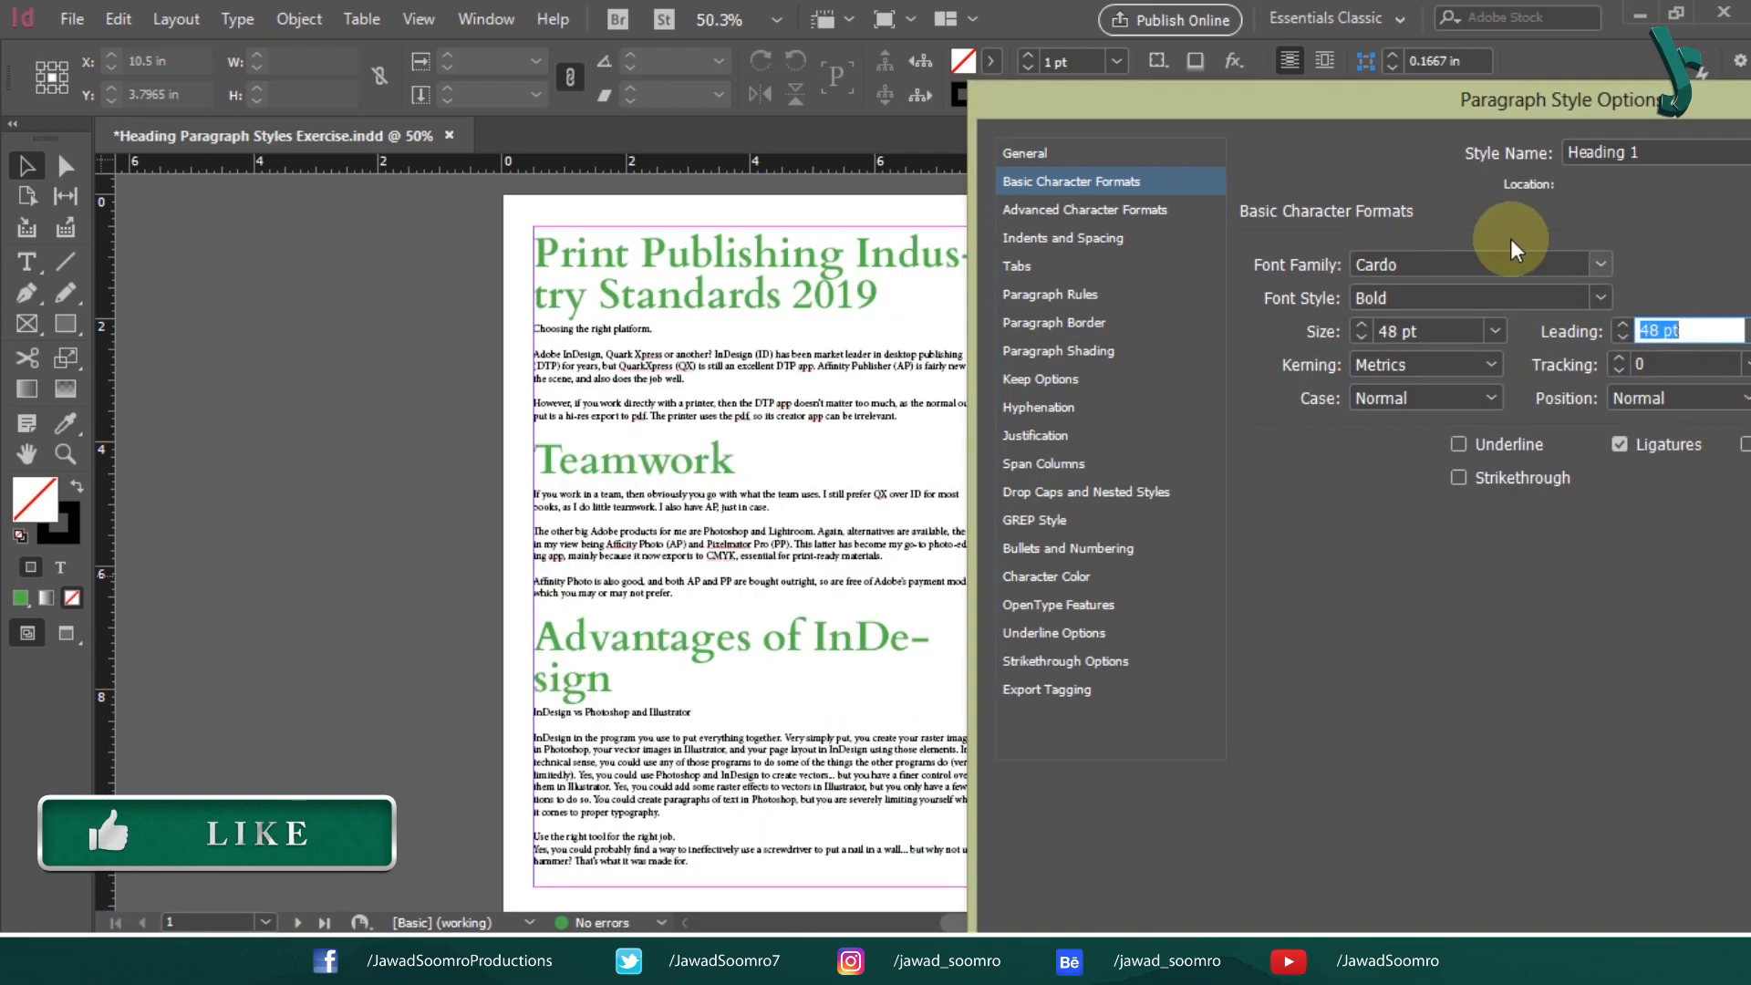
{"action": "left_click_drag", "start_coordinate": [1406, 111], "coordinate": [530, 55]}
{"action": "left_click", "coordinate": [1050, 887]}
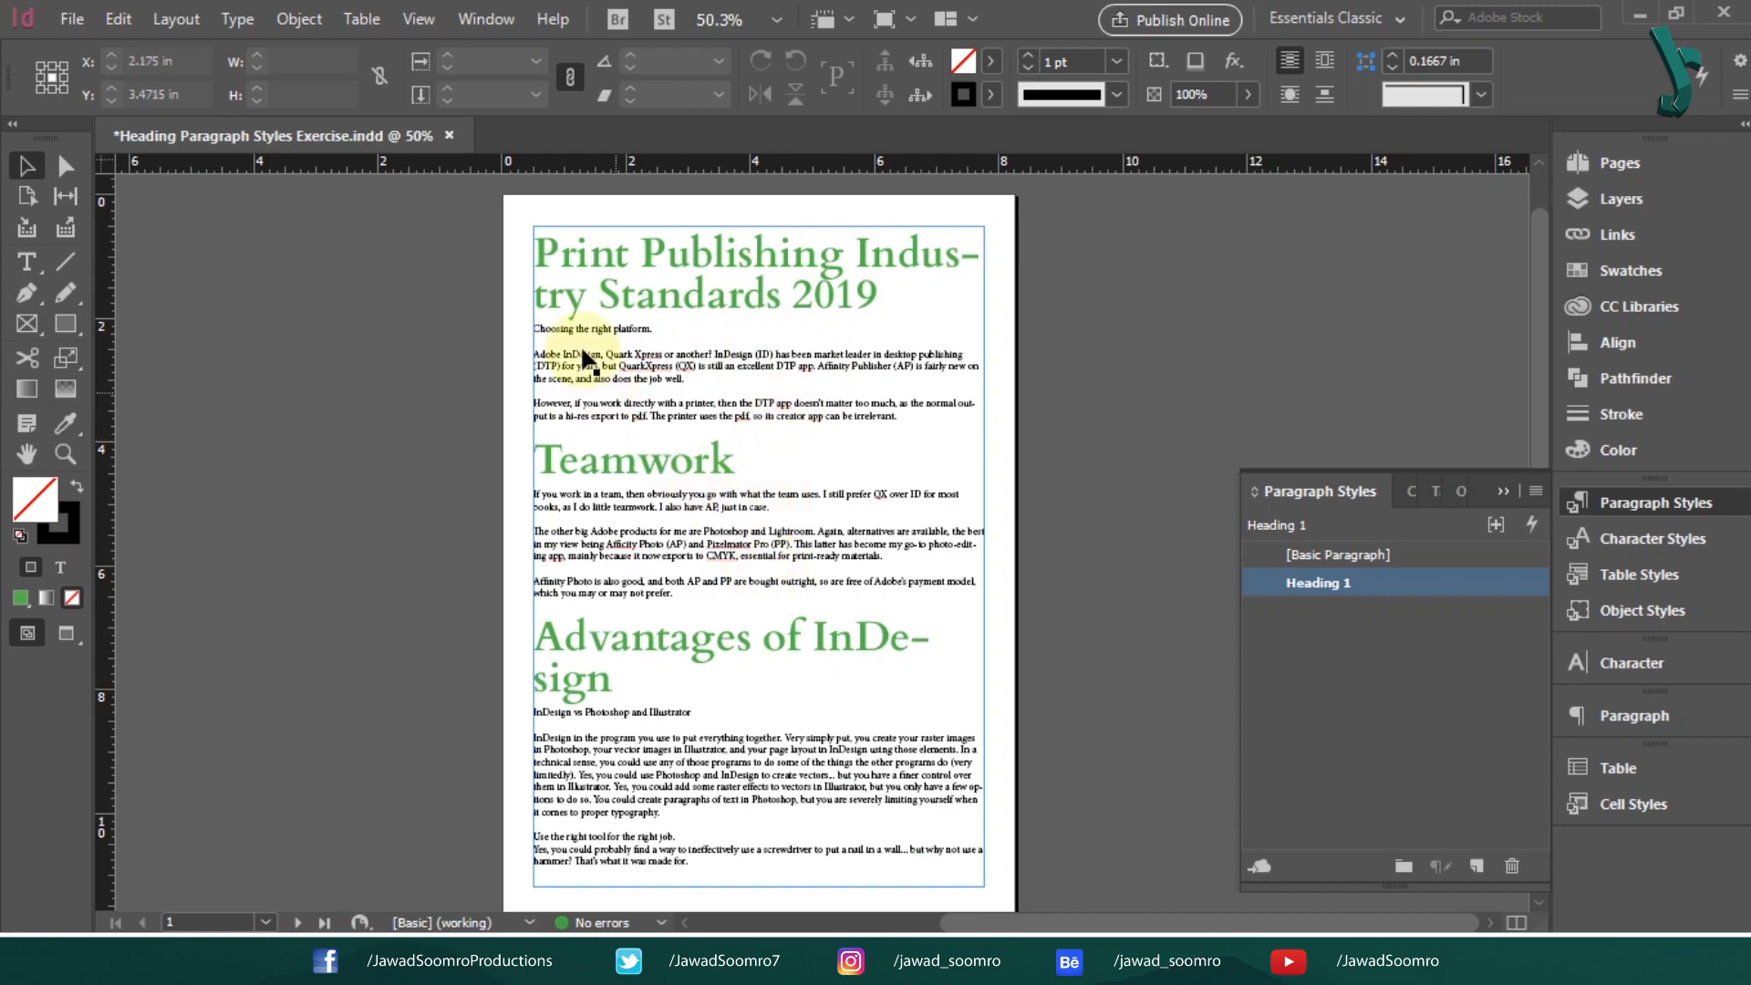
Try applying the Heading 1 style to only the words "job well." in the first body paragraph, and undo it
{"action": "left_click", "coordinate": [620, 354]}
{"action": "double_click", "coordinate": [620, 356]}
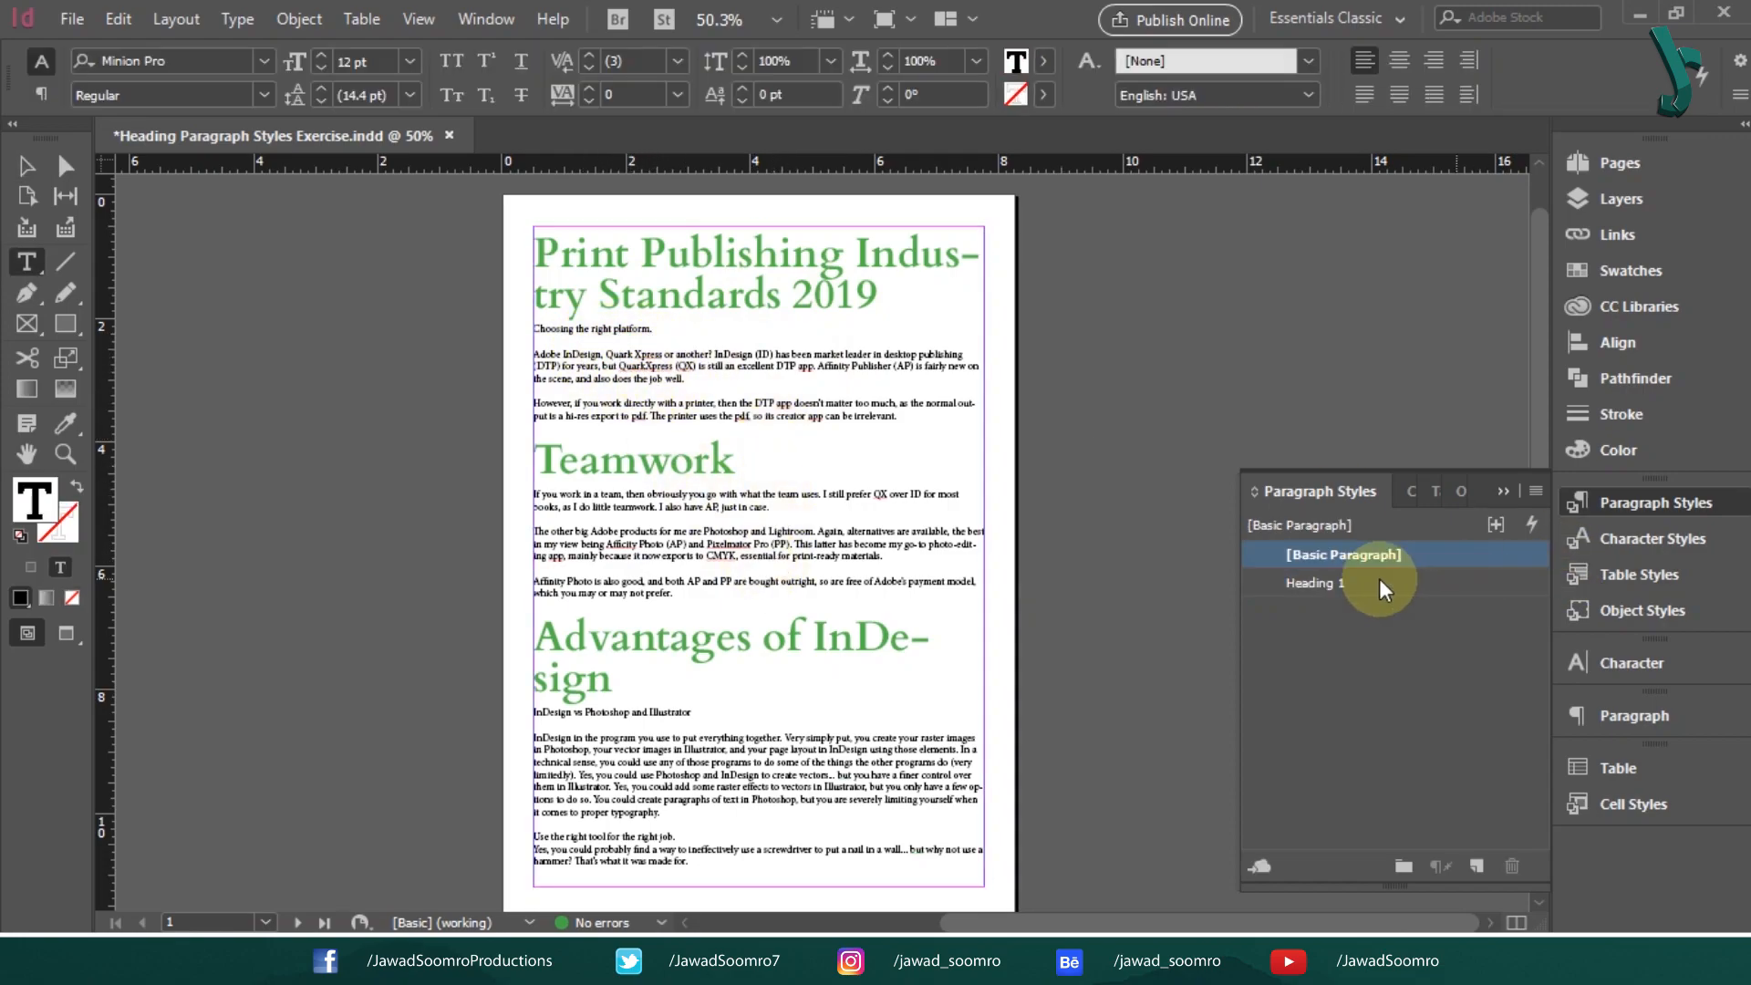
{"action": "left_click", "coordinate": [564, 358]}
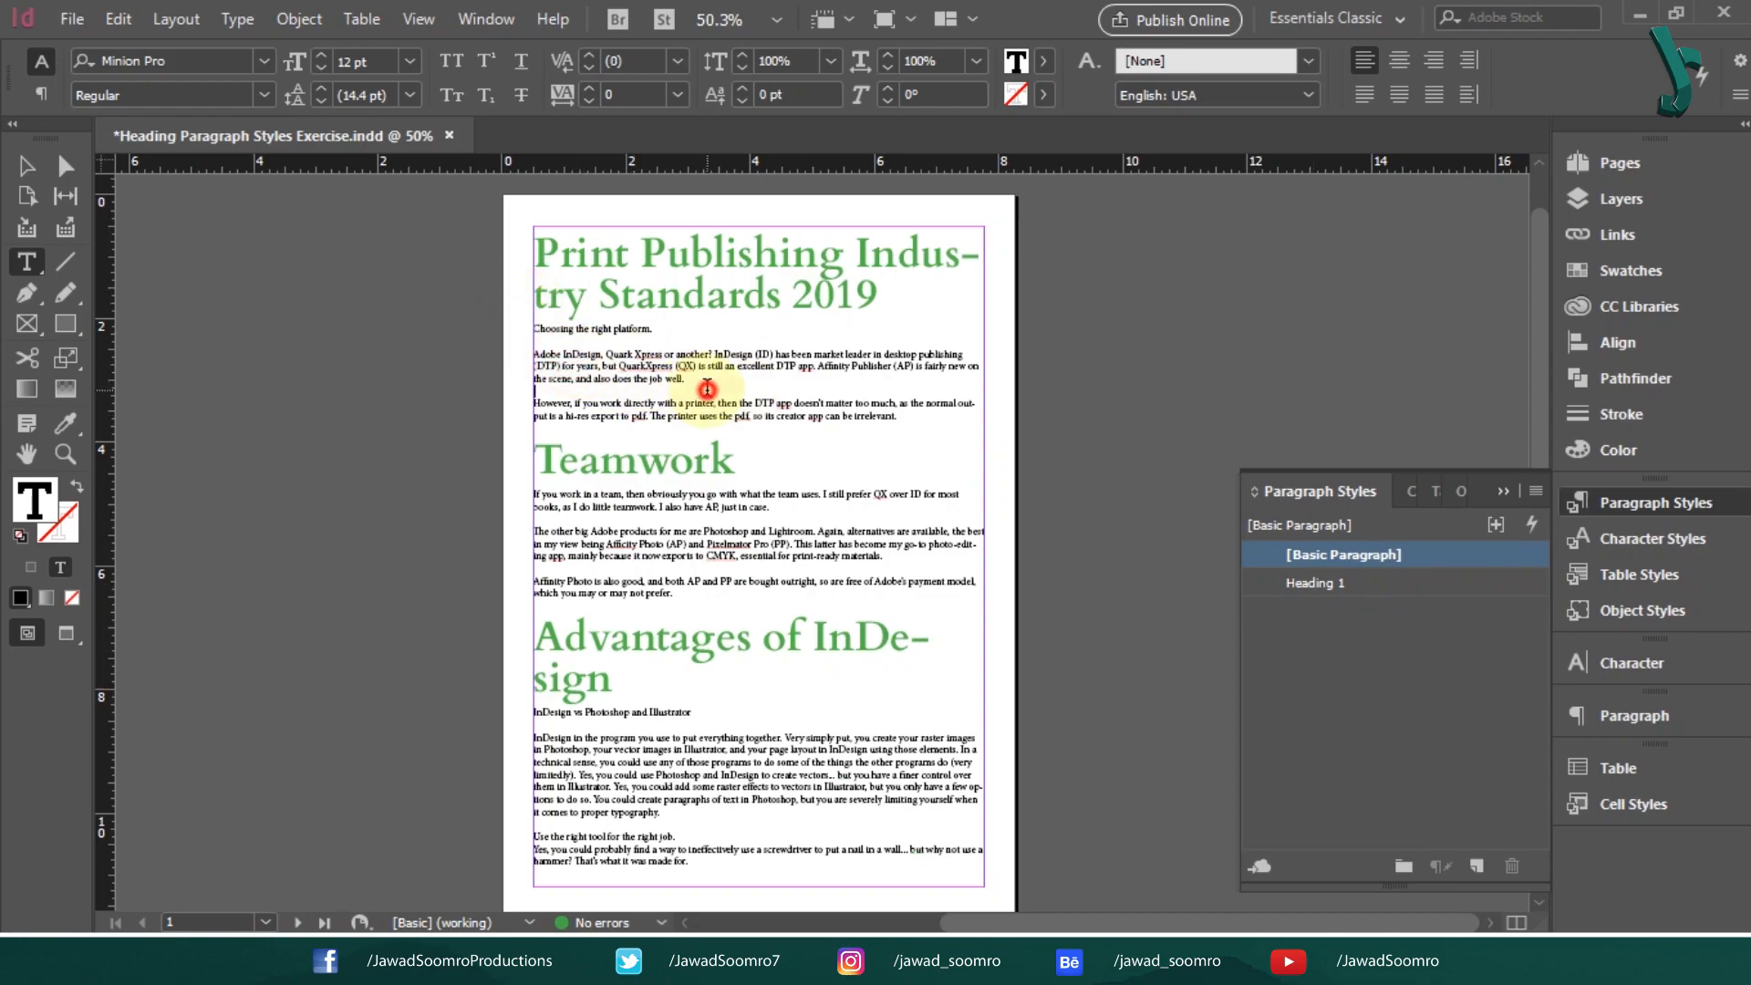
{"action": "left_click_drag", "start_coordinate": [686, 380], "coordinate": [649, 382]}
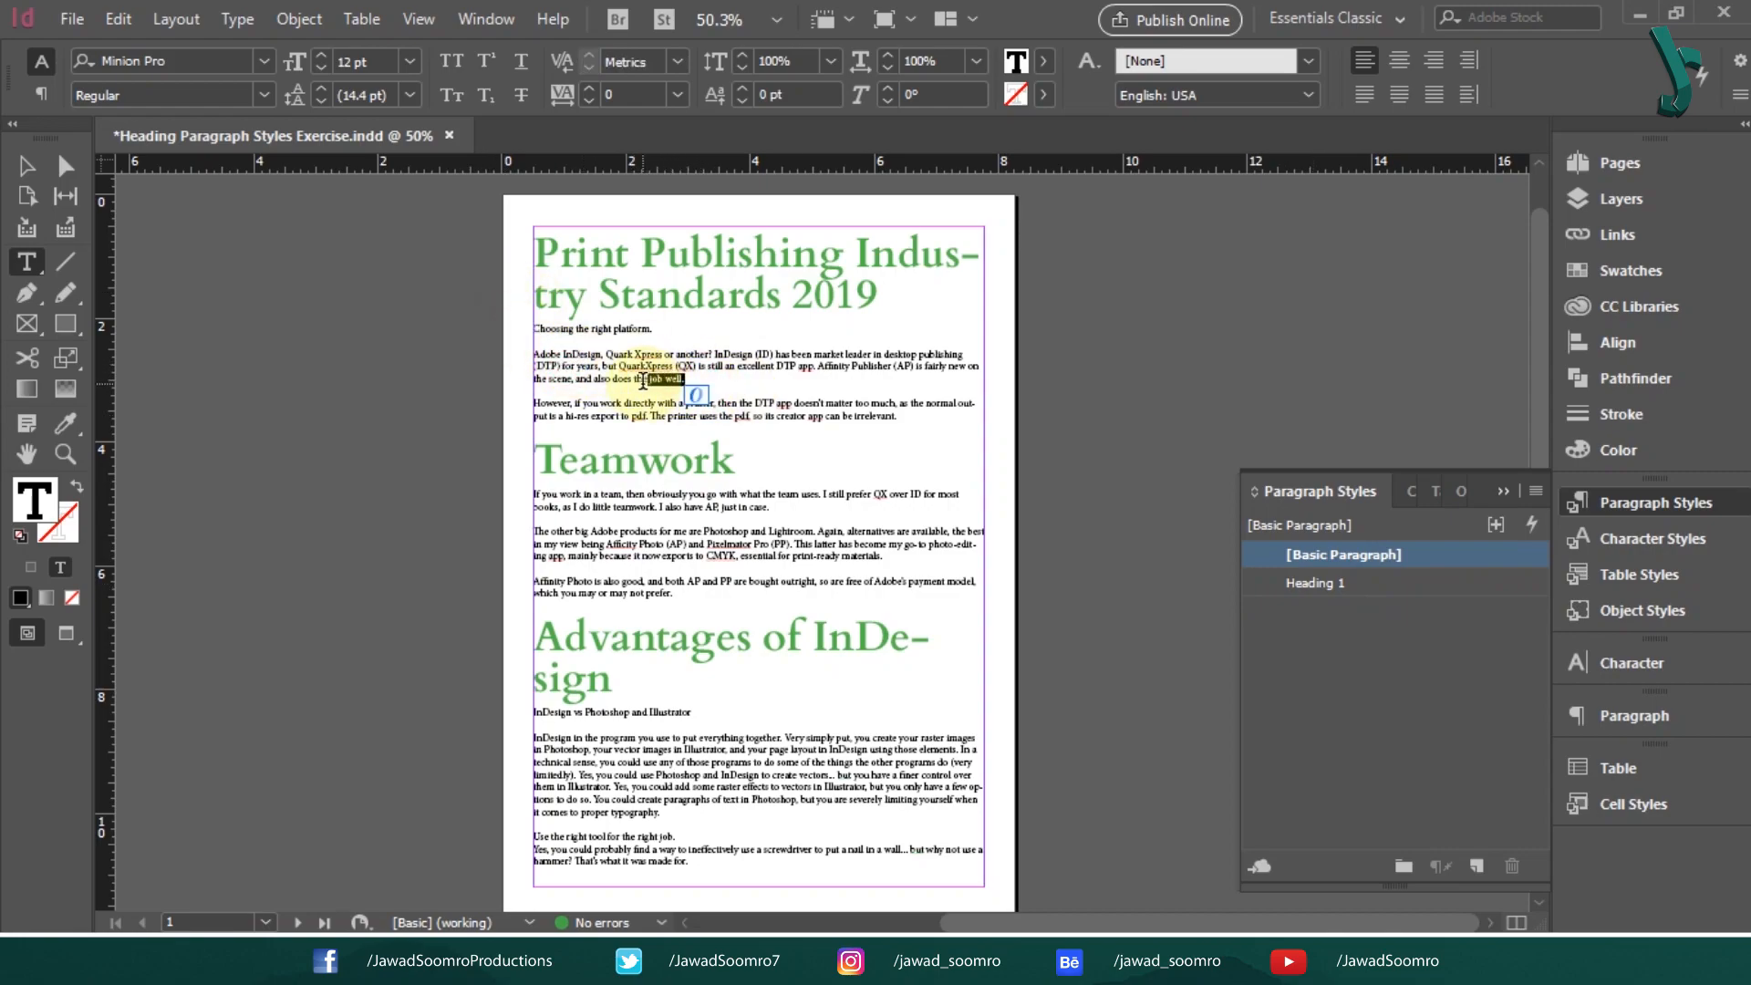
{"action": "left_click", "coordinate": [1338, 582]}
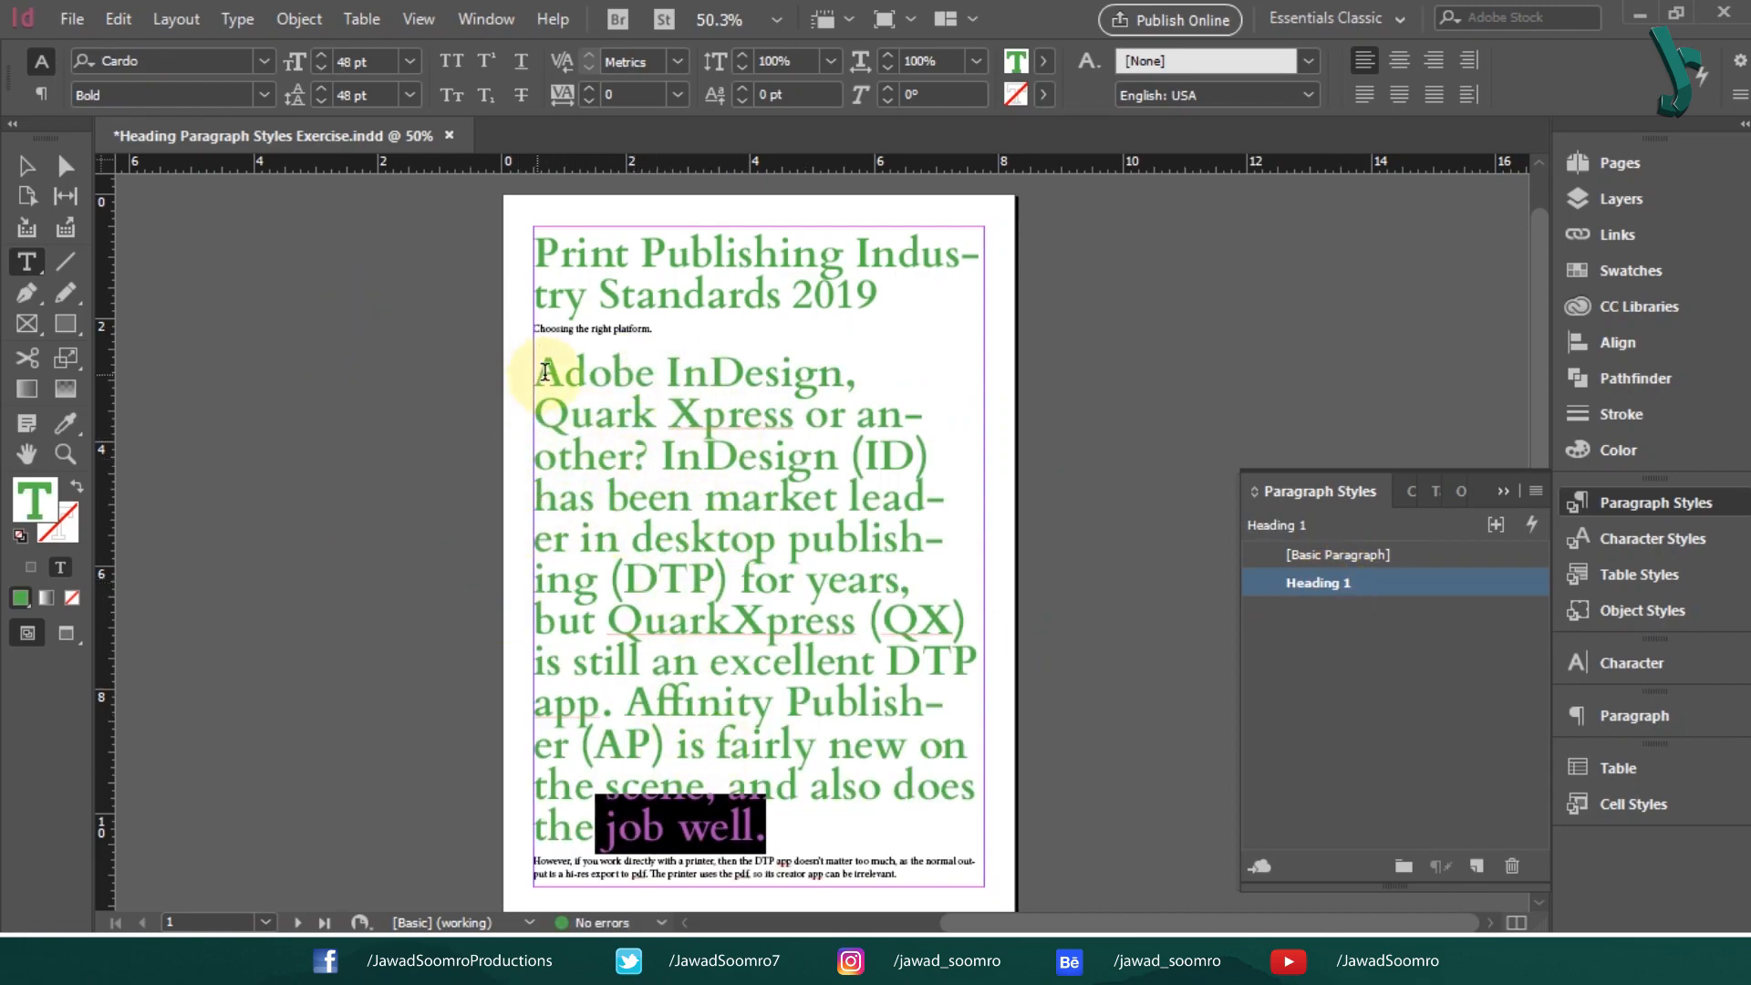
{"action": "key", "text": "ctrl+z"}
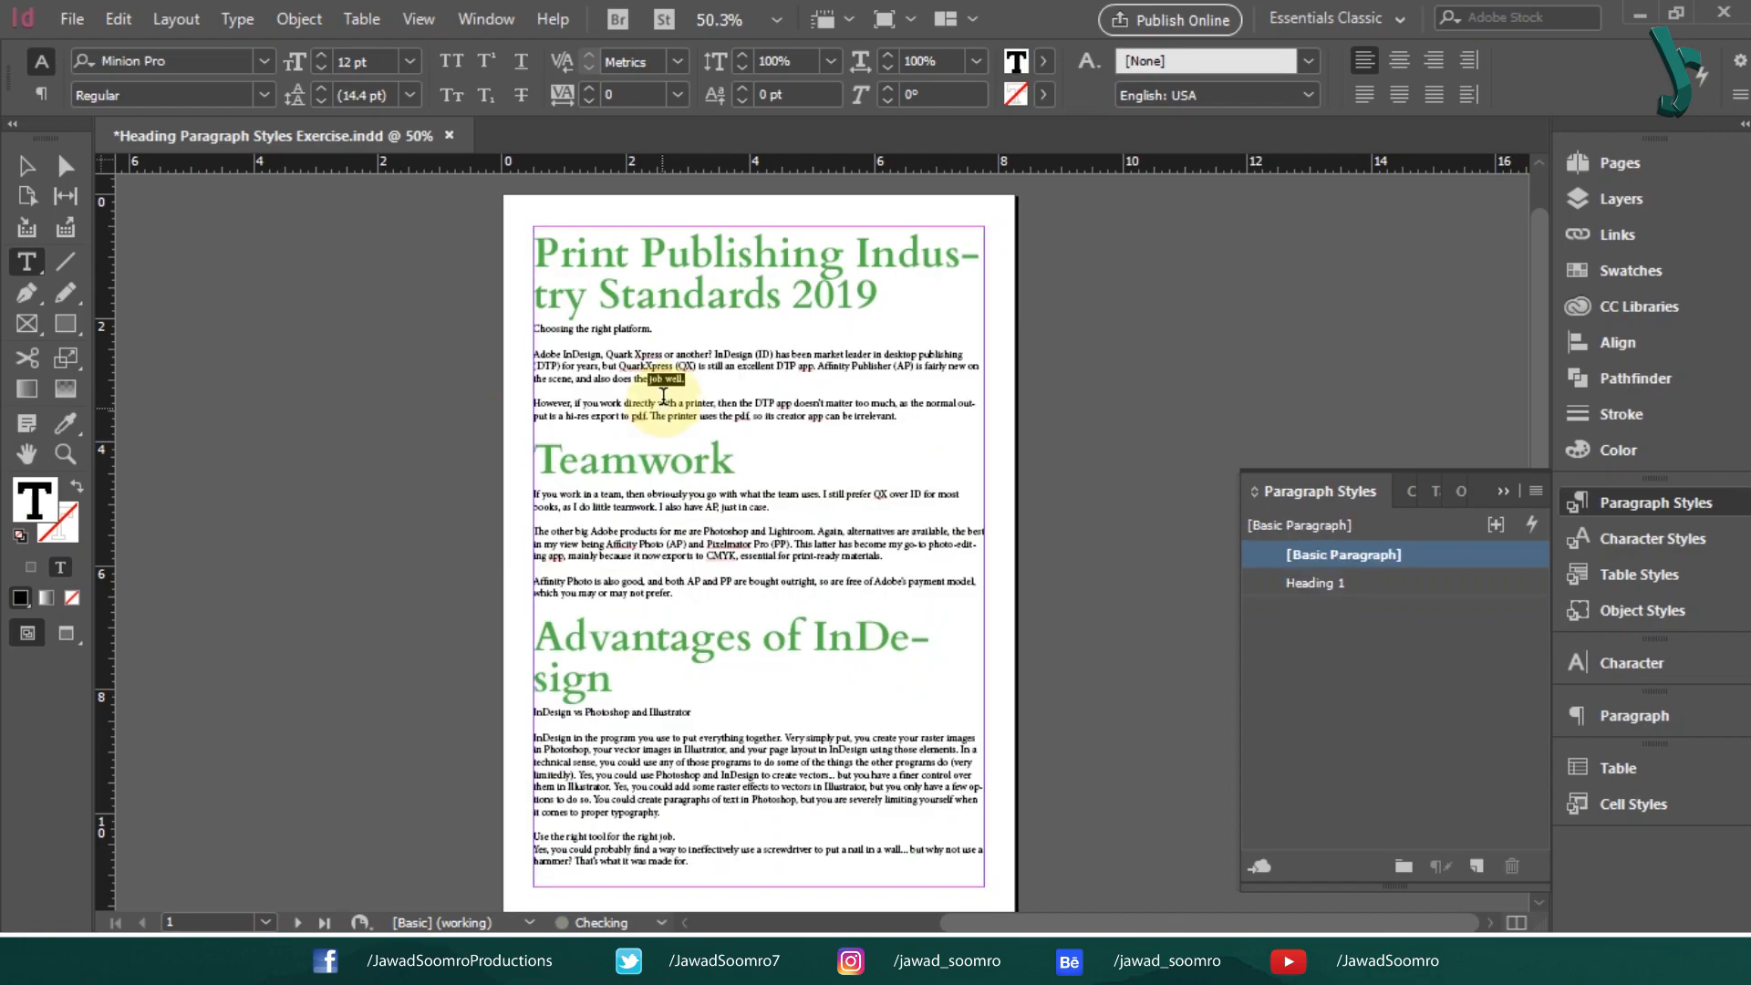
Break the first body paragraph after "Quark Xpress or another?" and apply the Heading 1 style to the separated opening line
{"action": "left_click", "coordinate": [716, 358]}
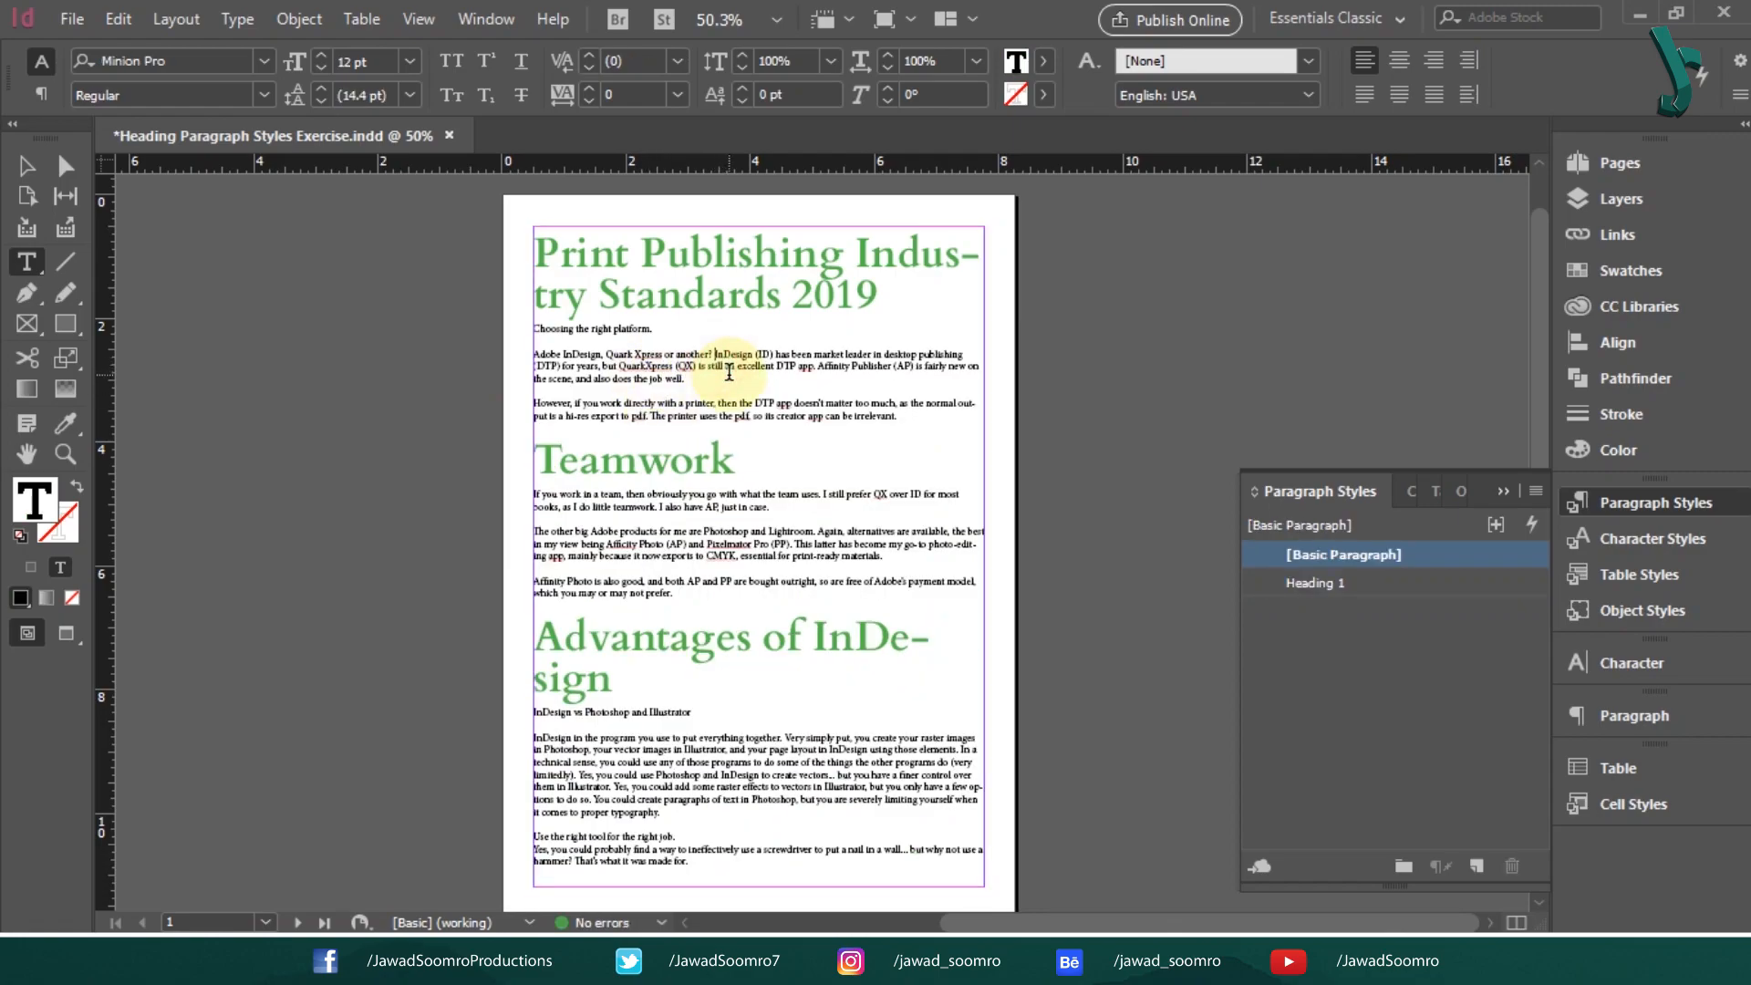
{"action": "key", "text": "Return"}
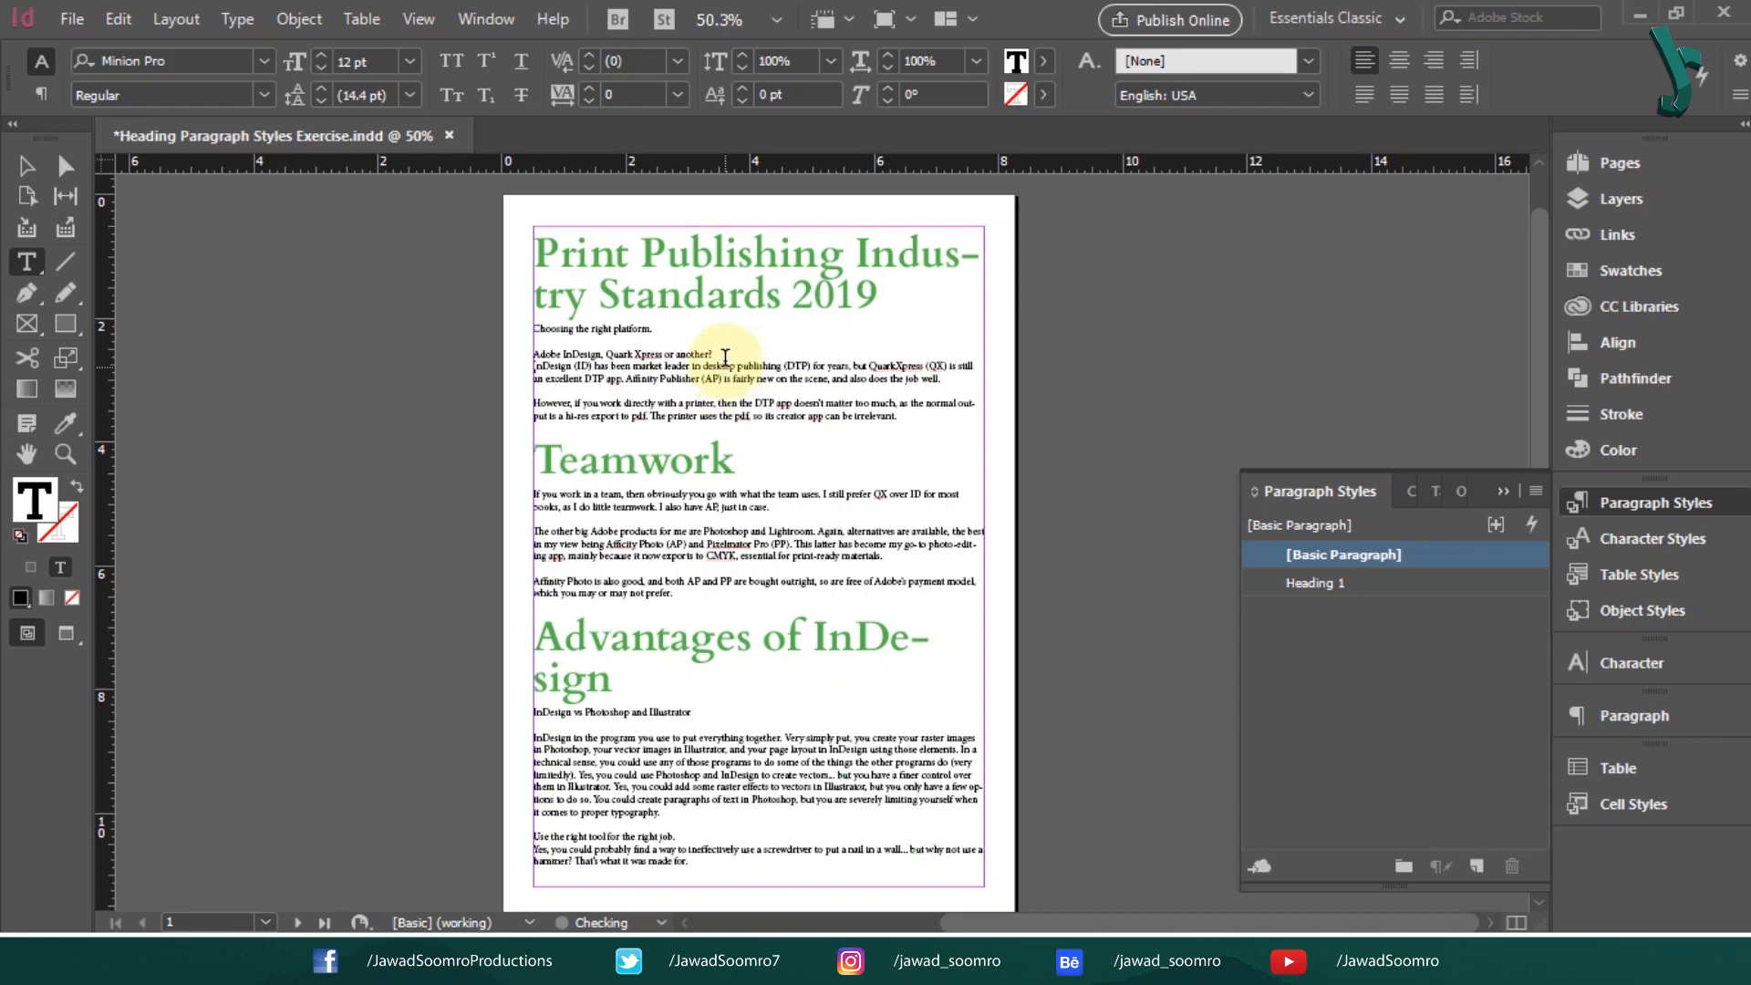
{"action": "left_click", "coordinate": [717, 355]}
{"action": "left_click", "coordinate": [1423, 581]}
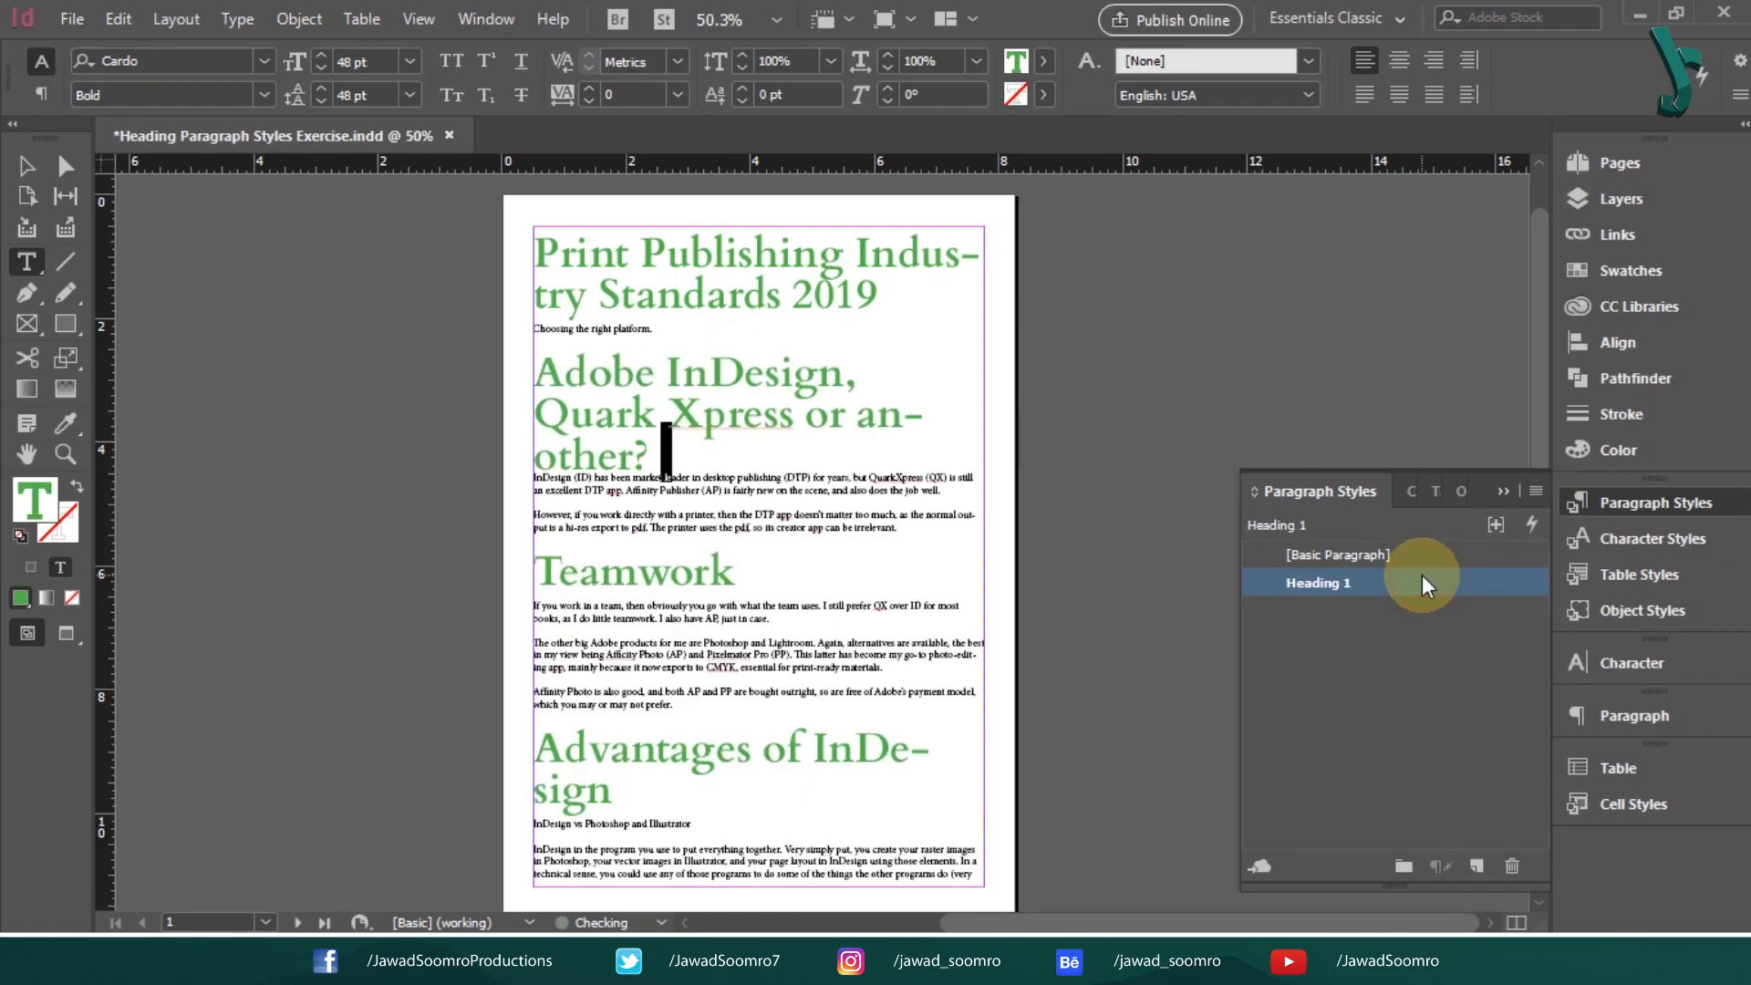
{"action": "left_click", "coordinate": [633, 527]}
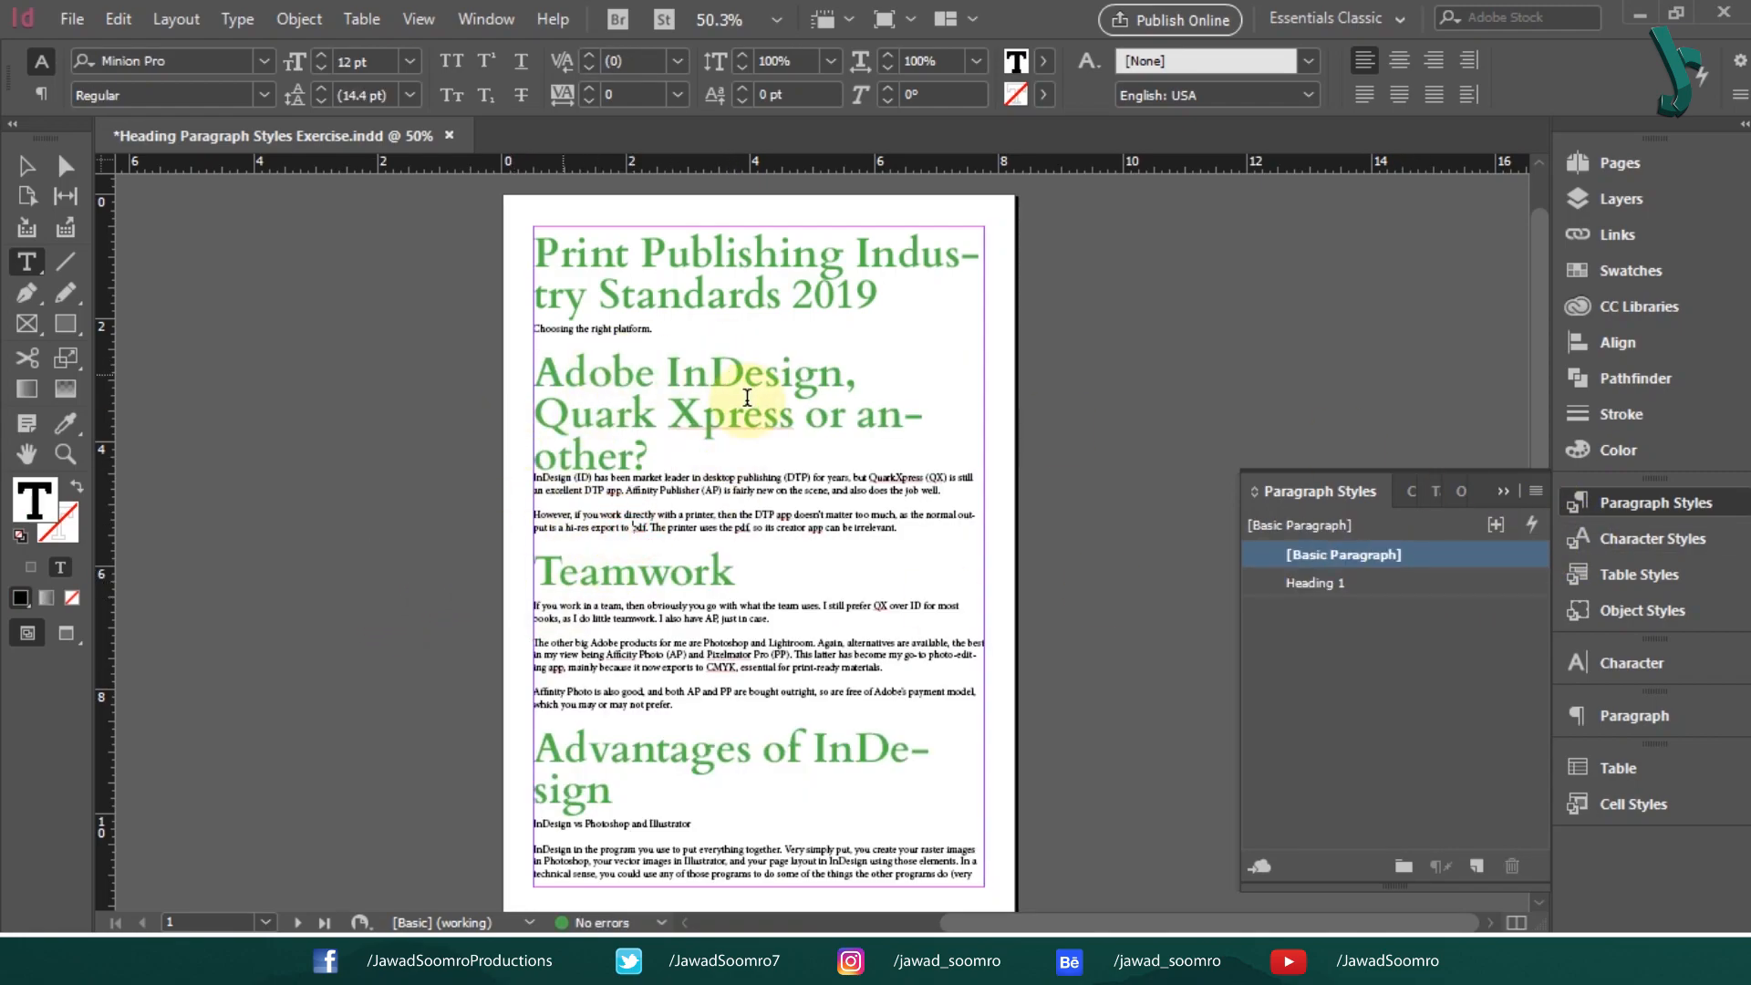
{"action": "left_click", "coordinate": [791, 460]}
{"action": "key", "text": "Return"}
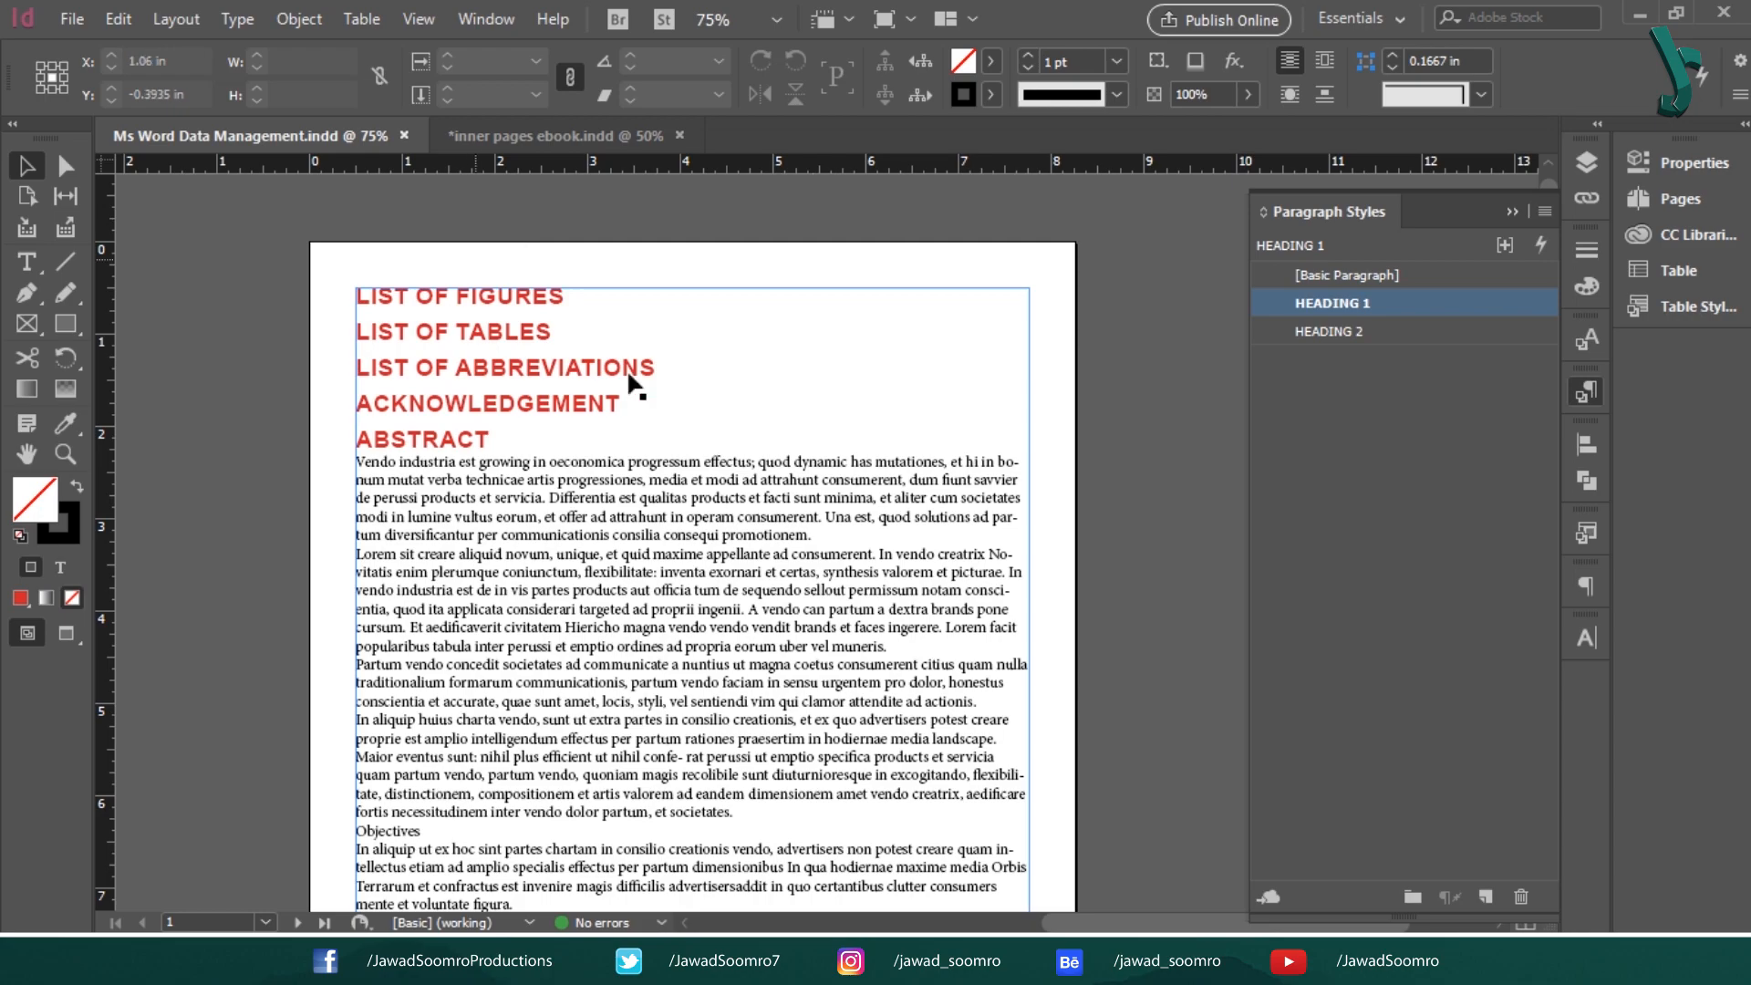
In the Ms Word Data Management document, change the HEADING 1 style's font family to Veneer Clean
{"action": "left_click", "coordinate": [1158, 407]}
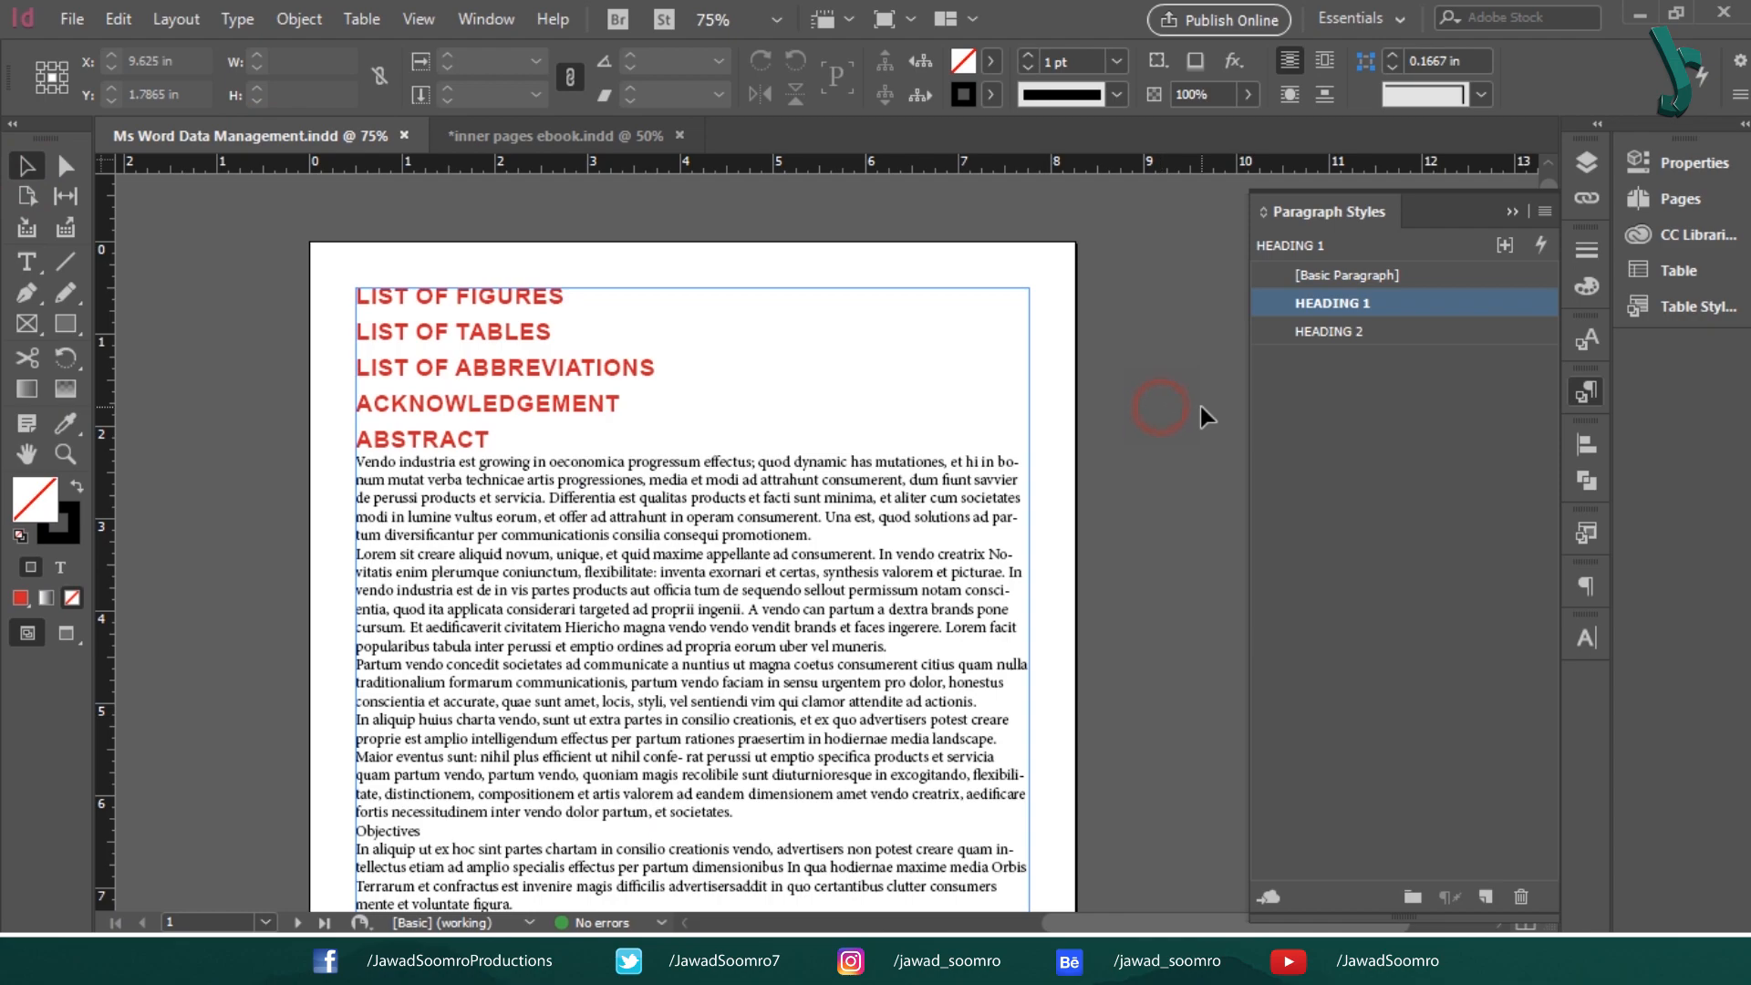
{"action": "double_click", "coordinate": [1449, 302]}
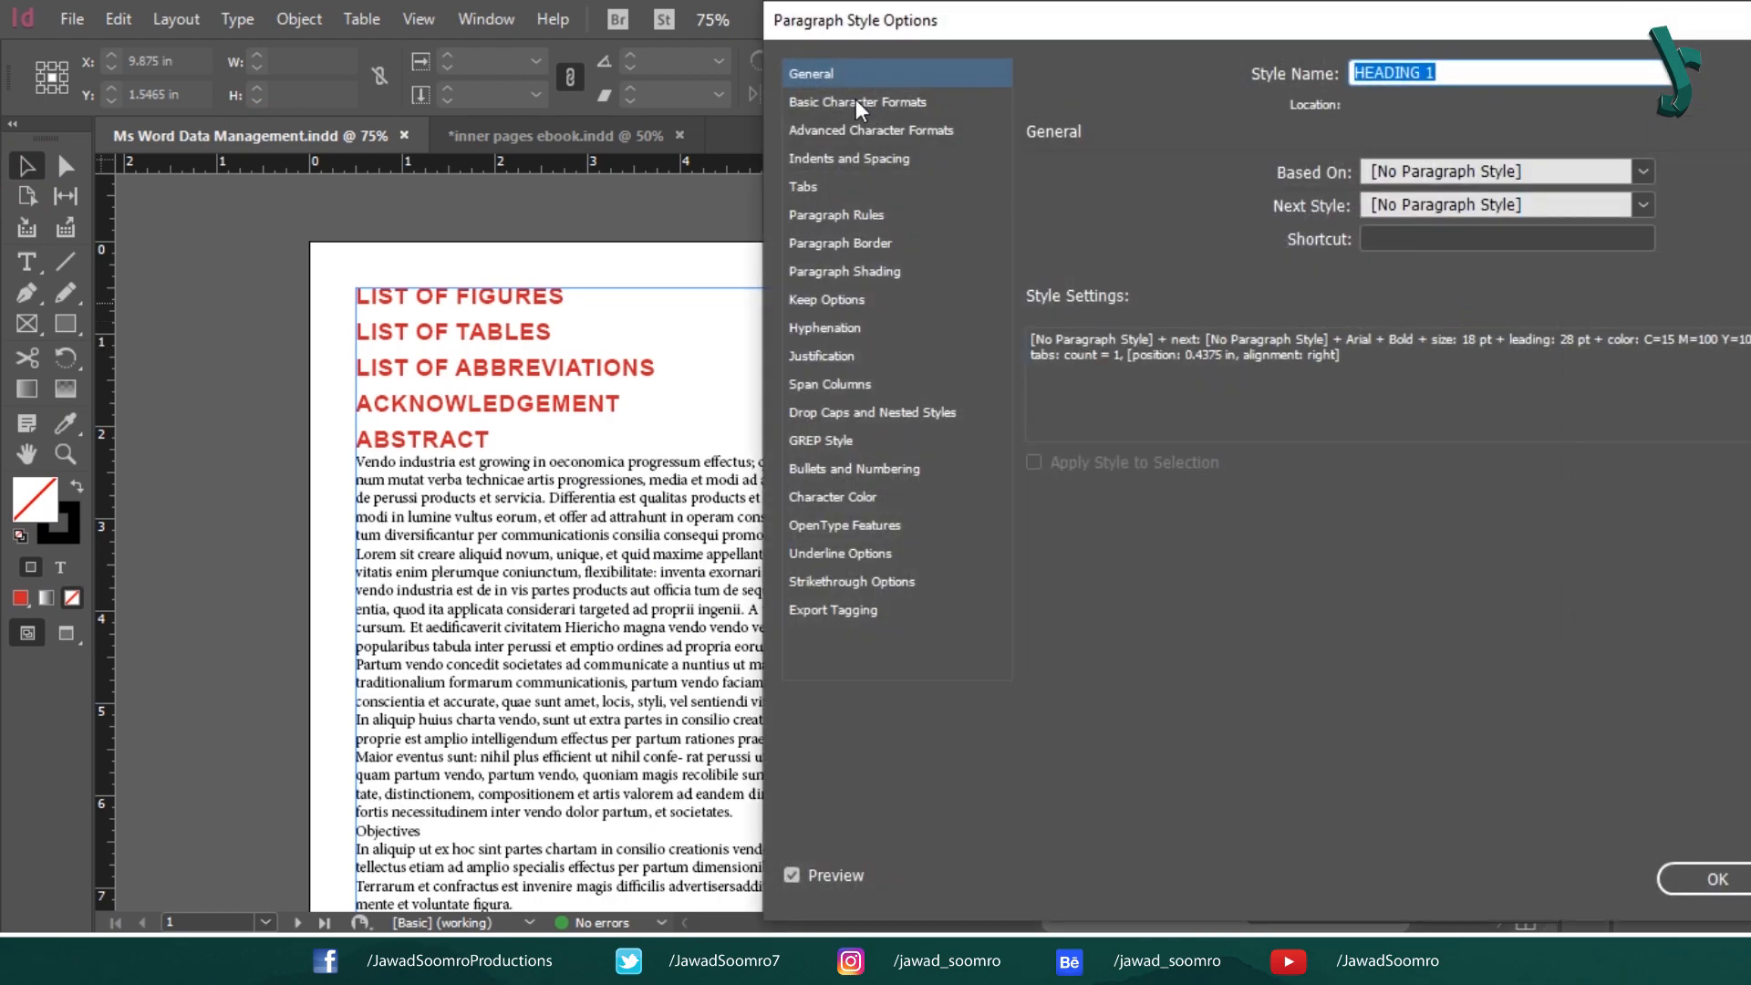
{"action": "left_click", "coordinate": [856, 100]}
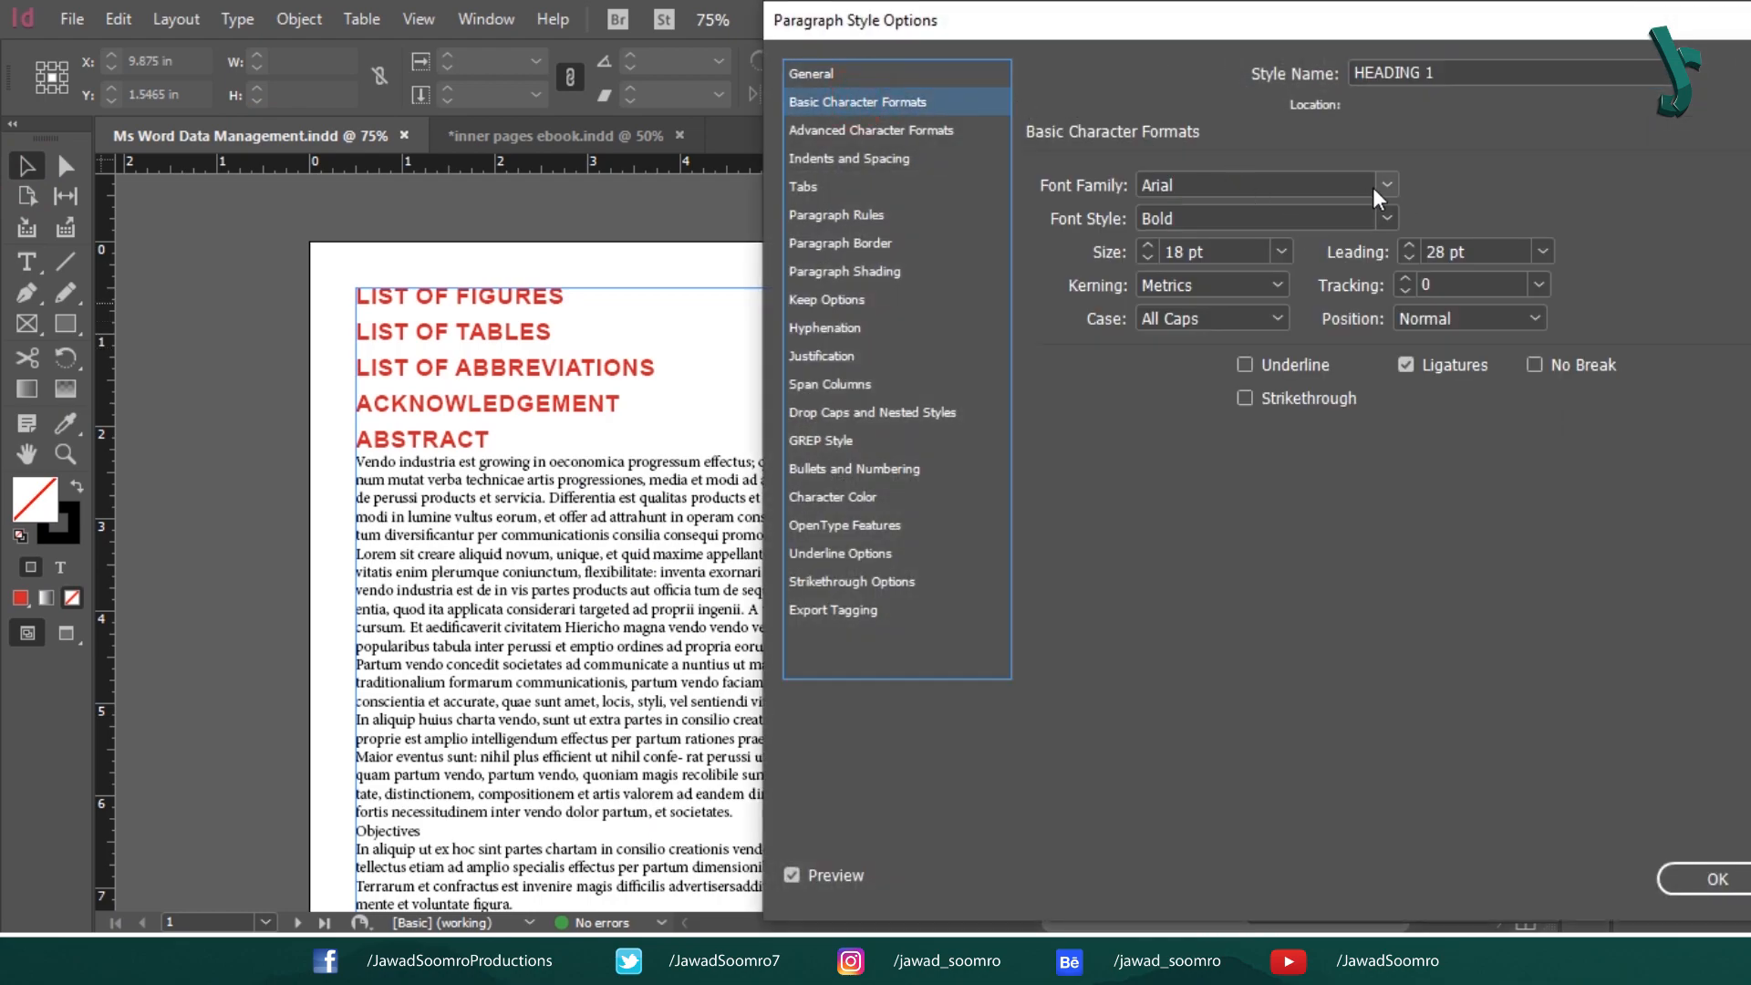
{"action": "left_click", "coordinate": [1325, 187]}
{"action": "left_click_drag", "start_coordinate": [1323, 186], "coordinate": [1009, 181]}
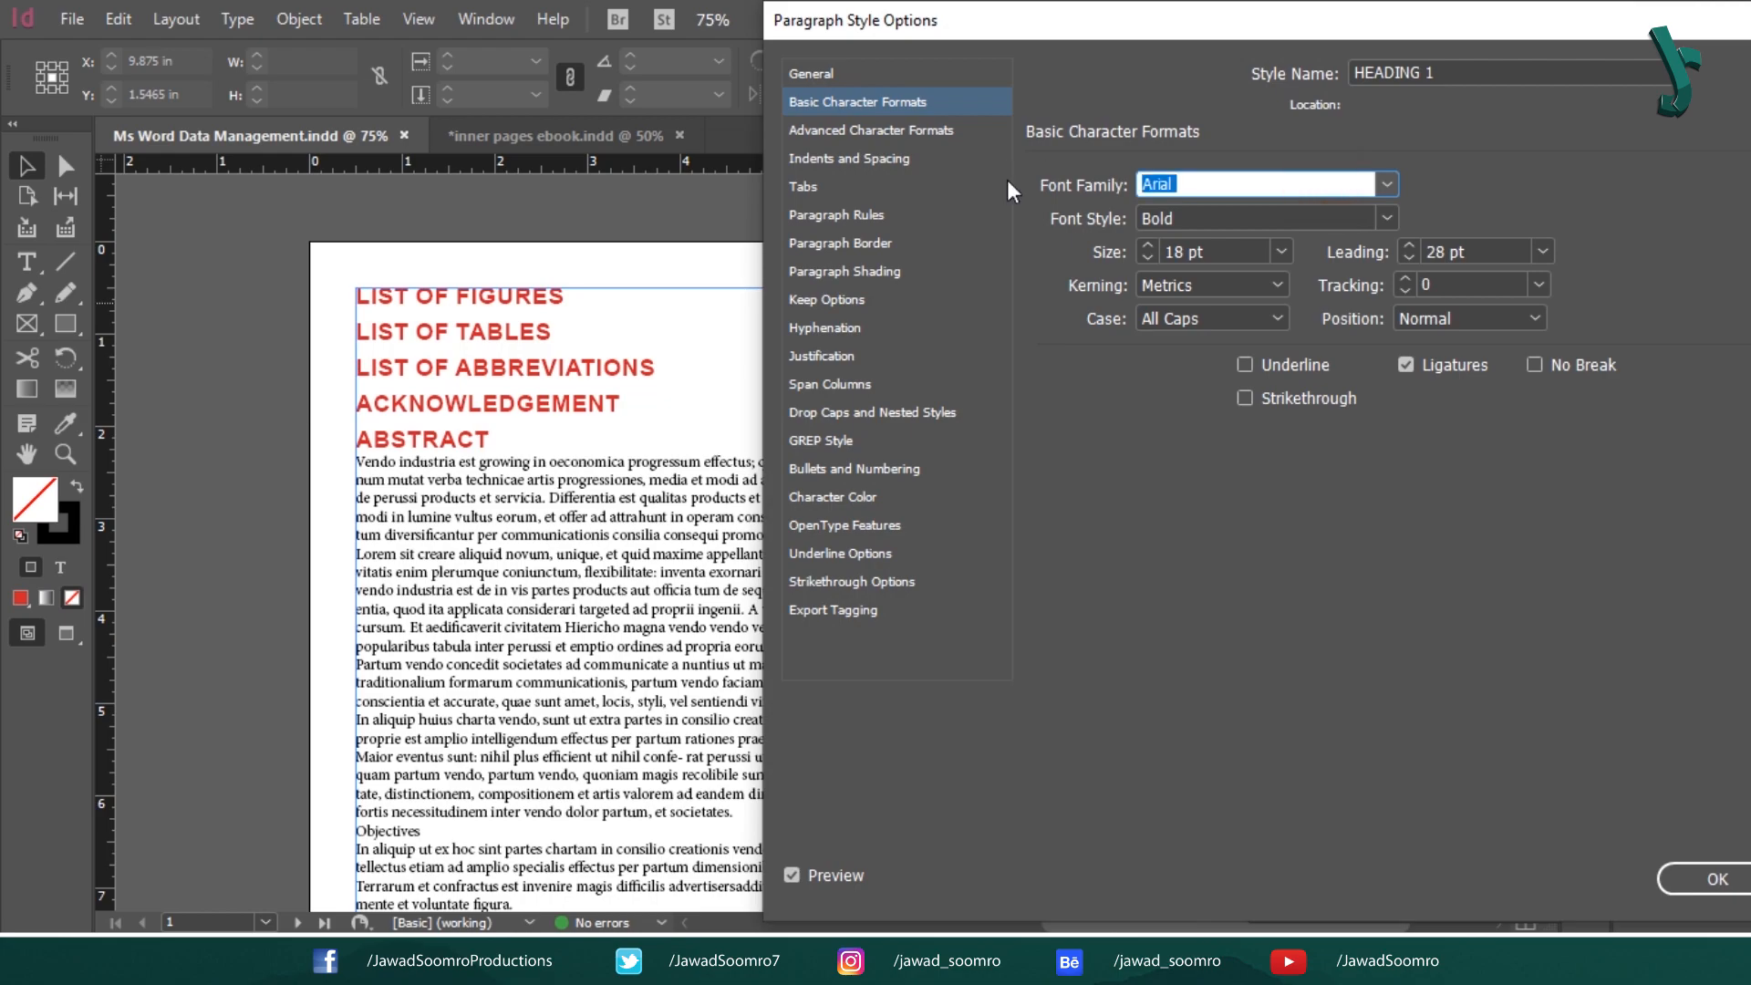
{"action": "type", "text": "Veneer Clean"}
{"action": "left_click", "coordinate": [1236, 217]}
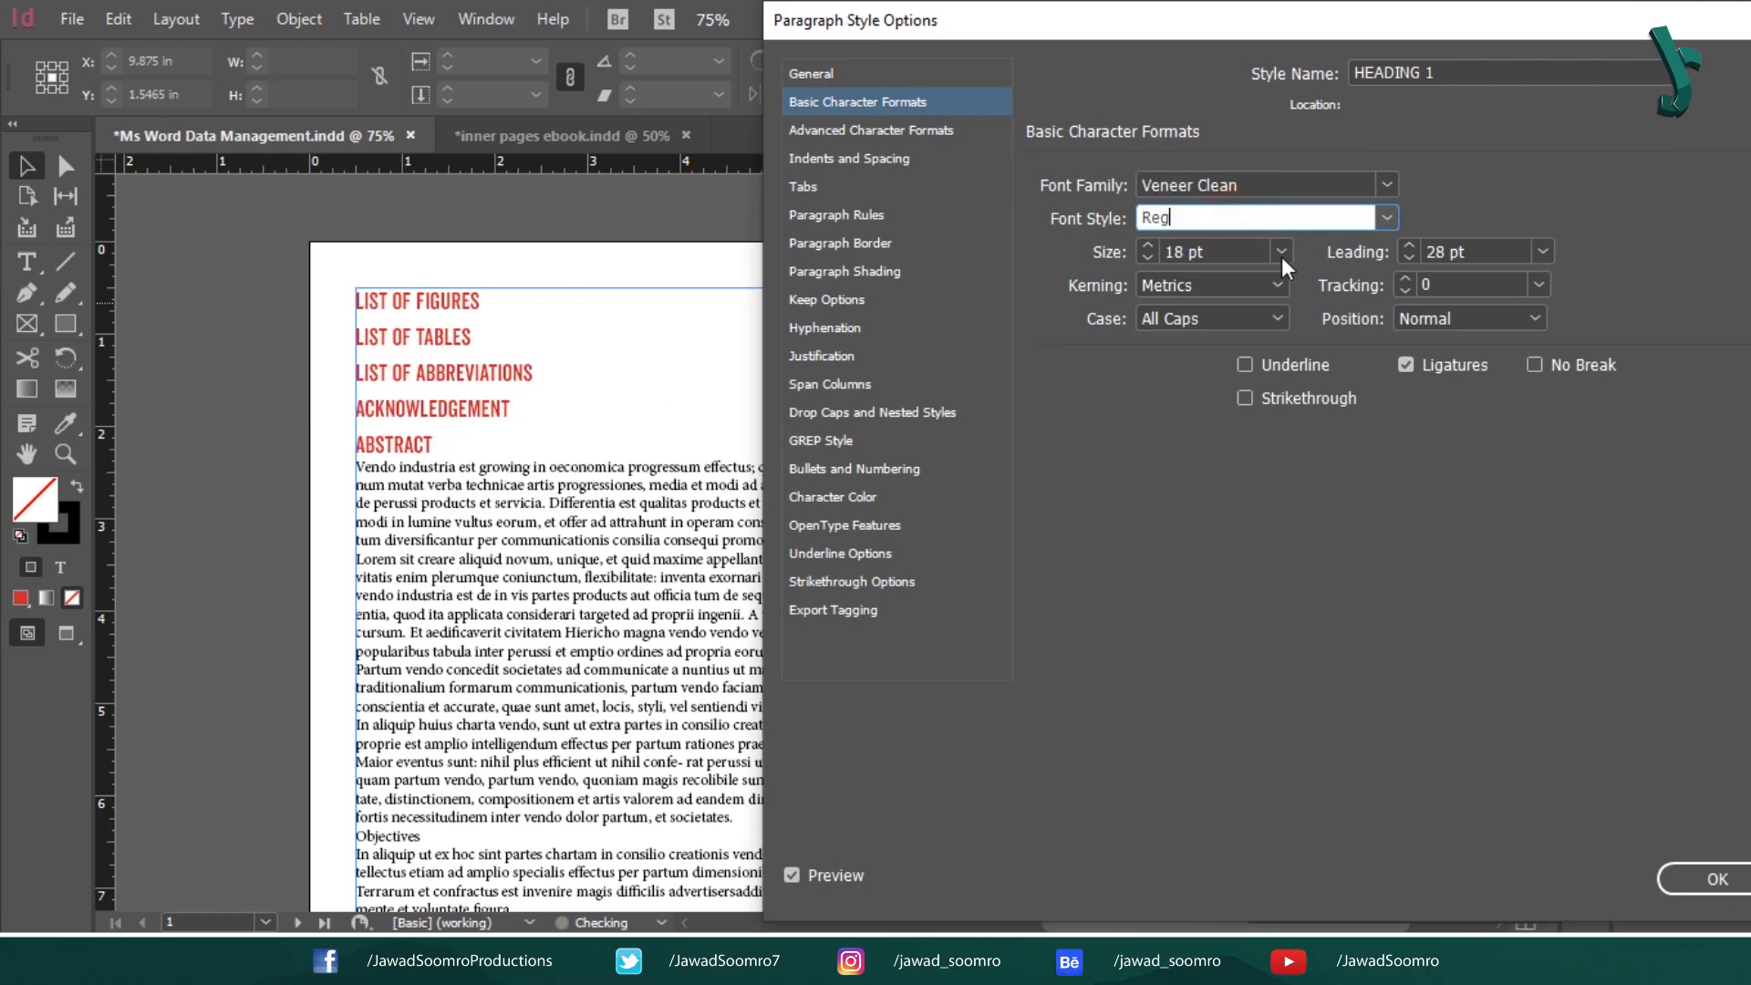
Increase the HEADING 1 style's character size to 30 pt
{"action": "left_click", "coordinate": [1151, 245]}
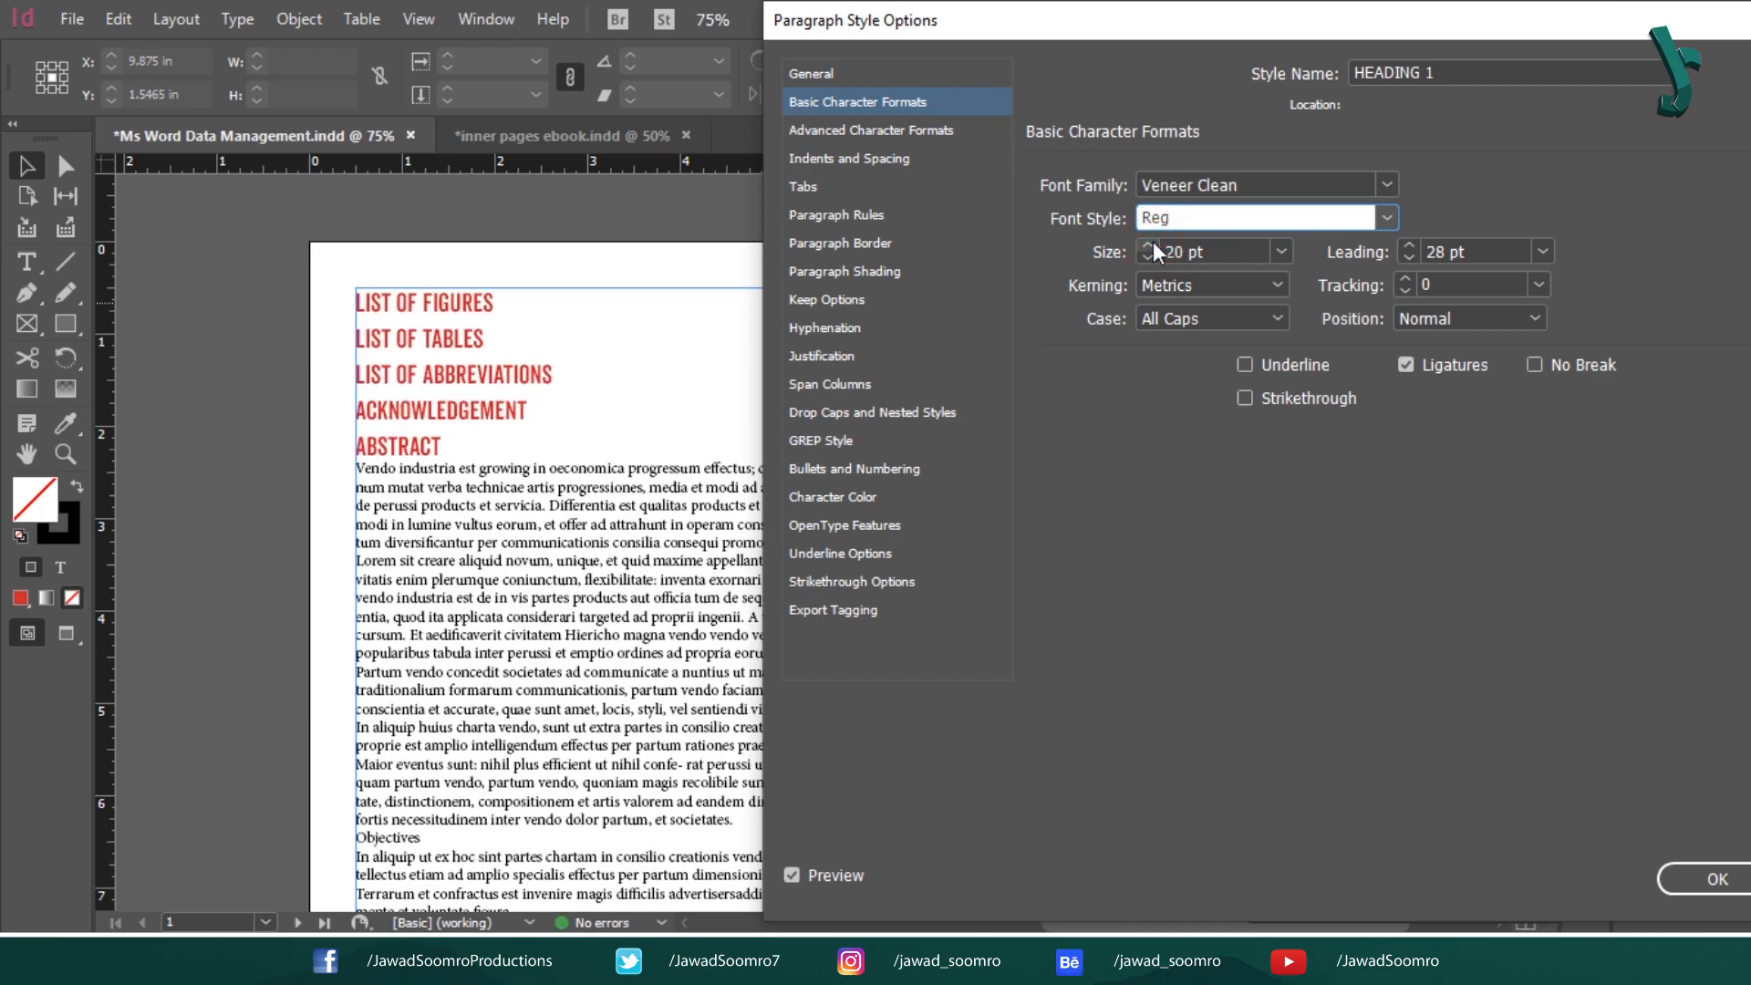
{"action": "left_click", "coordinate": [1151, 246]}
{"action": "left_click", "coordinate": [1151, 245]}
{"action": "left_click", "coordinate": [1151, 246]}
{"action": "left_click", "coordinate": [1151, 245]}
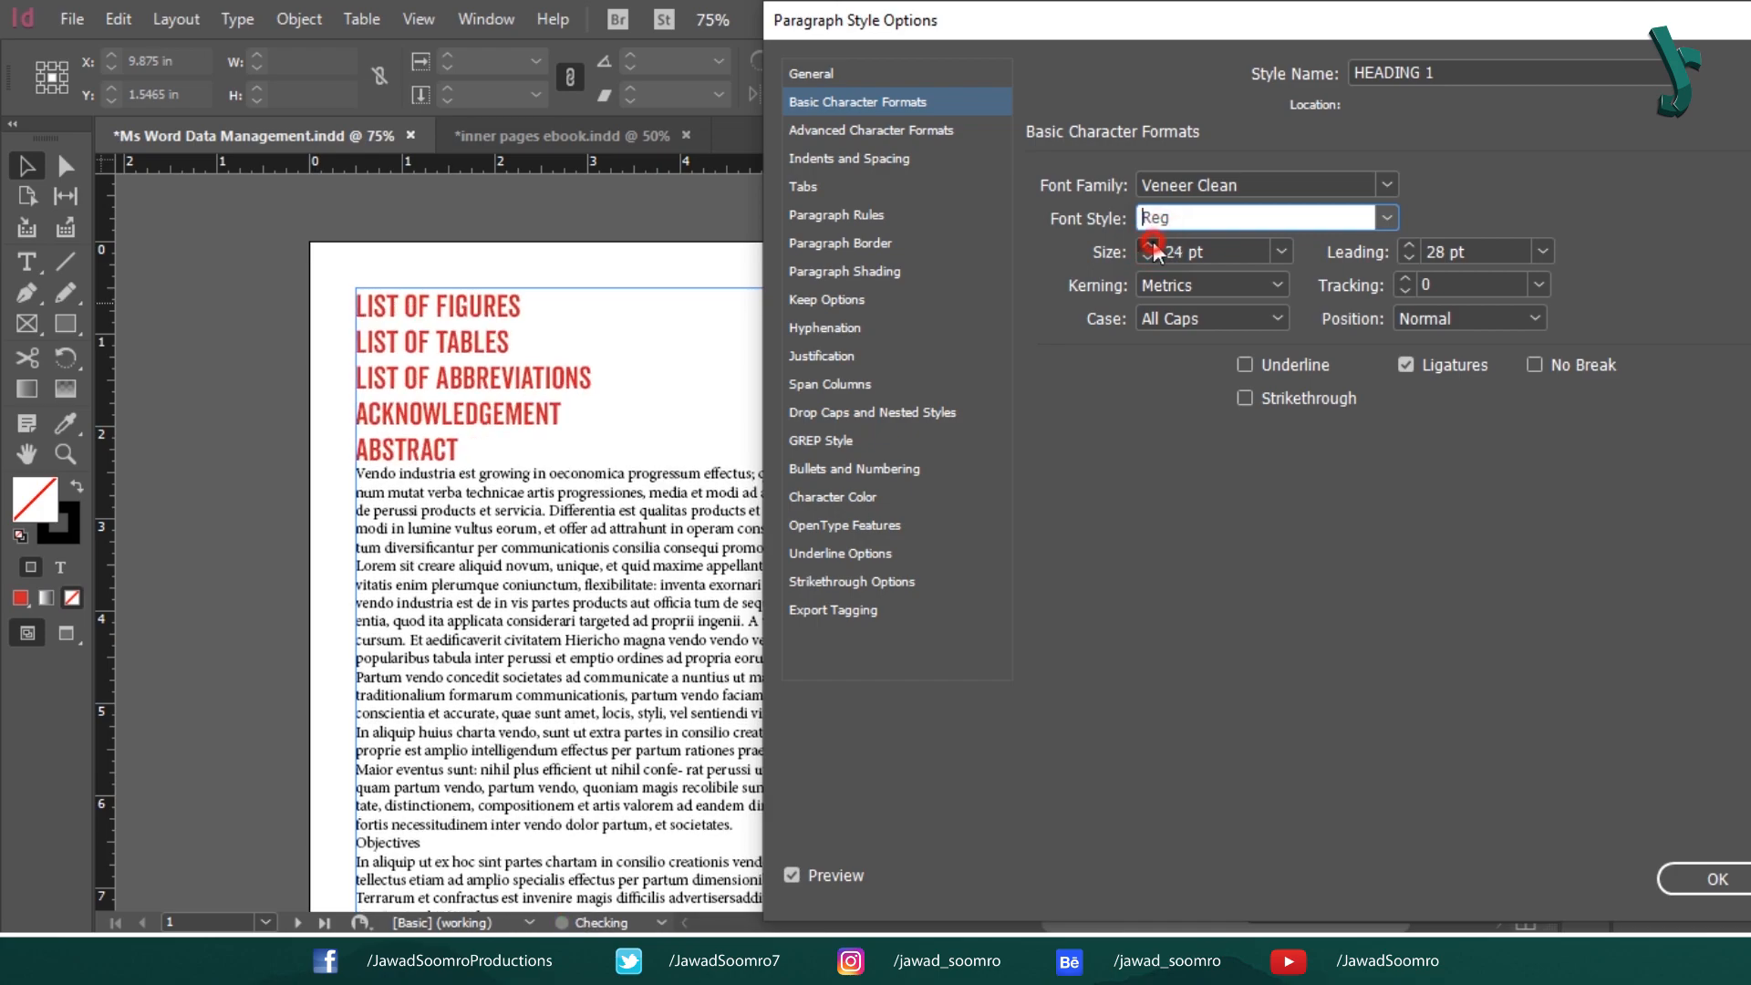
{"action": "left_click", "coordinate": [1151, 246]}
{"action": "left_click", "coordinate": [1151, 245]}
{"action": "left_click", "coordinate": [1152, 245]}
{"action": "left_click", "coordinate": [1151, 244]}
{"action": "left_click", "coordinate": [1152, 245]}
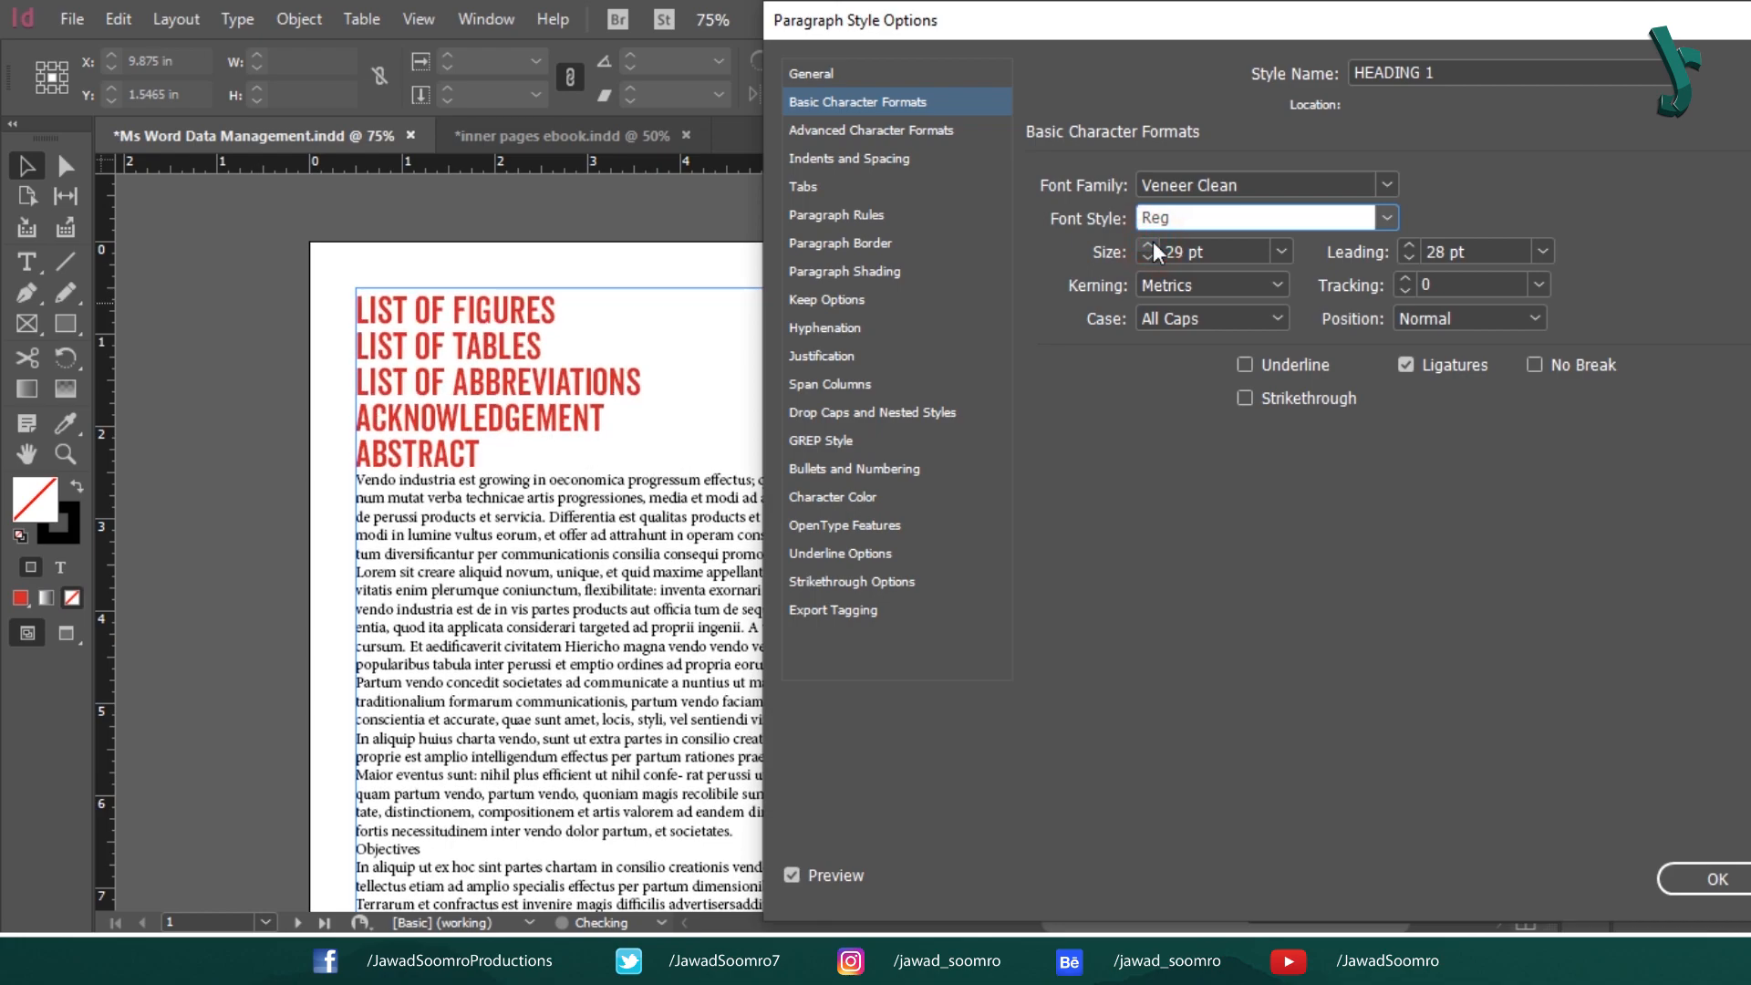
{"action": "left_click", "coordinate": [1151, 245]}
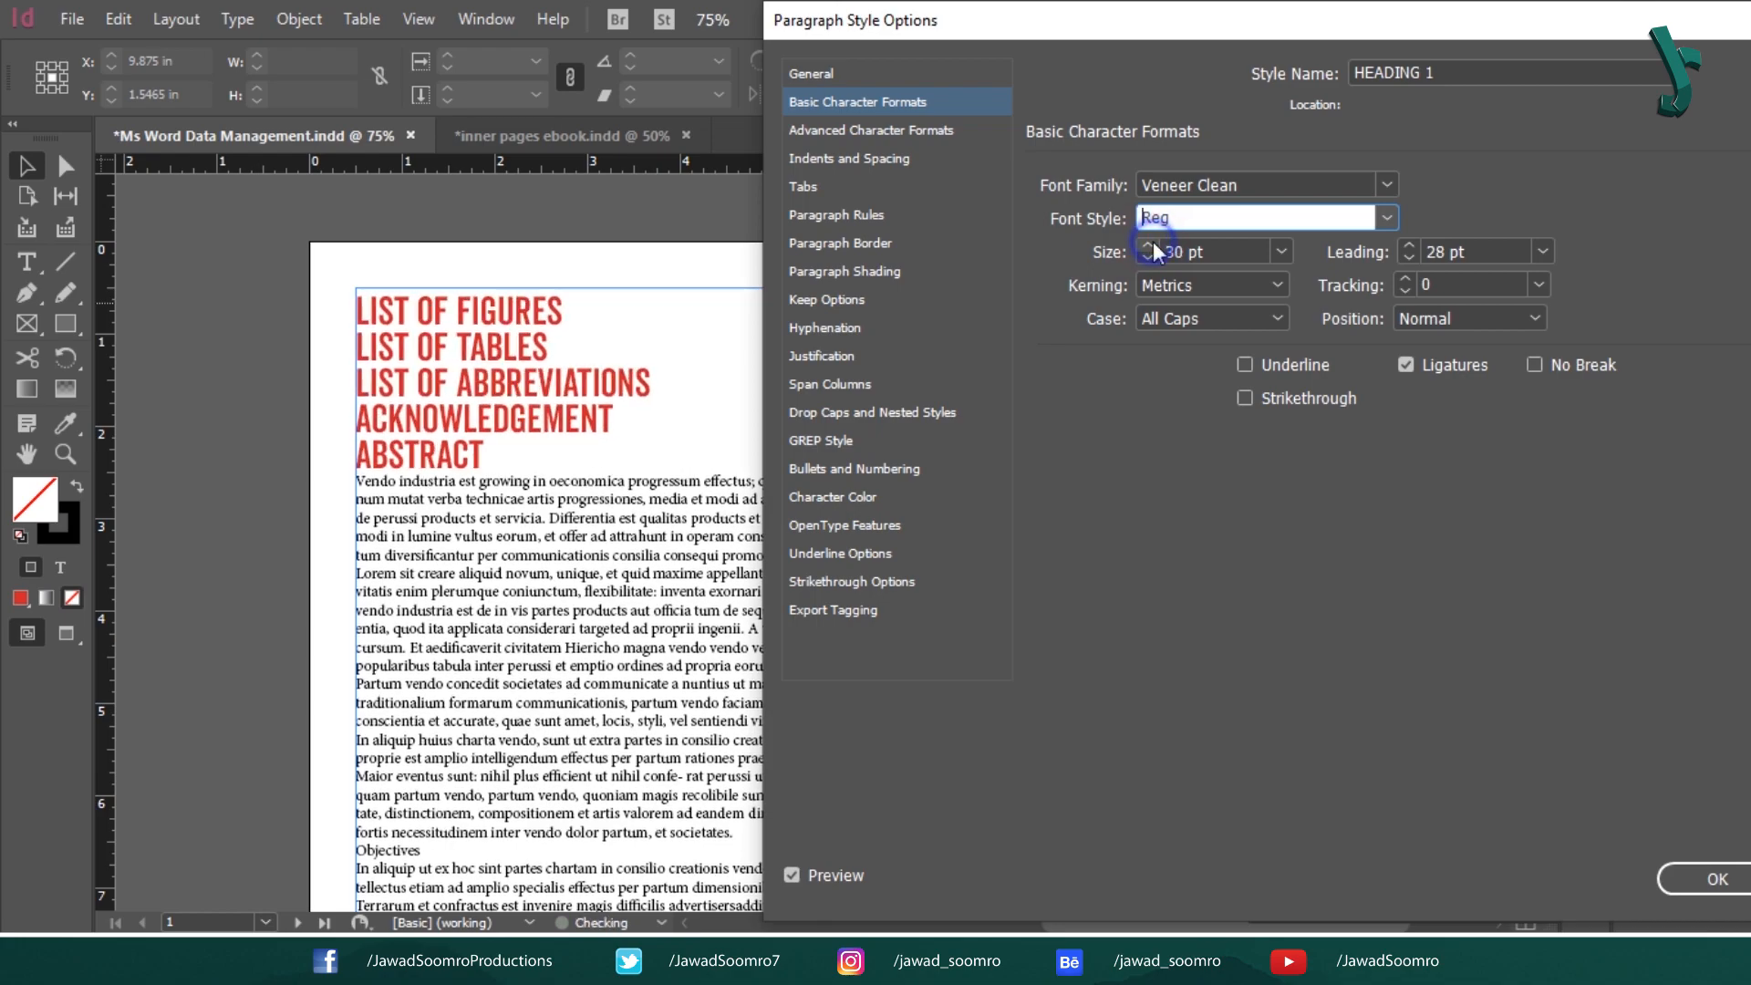
Set the HEADING 1 style's leading to 48 pt
{"action": "left_click", "coordinate": [1539, 251]}
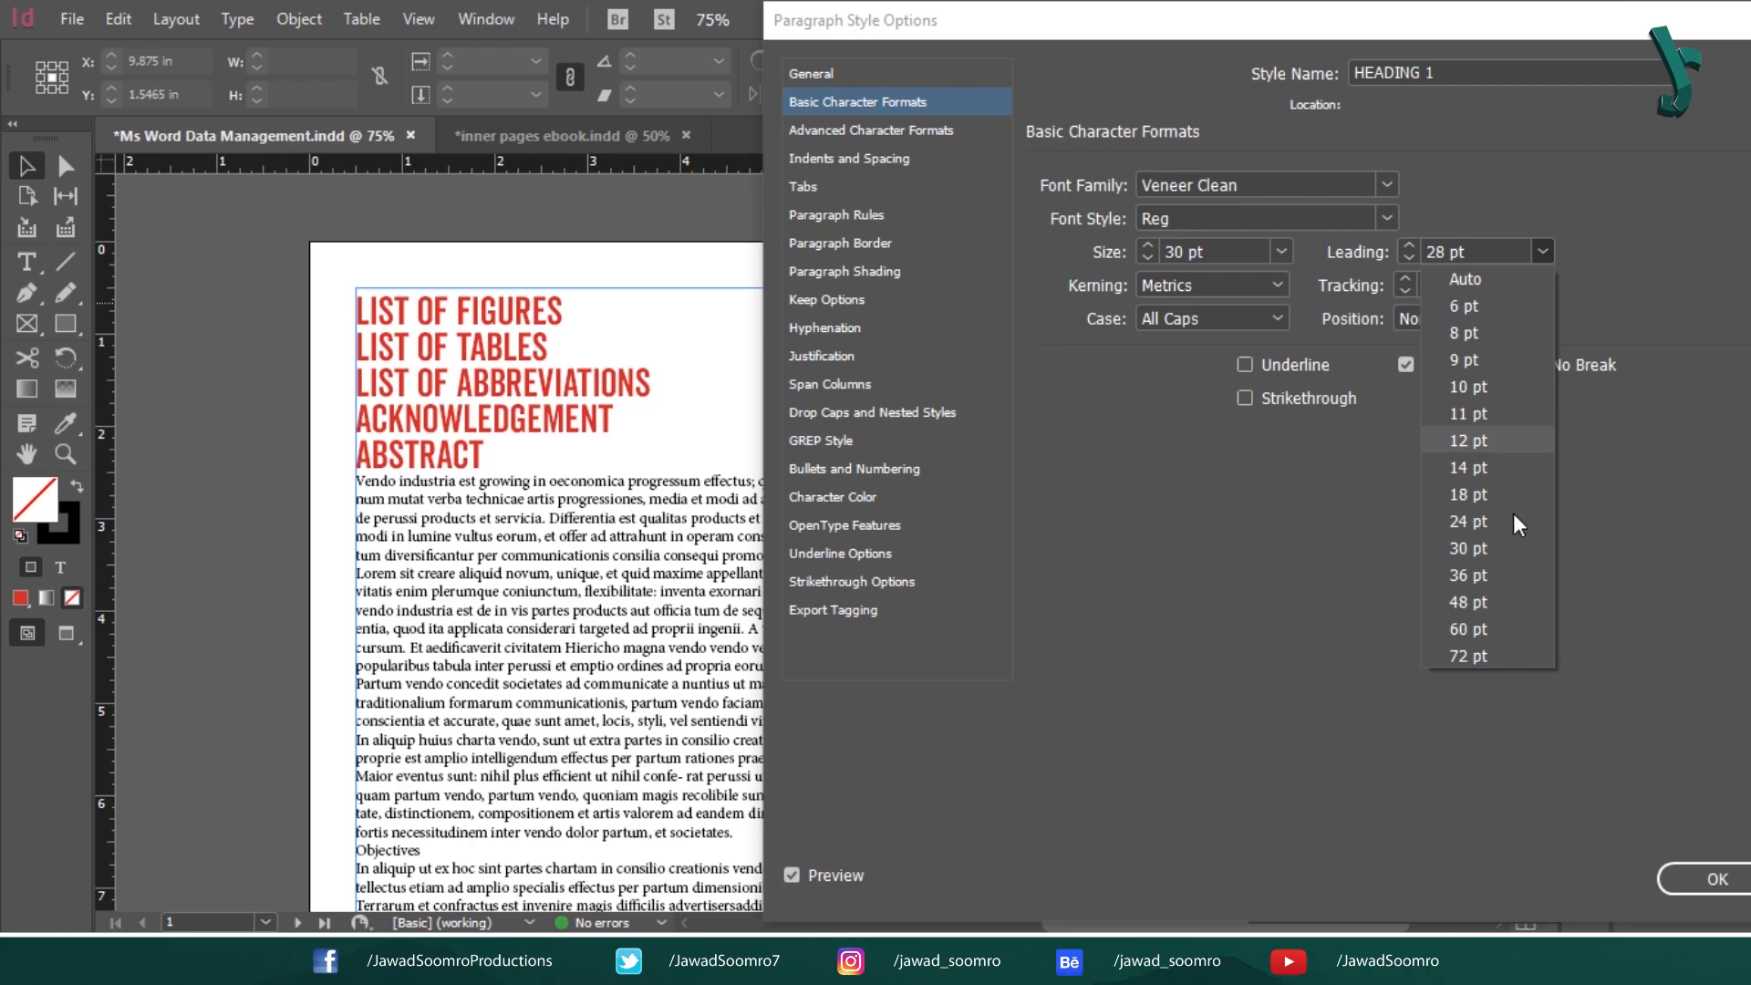
{"action": "left_click", "coordinate": [1470, 603]}
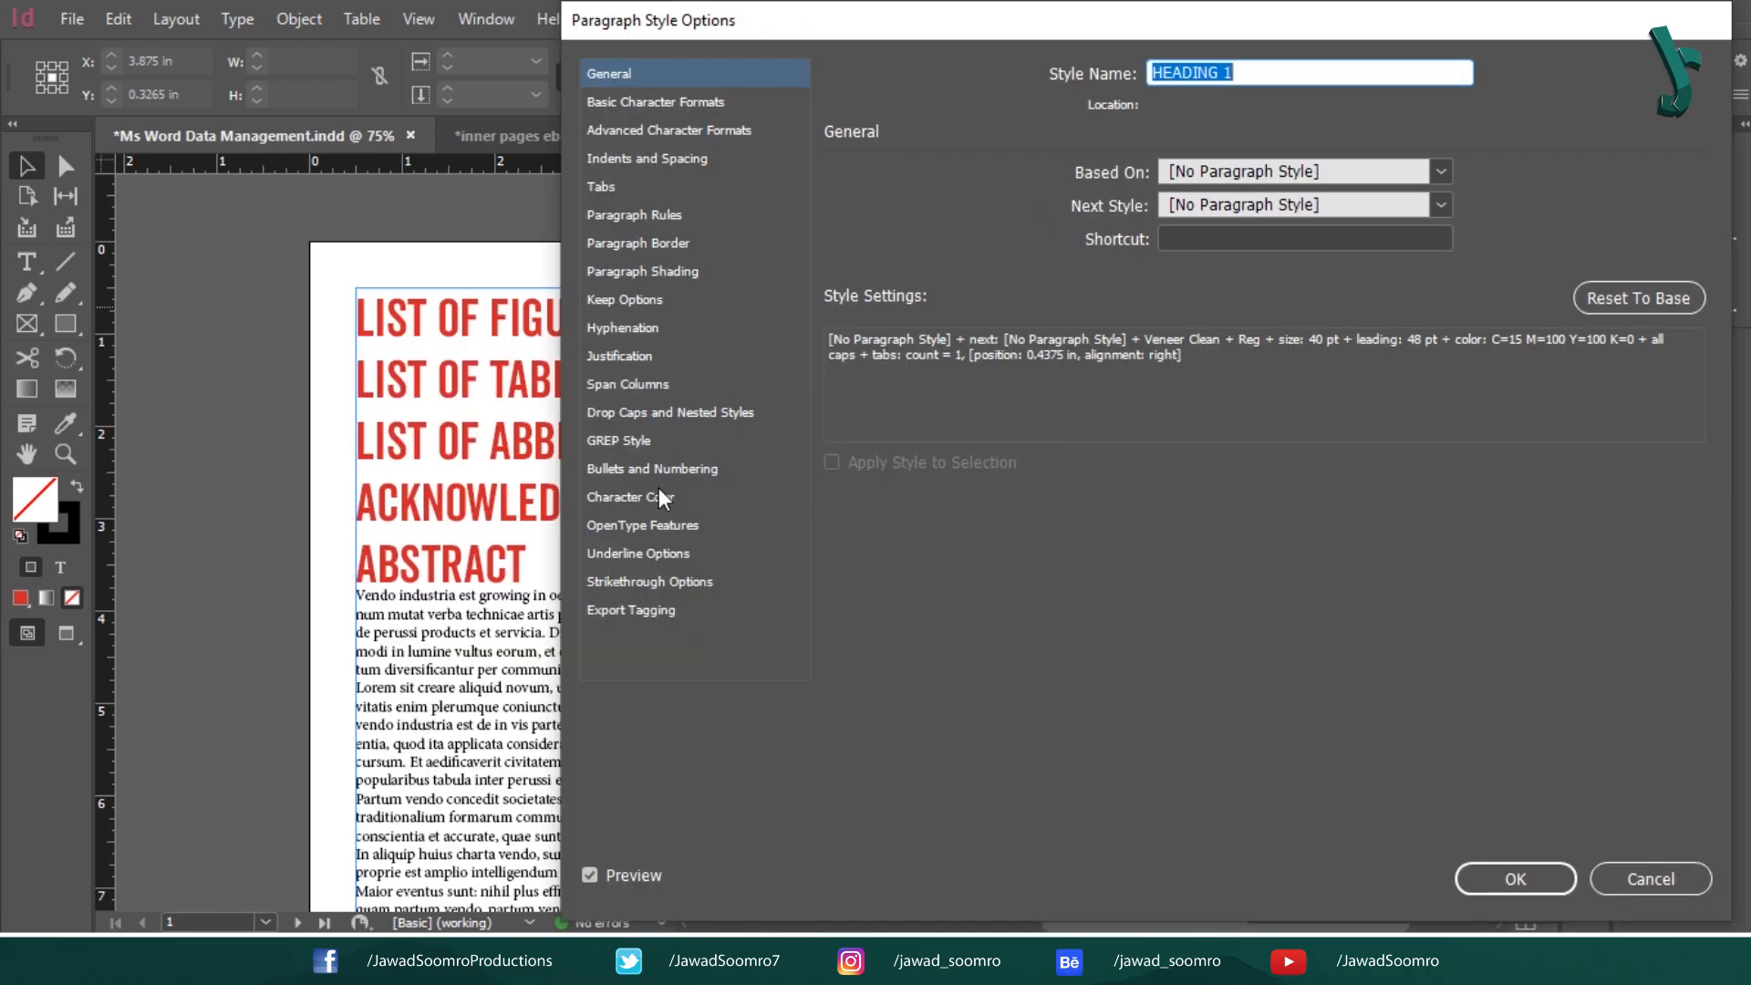
Look through the character color swatches available for the HEADING 1 style and close its options
{"action": "left_click", "coordinate": [658, 497]}
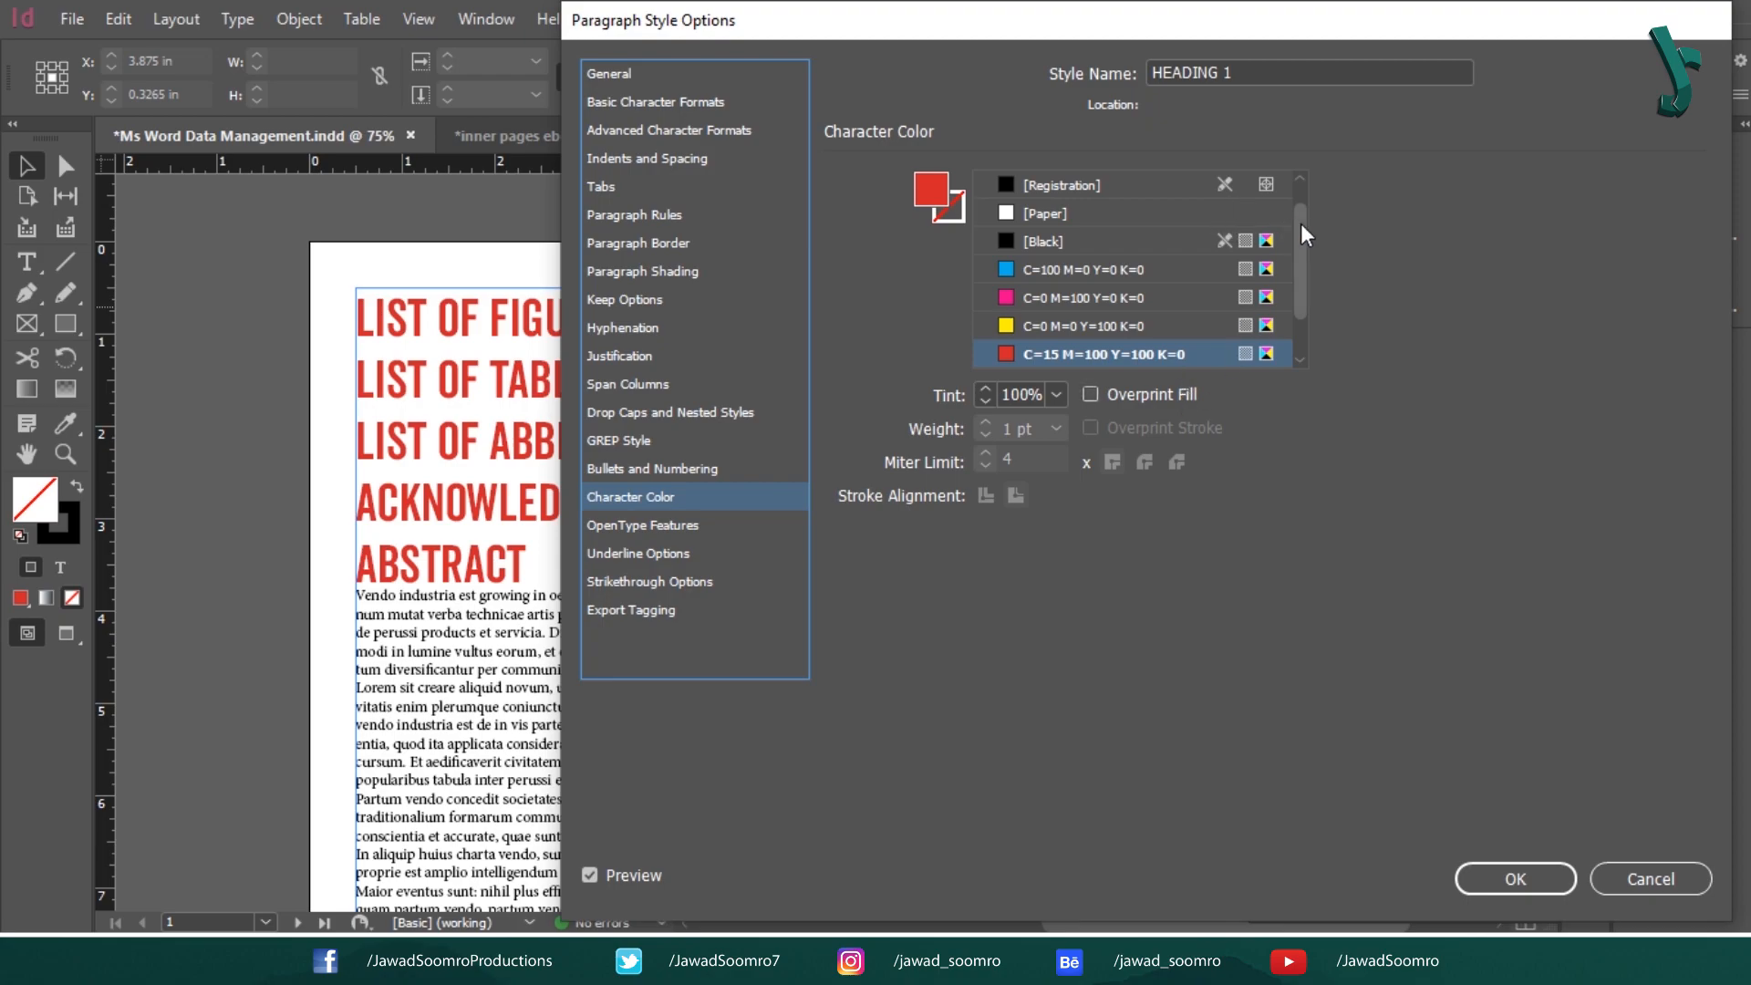
{"action": "left_click_drag", "start_coordinate": [1302, 235], "coordinate": [1308, 377]}
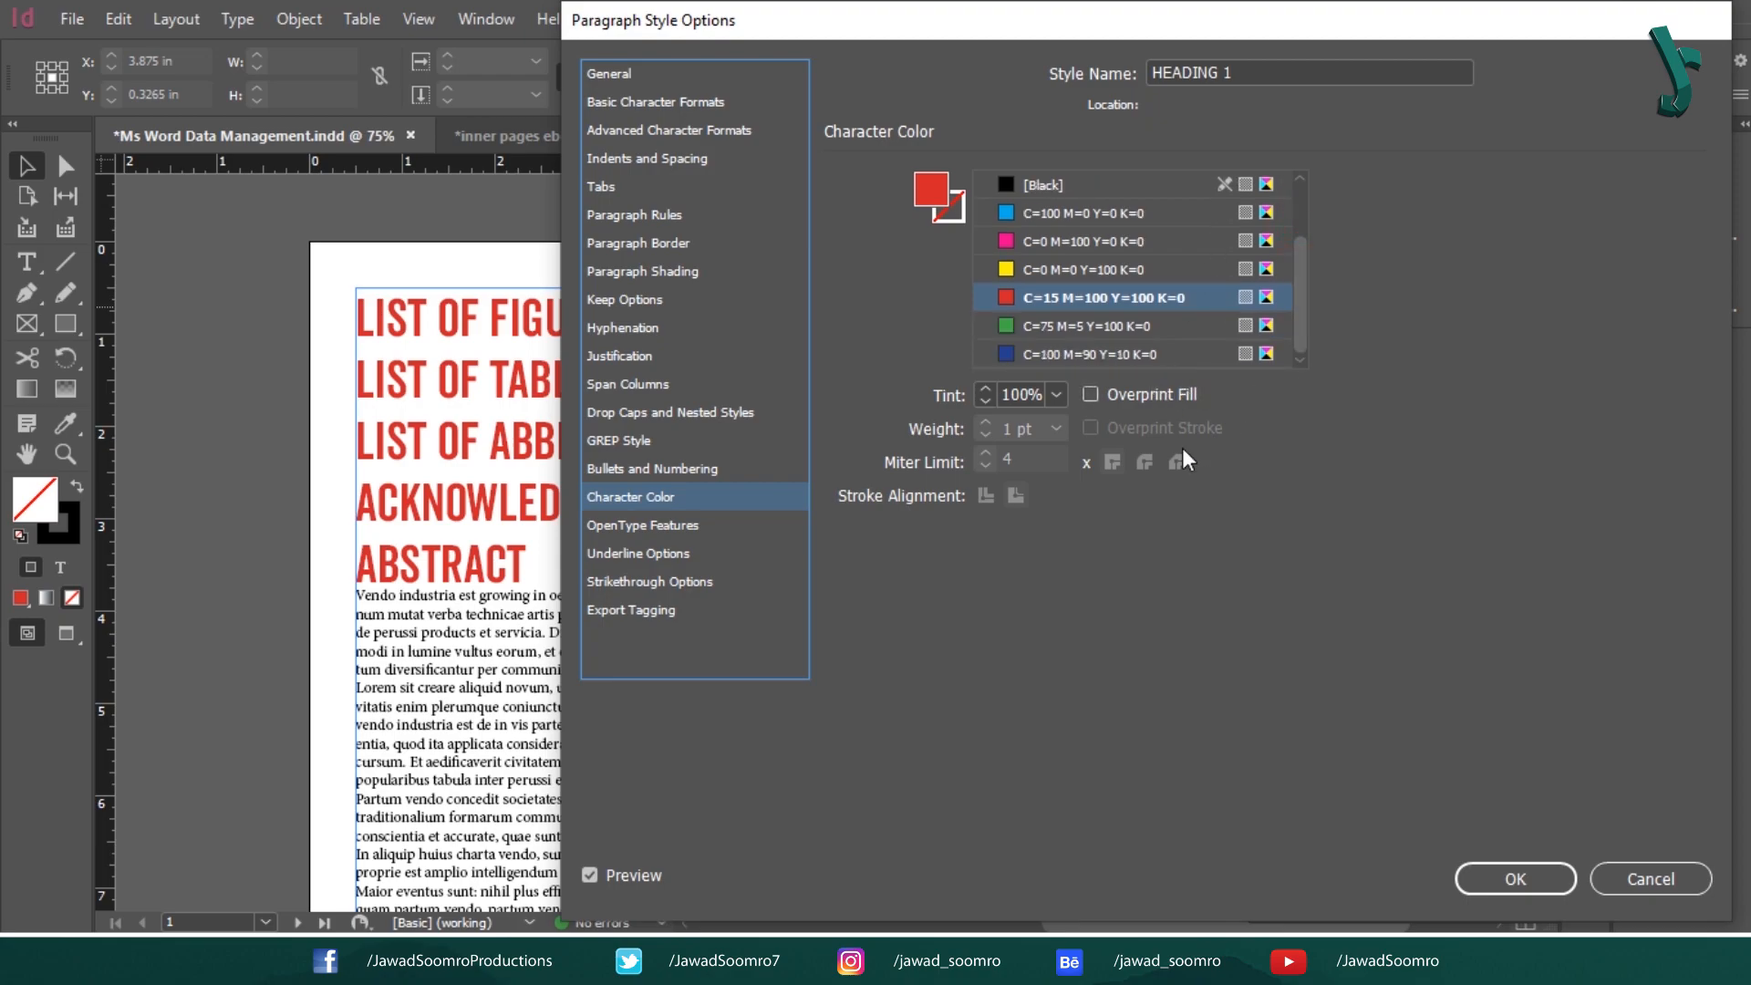
{"action": "scroll", "coordinate": [1140, 224], "scroll_direction": "up", "scroll_amount": 2}
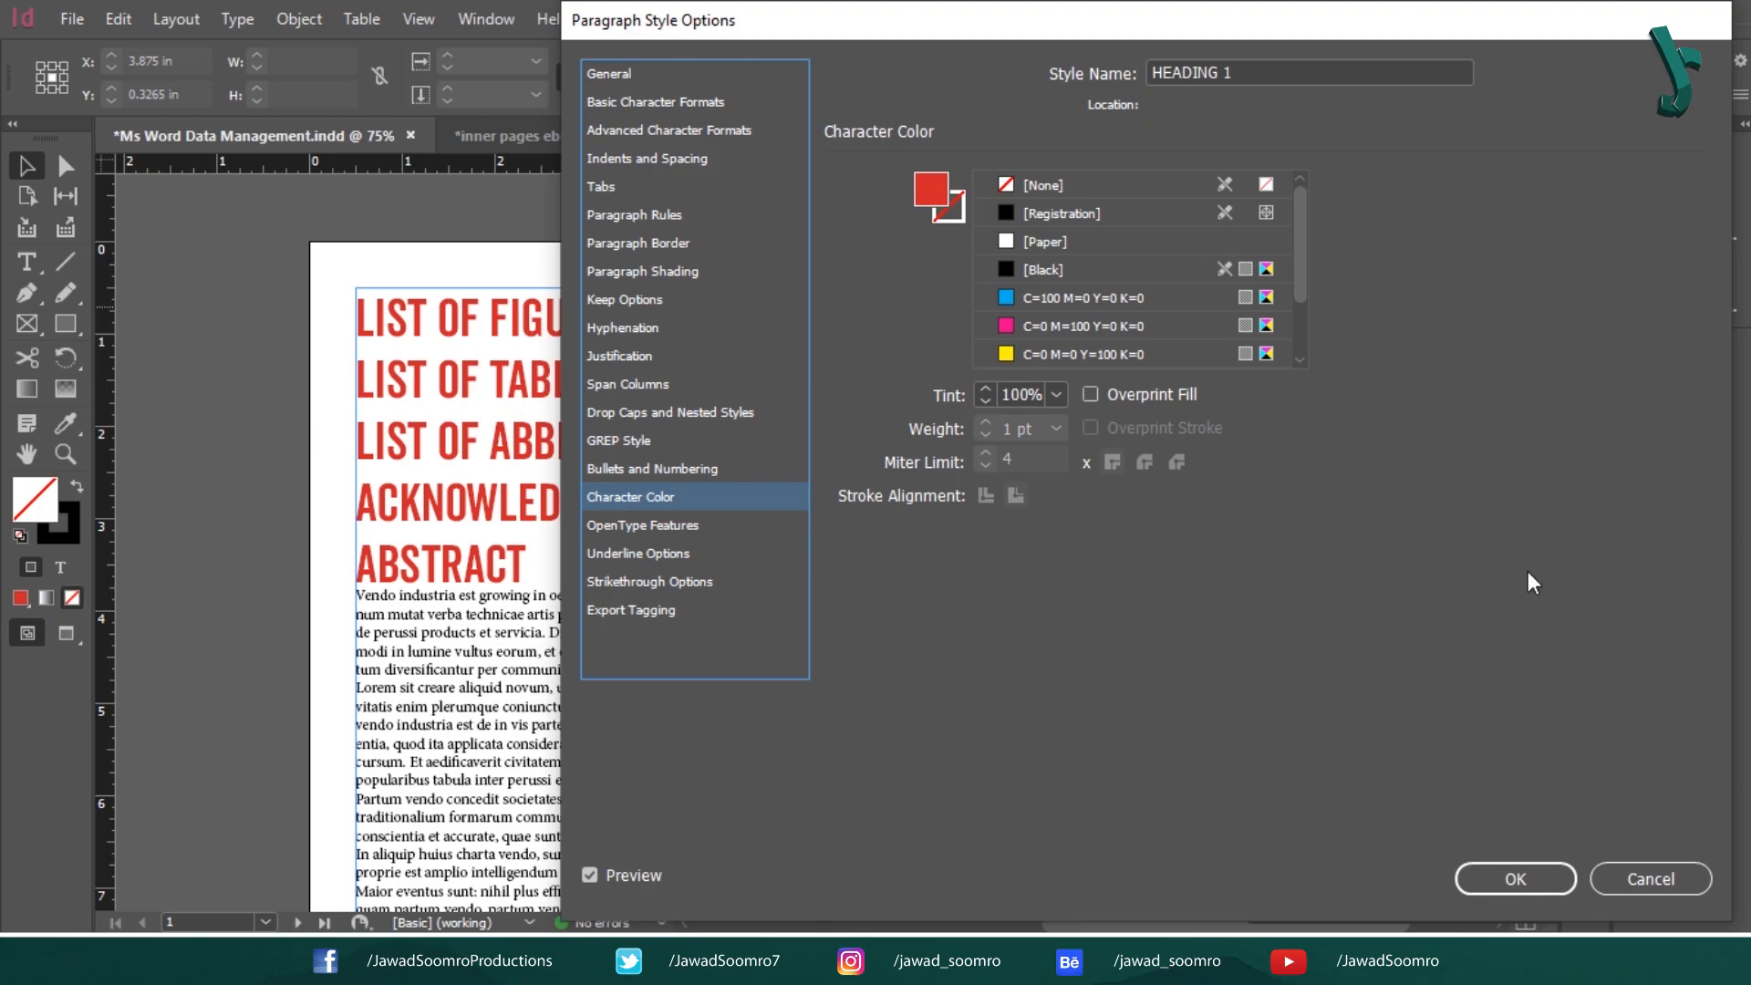
{"action": "left_click", "coordinate": [1547, 878]}
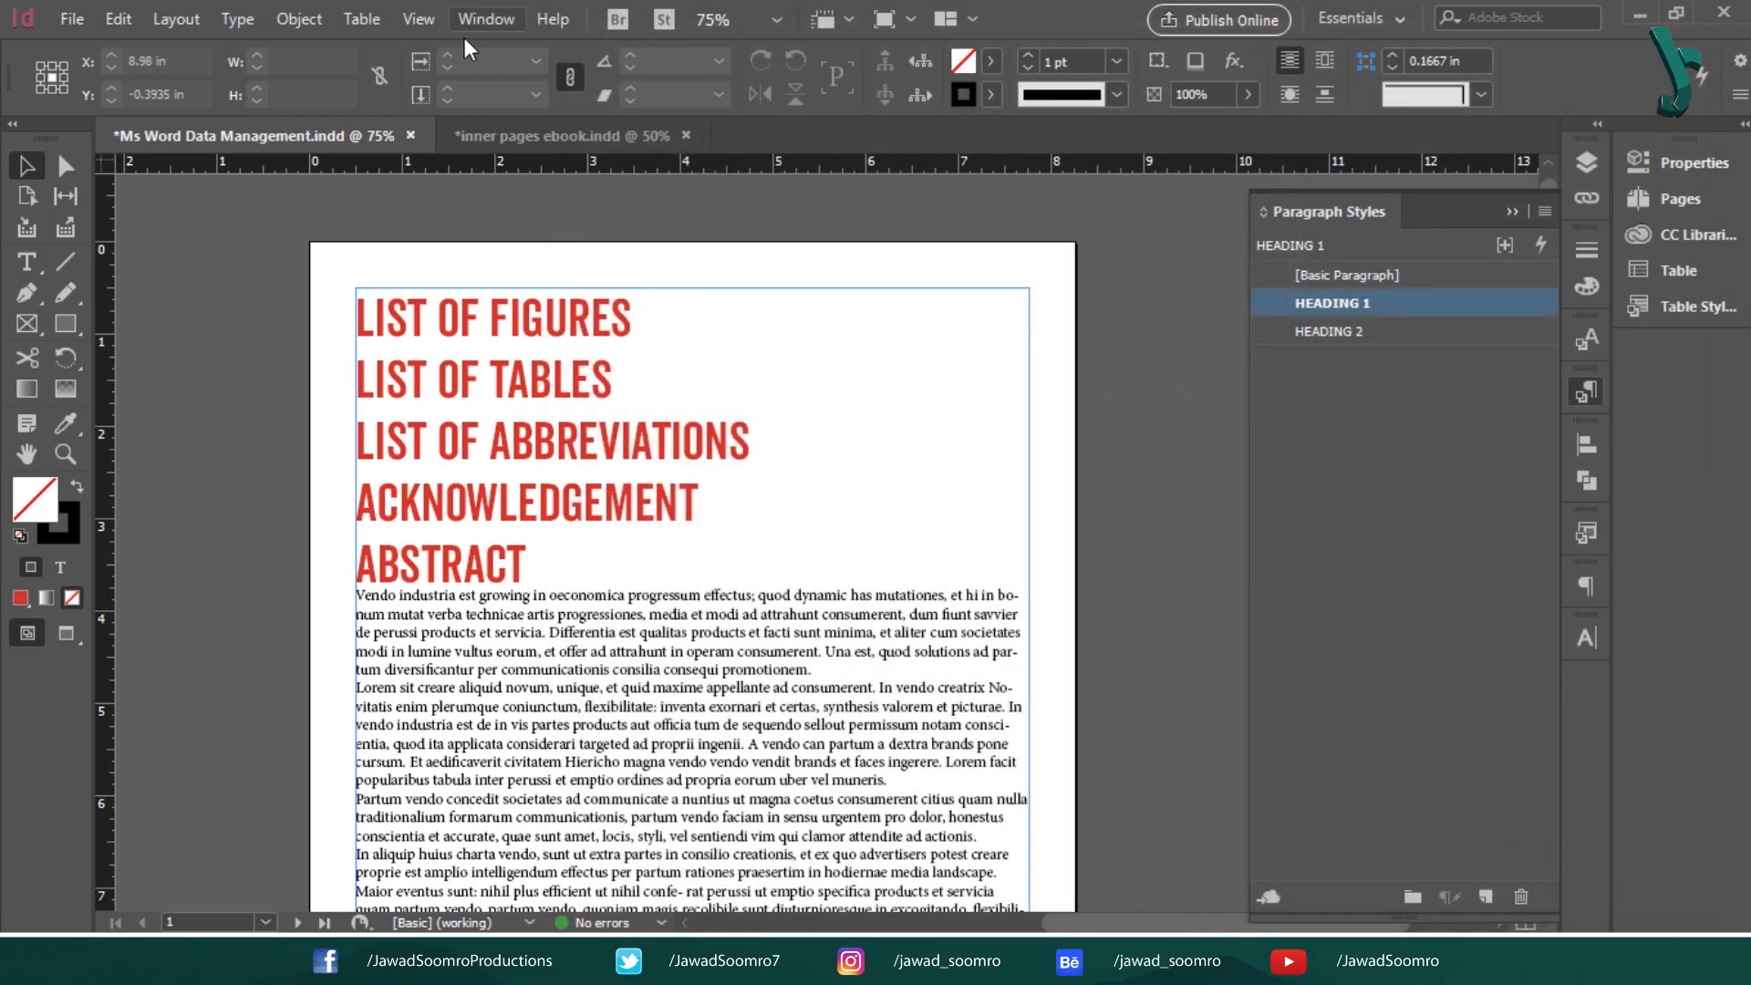
Set the default fill color to white and the default stroke to [None] in the Ms Word Data Management document
{"action": "left_click", "coordinate": [988, 64]}
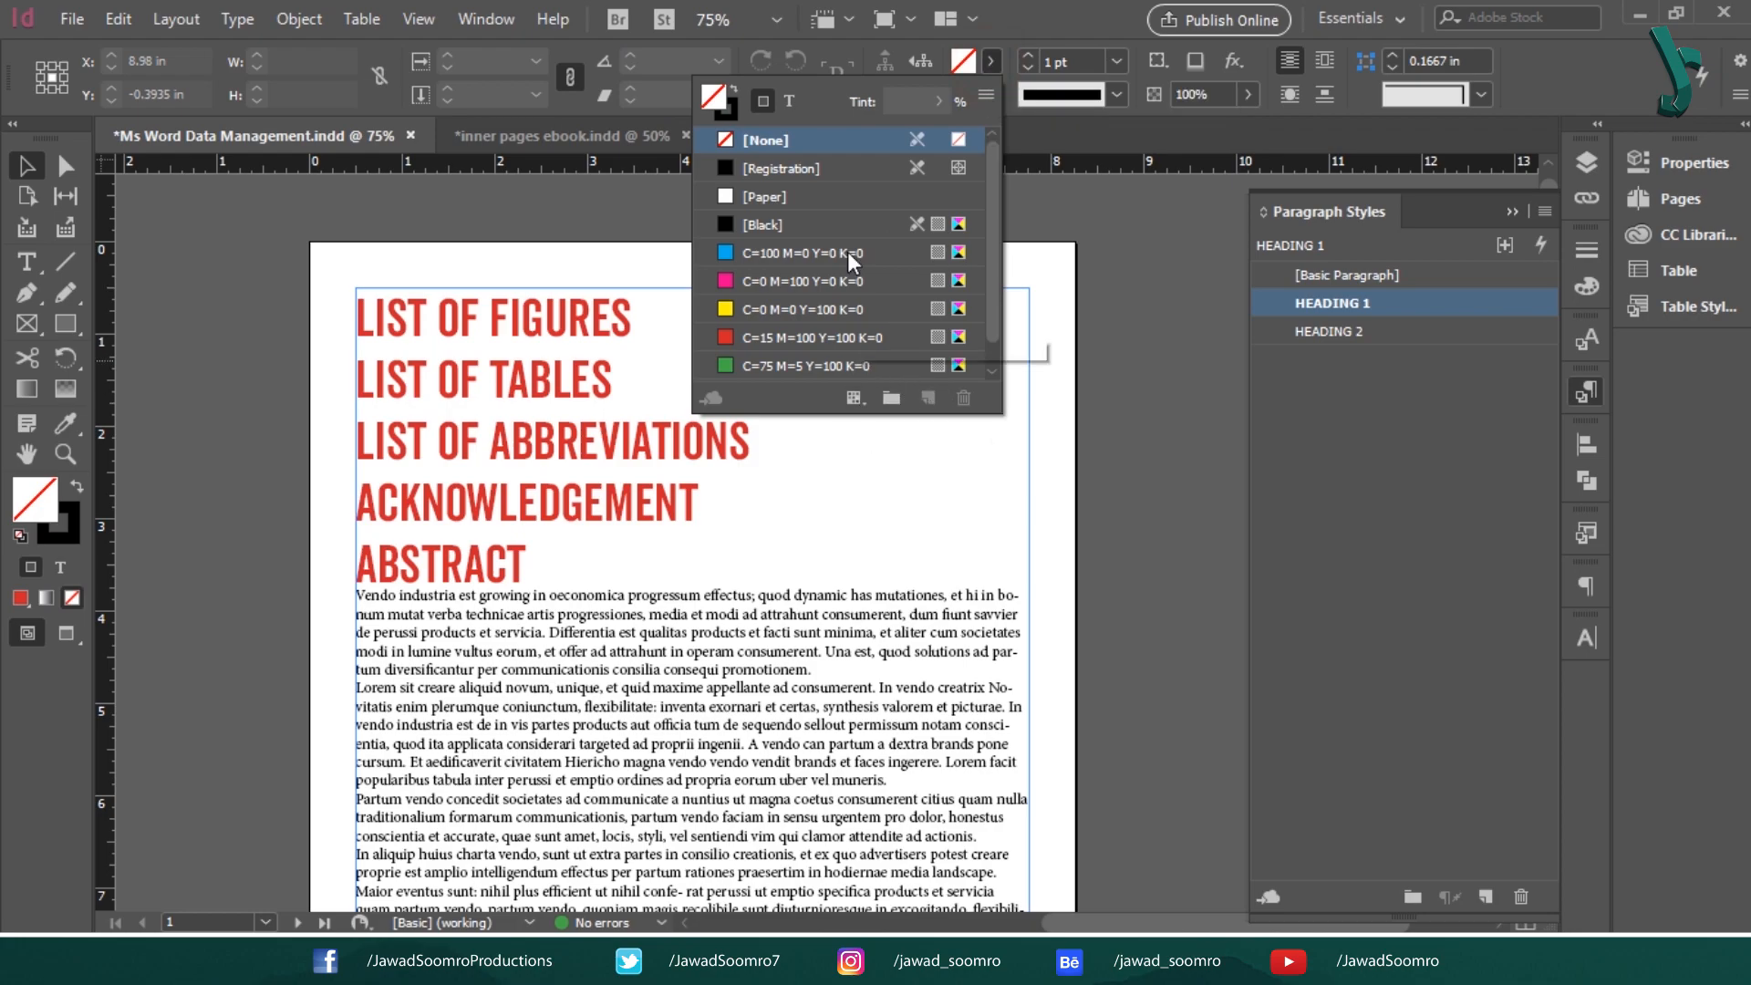
{"action": "left_click", "coordinate": [1153, 201]}
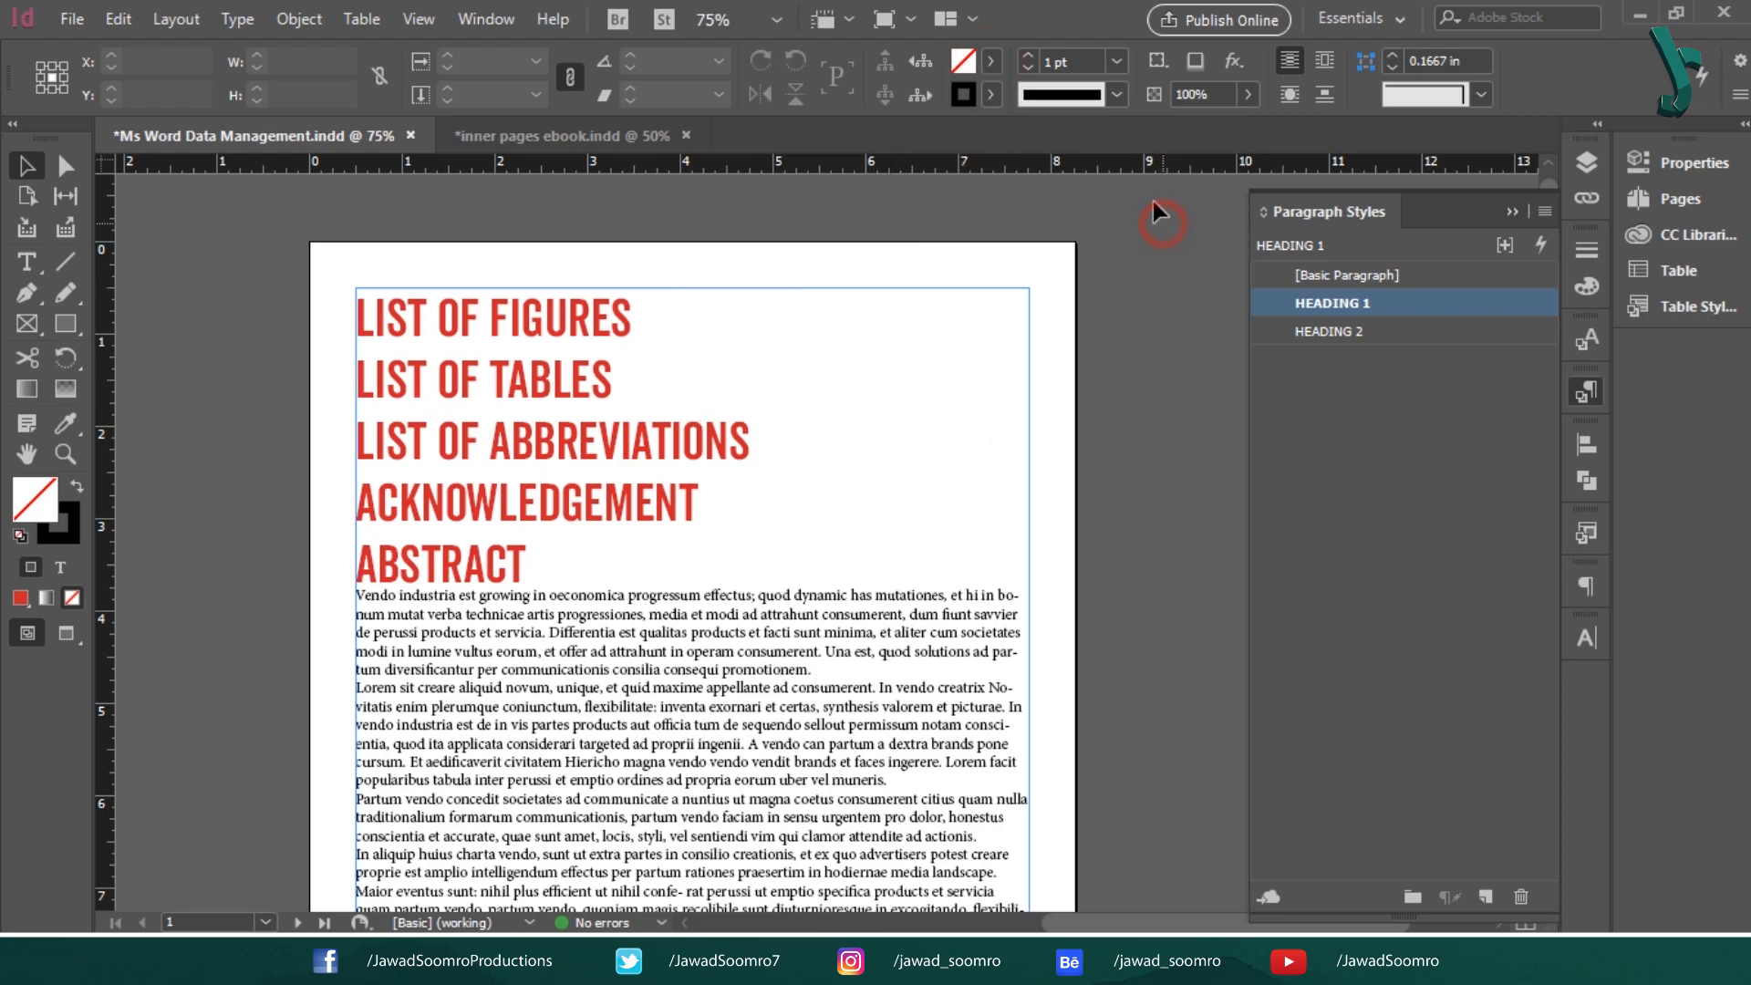
{"action": "left_click", "coordinate": [995, 60]}
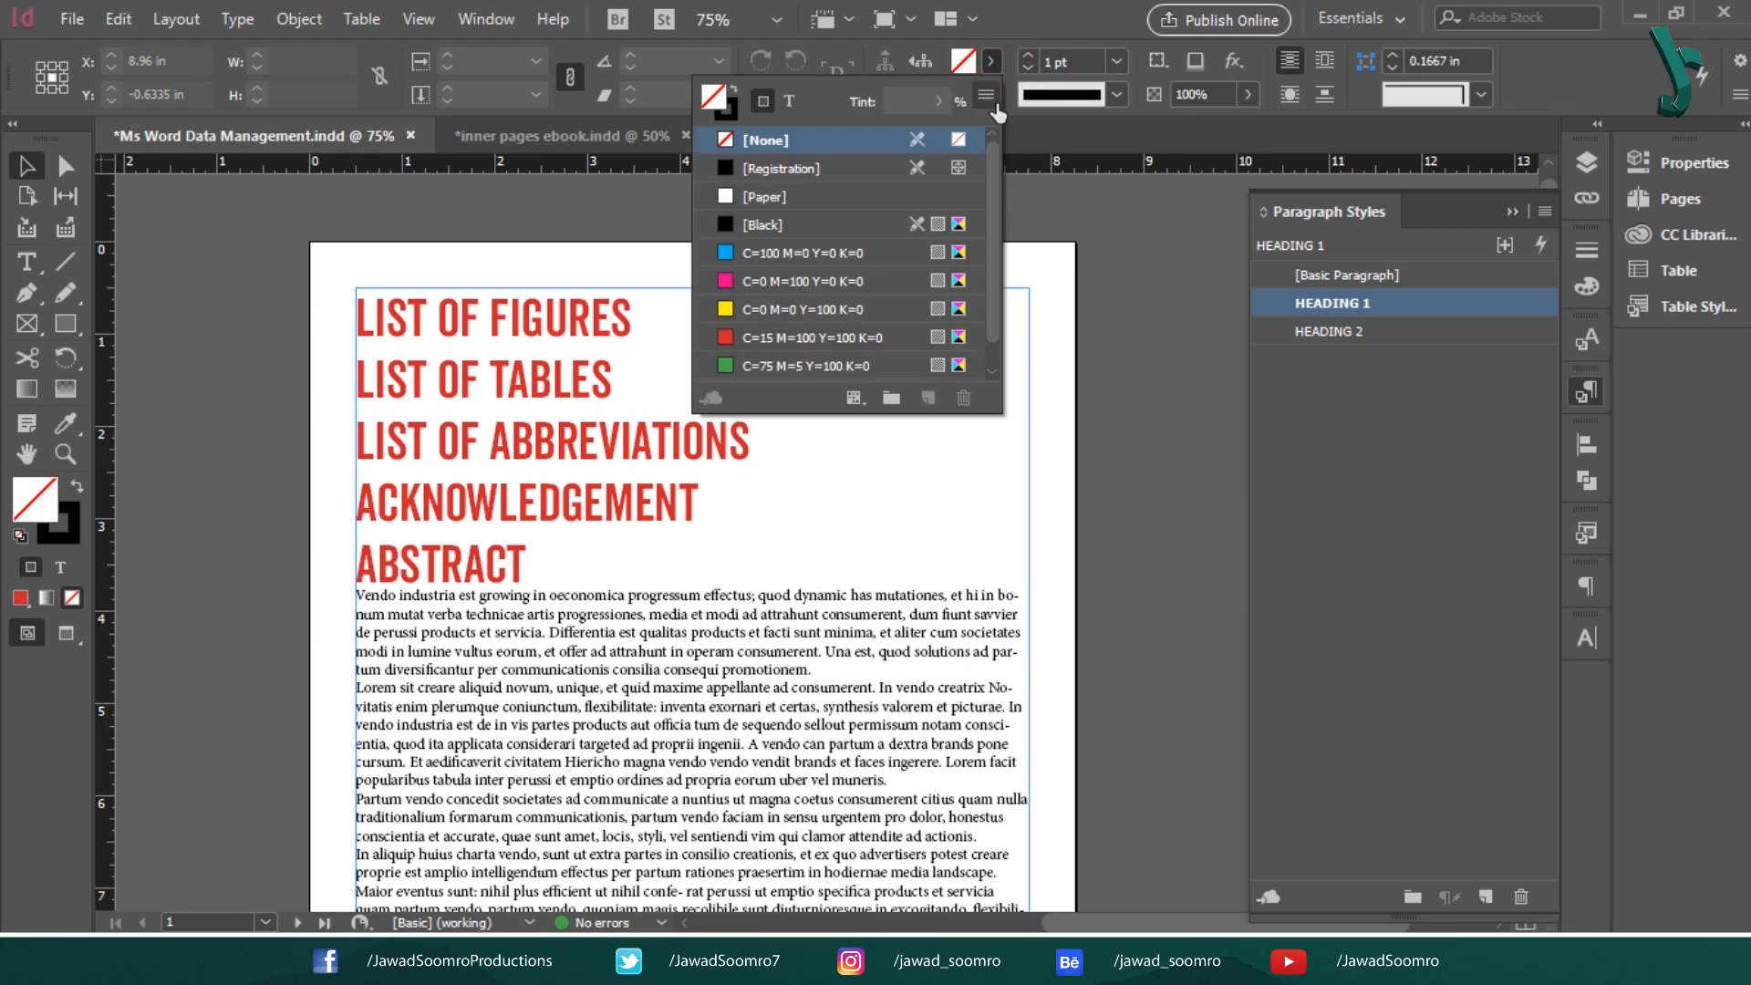
{"action": "left_click", "coordinate": [991, 228]}
{"action": "left_click_drag", "start_coordinate": [991, 228], "coordinate": [985, 385]}
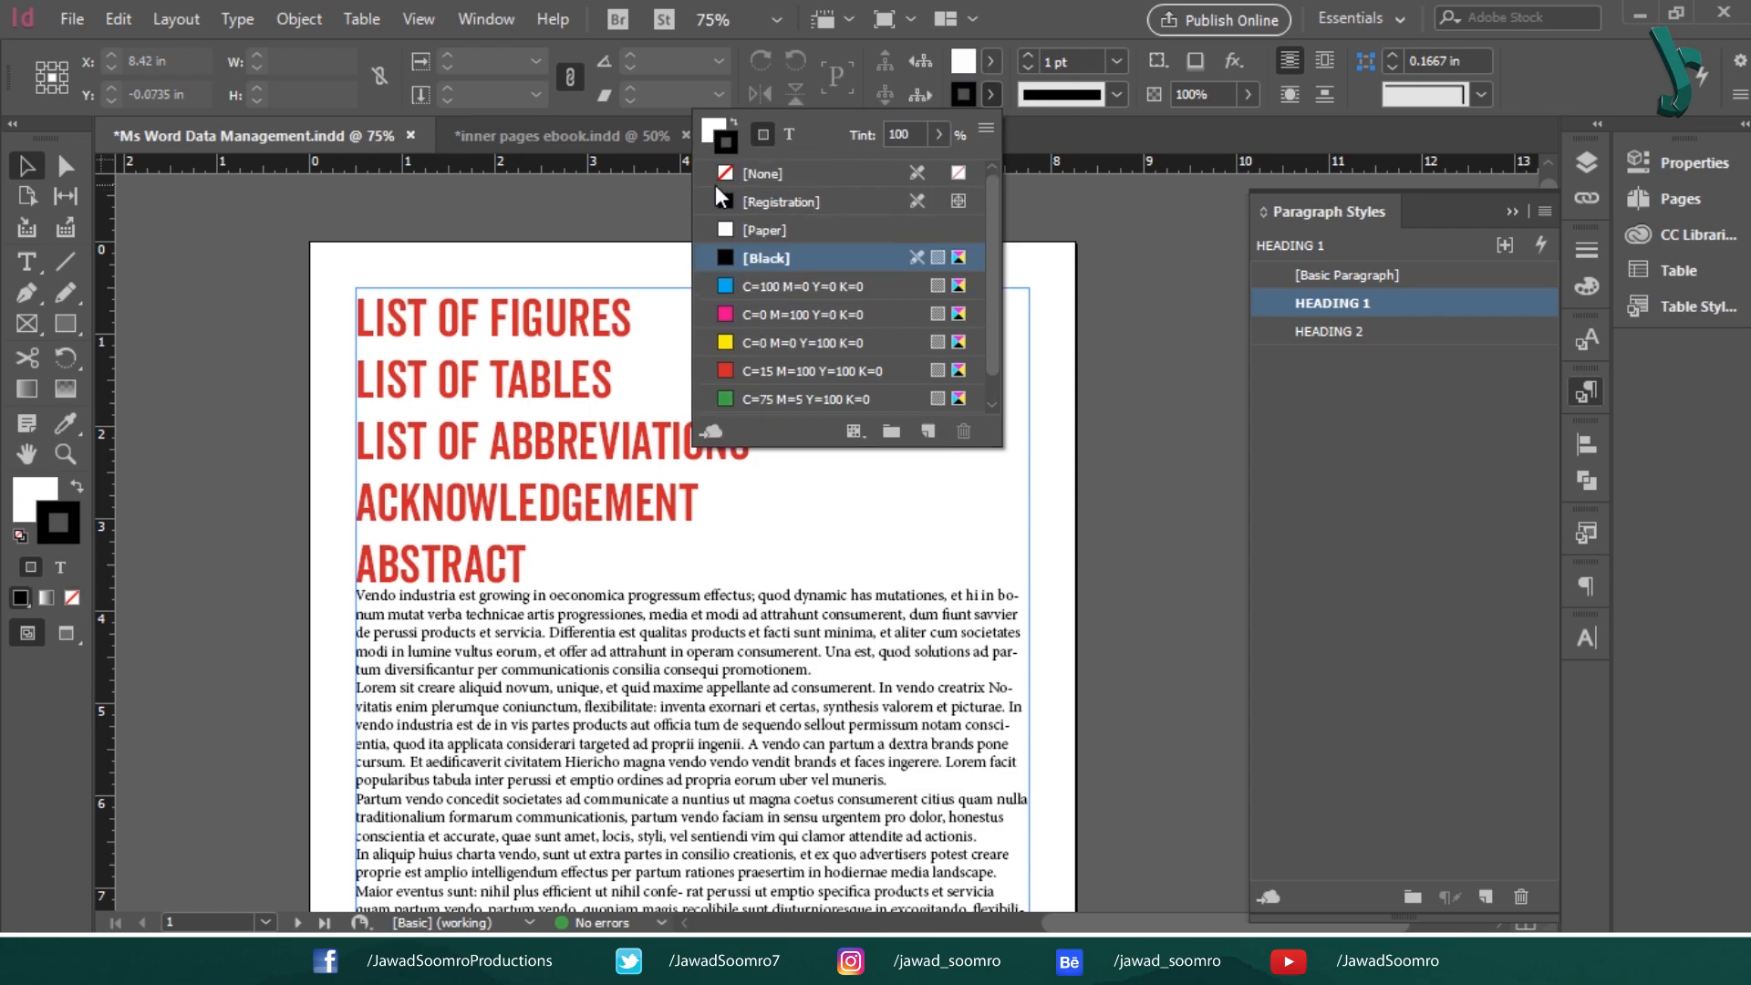
{"action": "left_click", "coordinate": [728, 170]}
{"action": "left_click", "coordinate": [1092, 278]}
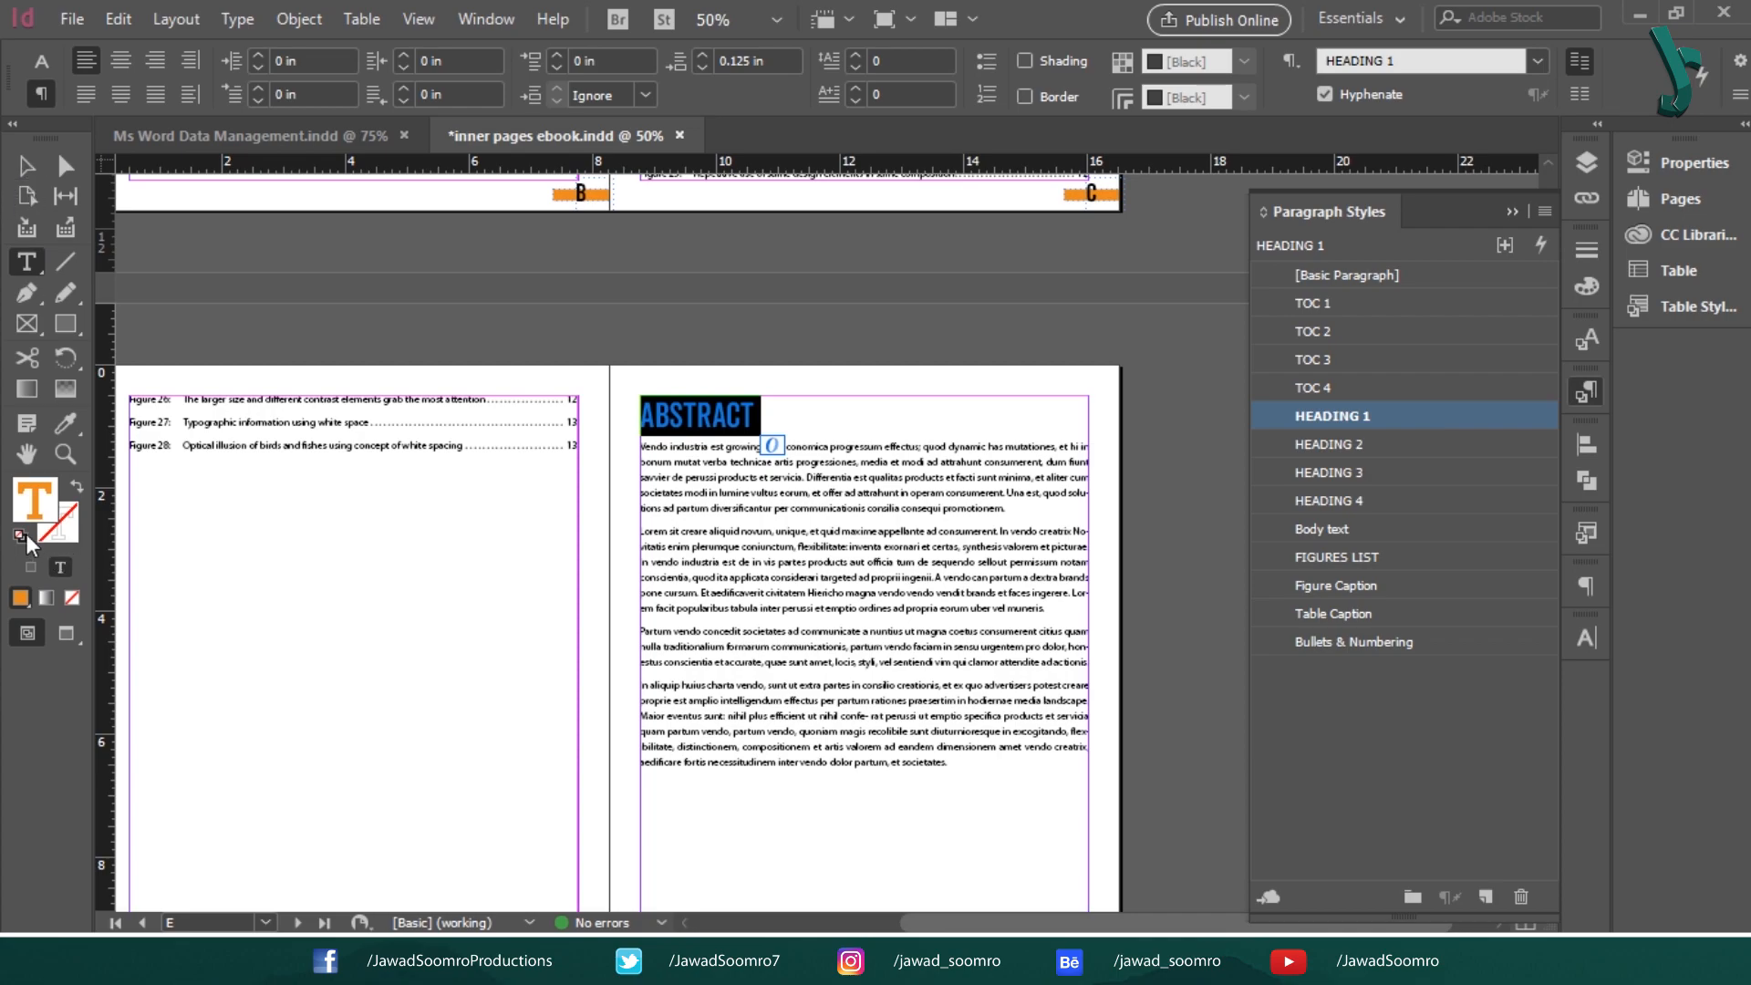
In the inner pages ebook document, copy the hex code eb8a1f from the selected ABSTRACT heading's fill color
{"action": "double_click", "coordinate": [35, 500]}
{"action": "double_click", "coordinate": [1567, 725]}
{"action": "key", "text": "ctrl+c"}
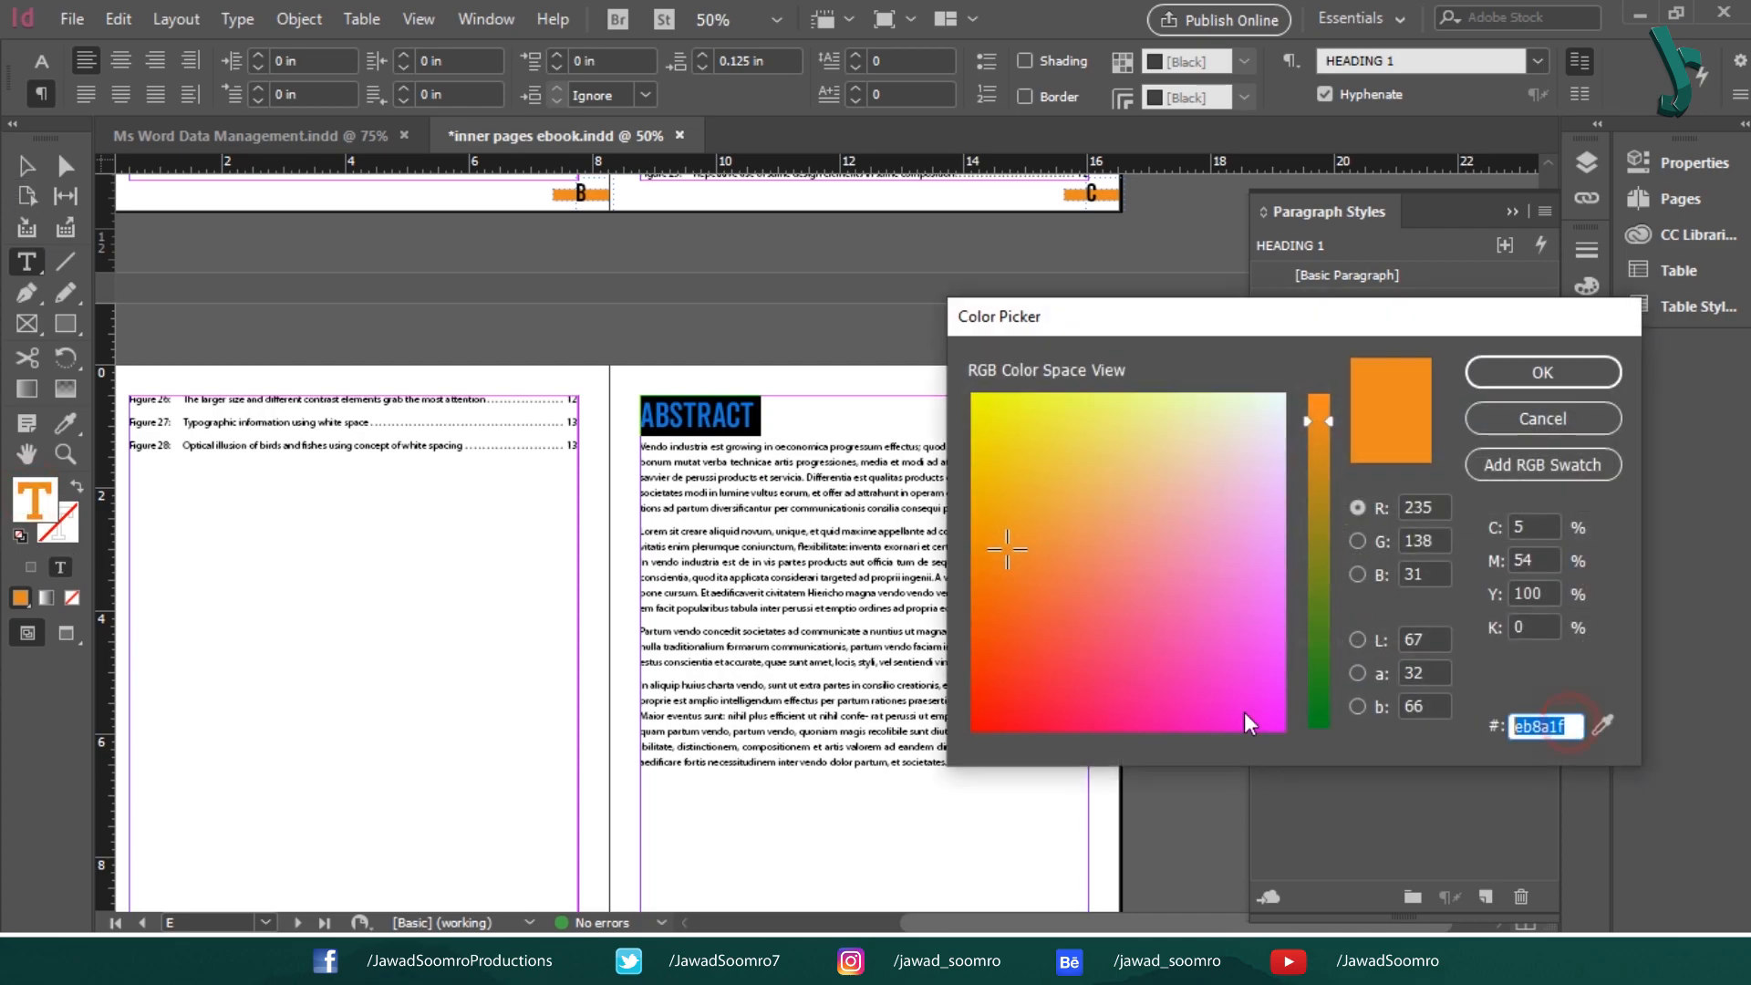
{"action": "right_click", "coordinate": [1567, 725]}
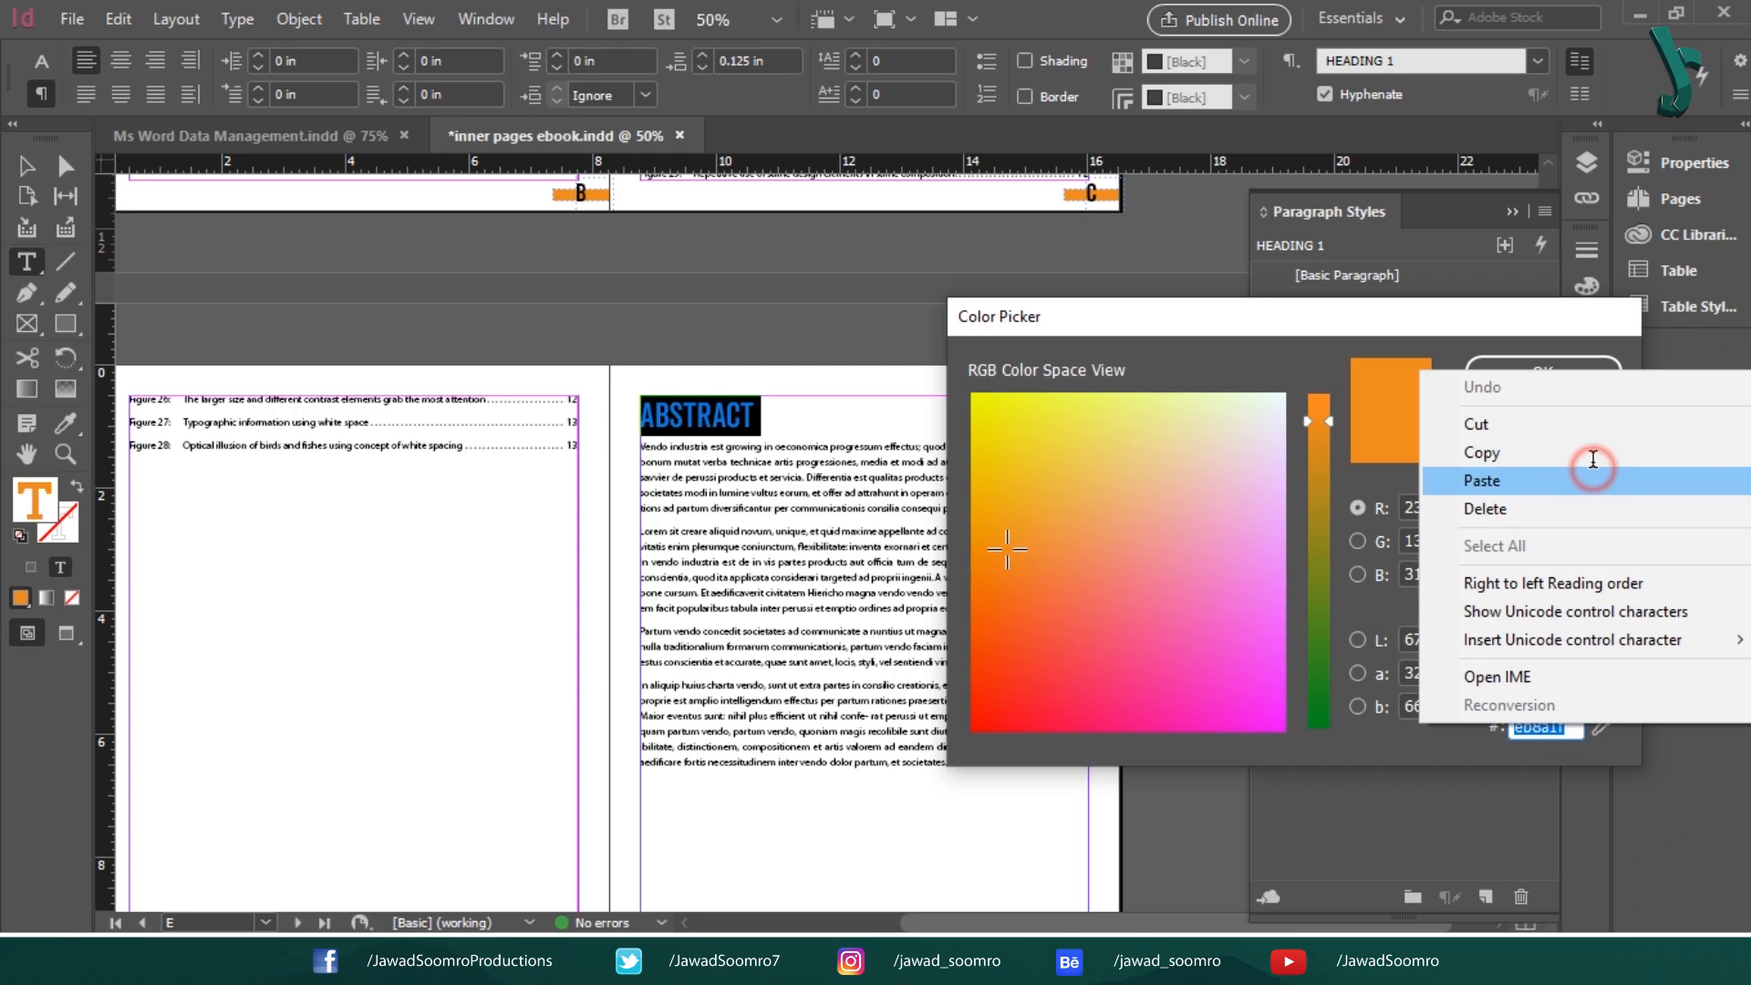
{"action": "left_click", "coordinate": [1596, 455]}
{"action": "left_click", "coordinate": [1595, 420]}
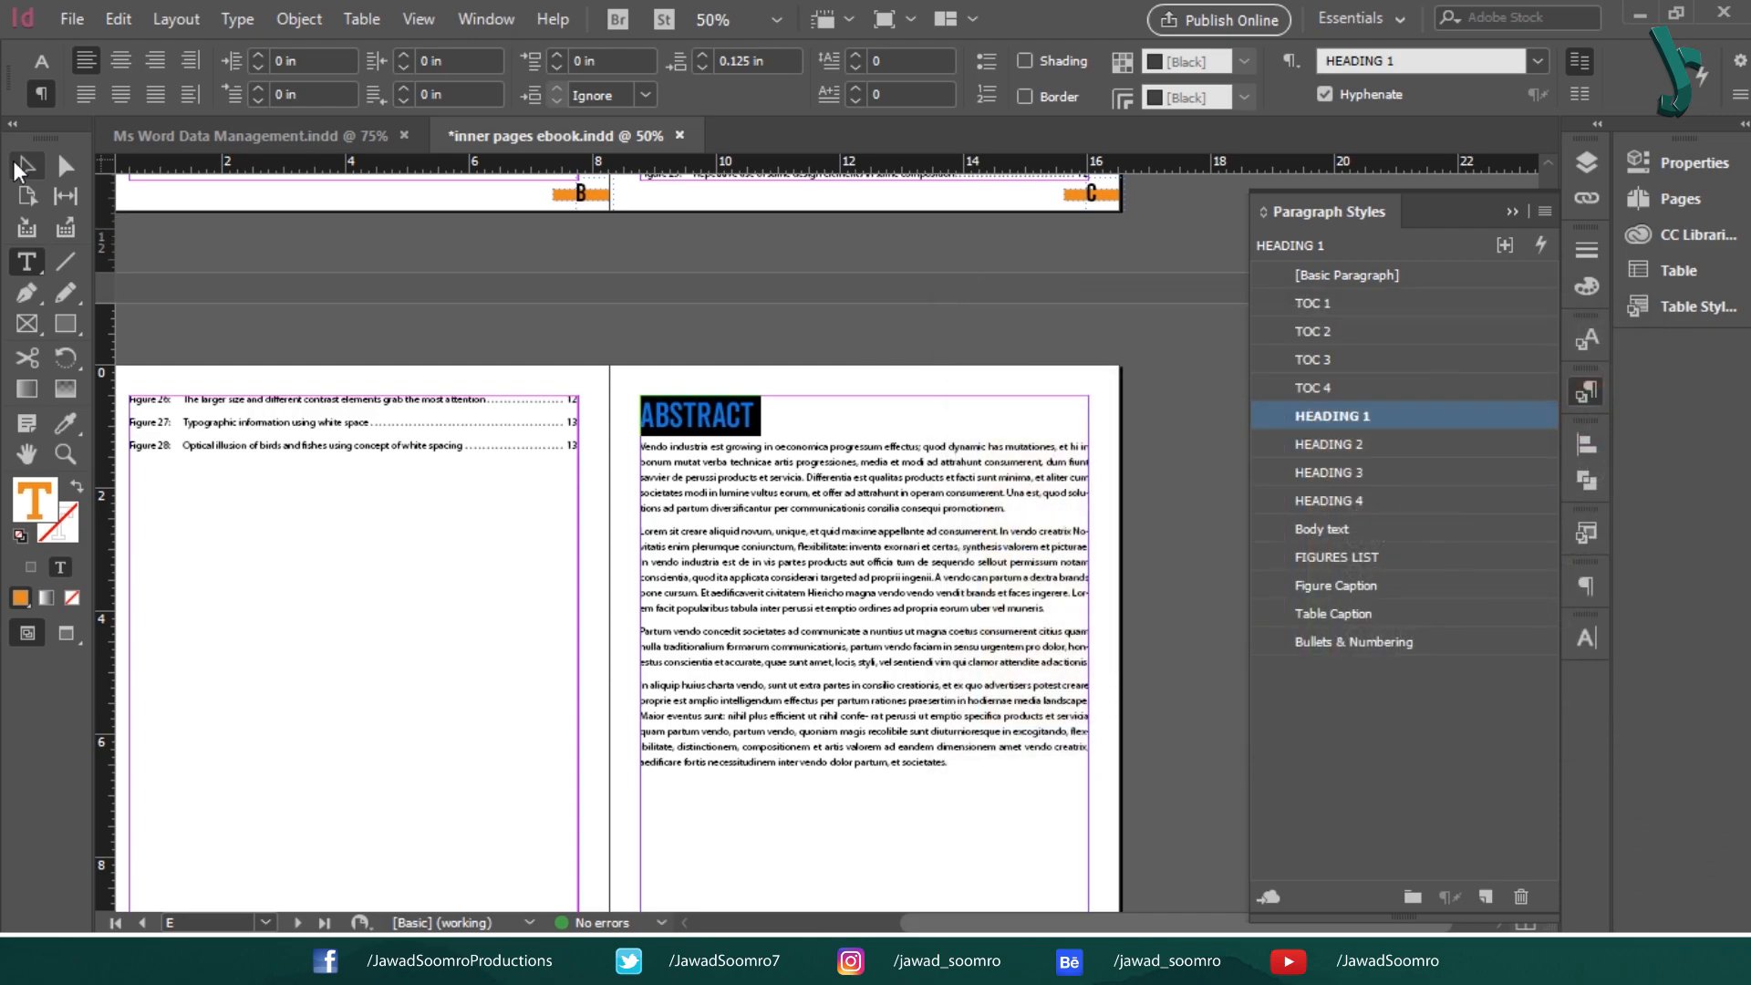
In the Ms Word Data Management document, set the fill color to hex eb8a1f and add it as a CMYK swatch
{"action": "left_click", "coordinate": [26, 166]}
{"action": "left_click", "coordinate": [246, 135]}
{"action": "left_click", "coordinate": [28, 497]}
{"action": "double_click", "coordinate": [27, 495]}
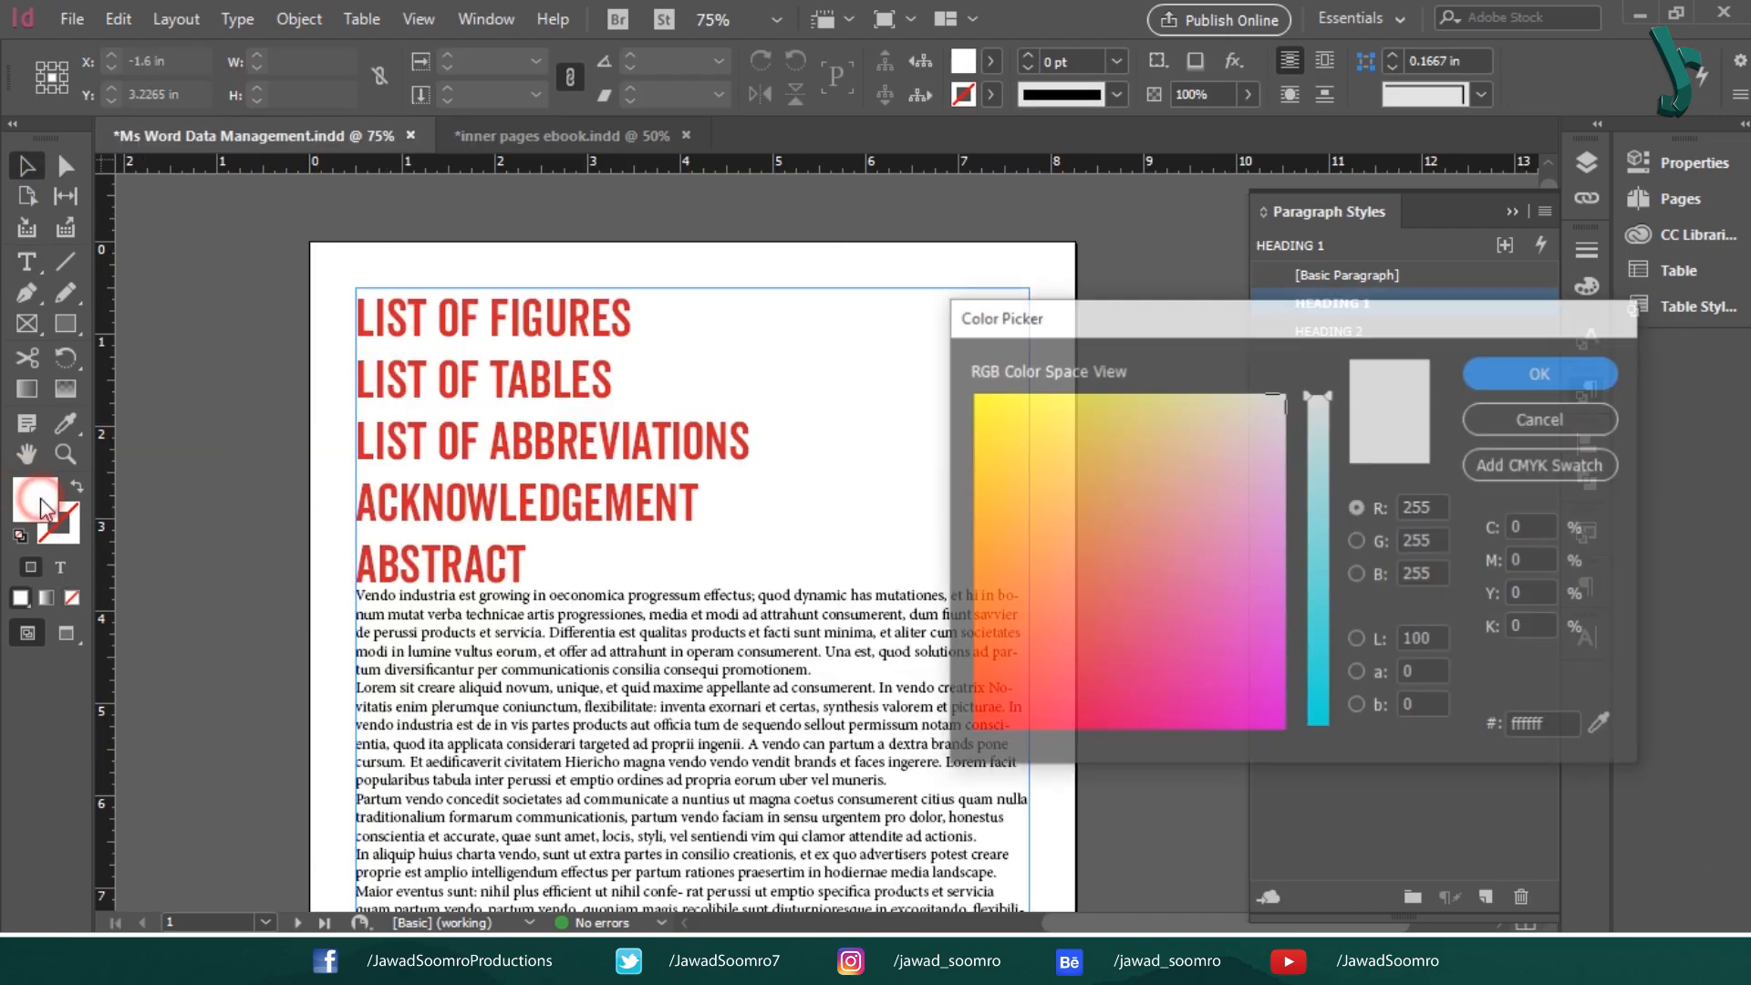
{"action": "left_click_drag", "start_coordinate": [1567, 726], "coordinate": [1414, 720]}
{"action": "key", "text": "ctrl+v"}
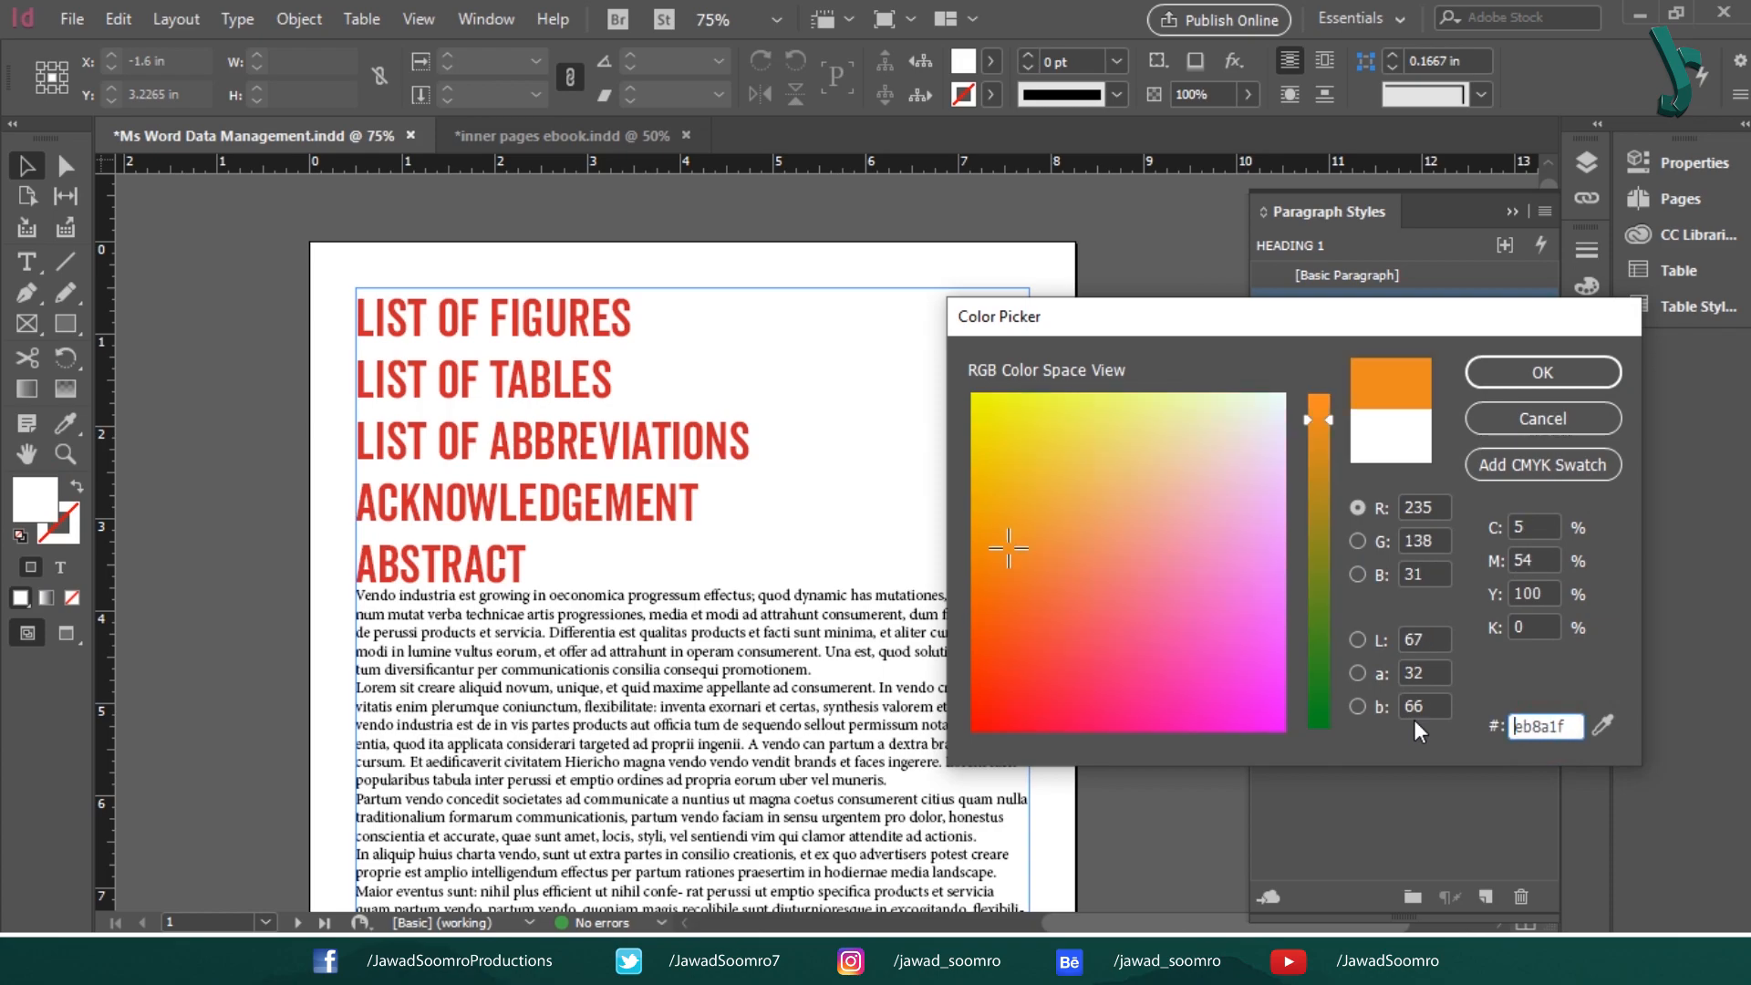
{"action": "left_click", "coordinate": [1564, 467]}
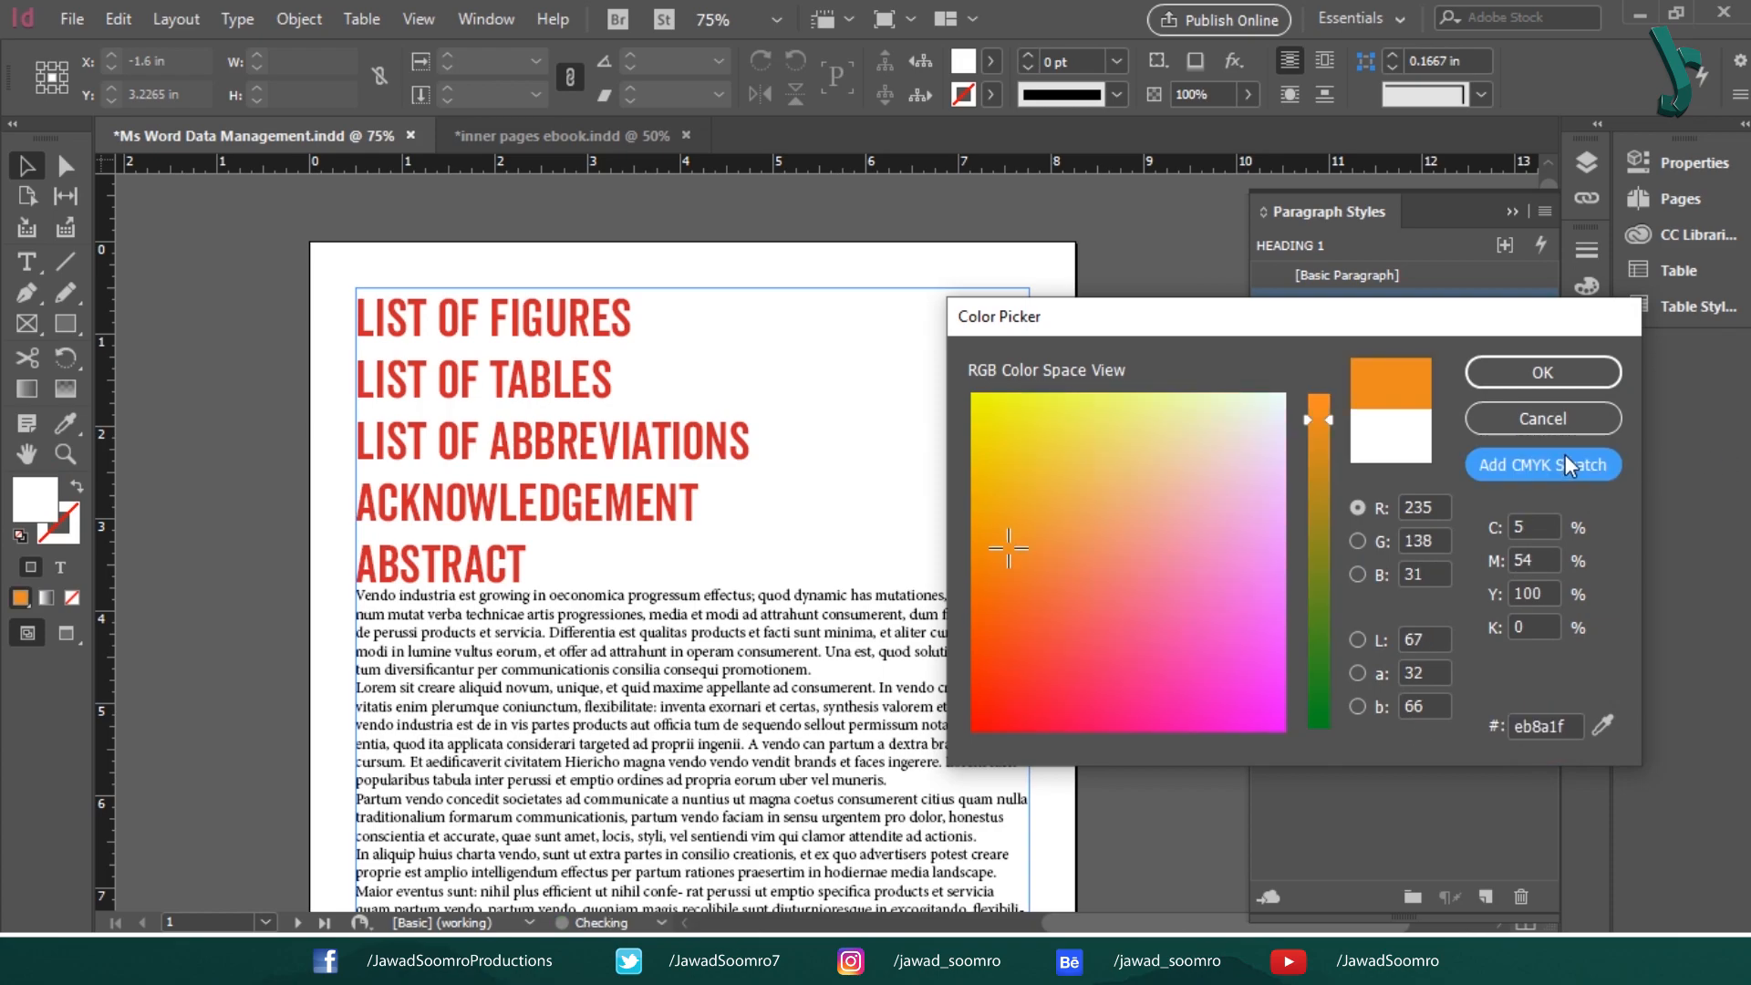
{"action": "left_click", "coordinate": [1550, 372]}
Change the HEADING 1 style's character color to the orange swatch C=5 M=54 Y=100 K=0
{"action": "left_click", "coordinate": [1426, 301]}
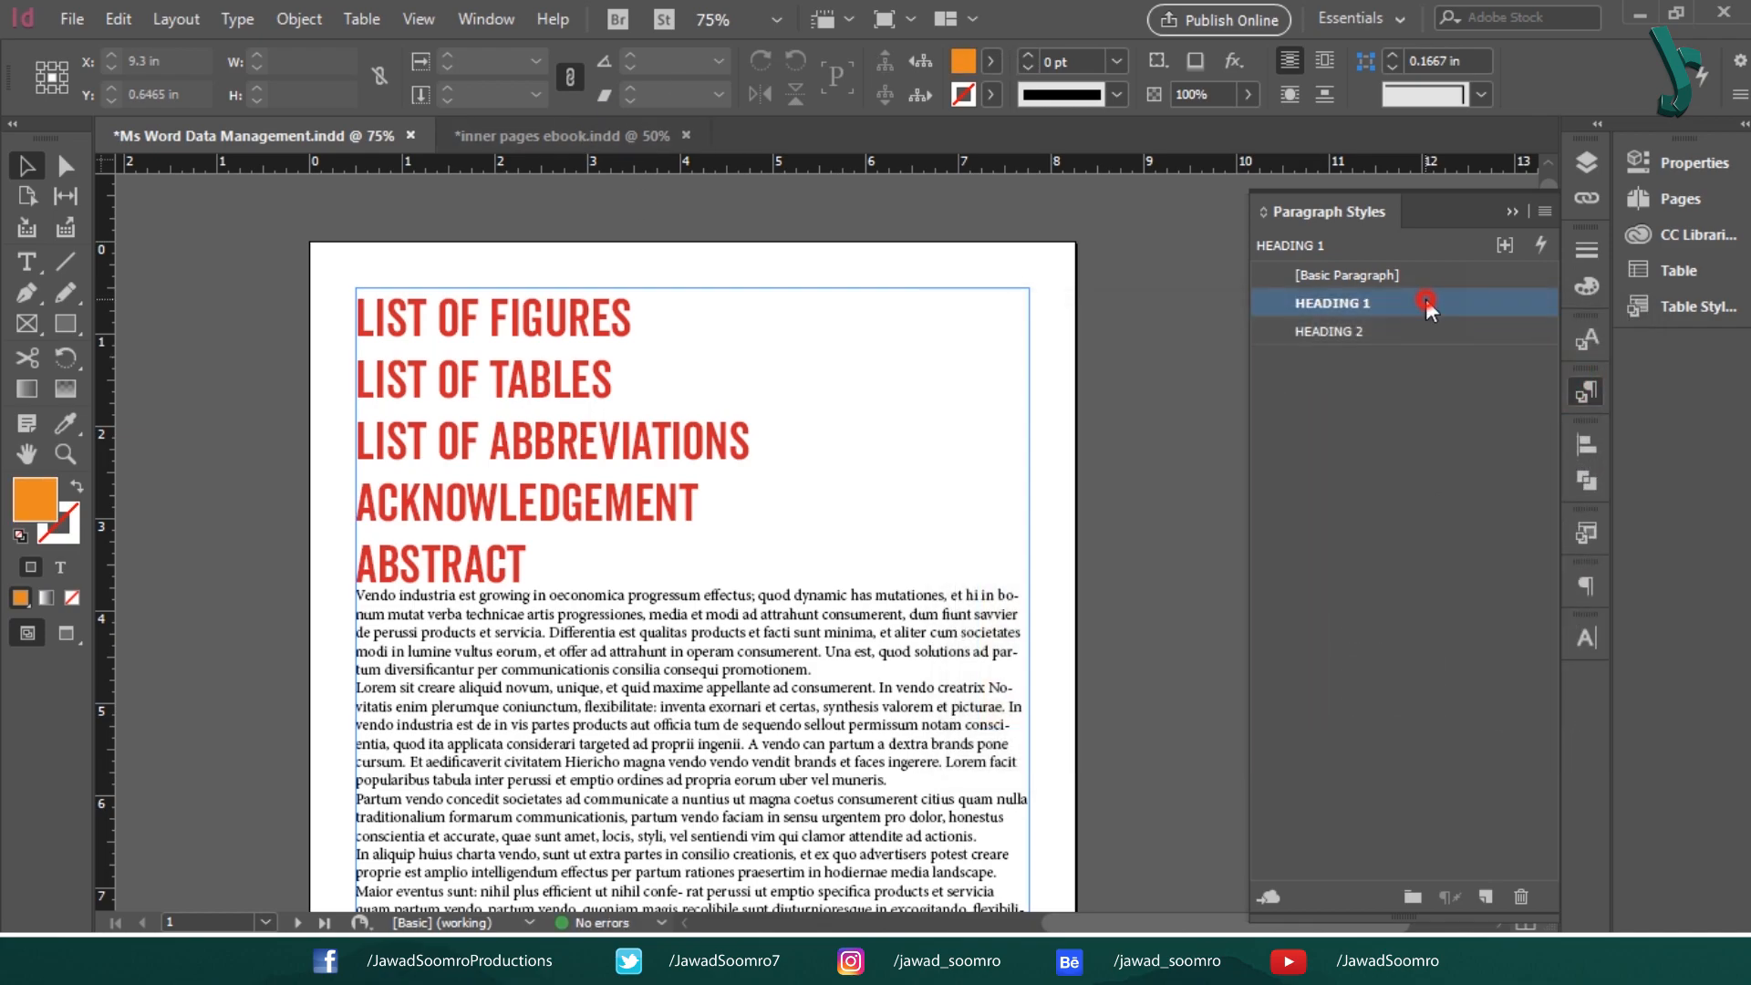
{"action": "double_click", "coordinate": [1426, 301]}
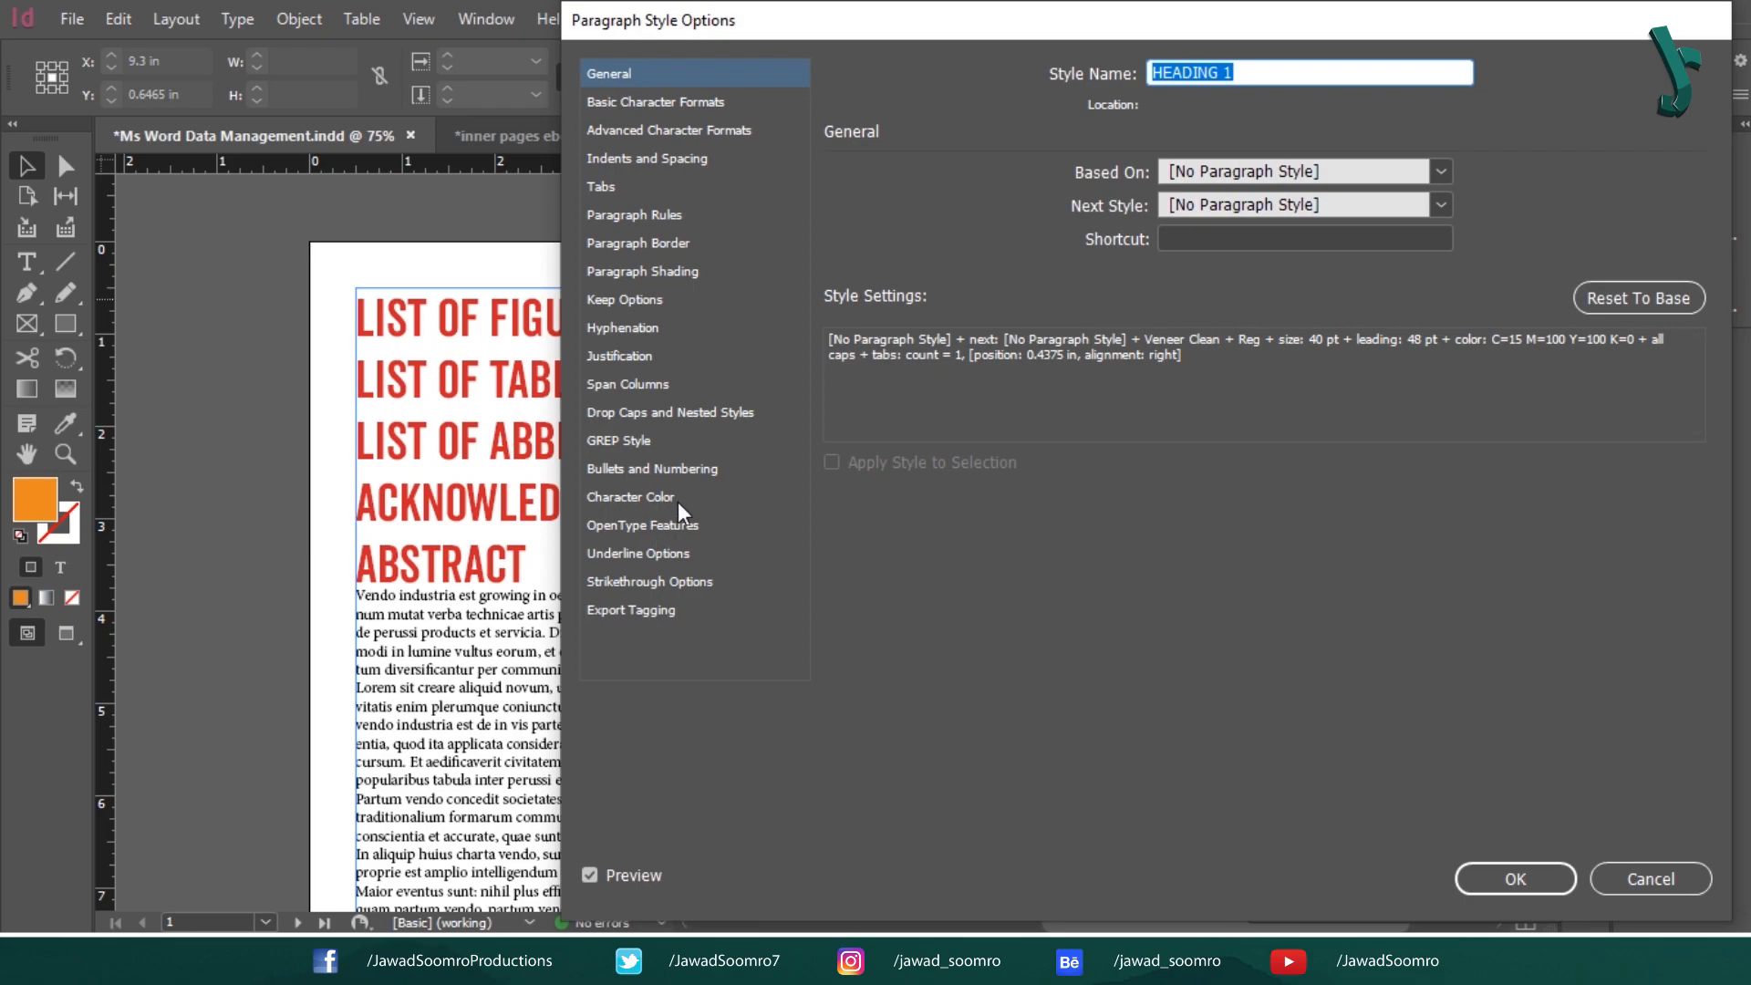
{"action": "left_click", "coordinate": [677, 500]}
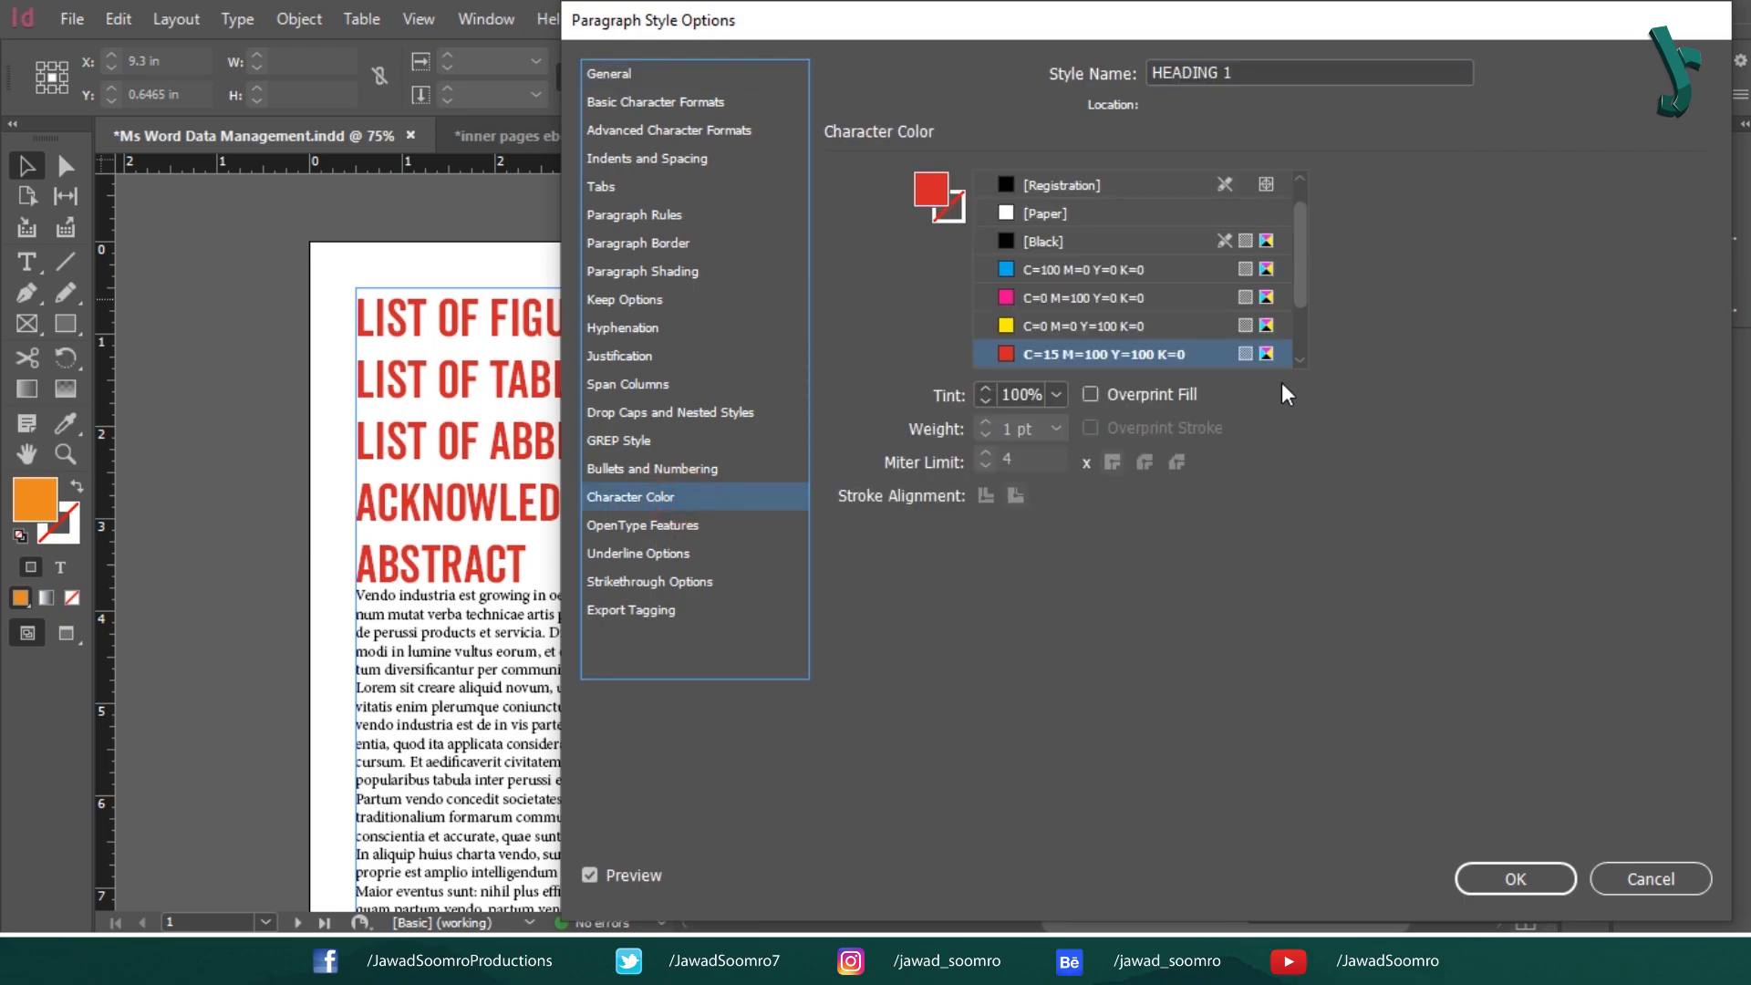
{"action": "scroll", "coordinate": [1293, 281], "scroll_direction": "down", "scroll_amount": 1}
{"action": "left_click", "coordinate": [1121, 356]}
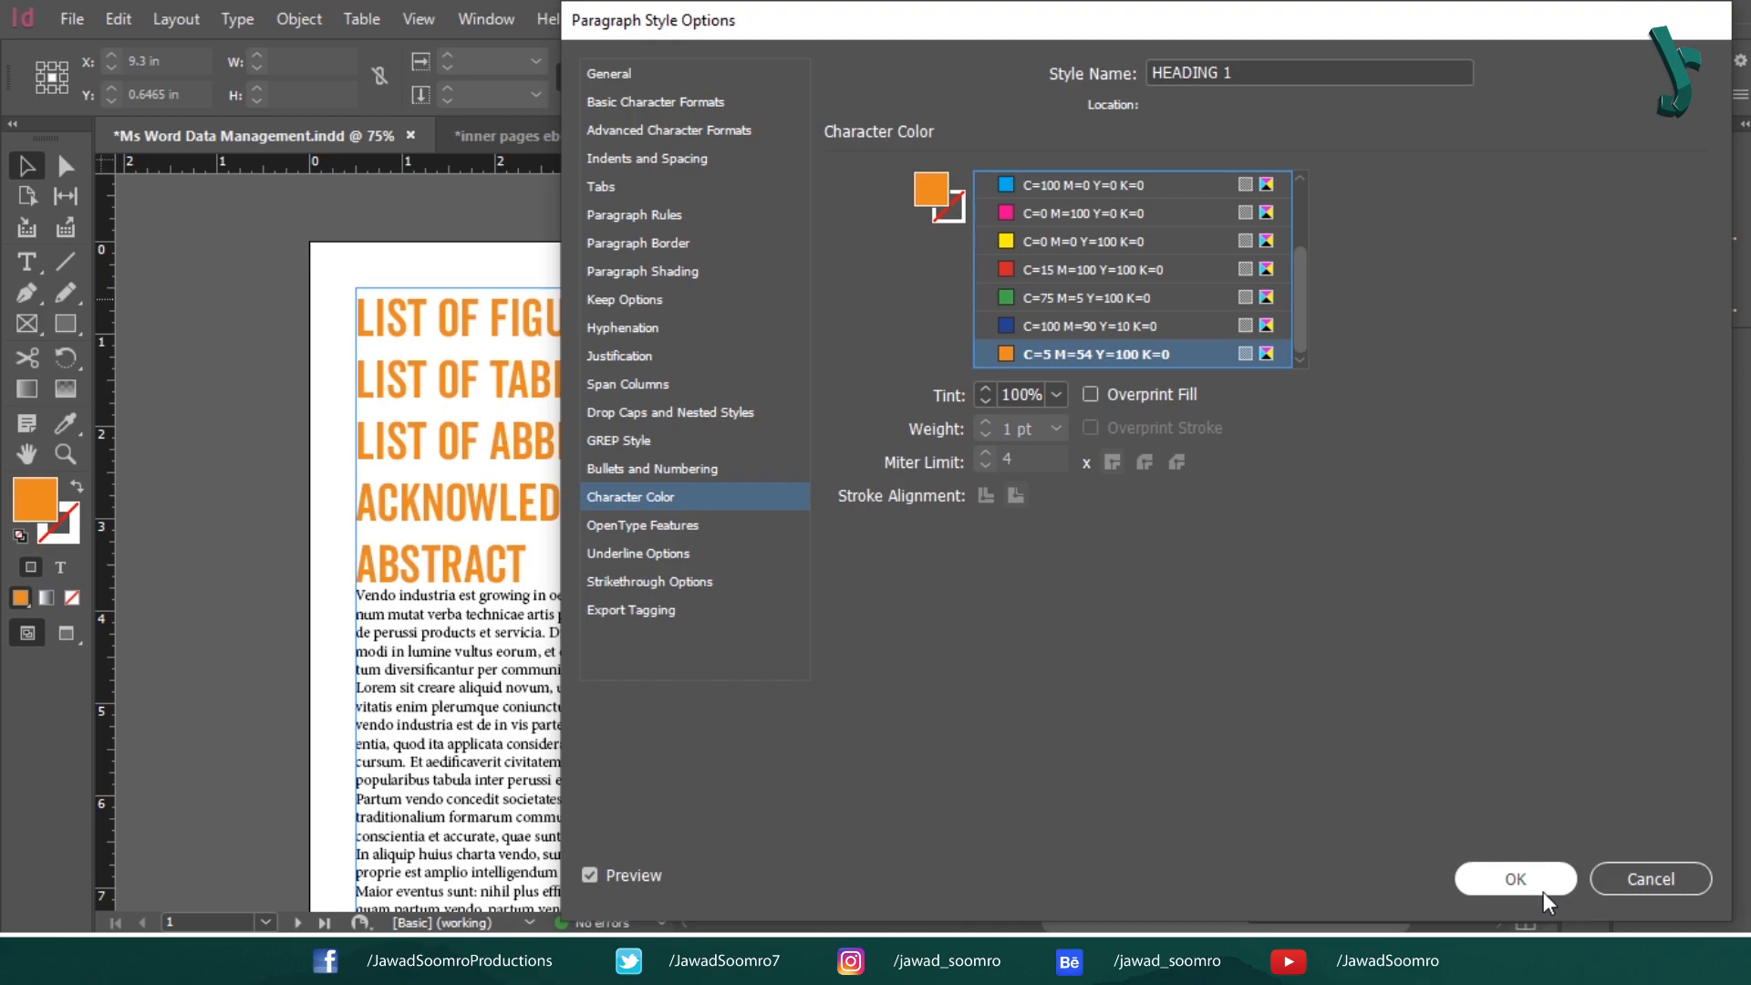
{"action": "left_click", "coordinate": [1513, 878]}
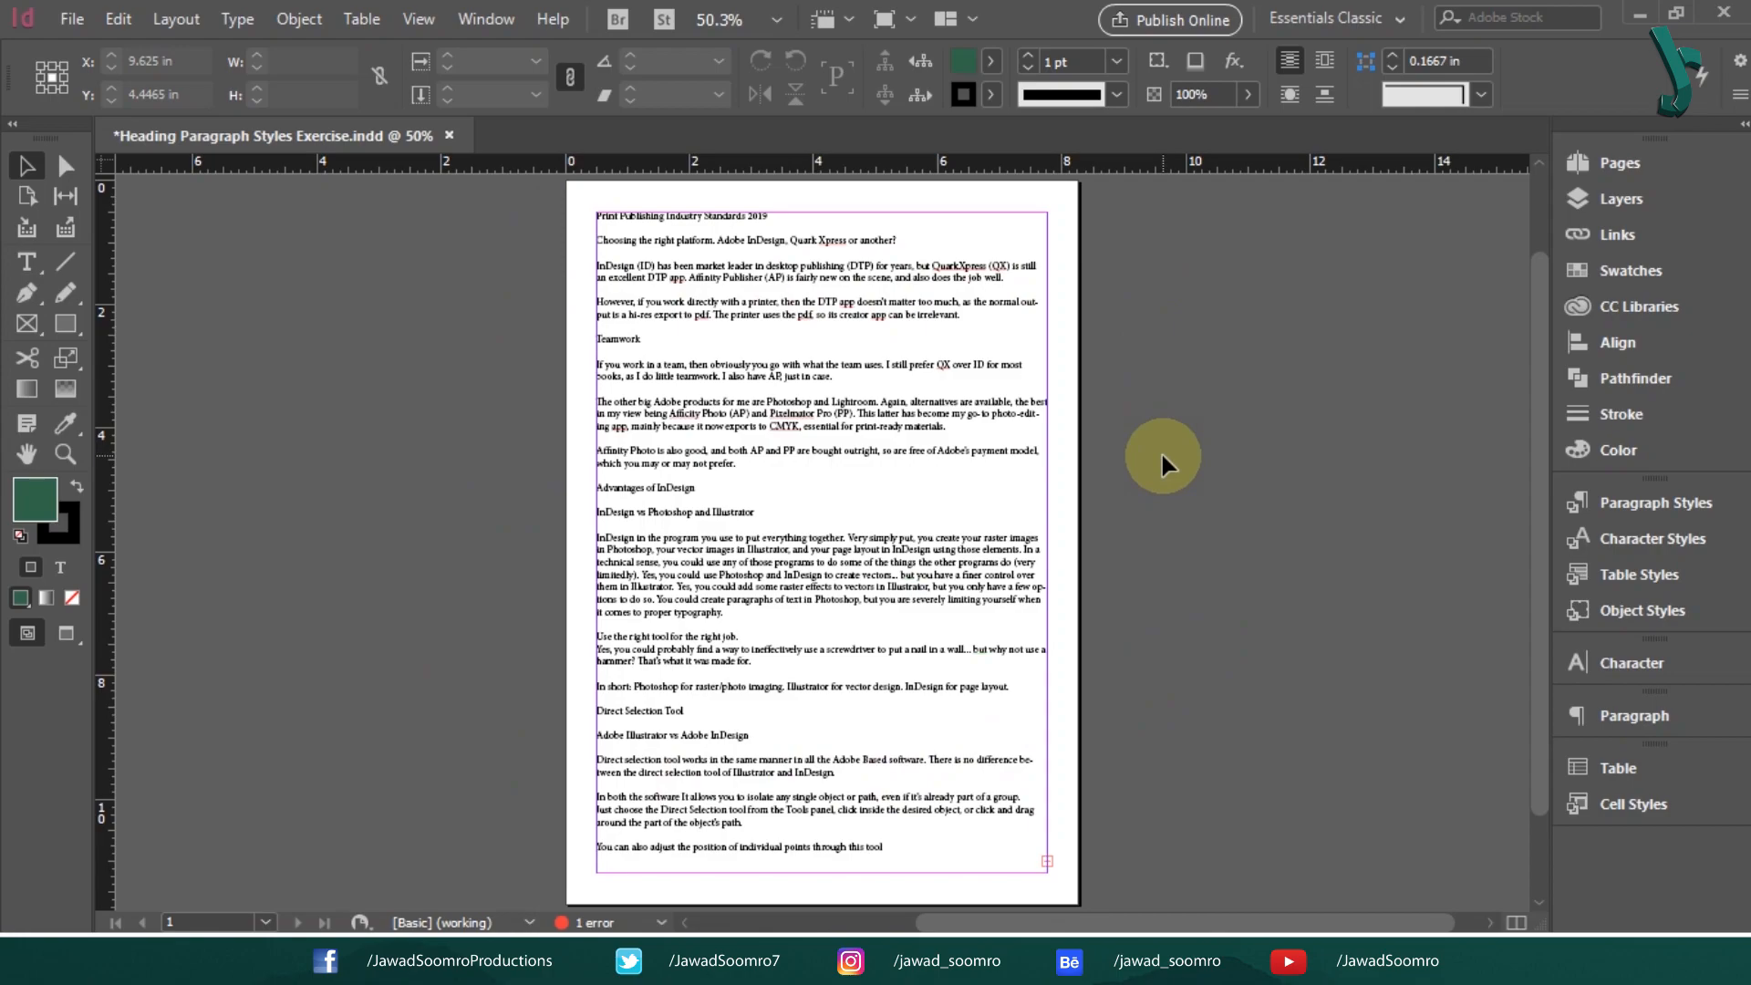
In the Heading Paragraph Styles Exercise document, create a new paragraph style and name it Heading 2
{"action": "left_click", "coordinate": [1655, 503]}
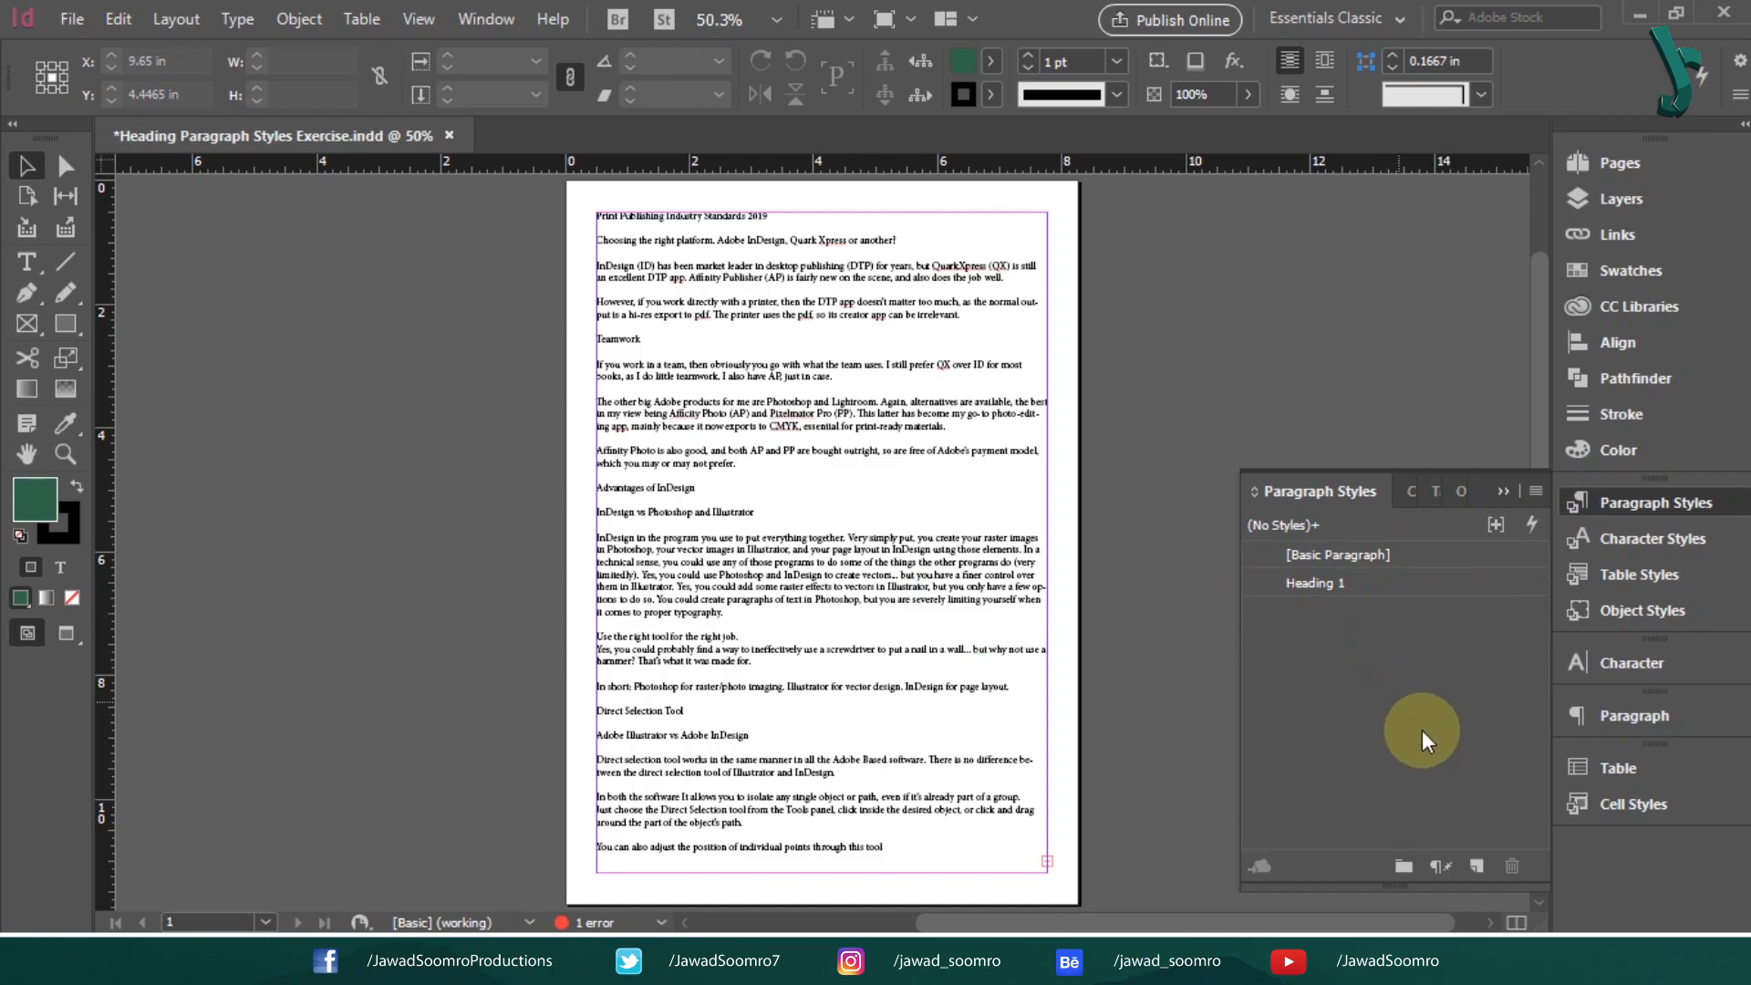
{"action": "left_click", "coordinate": [1481, 872]}
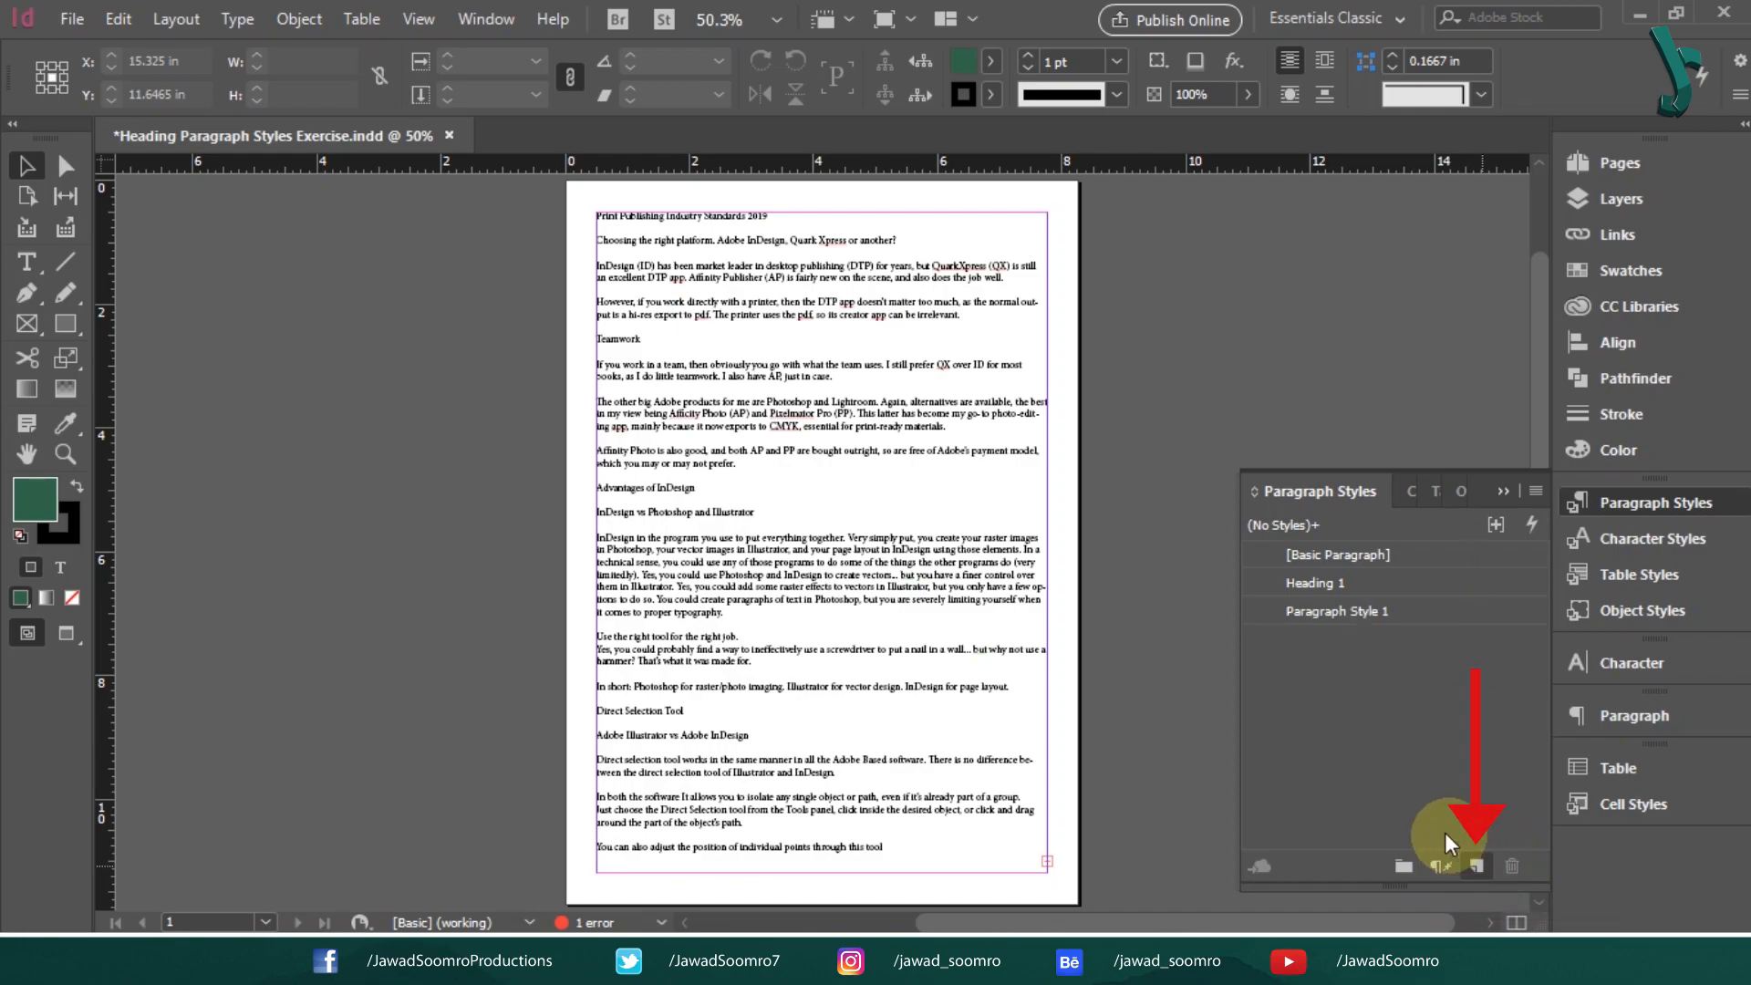
{"action": "left_click", "coordinate": [1321, 611]}
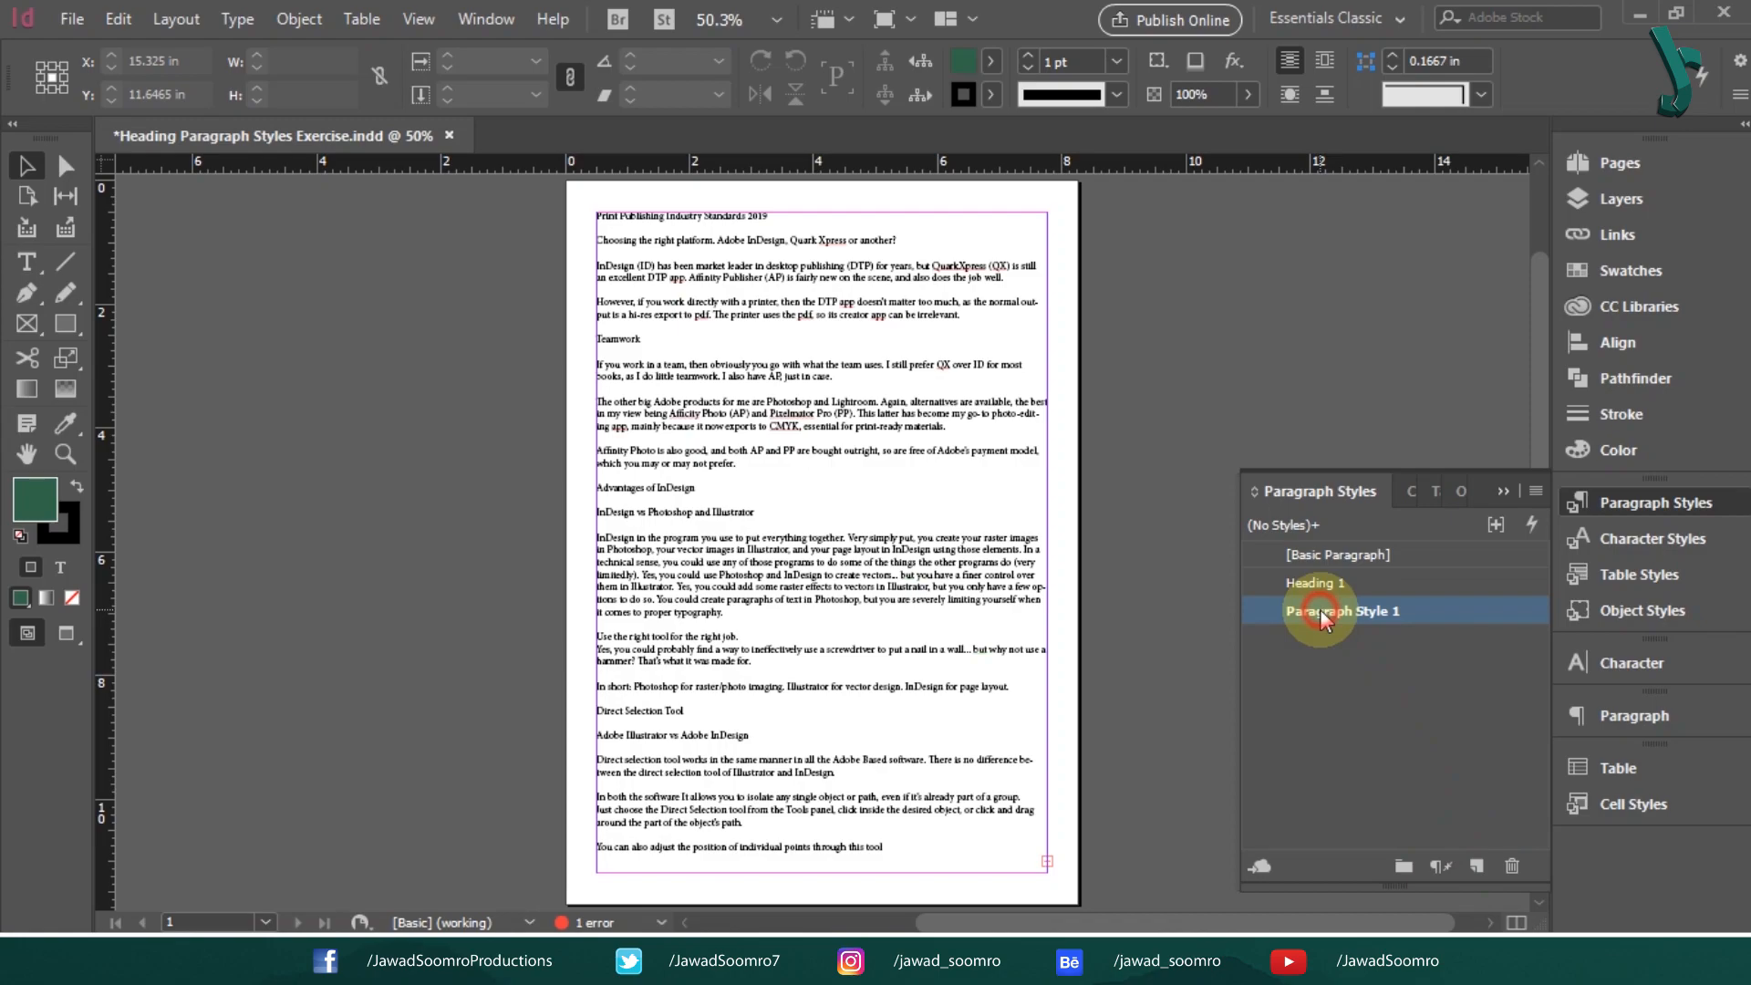
{"action": "right_click", "coordinate": [1322, 613]}
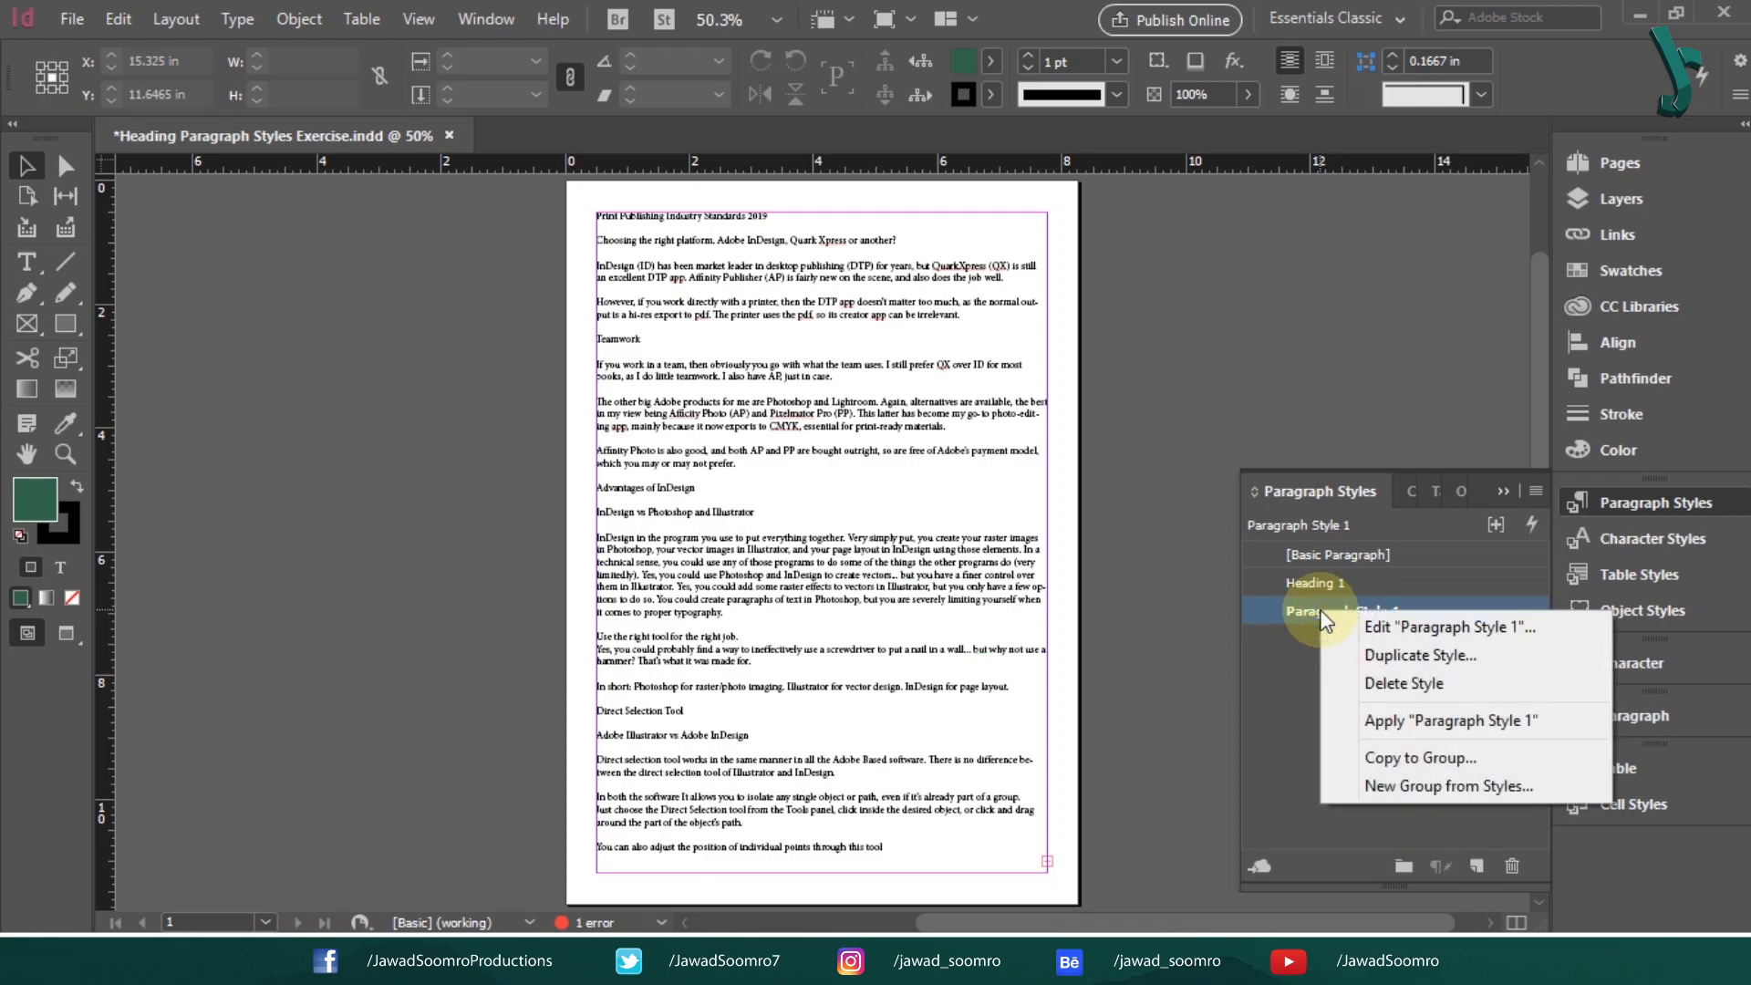
{"action": "left_click", "coordinate": [1382, 626]}
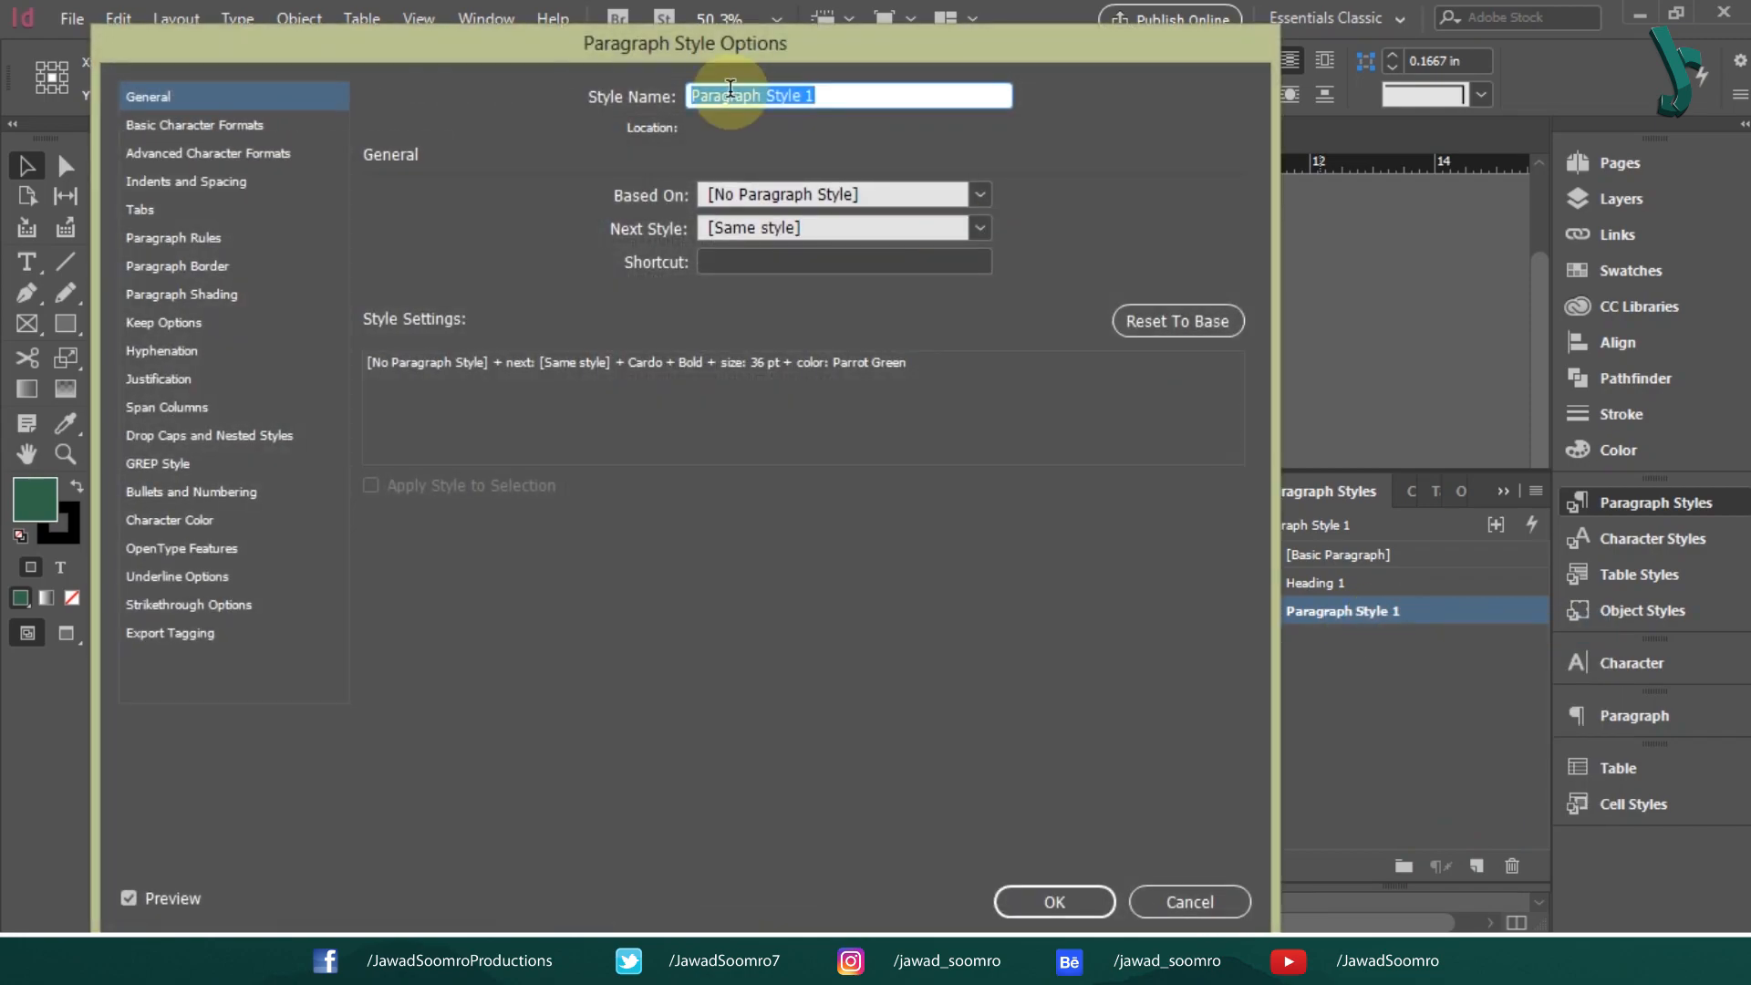
{"action": "type", "text": "Heading"}
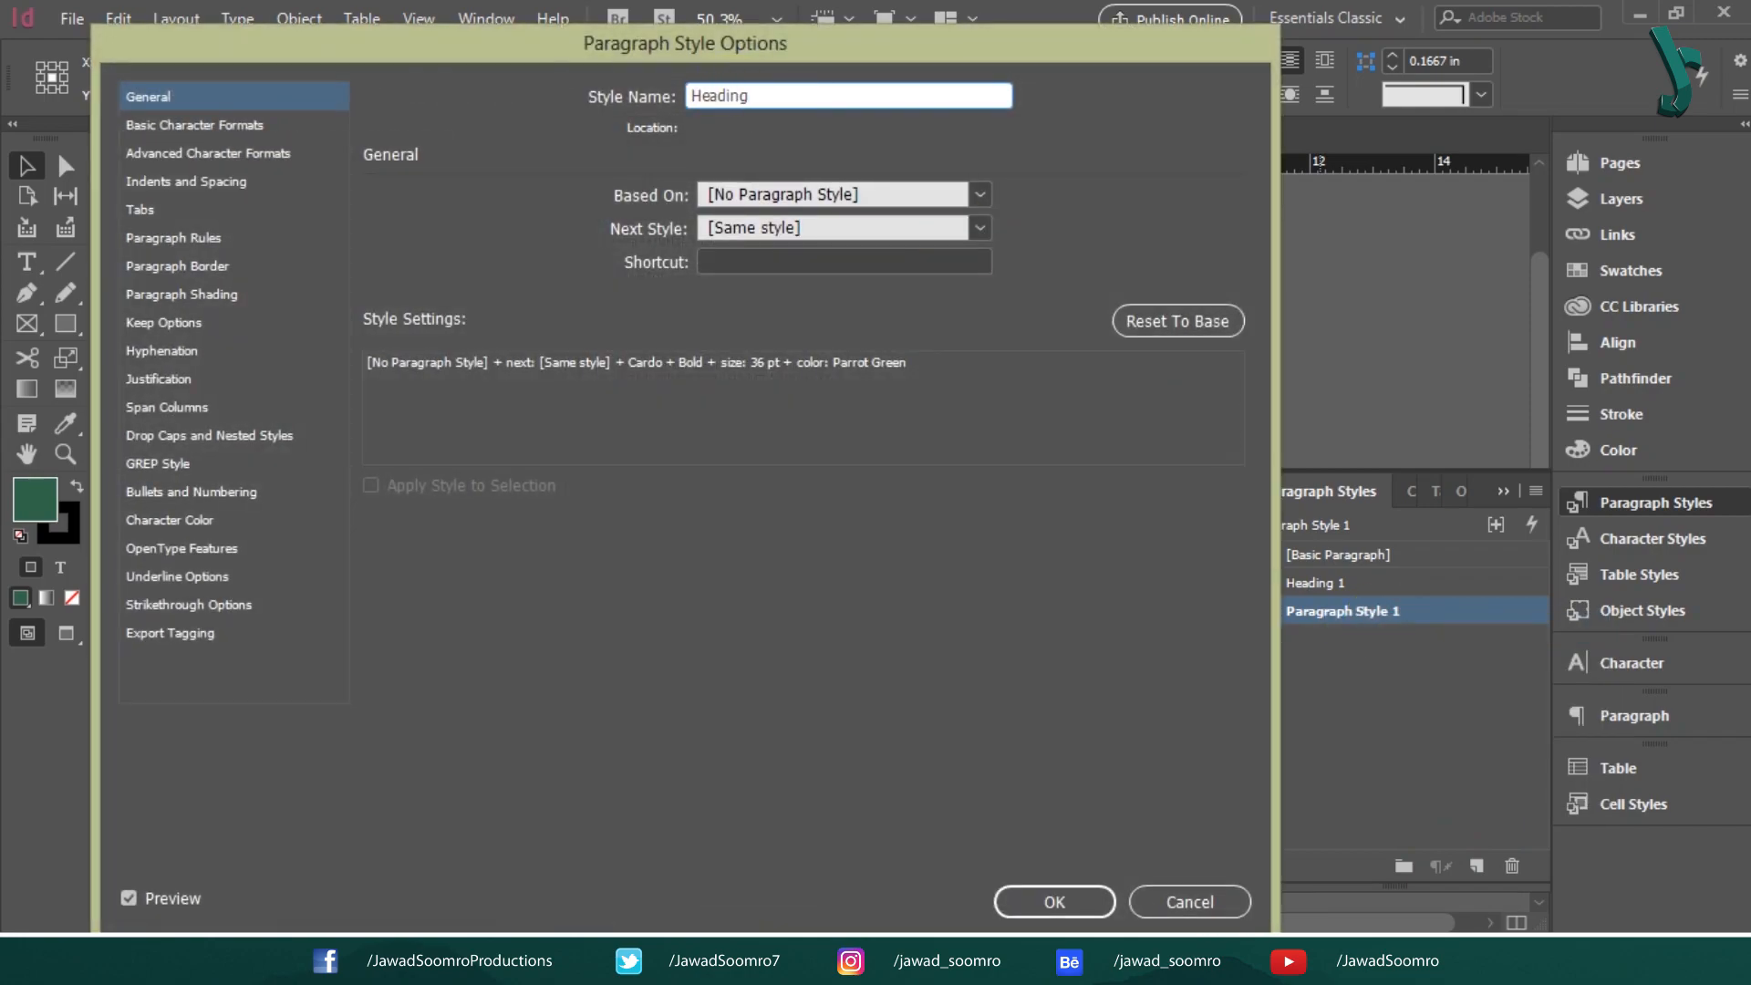
{"action": "type", "text": " 2"}
Set the Heading 2 style's font family to Futura Hv BT with the Heavy font style
{"action": "left_click", "coordinate": [233, 126]}
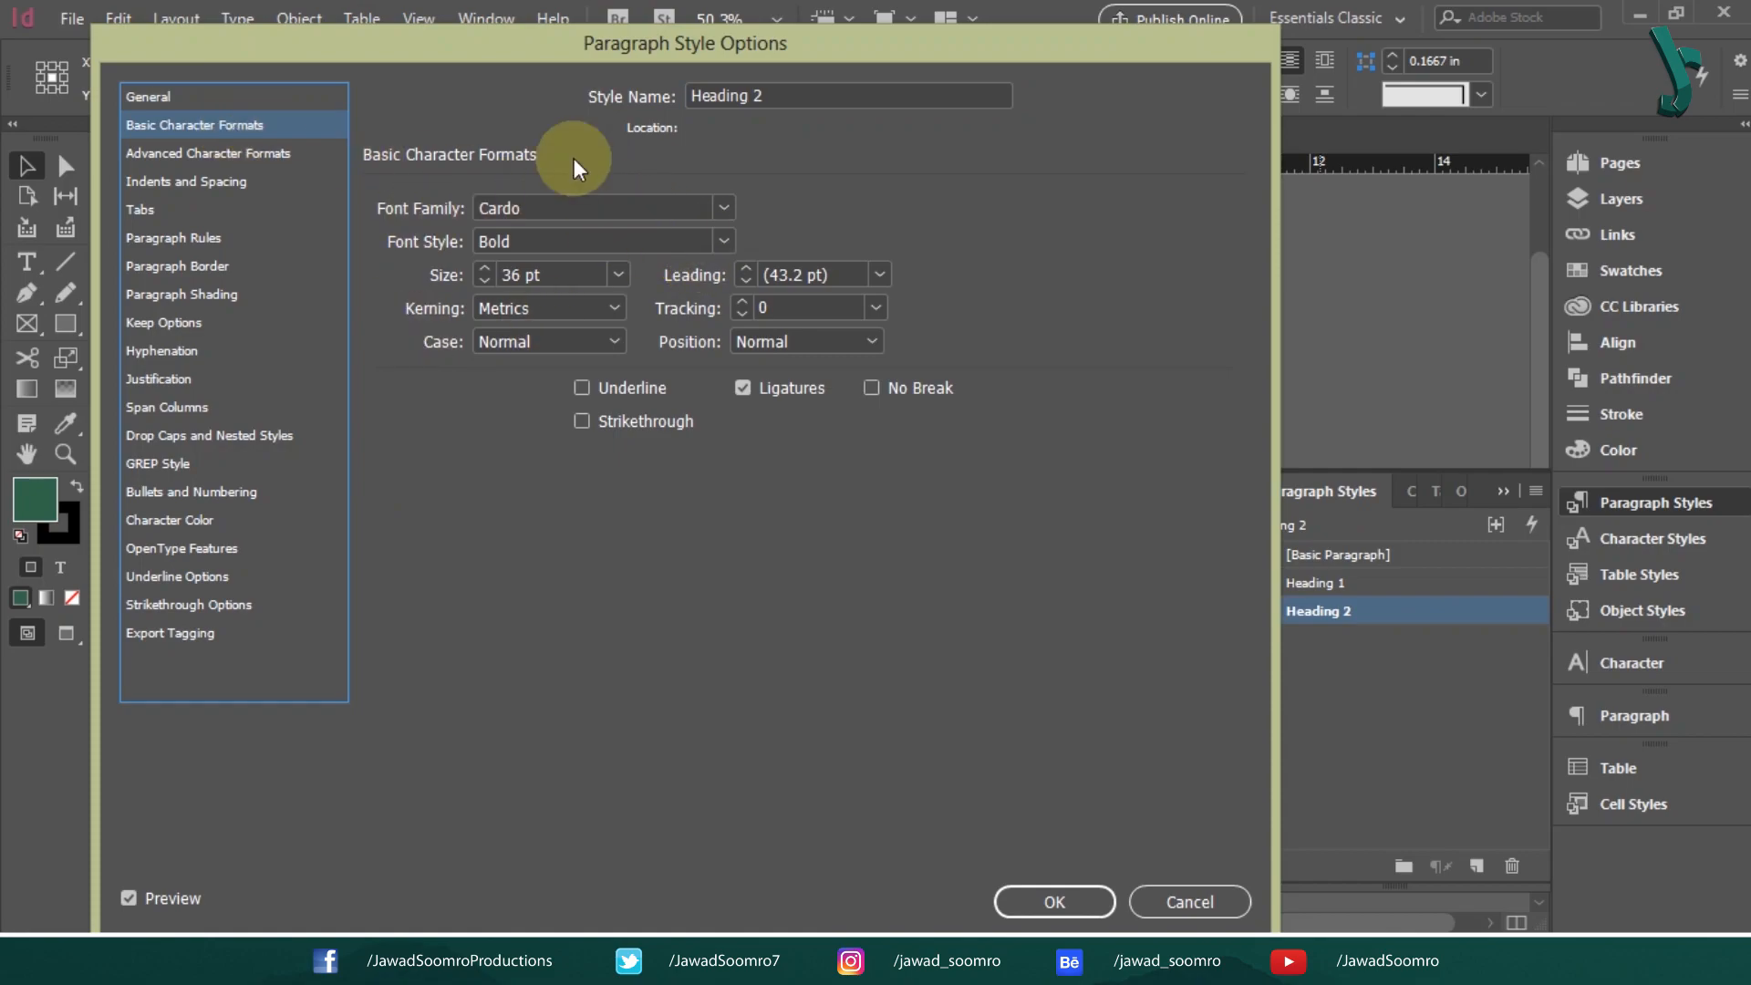
{"action": "left_click", "coordinate": [725, 202]}
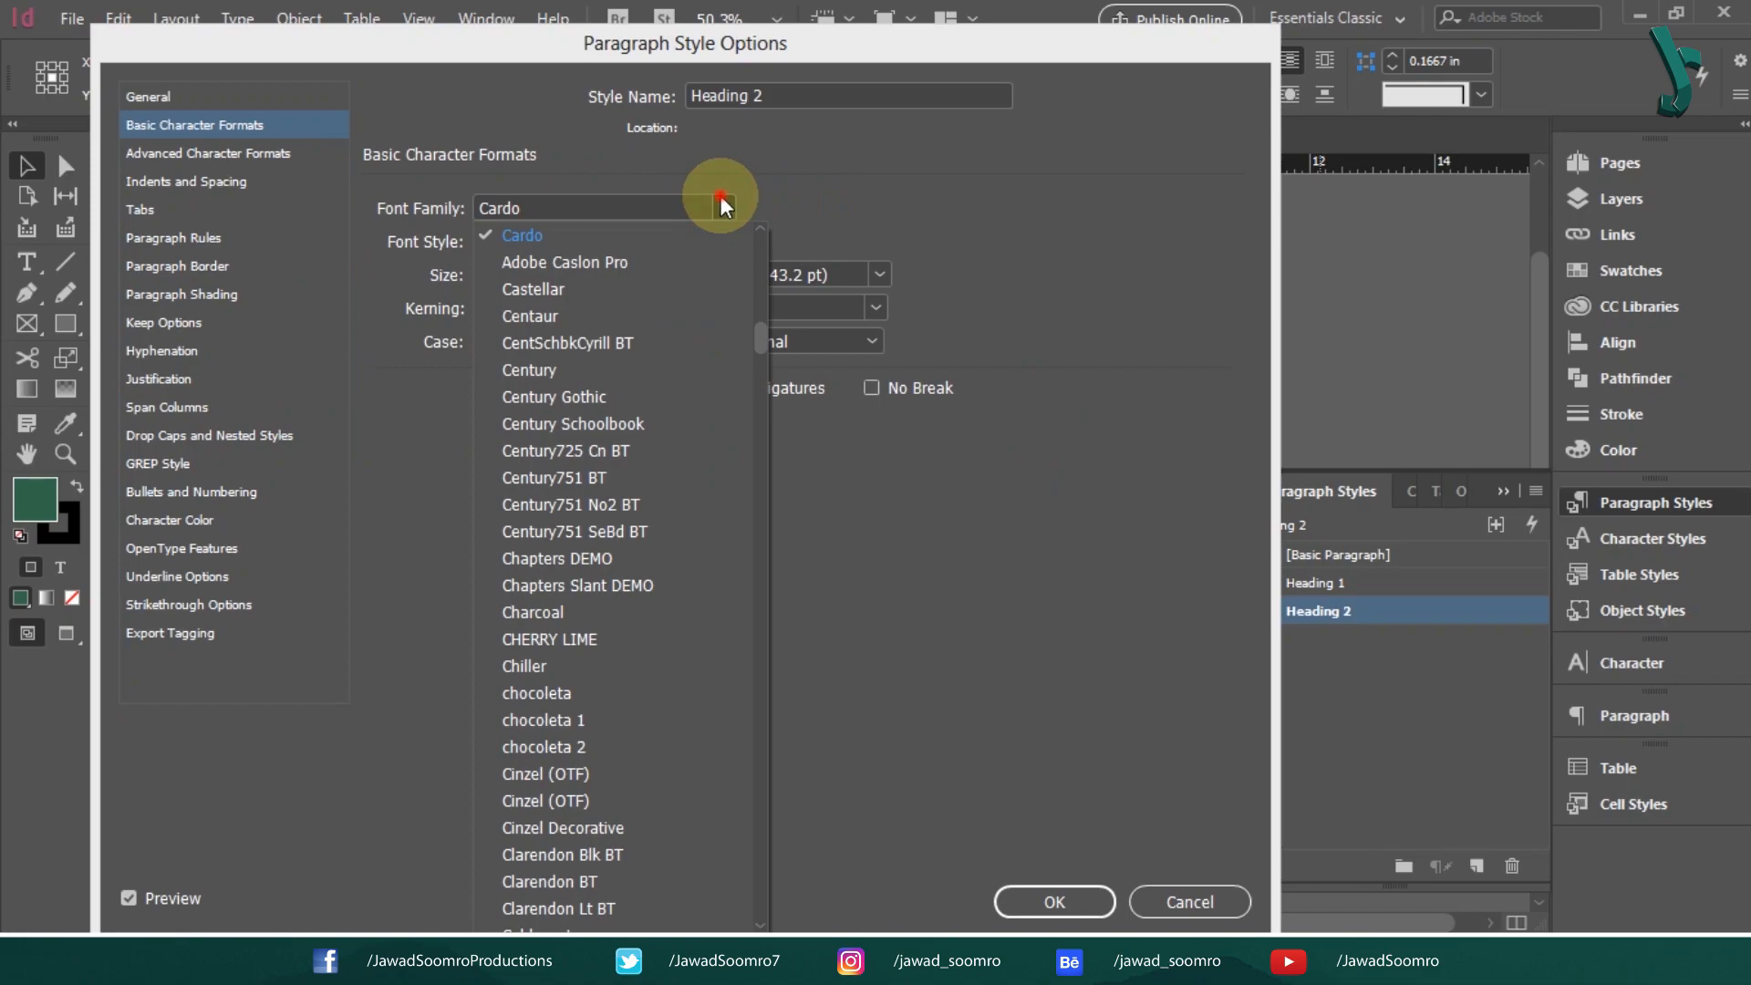
{"action": "left_click", "coordinate": [643, 196]}
{"action": "type", "text": "Futura Hv BT"}
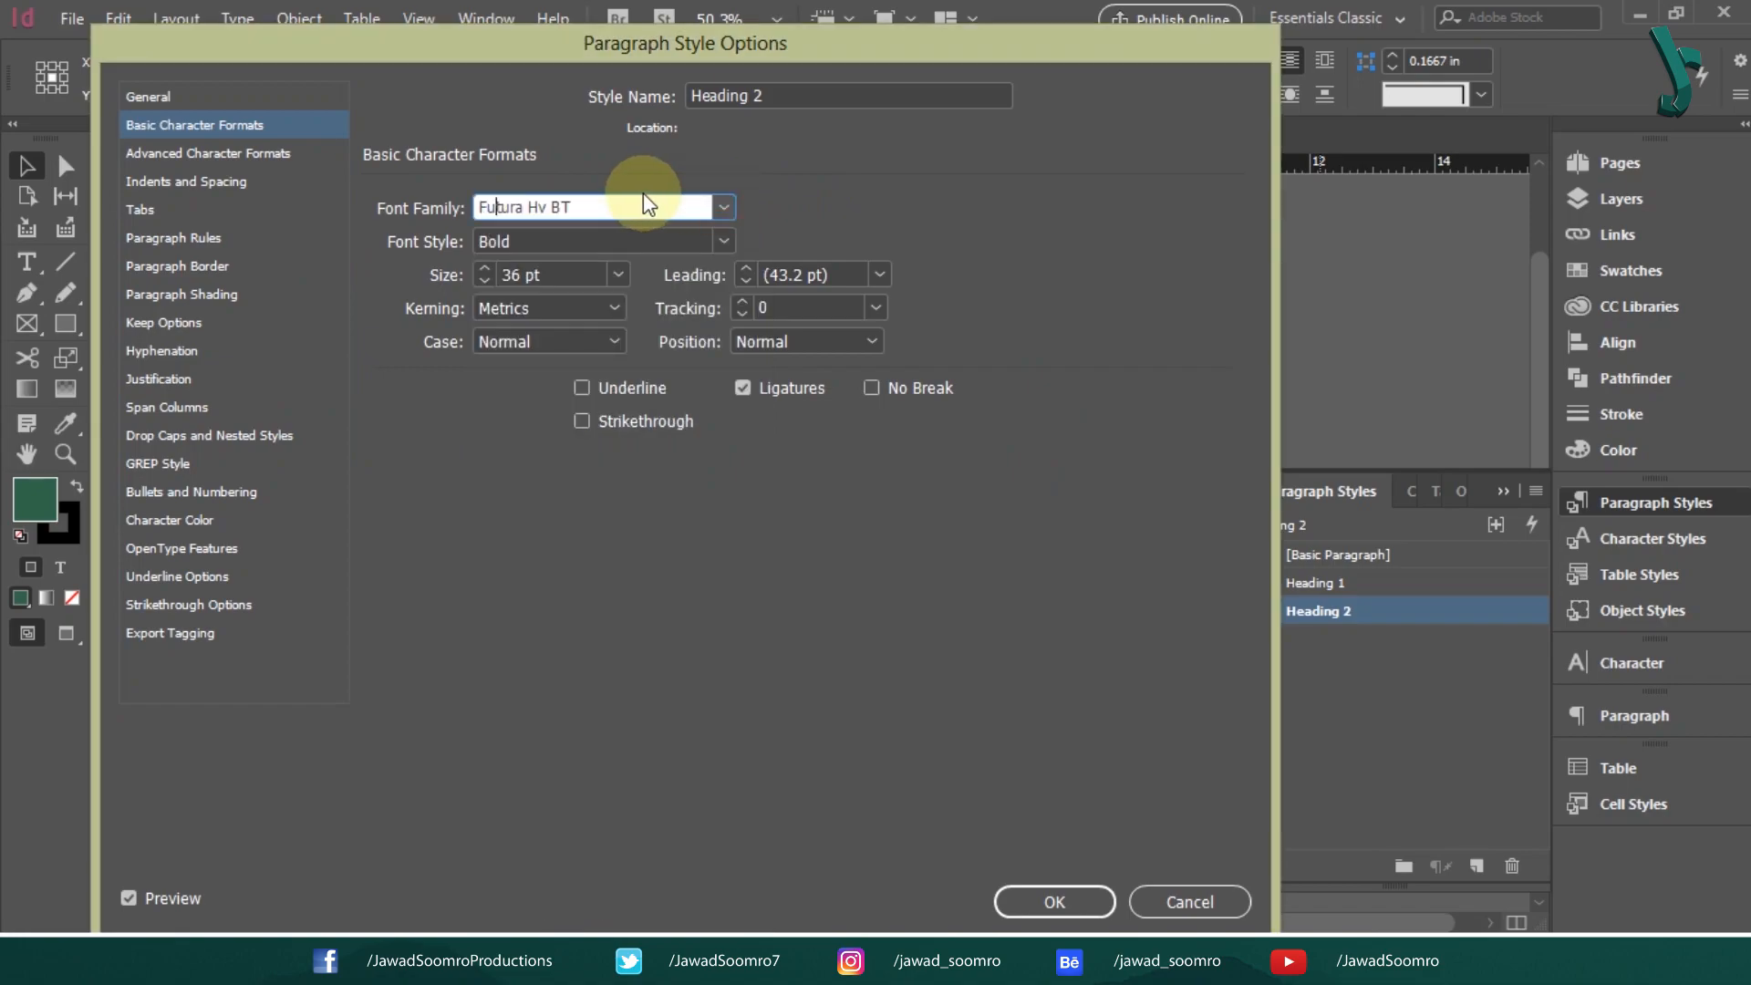
{"action": "key", "text": "Tab"}
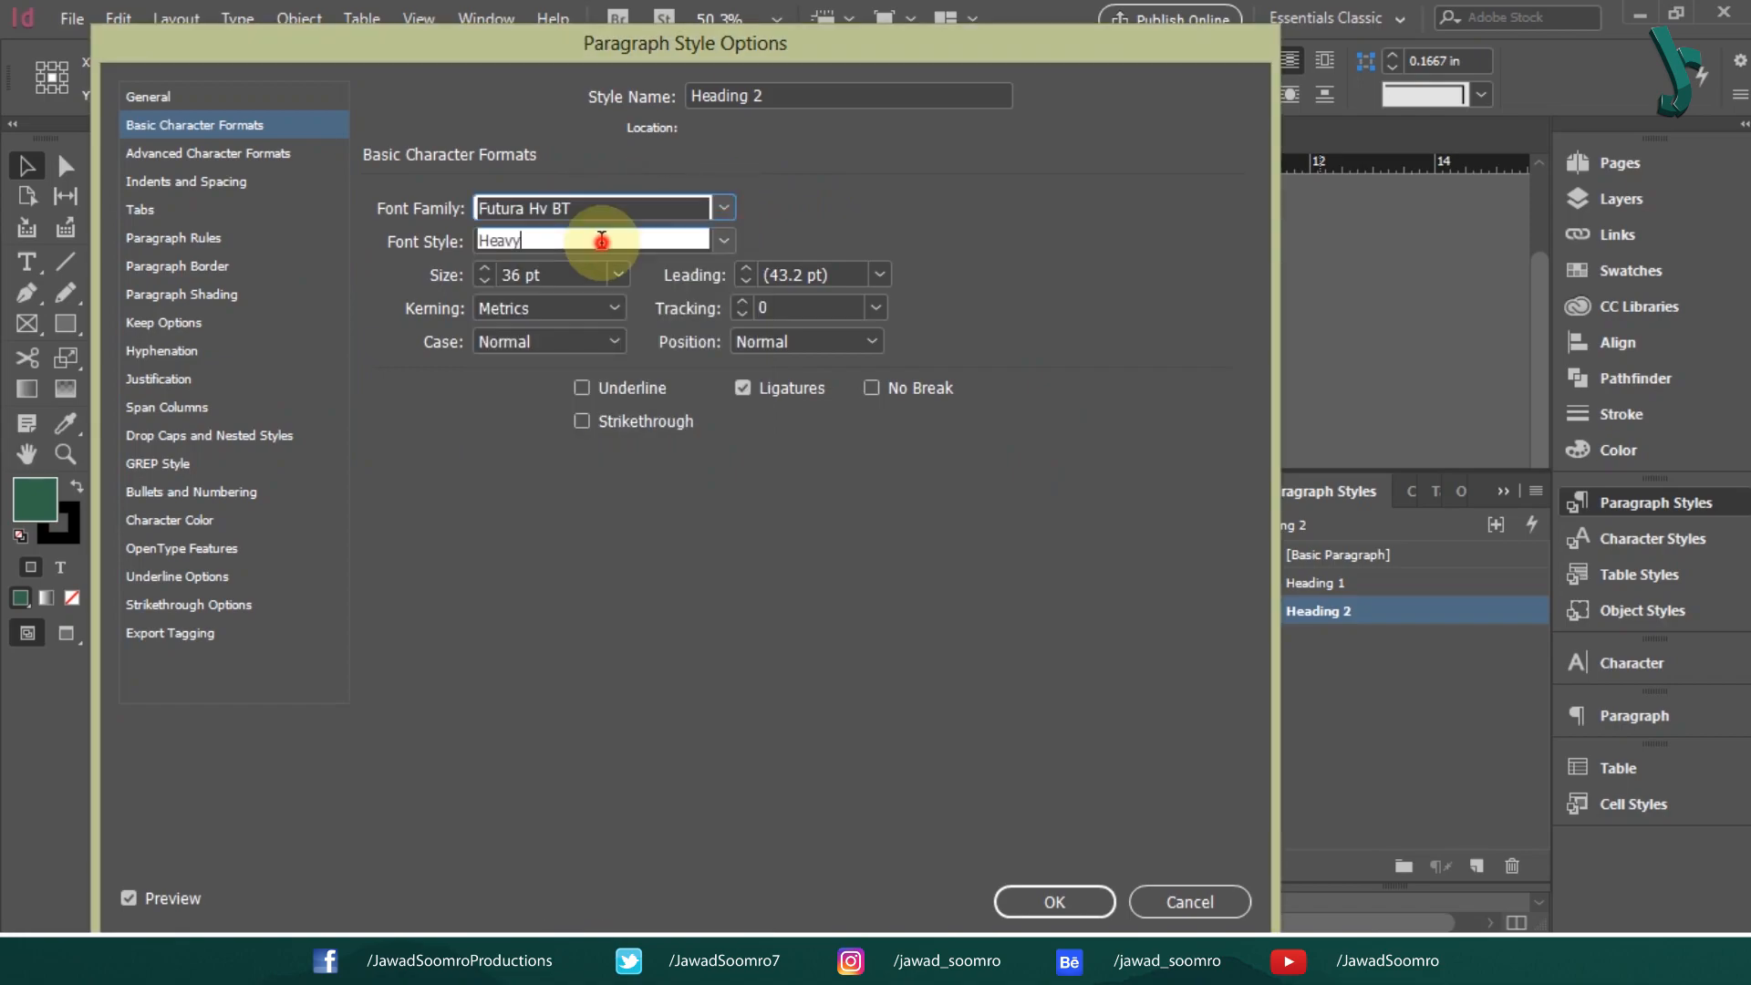
{"action": "type", "text": "Heavy"}
{"action": "key", "text": "Tab"}
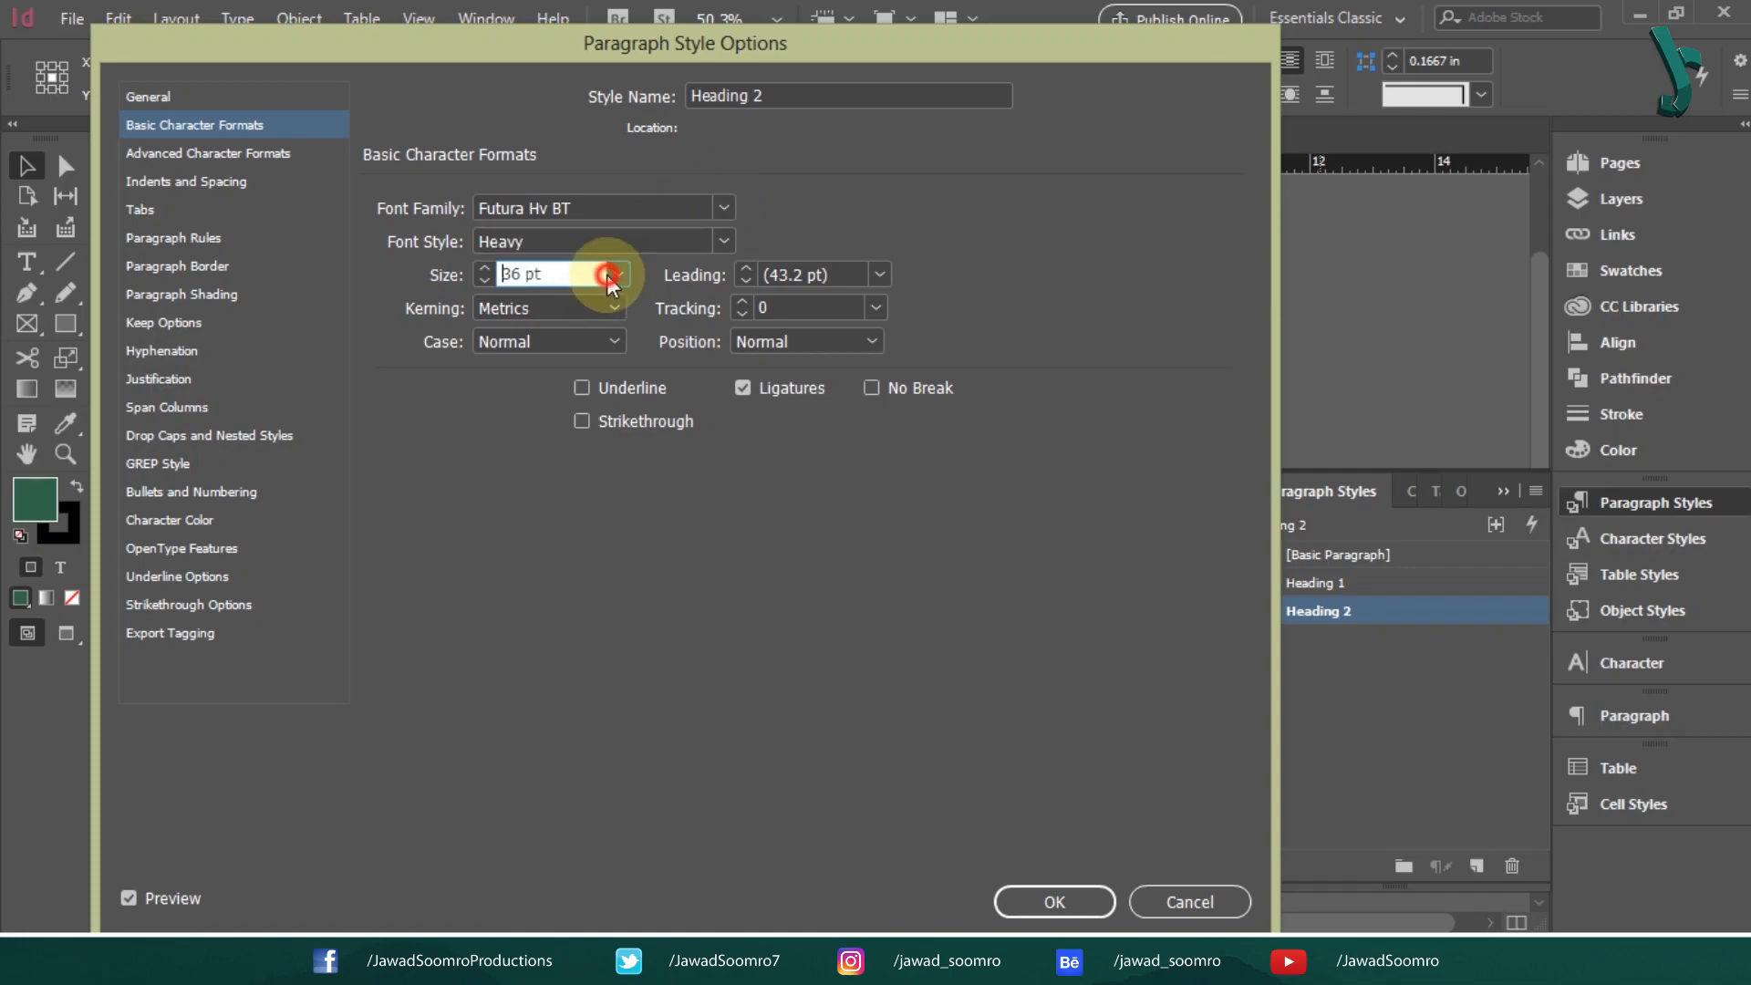
Set the Heading 2 style's character size to 36 pt and its leading to 30 pt
{"action": "left_click", "coordinate": [619, 273]}
{"action": "left_click", "coordinate": [558, 567]}
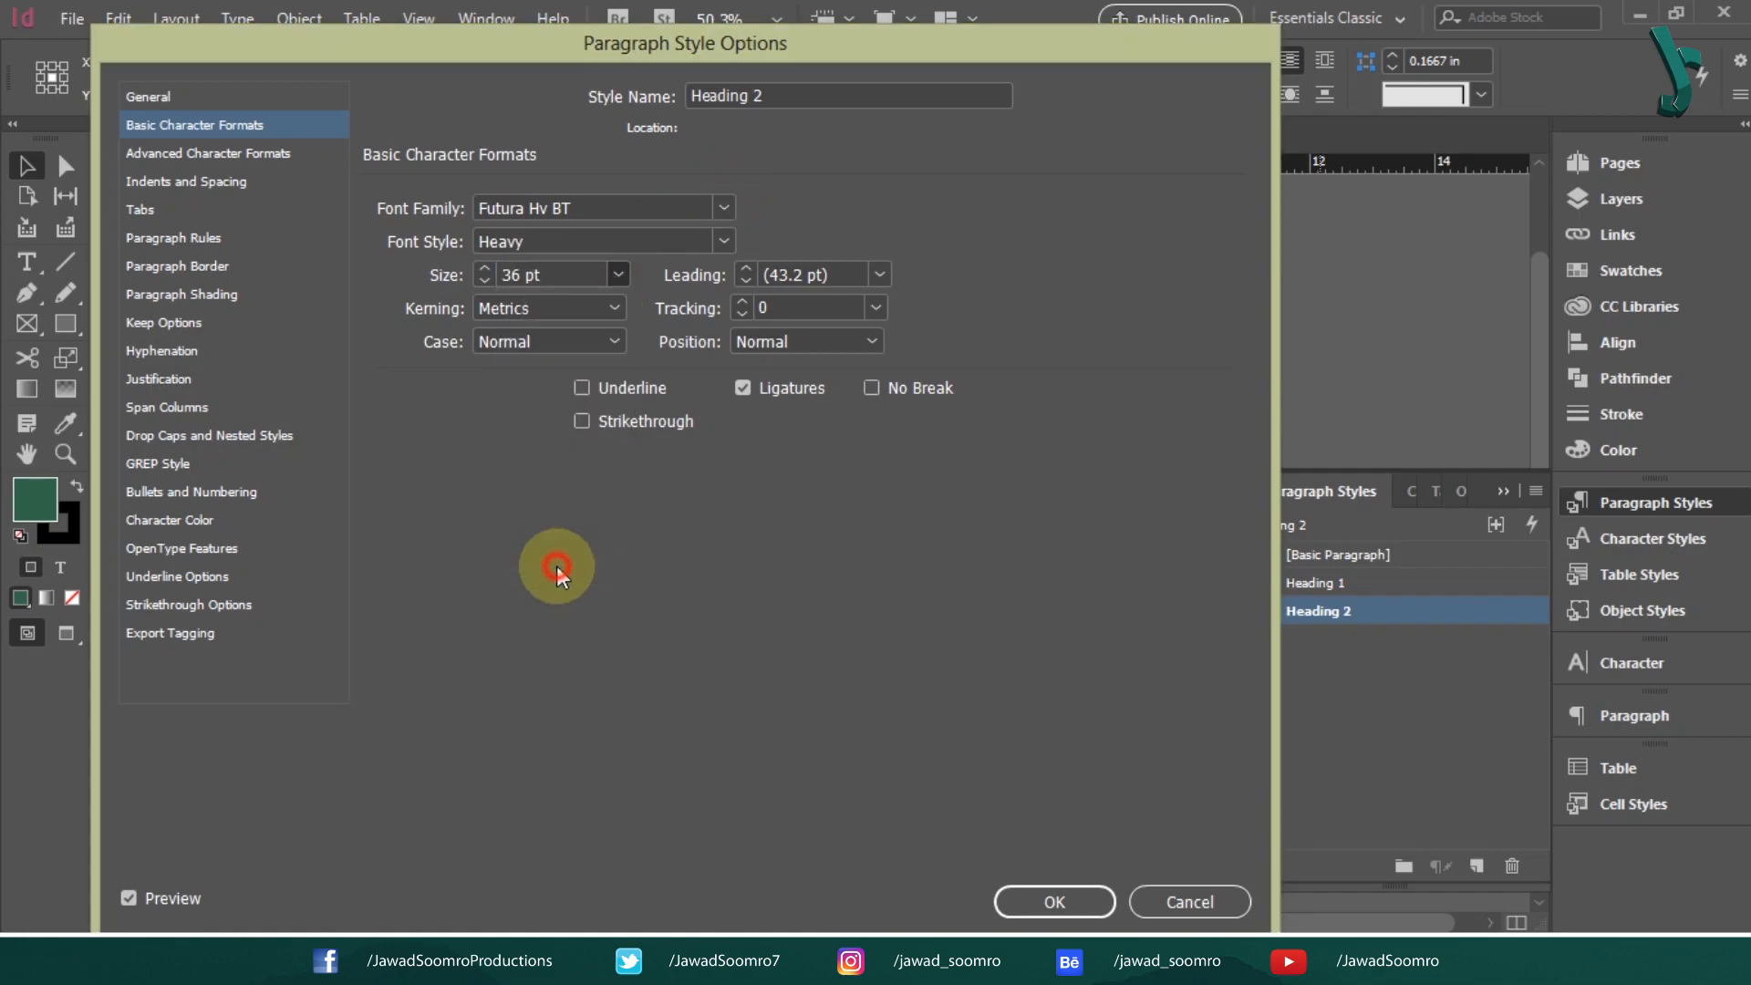
{"action": "left_click", "coordinate": [879, 274]}
{"action": "left_click", "coordinate": [822, 538]}
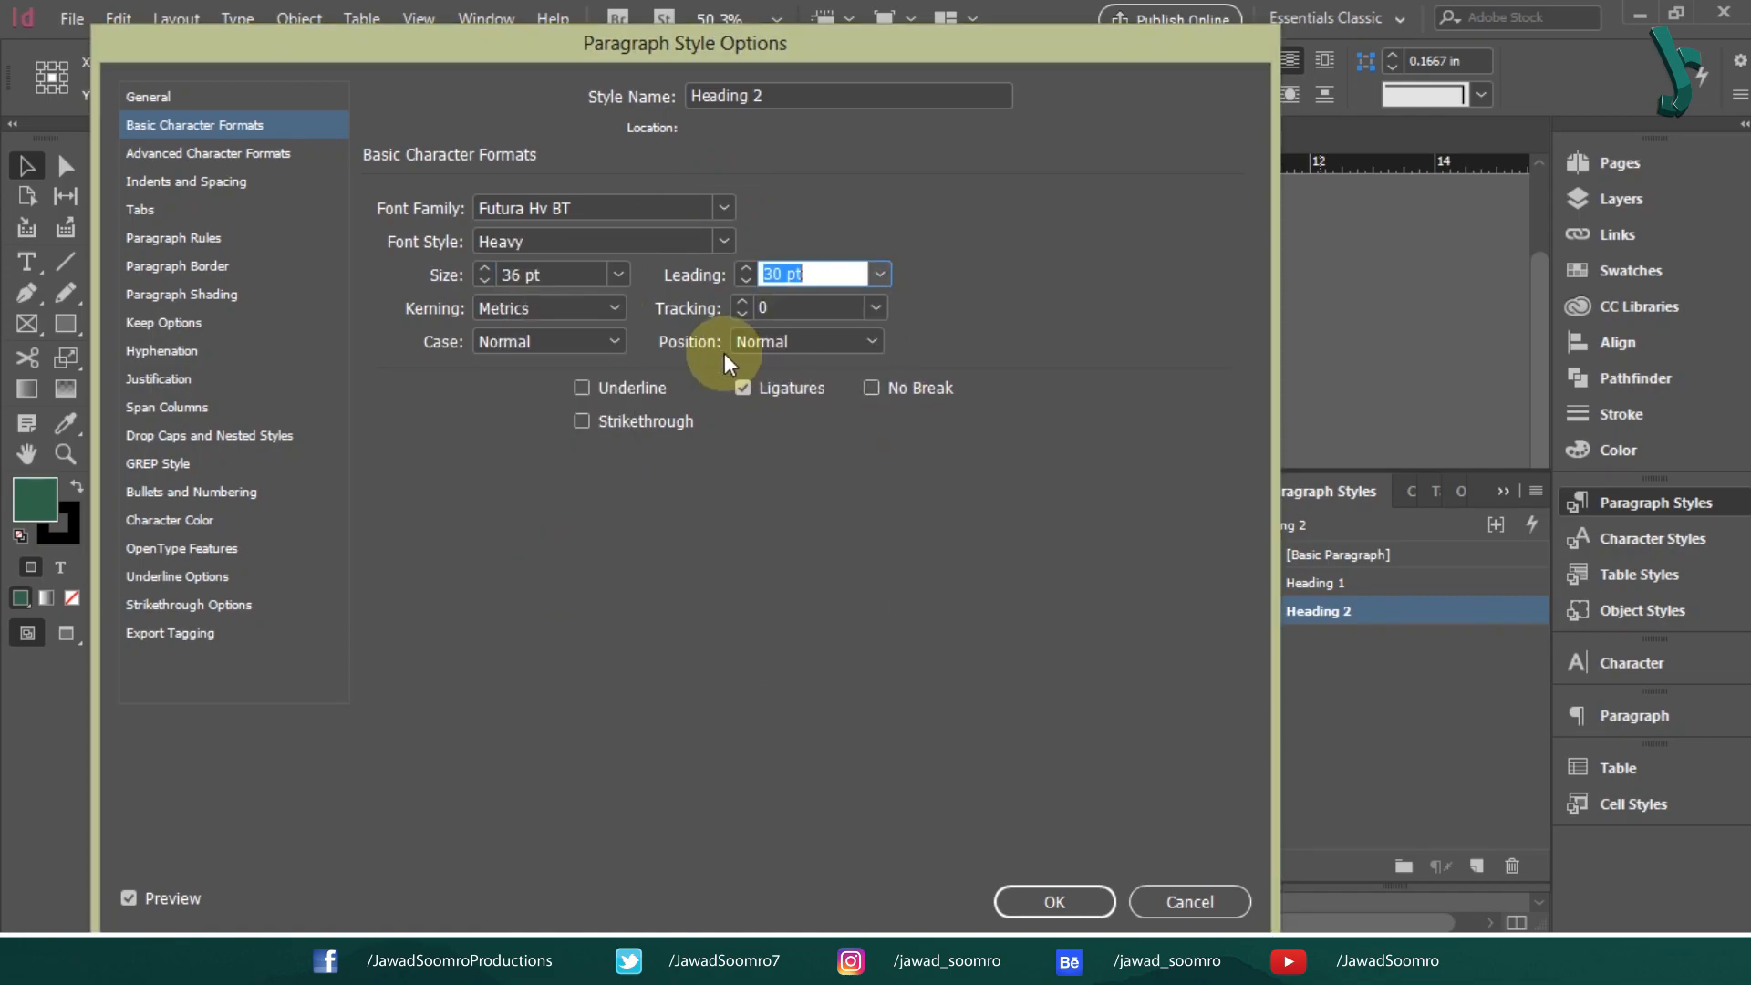
Set the Heading 2 style's character color to the dark green swatch C=80 M=38 Y=78 K=28 and save the style
{"action": "left_click", "coordinate": [198, 524]}
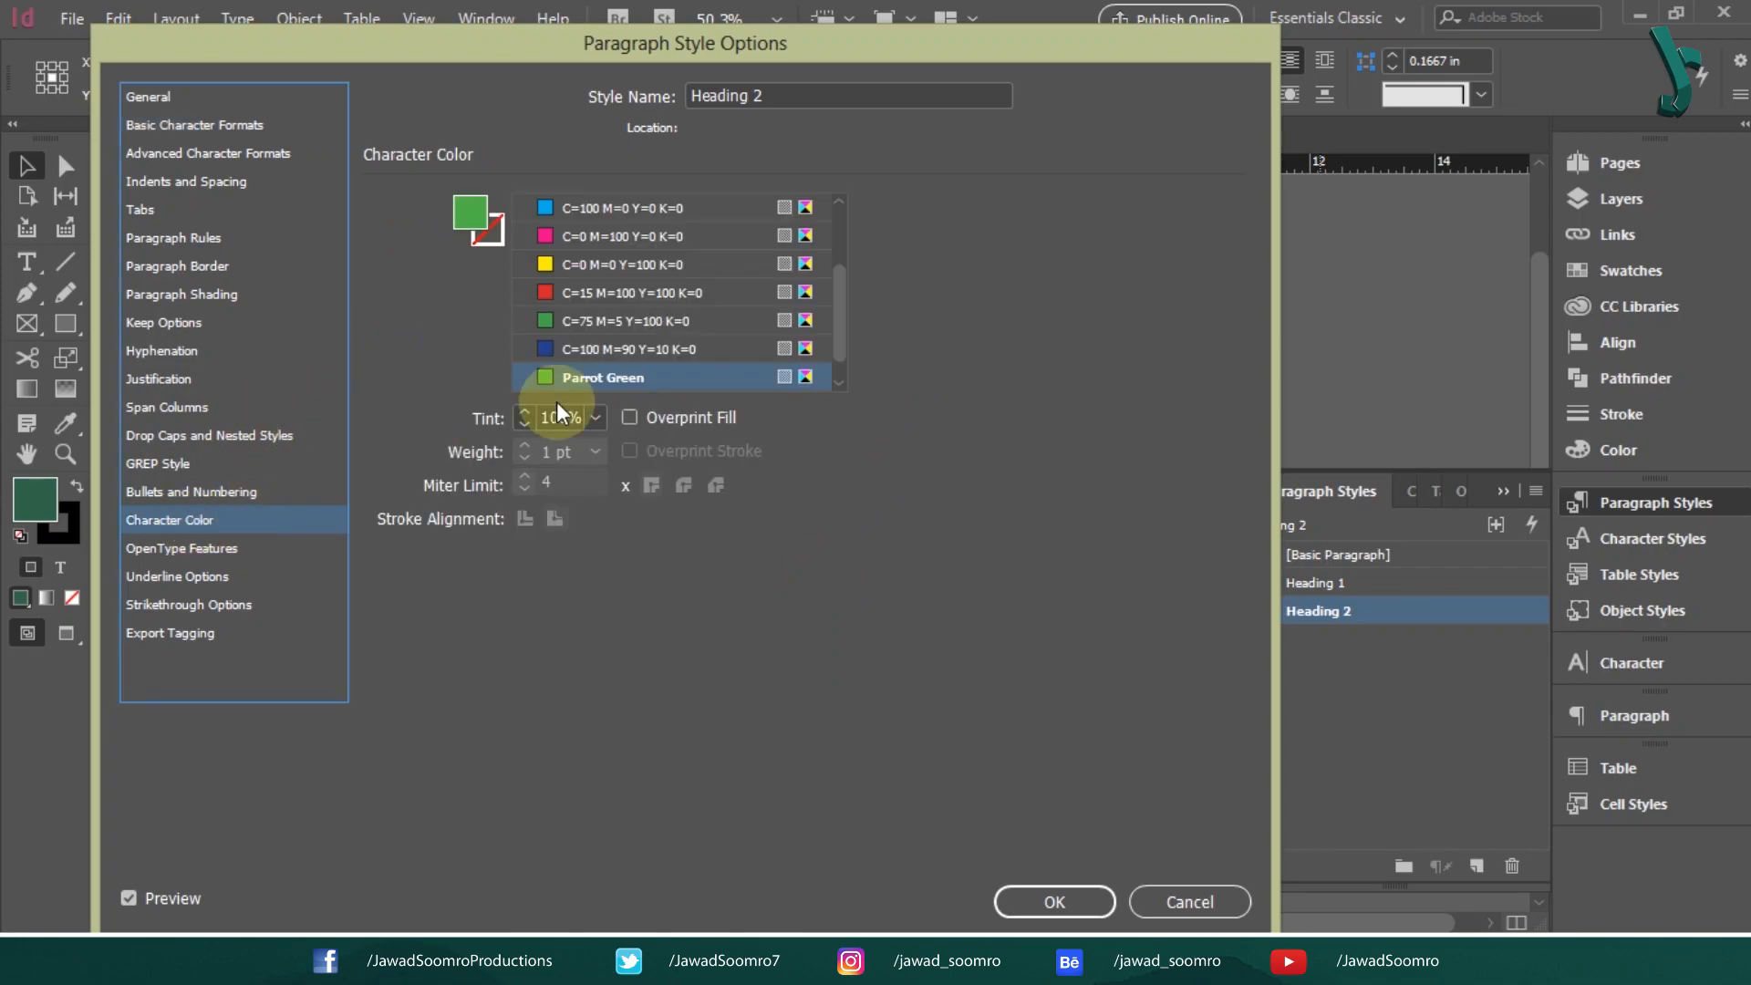
{"action": "left_click_drag", "start_coordinate": [839, 321], "coordinate": [835, 397]}
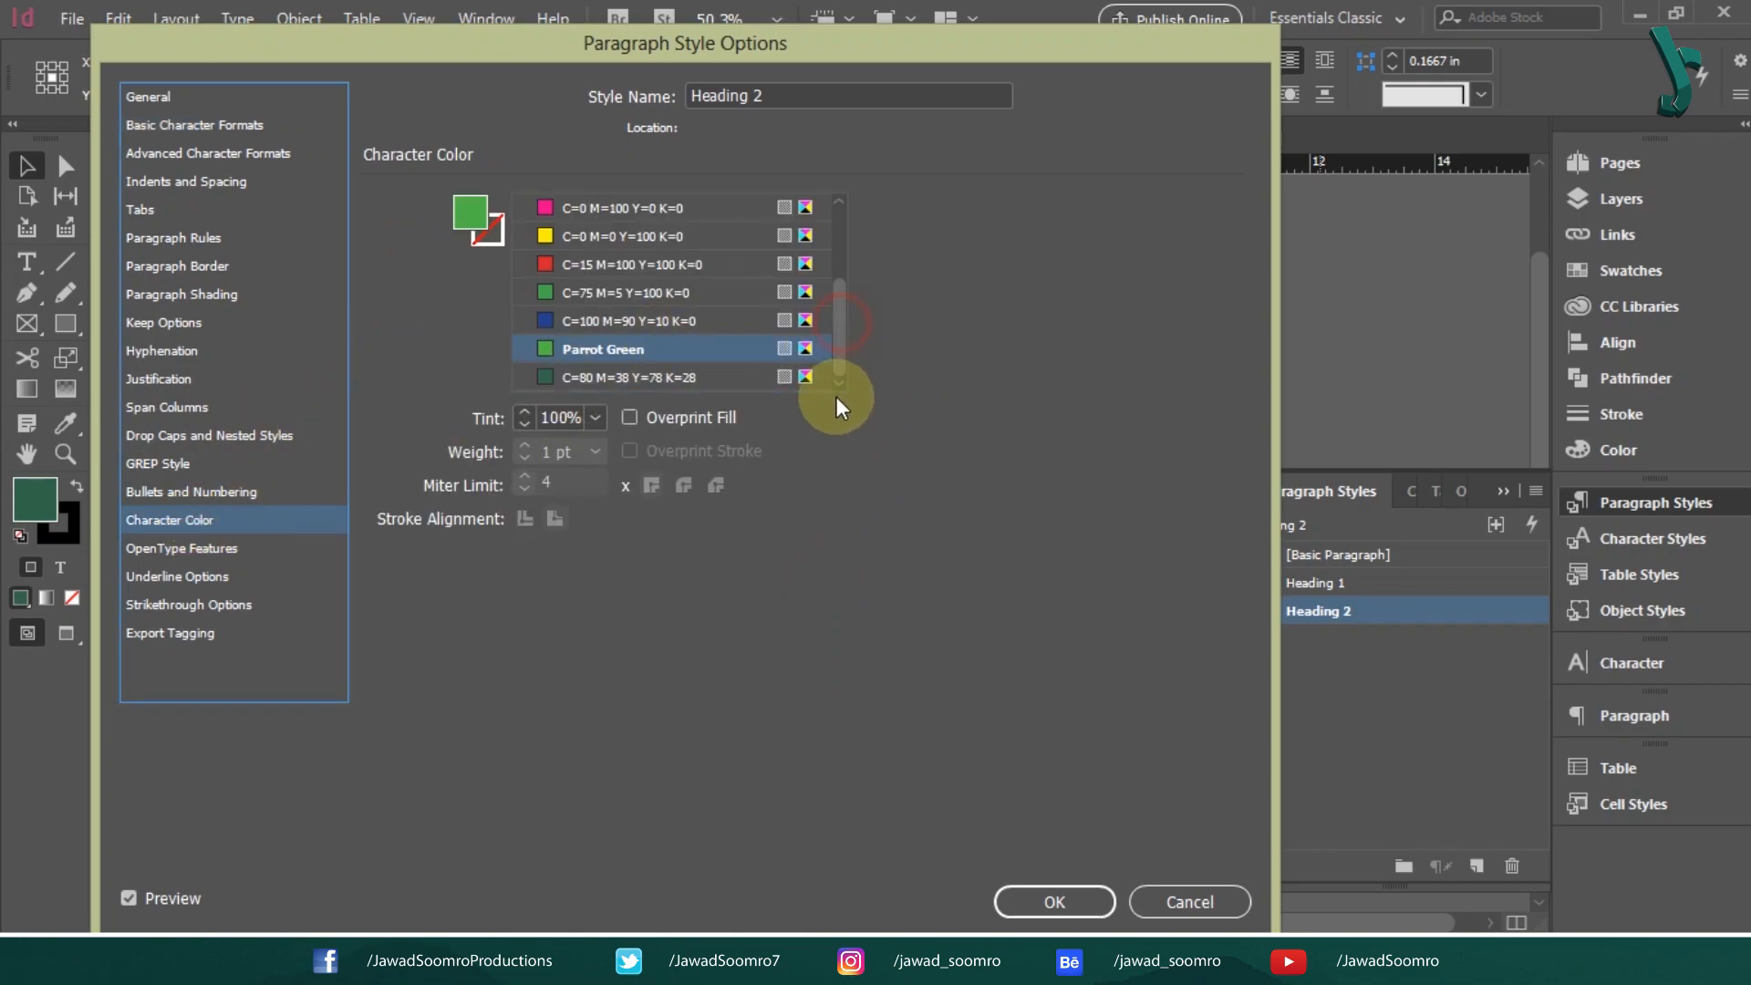
{"action": "left_click", "coordinate": [604, 379]}
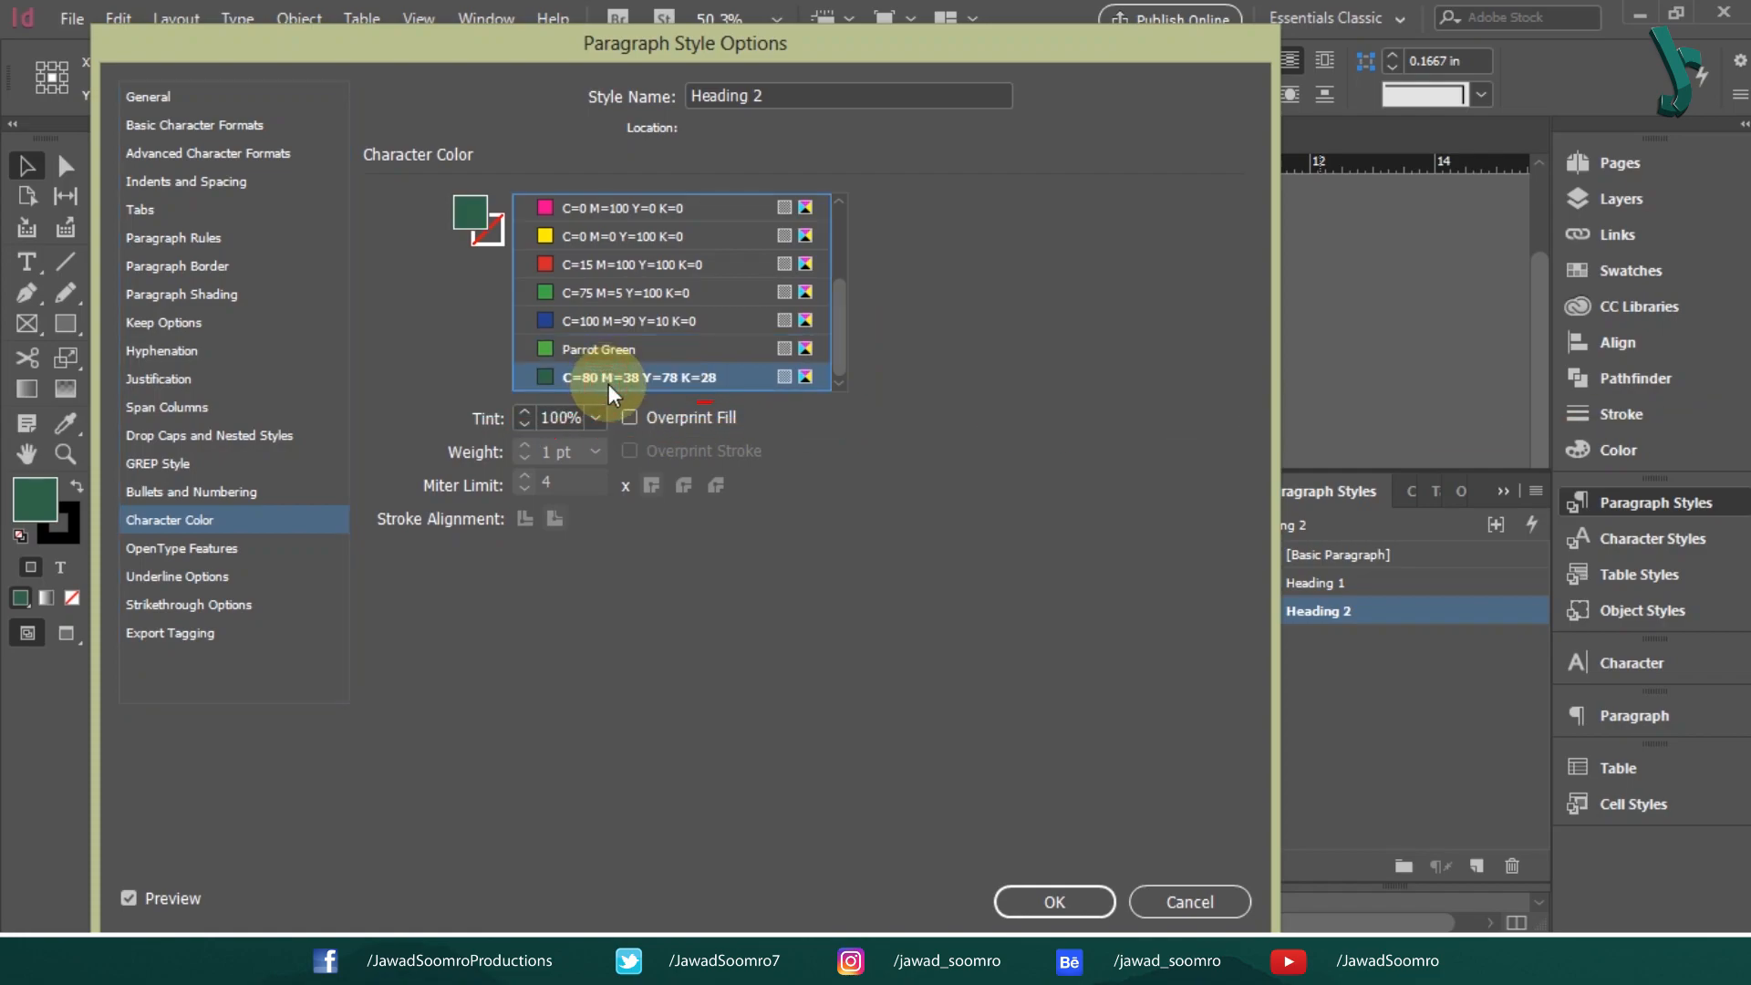
{"action": "left_click", "coordinate": [1053, 891]}
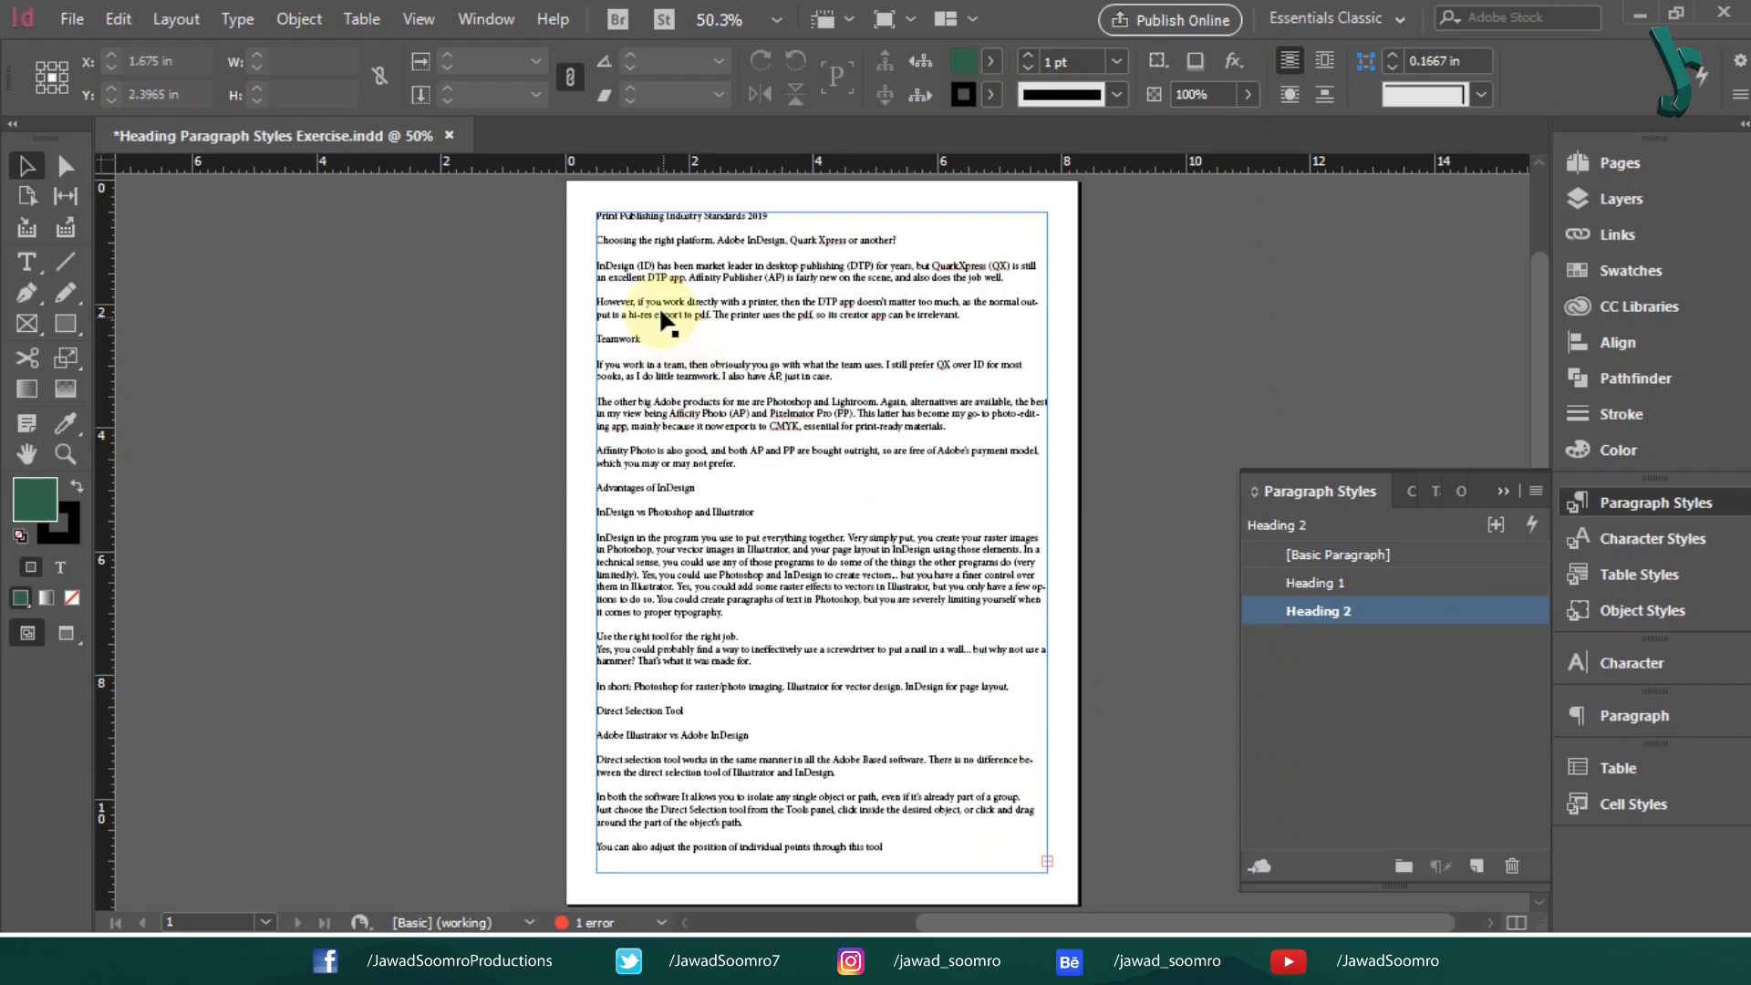
Apply the Heading 2 style to the "Choosing the right platform", "InDesign vs Photoshop and Illustrator" and "Adobe Illustrator vs Adobe InDesign" lines
{"action": "double_click", "coordinate": [663, 242]}
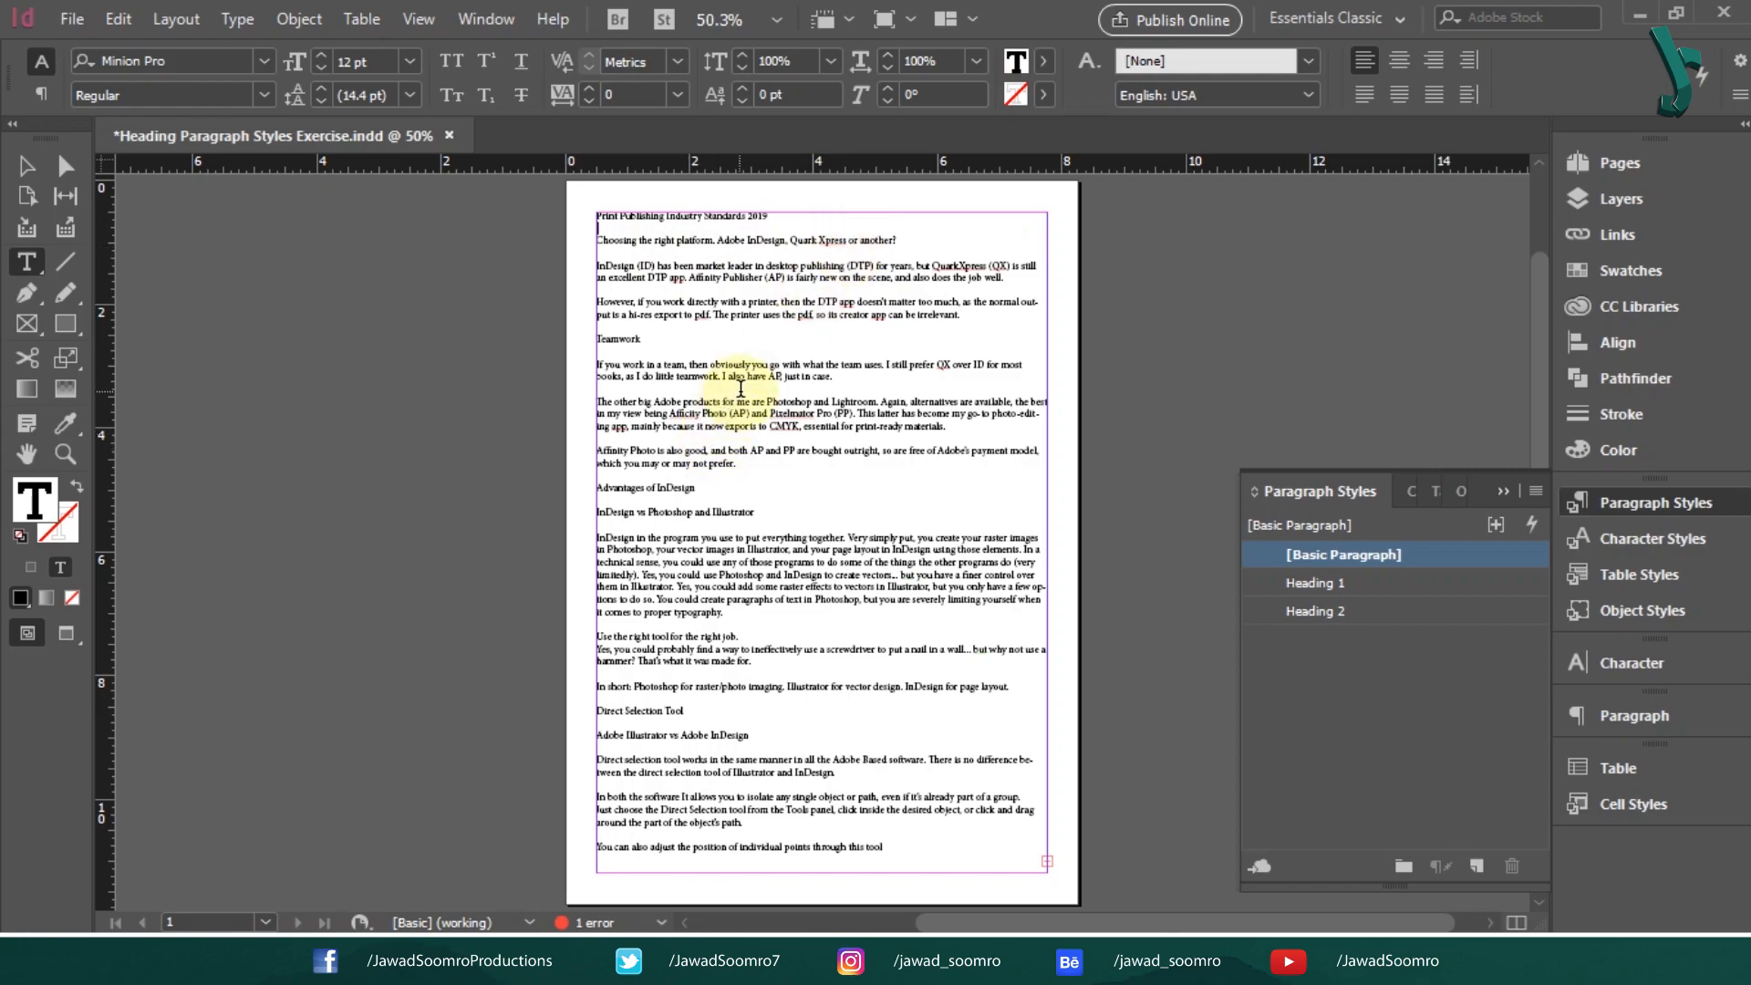
{"action": "left_click", "coordinate": [718, 237]}
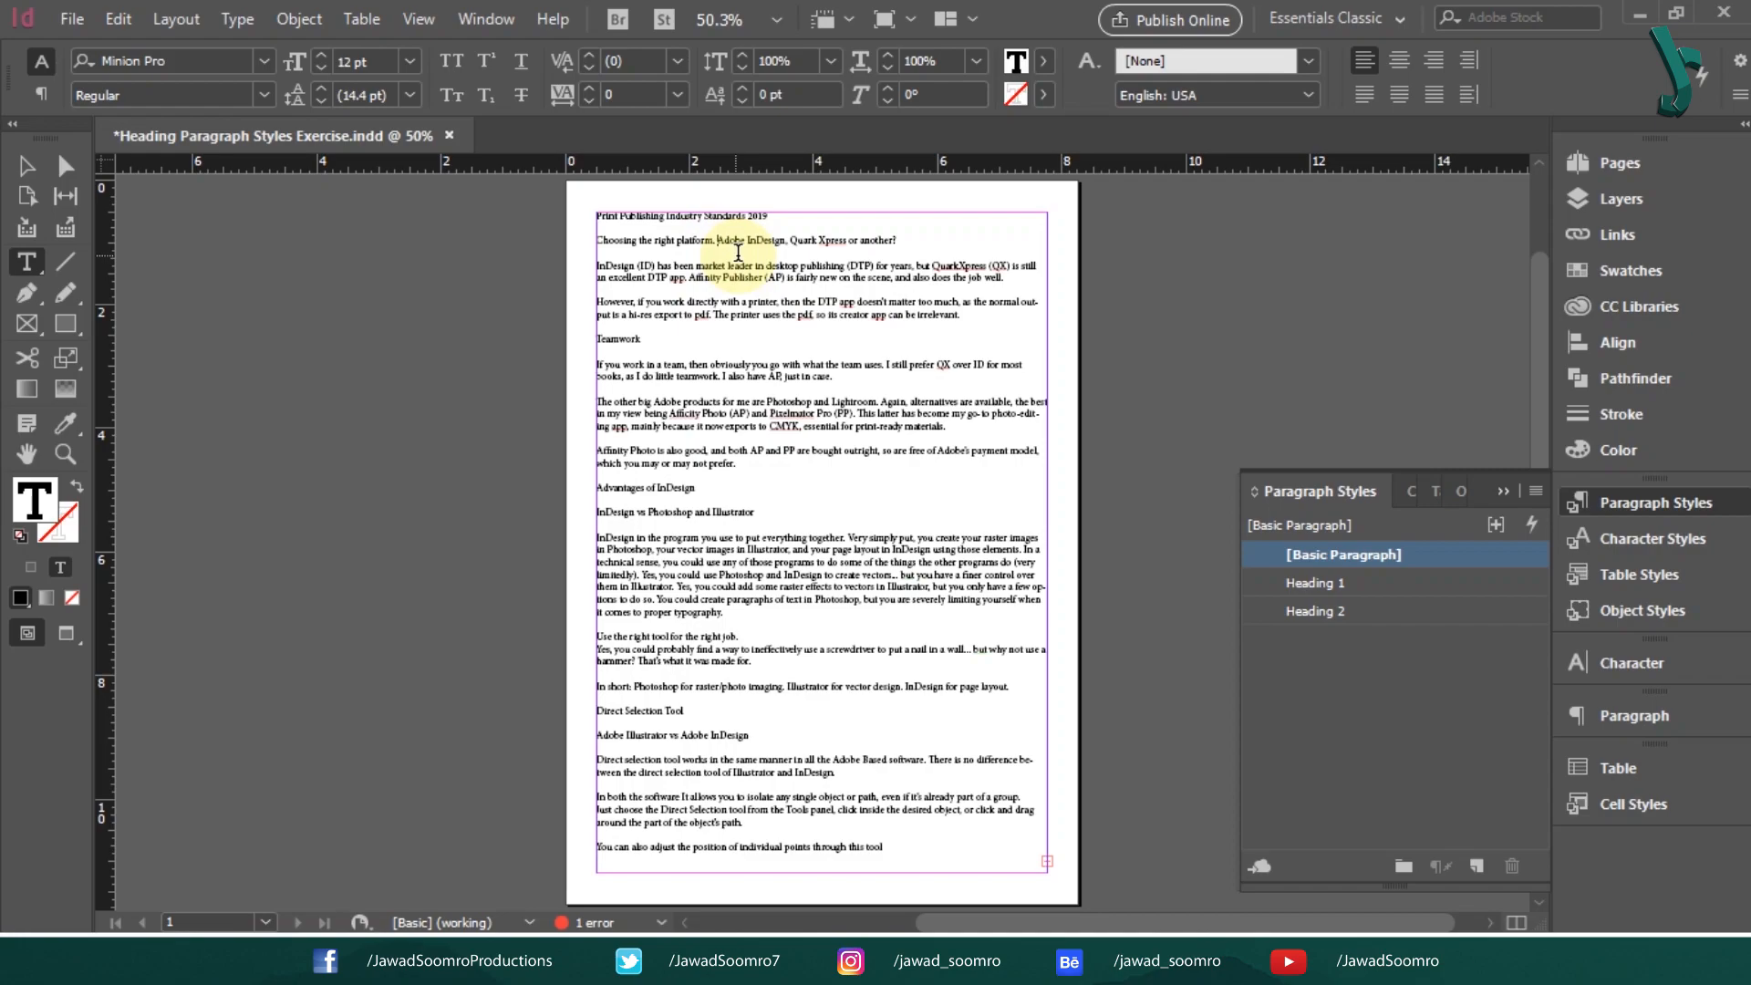
{"action": "left_click", "coordinate": [1347, 611]}
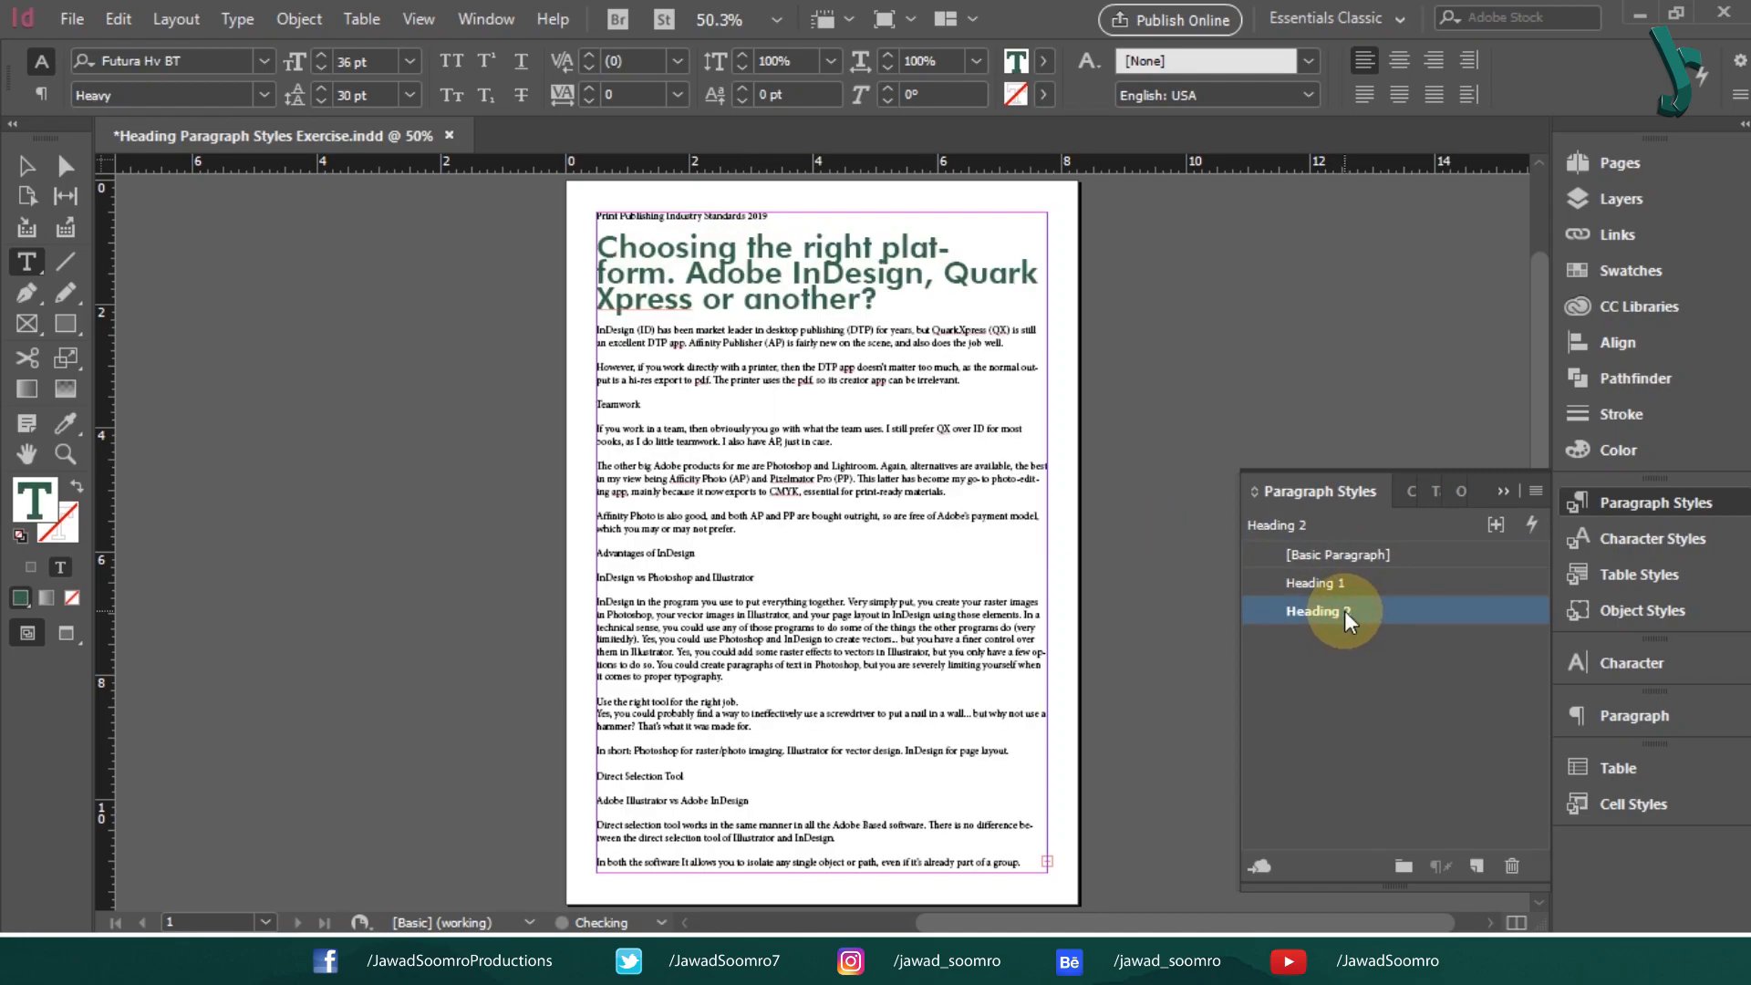
{"action": "left_click", "coordinate": [682, 575]}
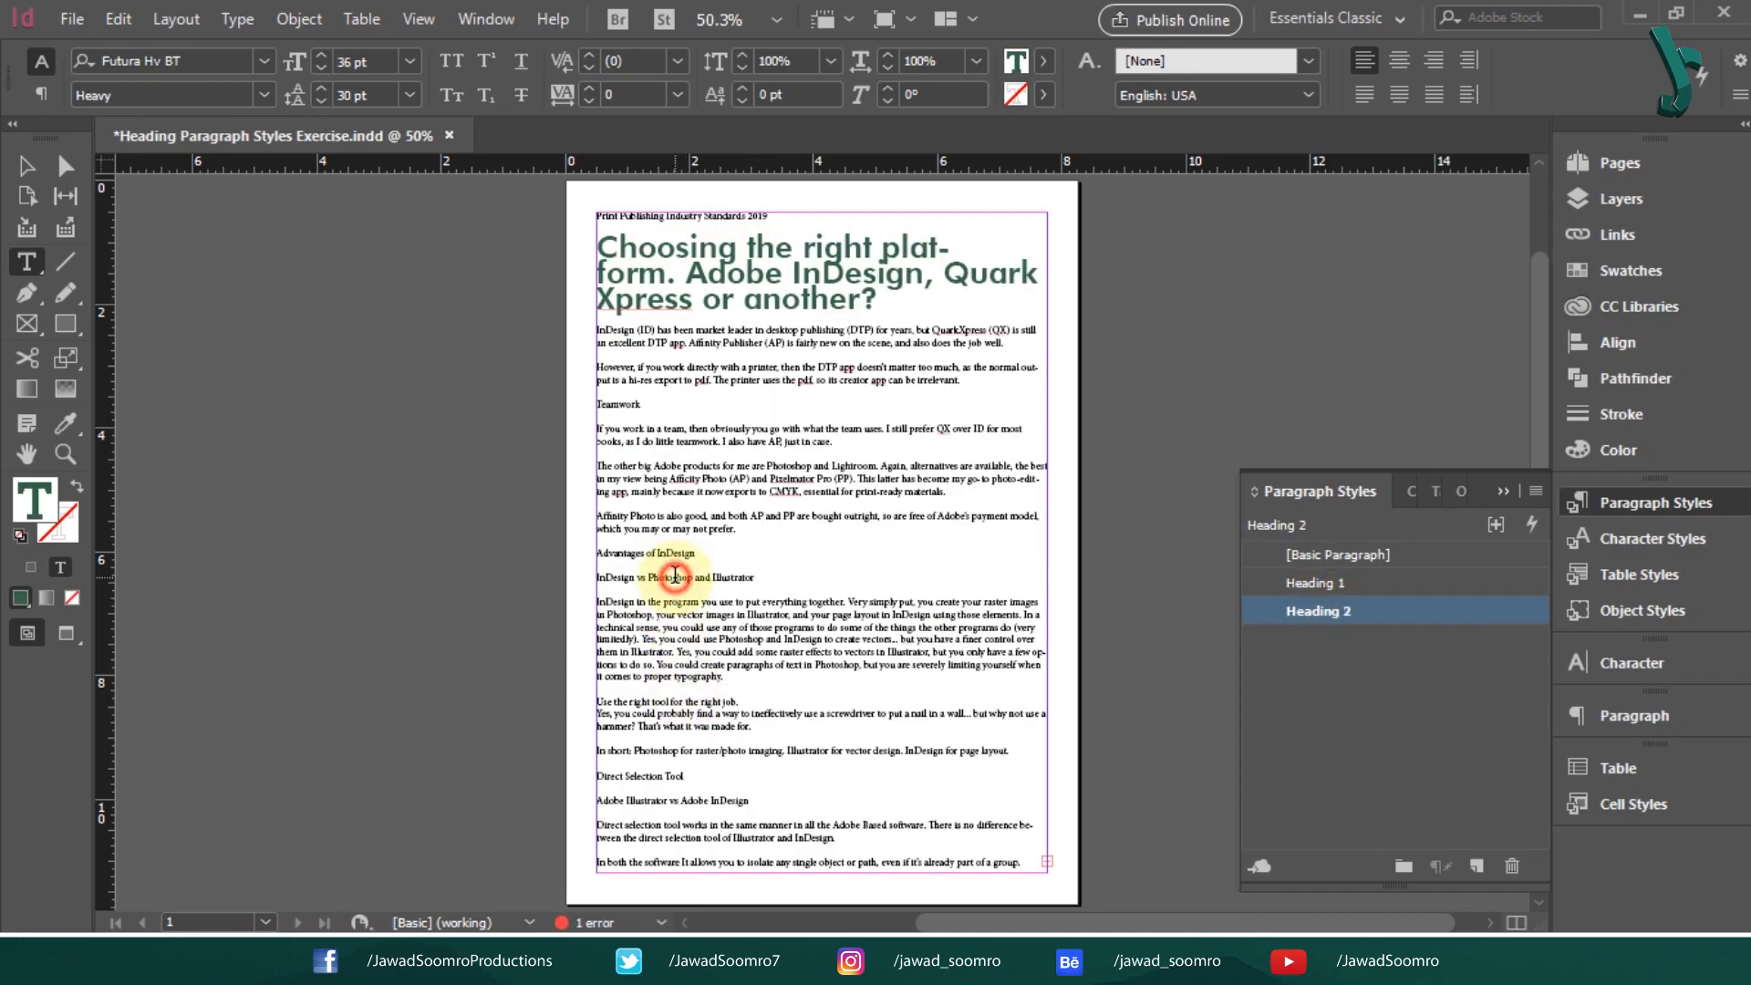
{"action": "left_click", "coordinate": [1378, 604]}
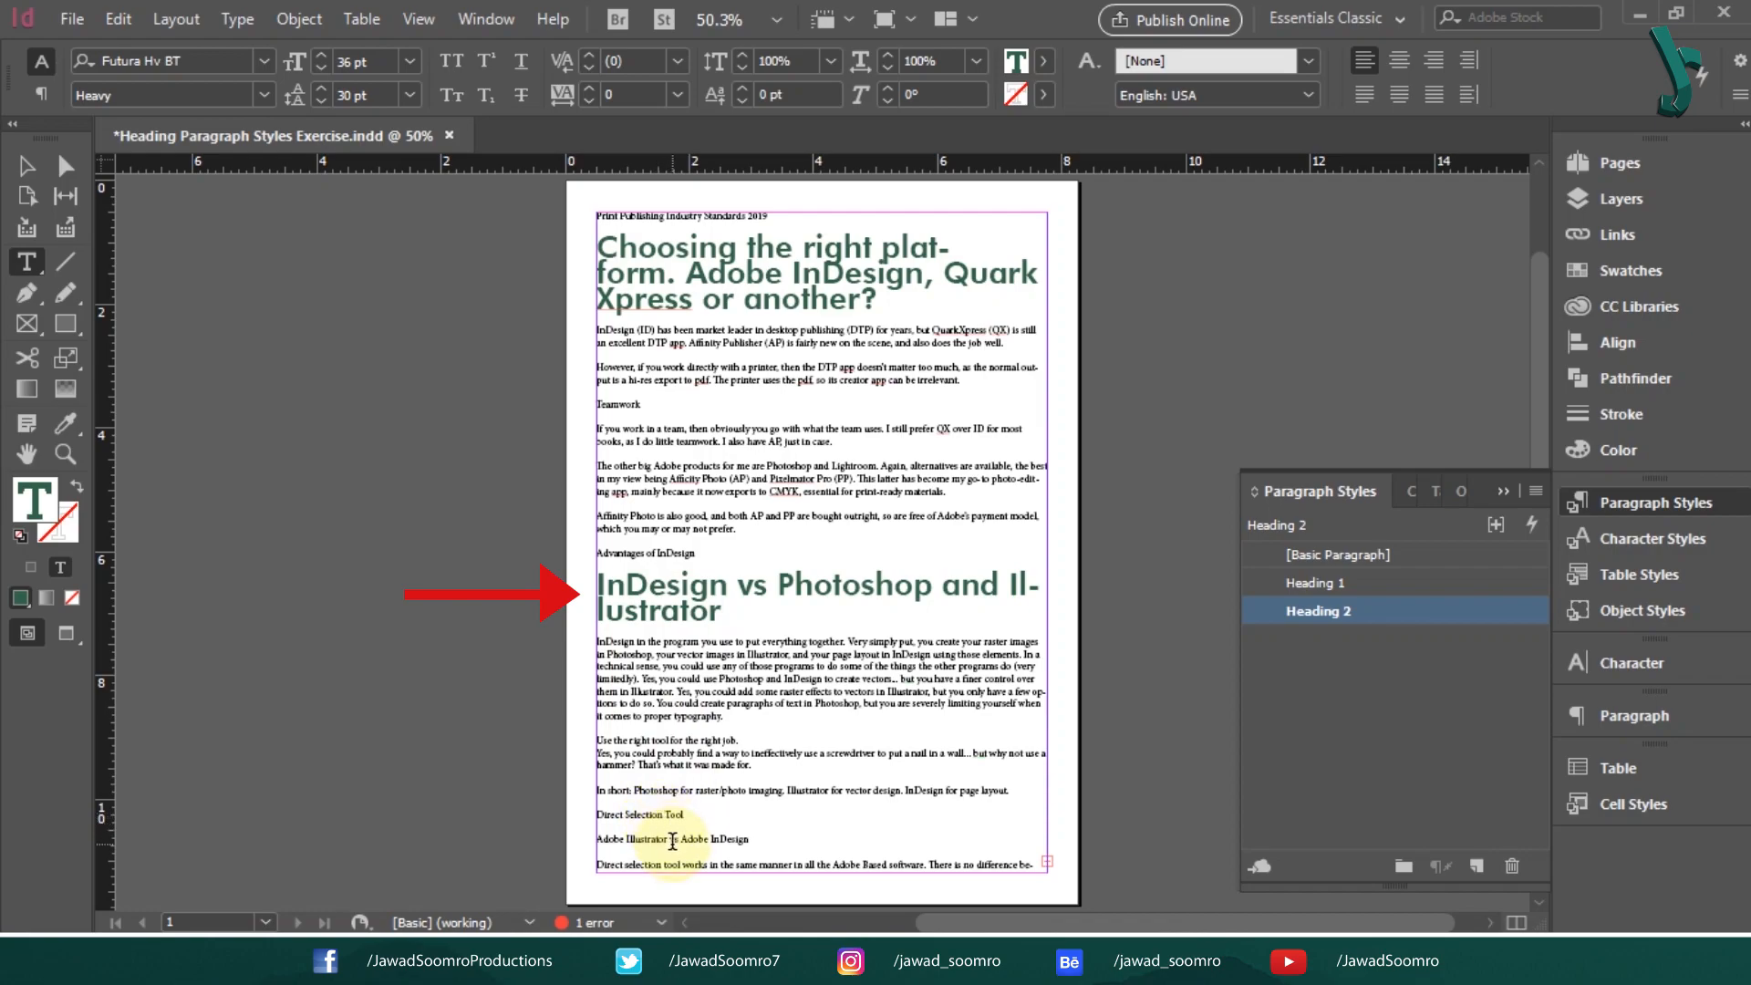
{"action": "left_click", "coordinate": [670, 811]}
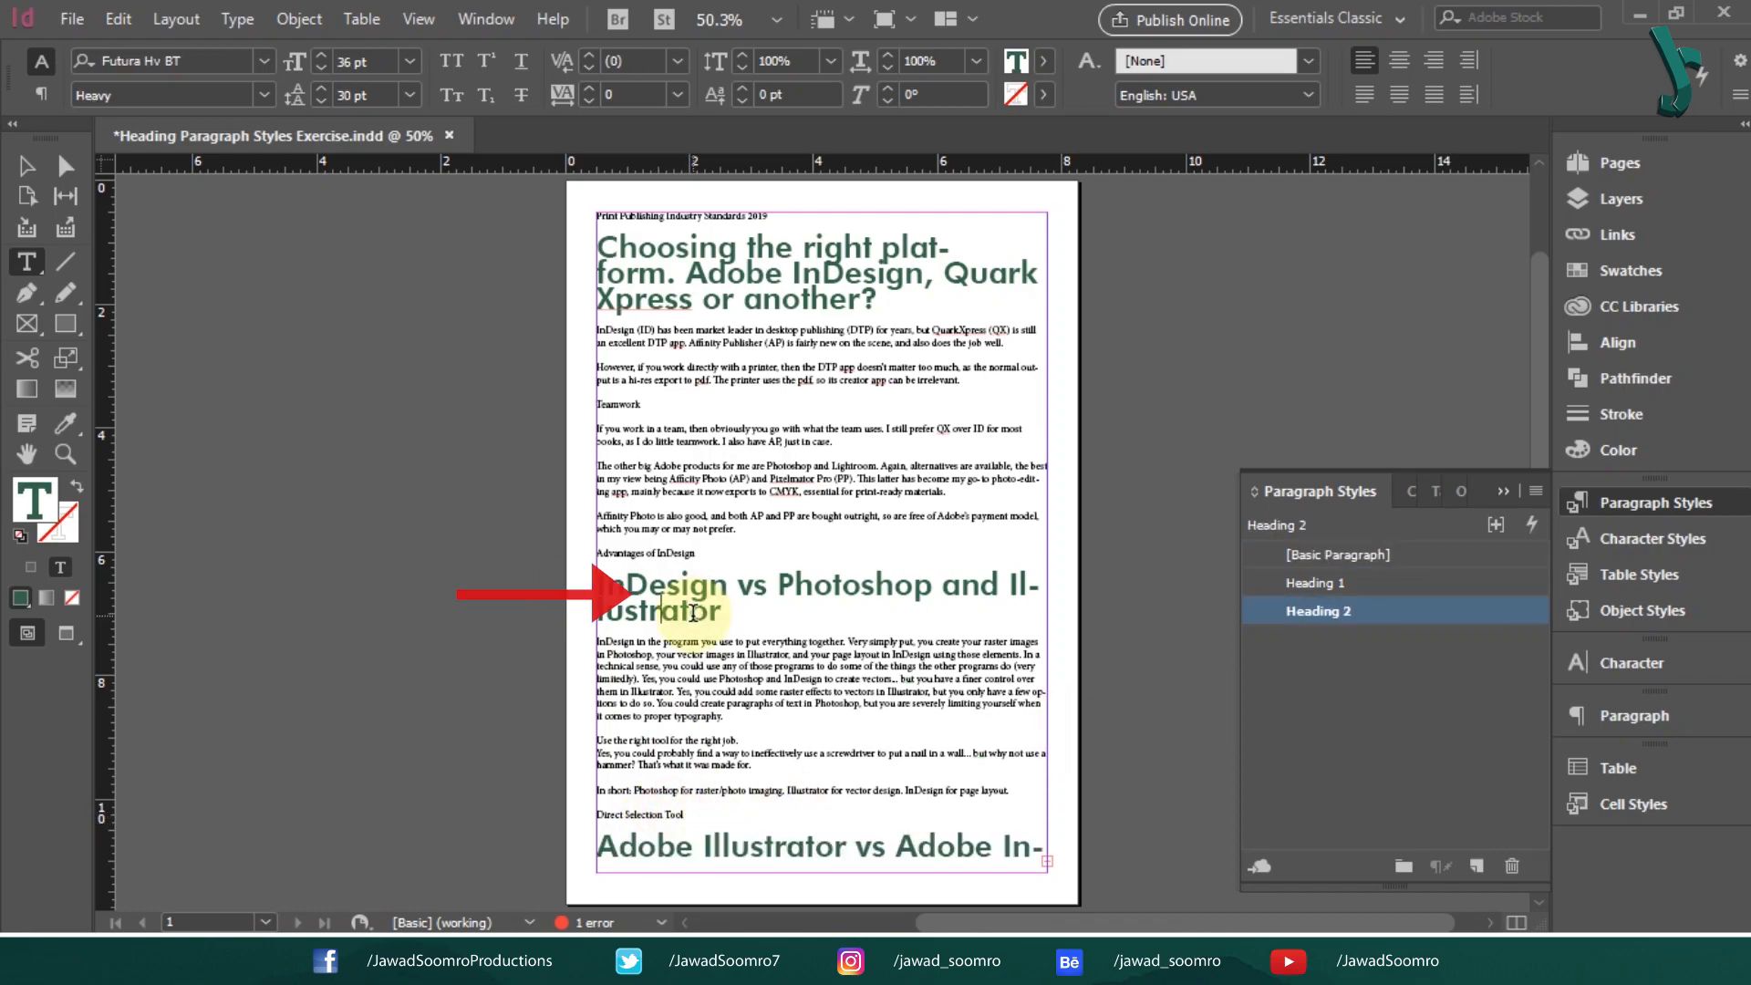
Examine the line spacing of the two-line heading "InDesign vs Photoshop and Illustrator" up close
{"action": "key", "text": "ctrl+="}
{"action": "key", "text": "ctrl+="}
{"action": "key", "text": "ctrl+="}
{"action": "key", "text": "ctrl+="}
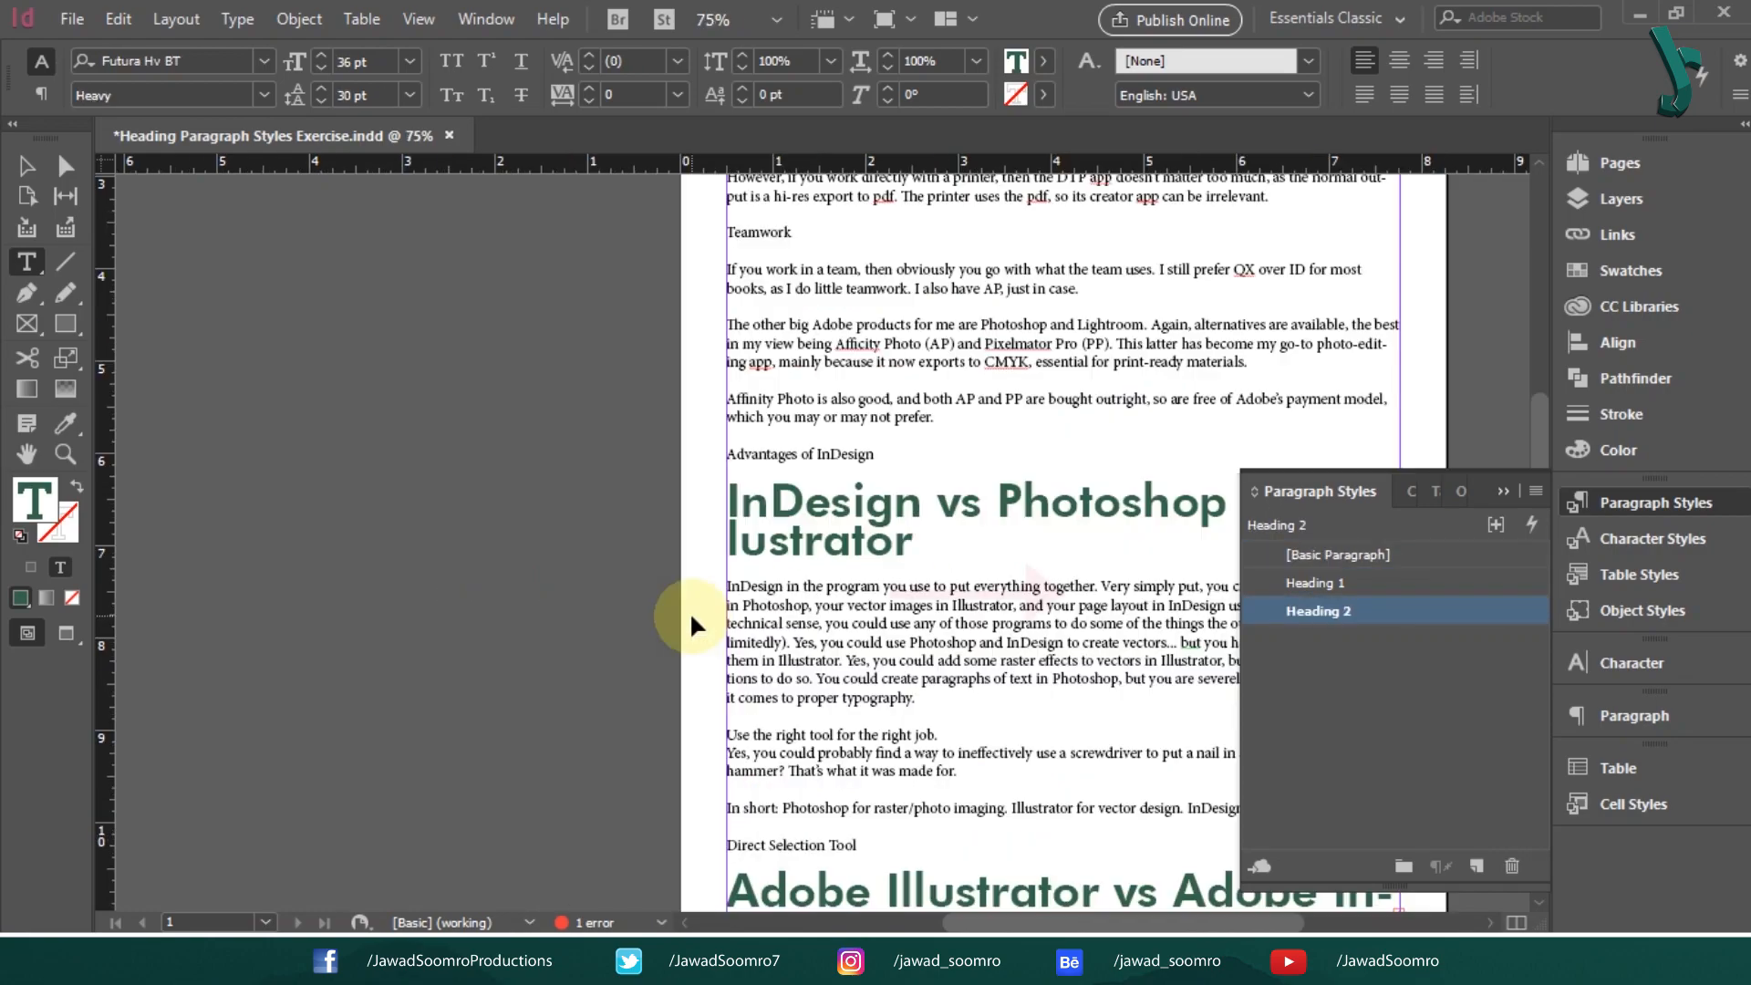
{"action": "key", "text": "ctrl+="}
{"action": "key", "text": "ctrl+="}
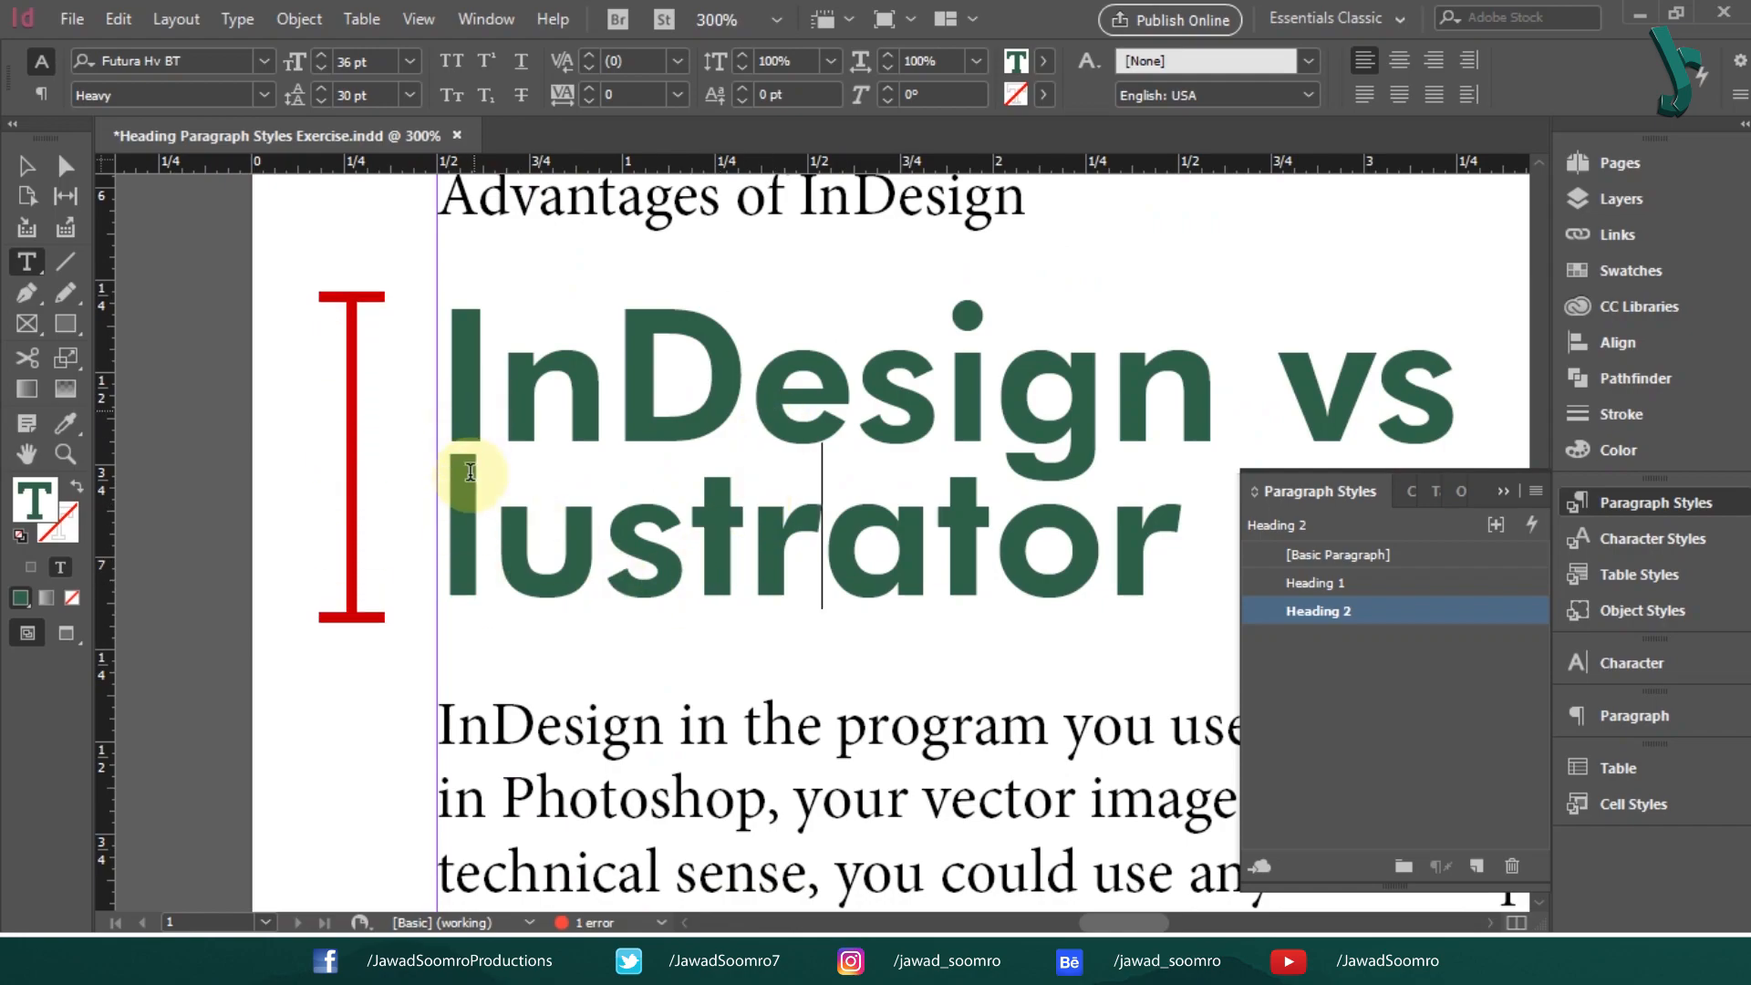
{"action": "left_click", "coordinate": [27, 165]}
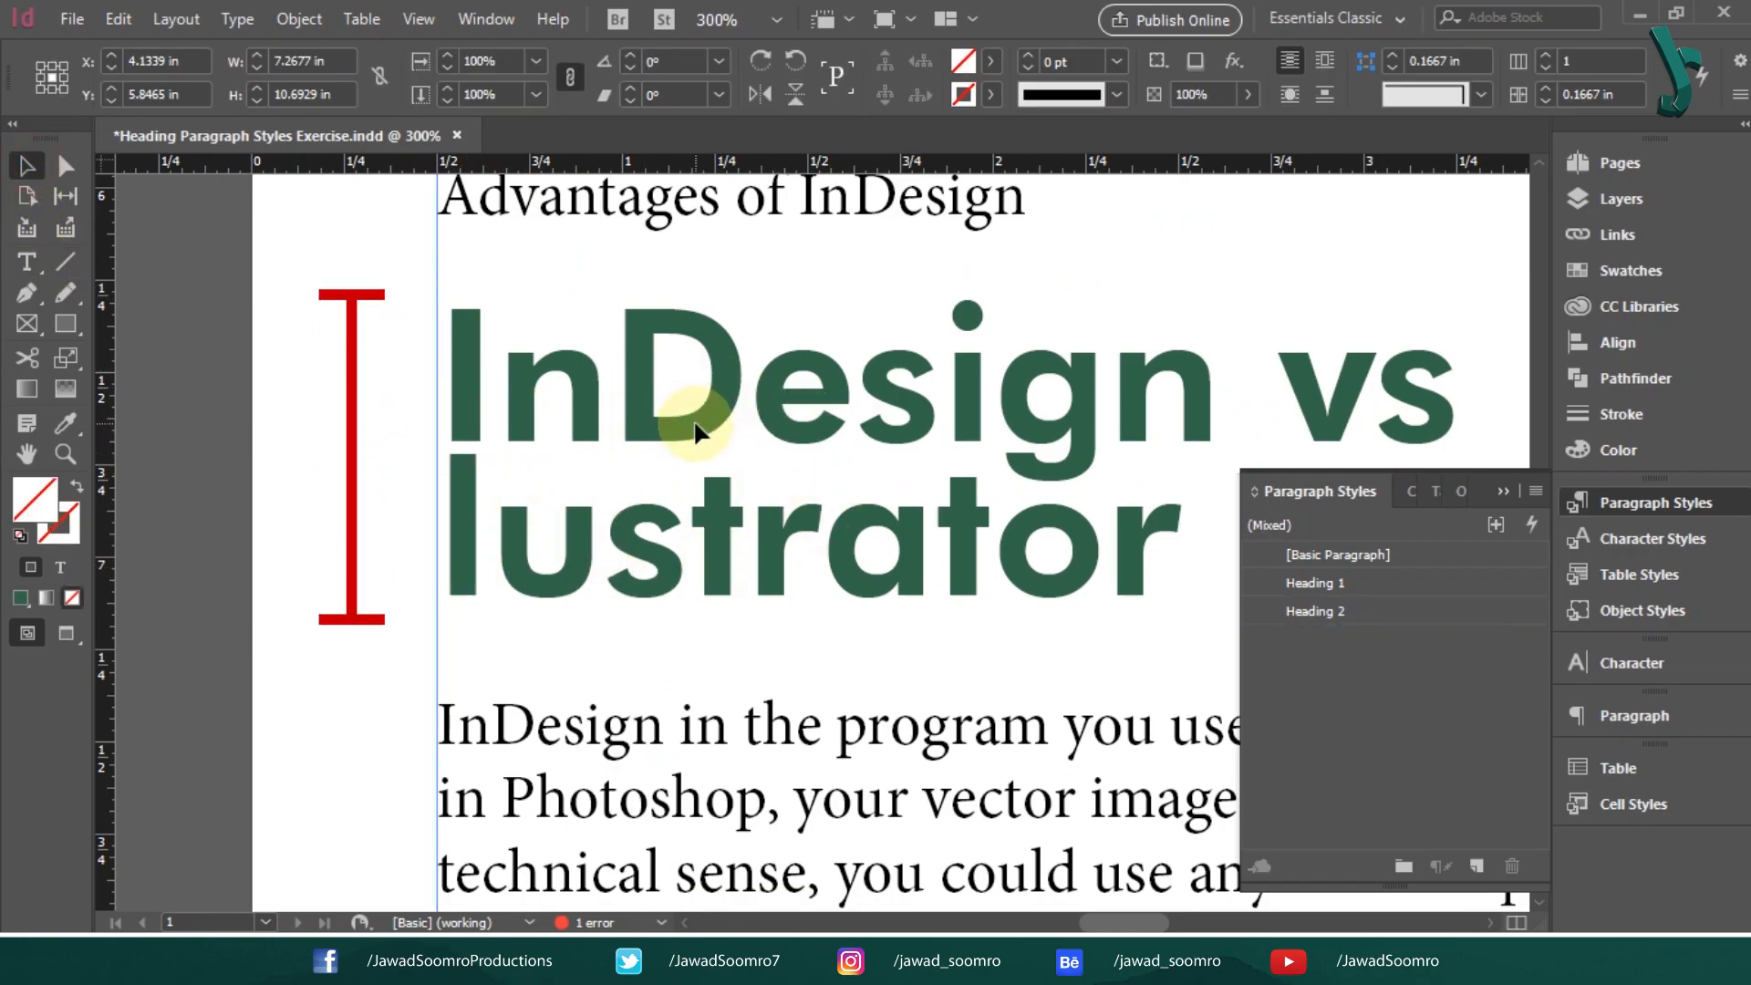
{"action": "key", "text": "ctrl+minus"}
{"action": "key", "text": "ctrl+minus"}
{"action": "key", "text": "ctrl+minus"}
{"action": "key", "text": "ctrl+minus"}
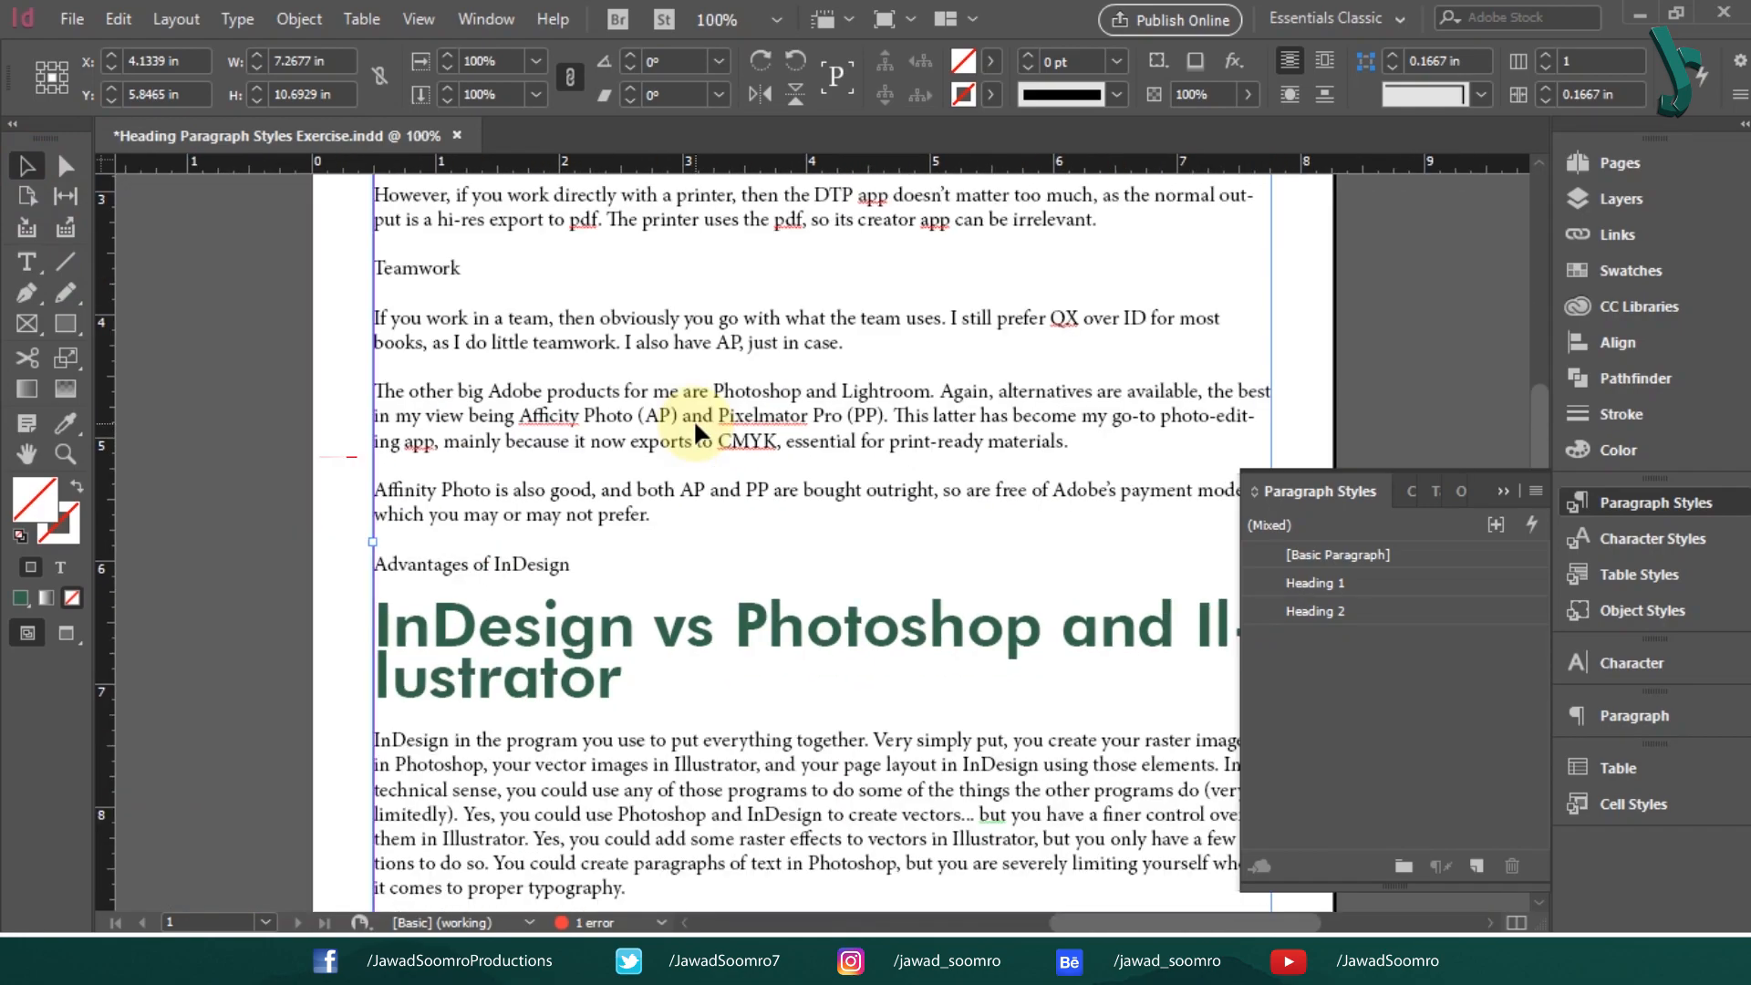
{"action": "left_click_drag", "start_coordinate": [930, 620], "coordinate": [770, 474]}
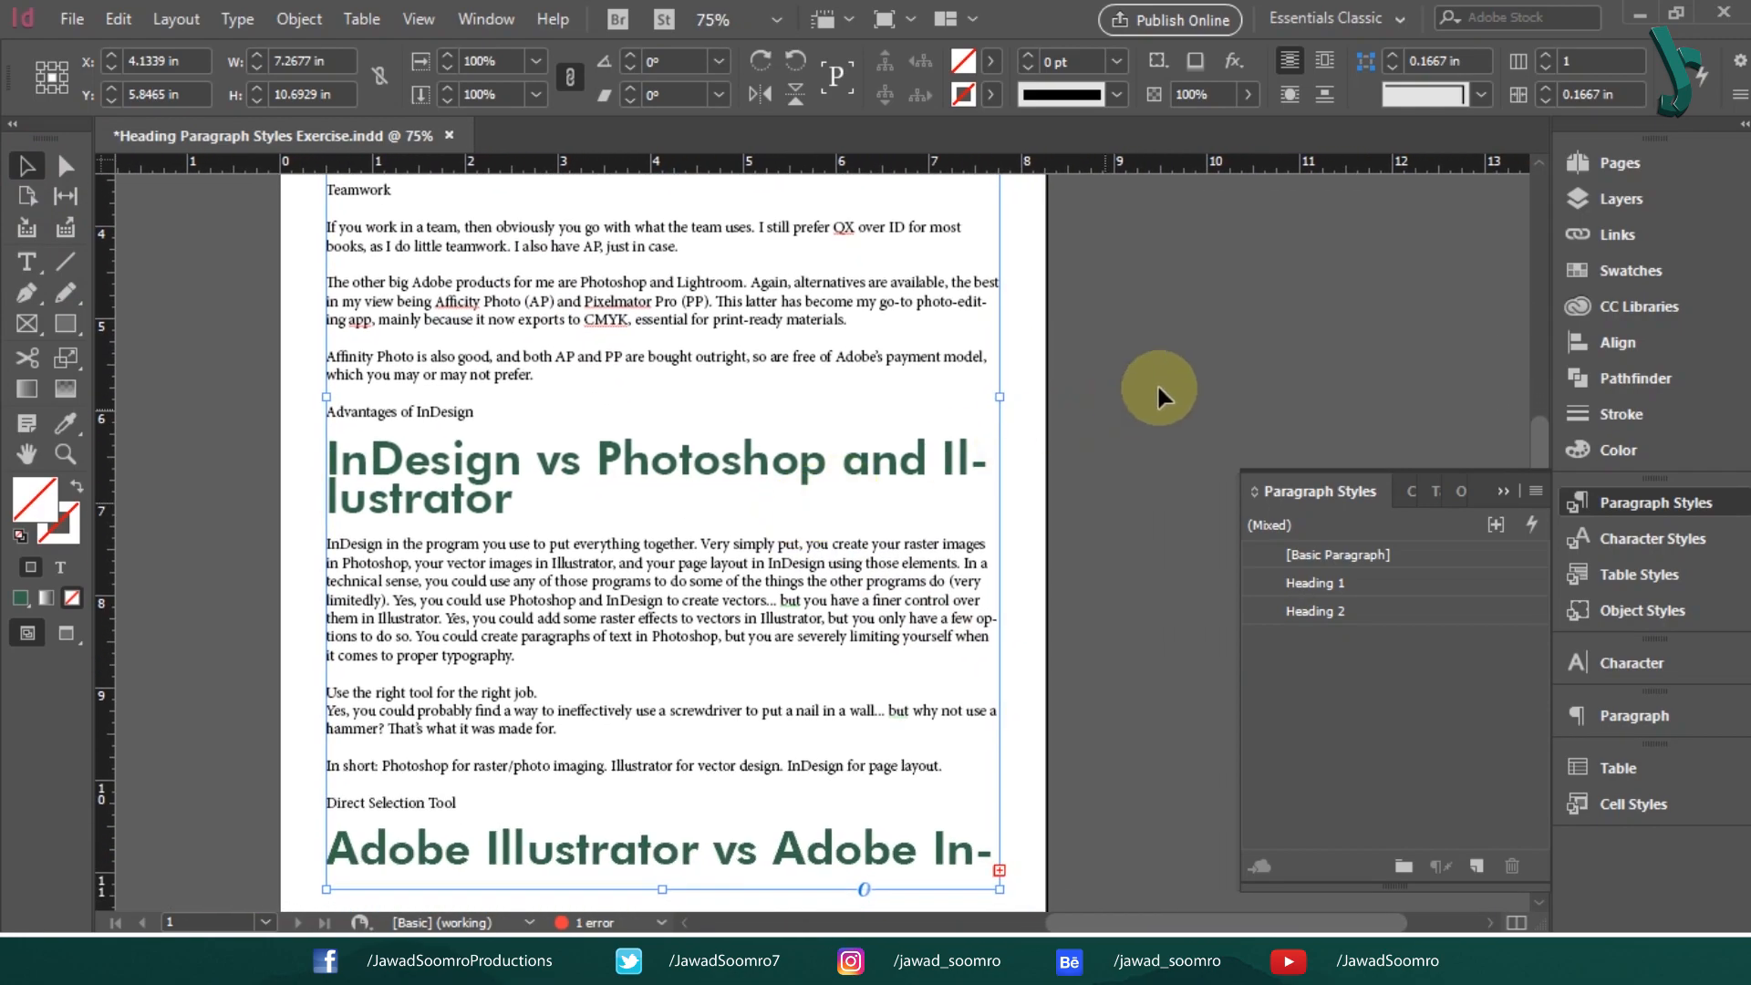
Edit the Heading 2 style and set its leading to 42 pt
{"action": "left_click", "coordinate": [1350, 609]}
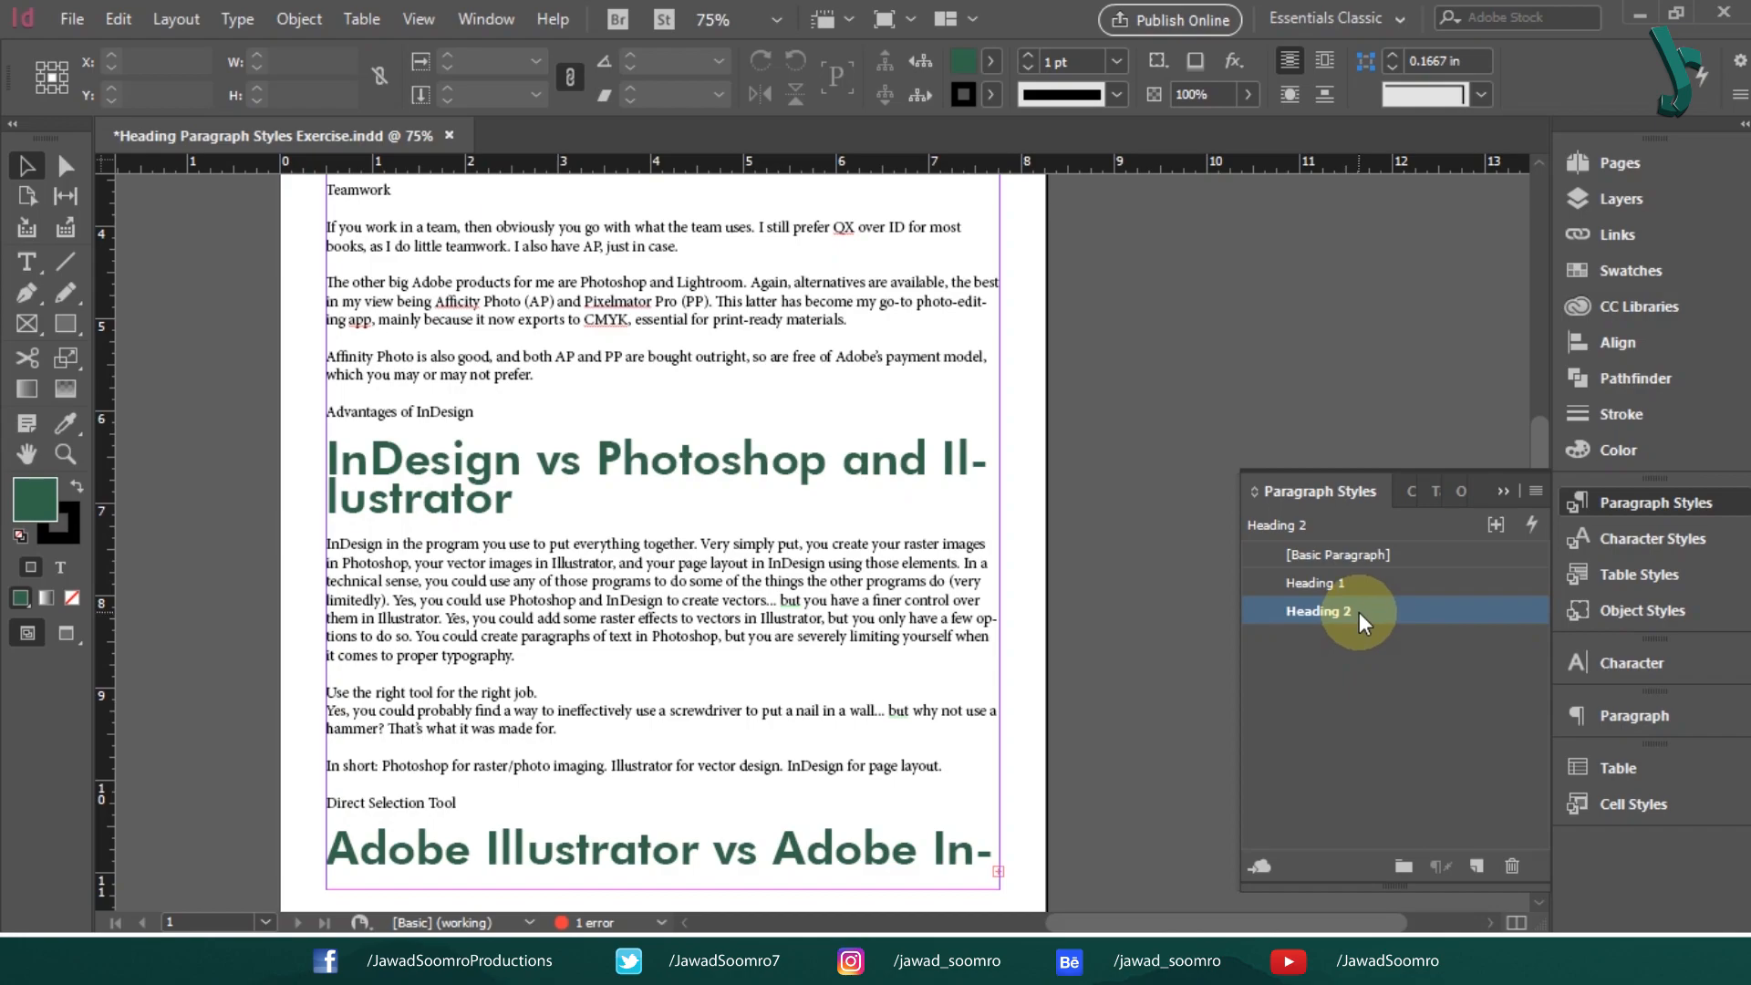
{"action": "double_click", "coordinate": [1359, 612]}
{"action": "left_click_drag", "start_coordinate": [569, 24], "coordinate": [1562, 56]}
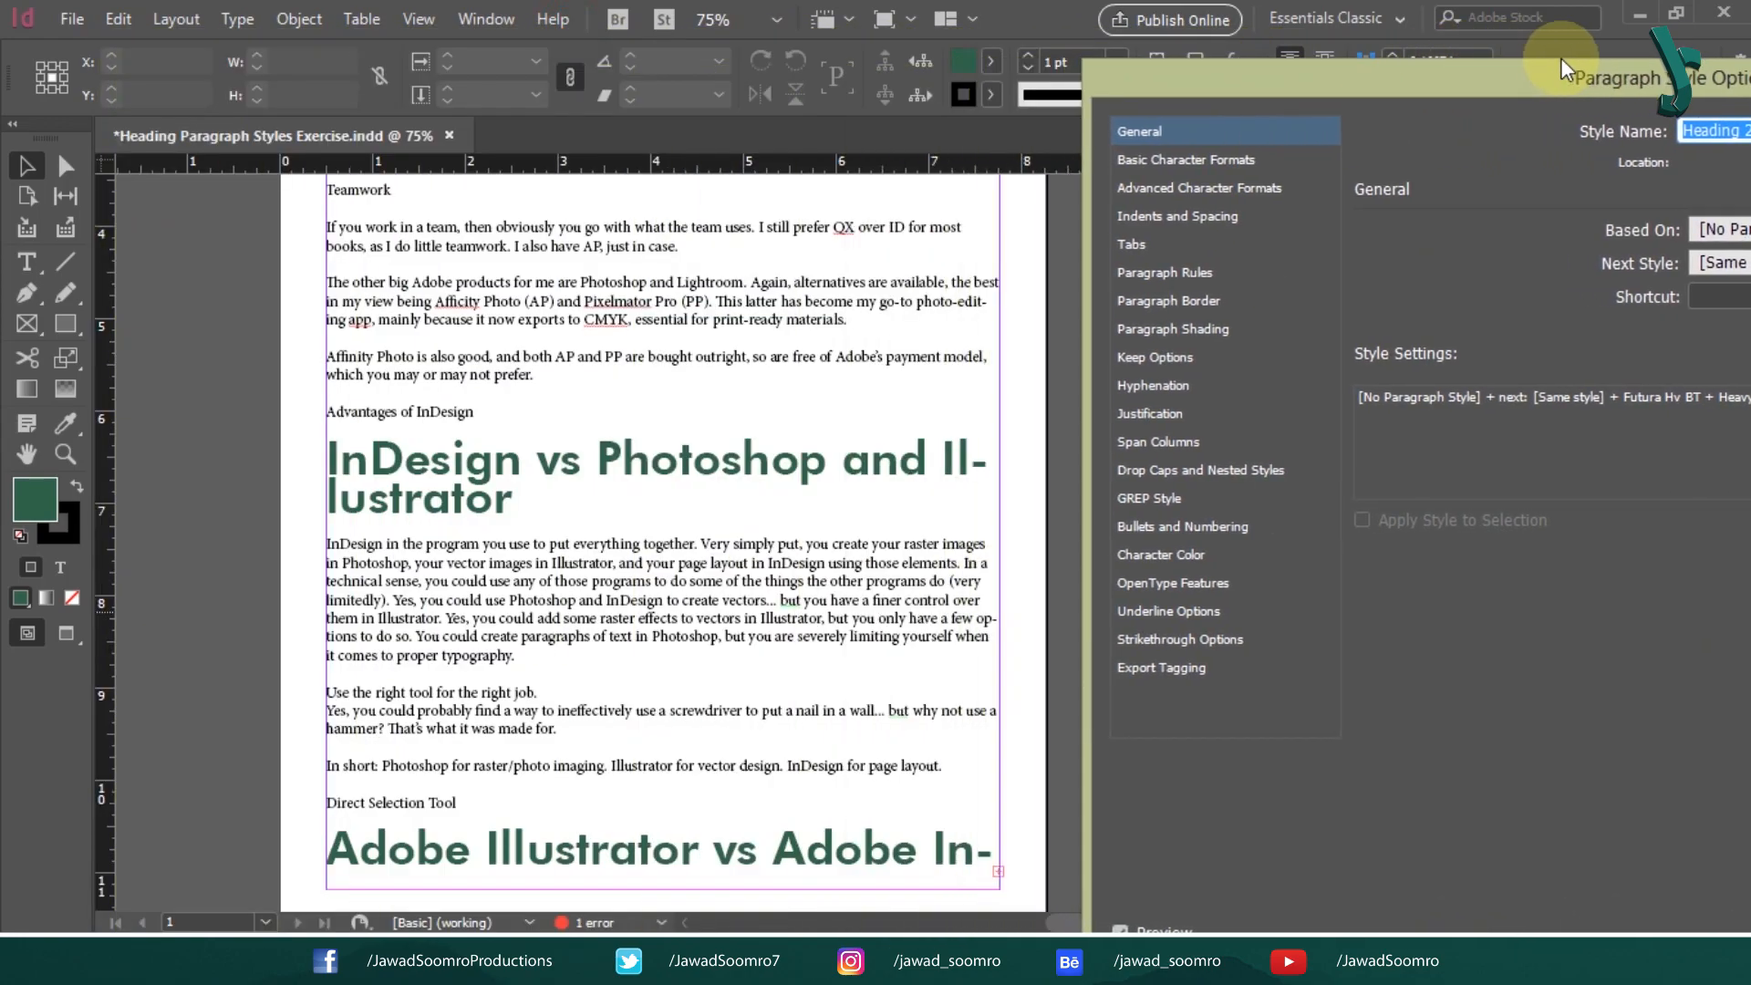
{"action": "left_click", "coordinate": [1186, 159]}
{"action": "left_click_drag", "start_coordinate": [1470, 69], "coordinate": [1038, 60]}
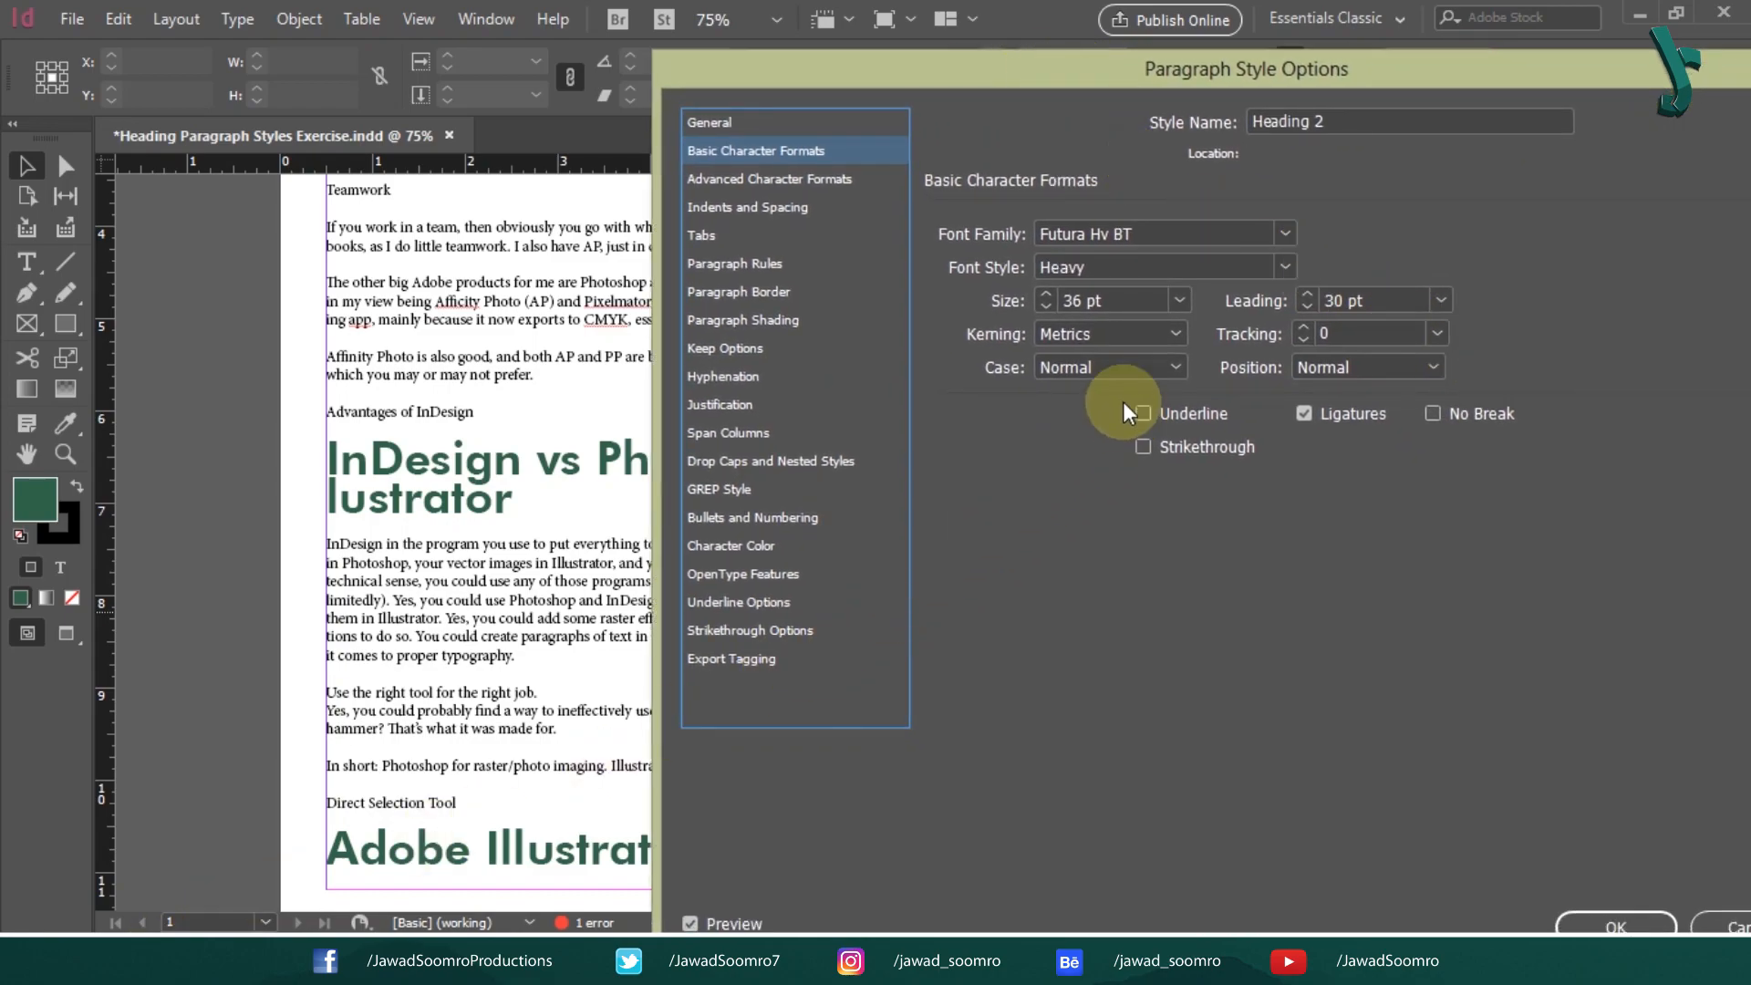
{"action": "left_click", "coordinate": [1436, 301]}
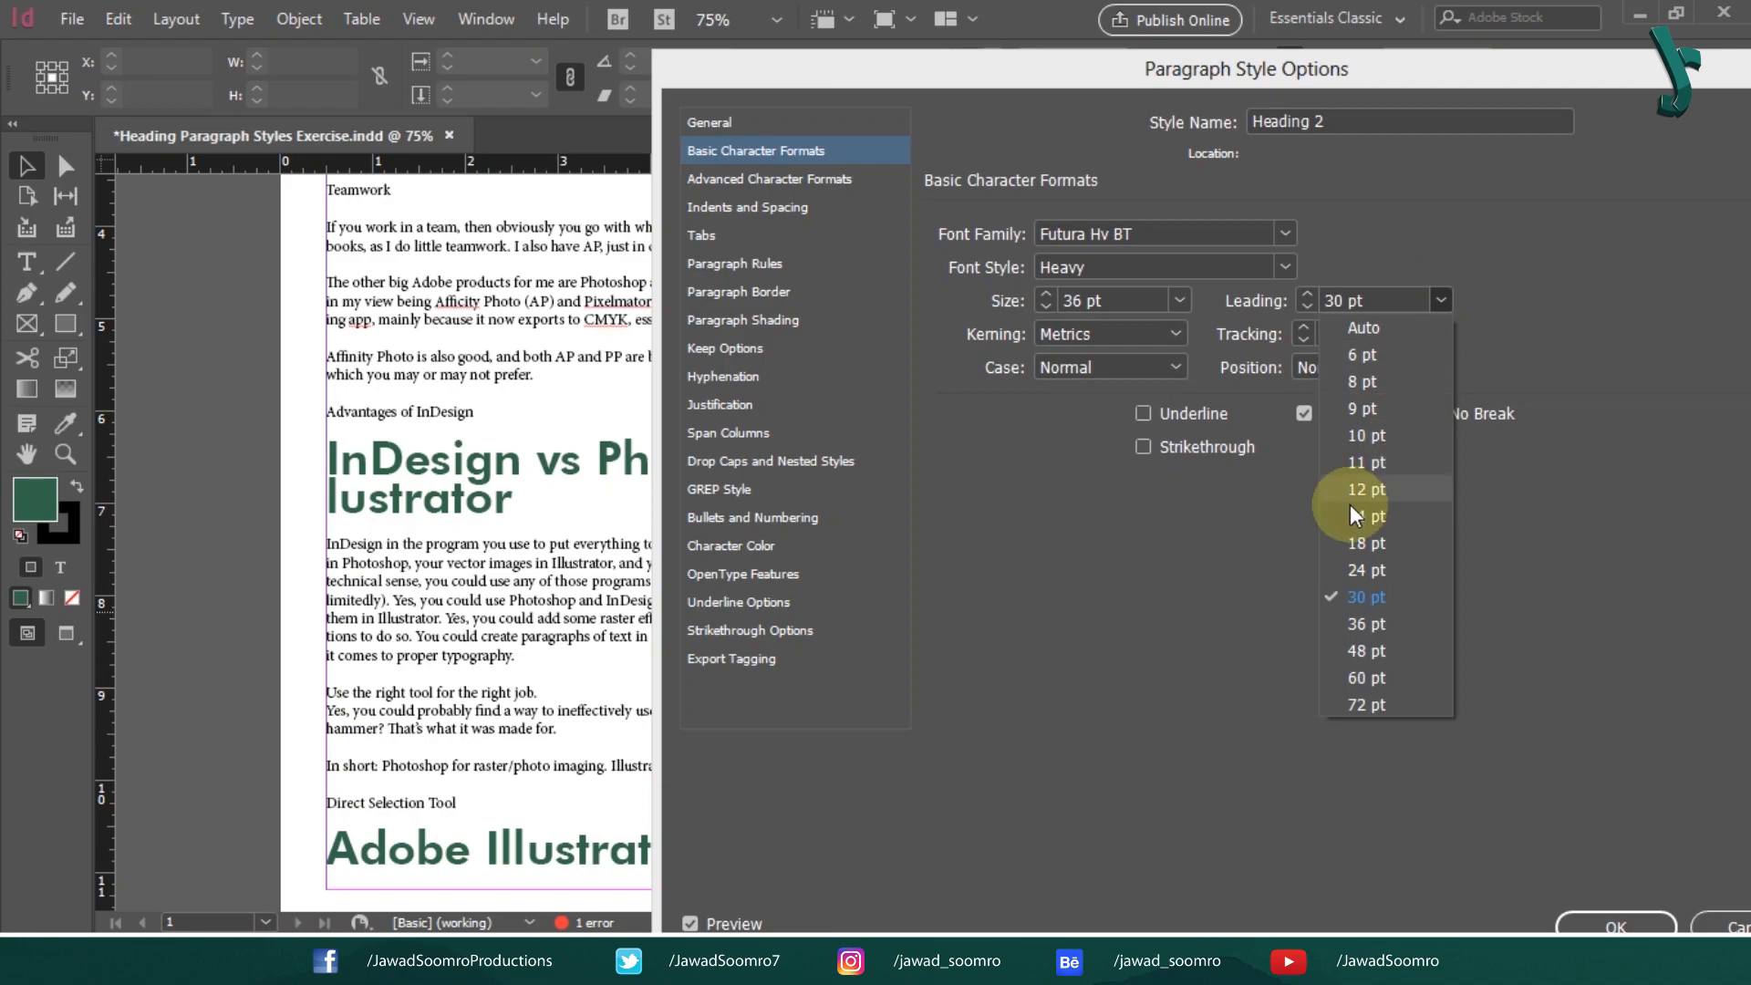
{"action": "left_click", "coordinate": [1368, 653]}
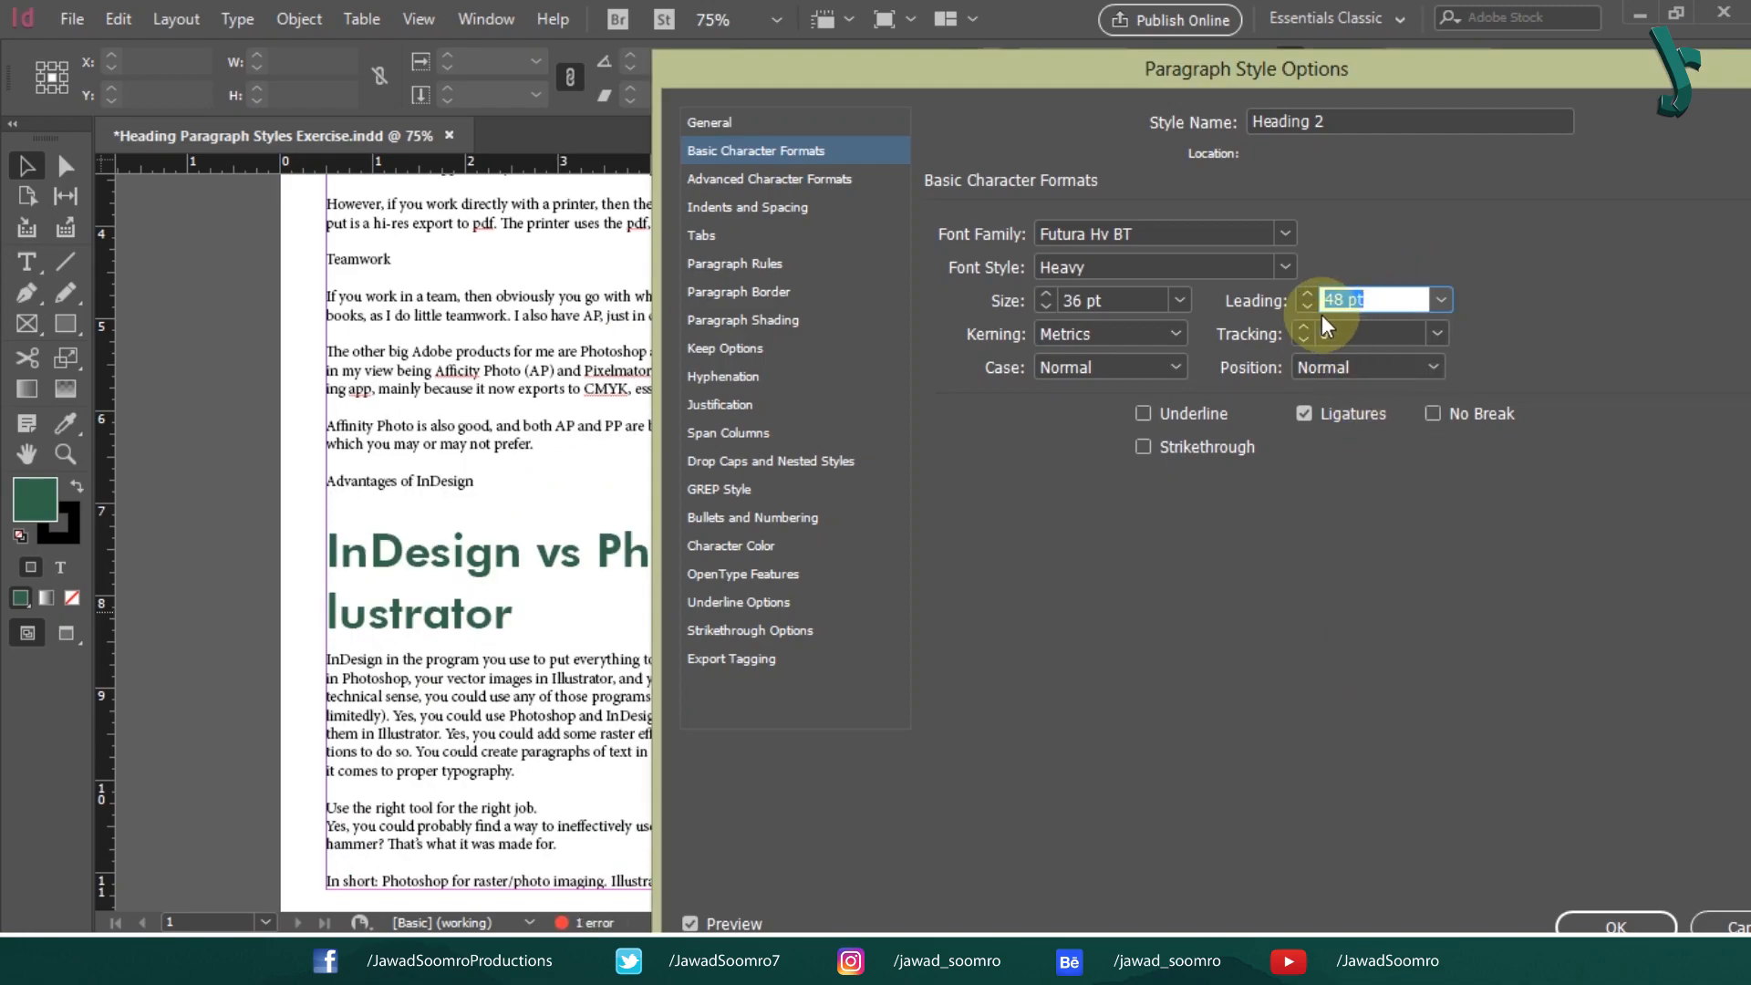
{"action": "left_click", "coordinate": [1307, 293]}
{"action": "left_click", "coordinate": [1307, 293]}
{"action": "left_click", "coordinate": [1308, 293]}
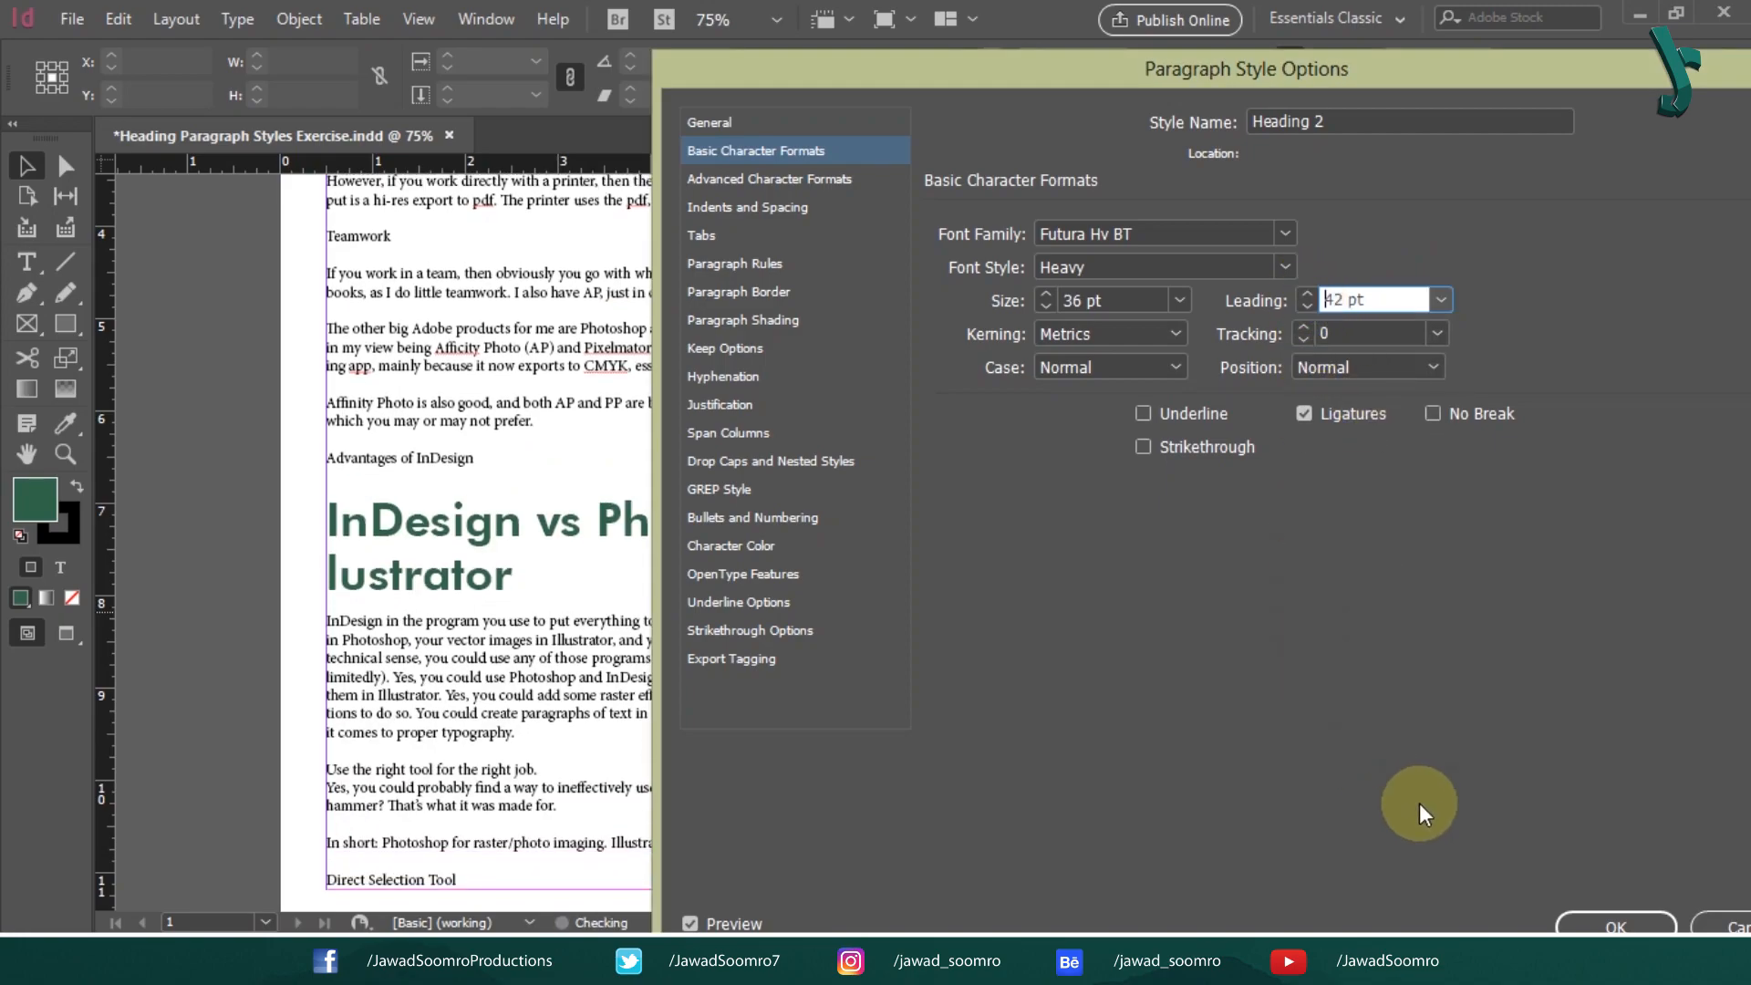
{"action": "left_click", "coordinate": [1588, 923]}
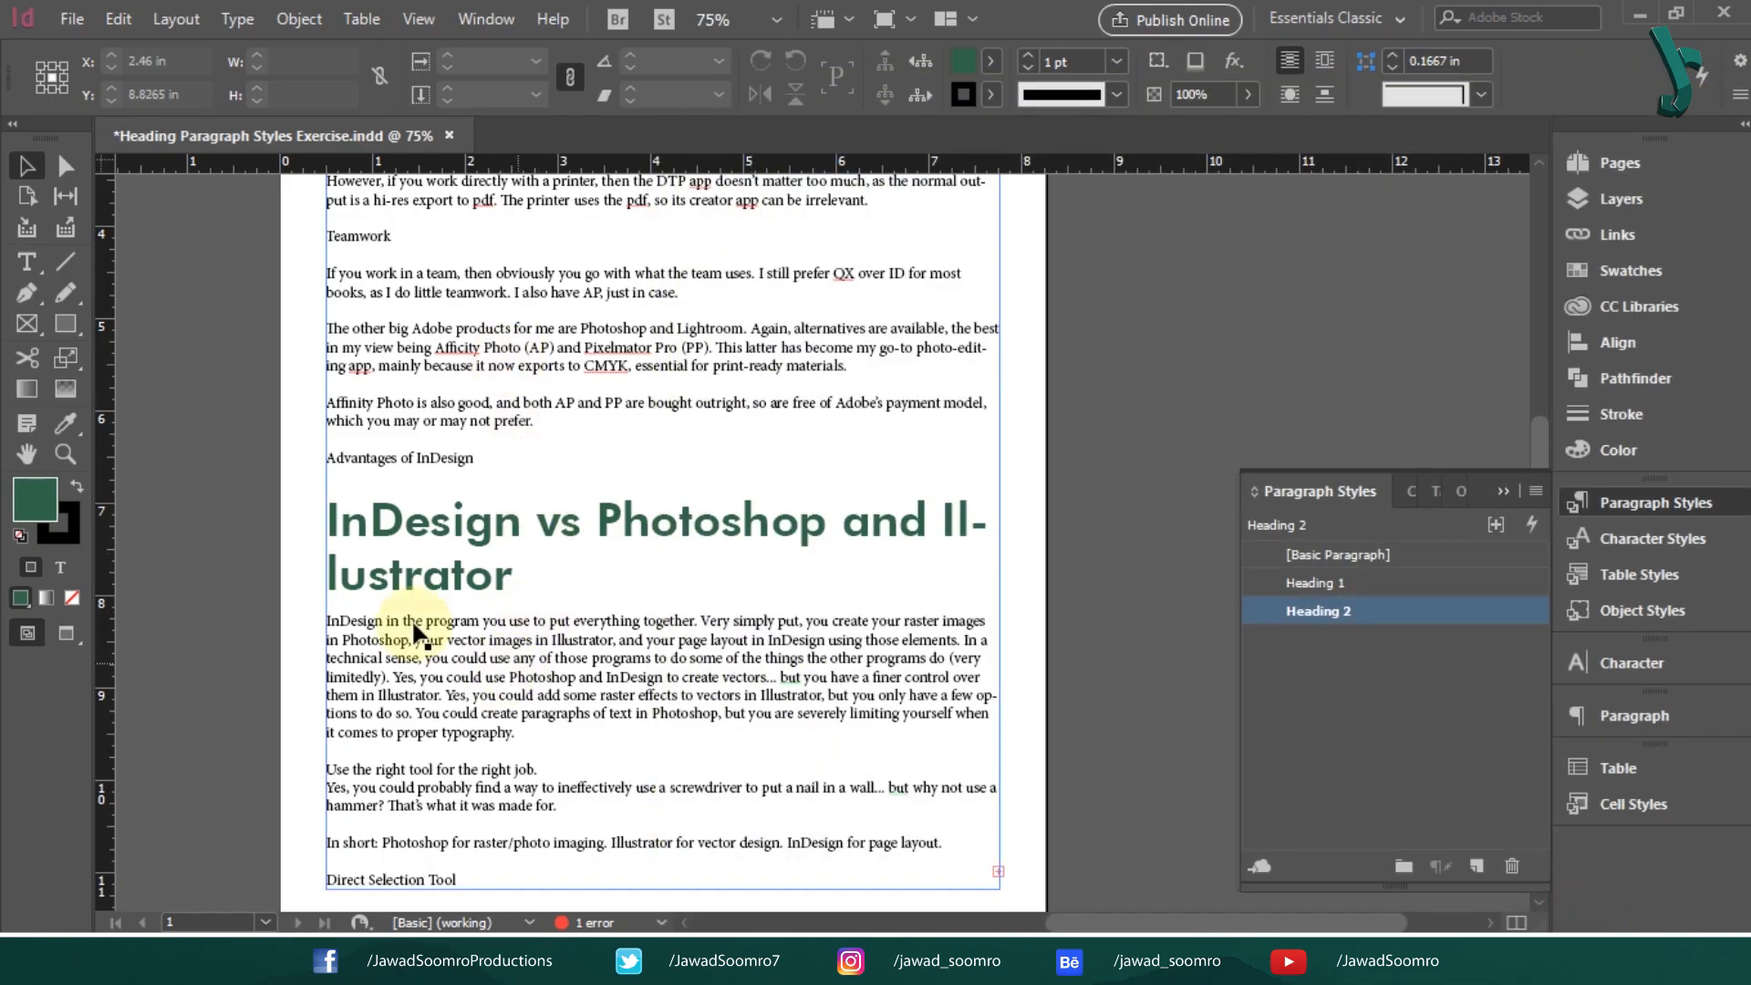
Set the Heading 2 style's character size to 30 pt and save the document
{"action": "double_click", "coordinate": [1392, 614]}
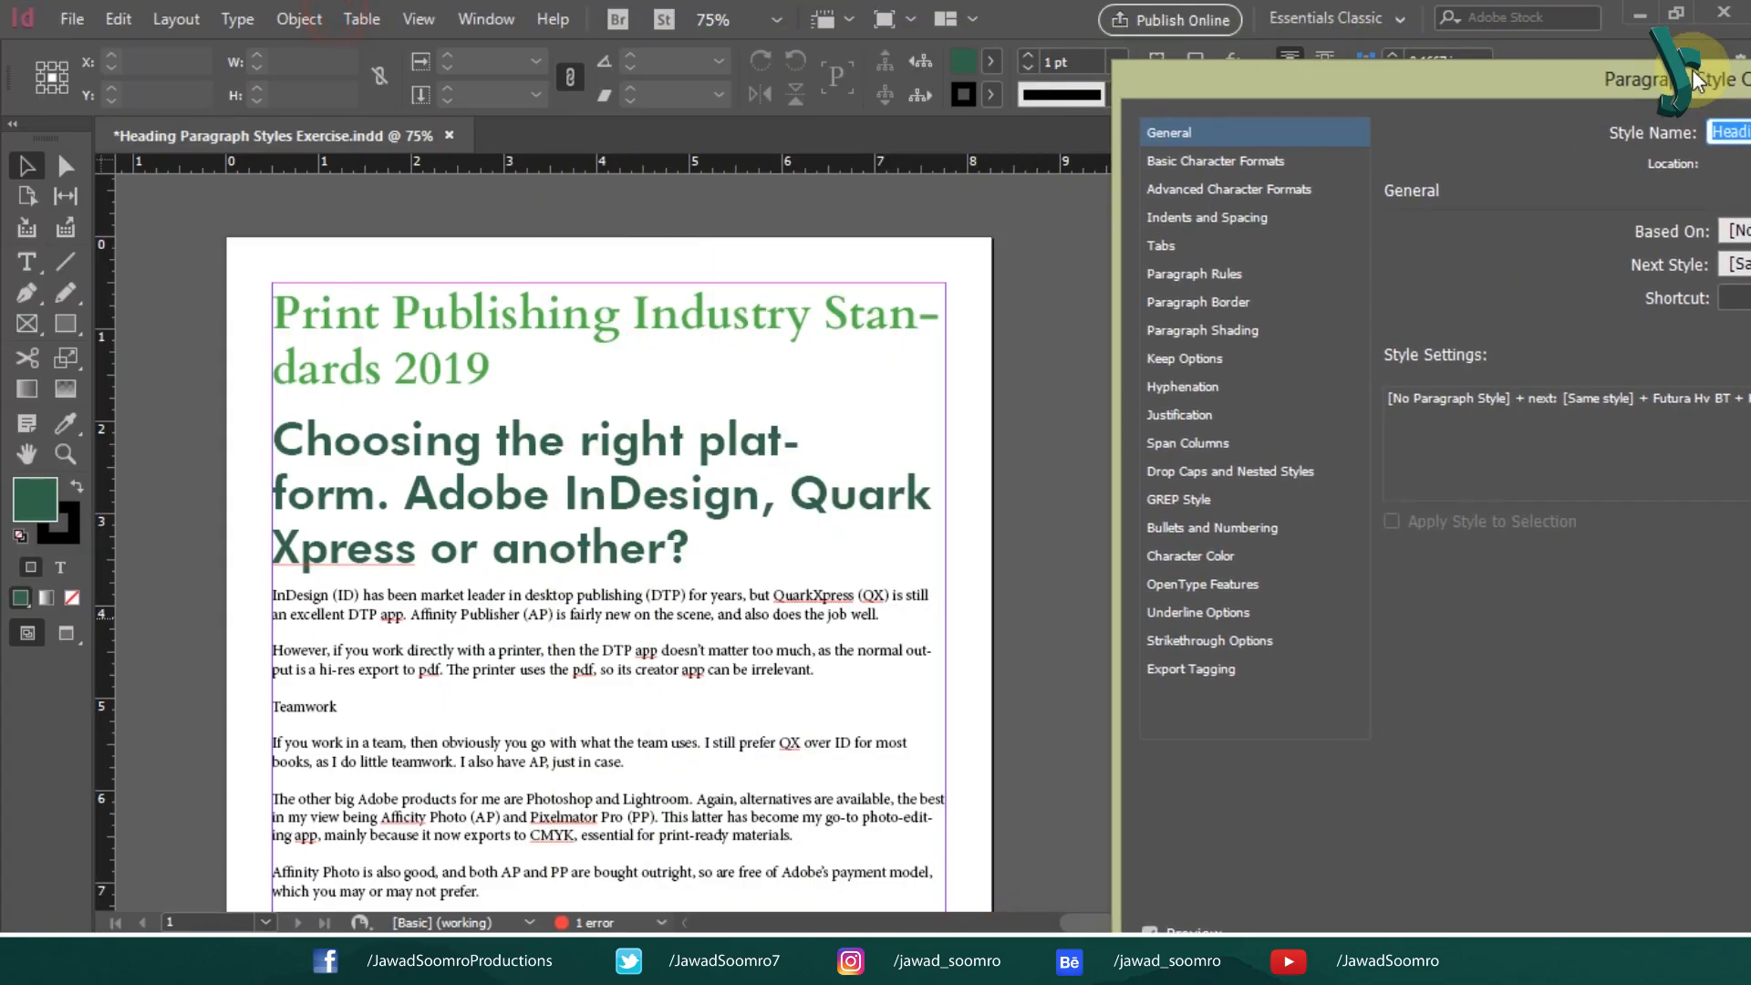
{"action": "left_click", "coordinate": [1039, 213]}
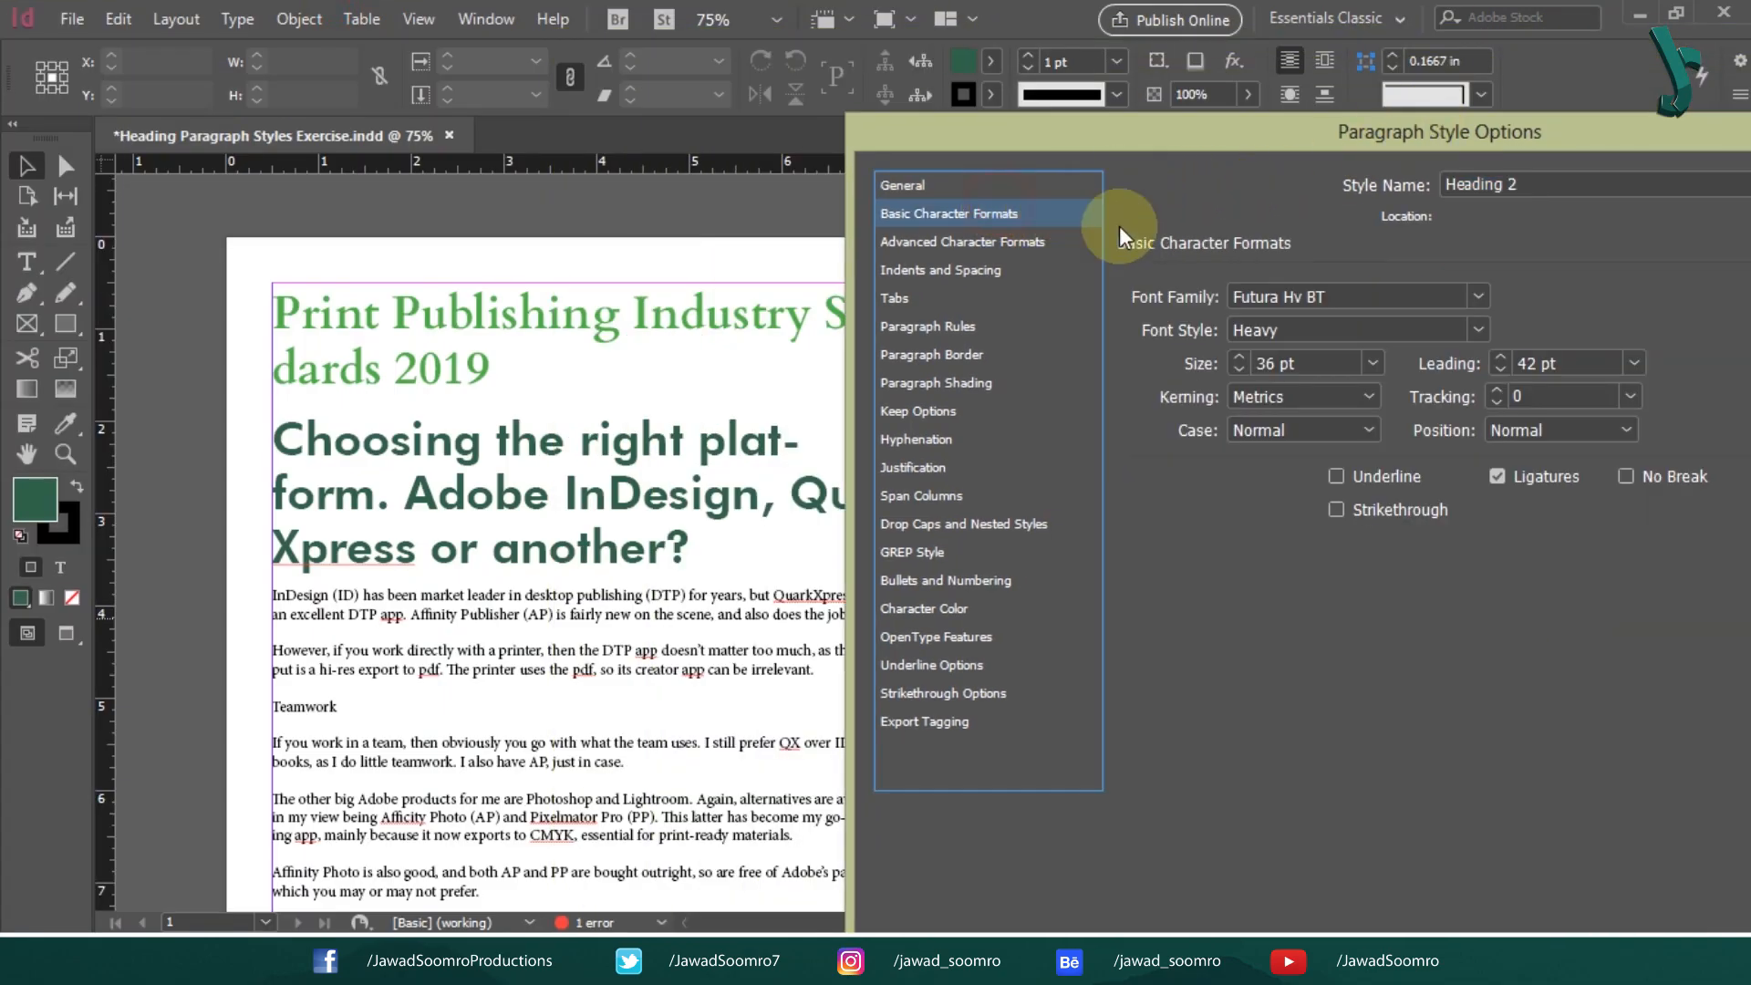
{"action": "left_click", "coordinate": [1373, 363]}
{"action": "left_click", "coordinate": [1314, 632]}
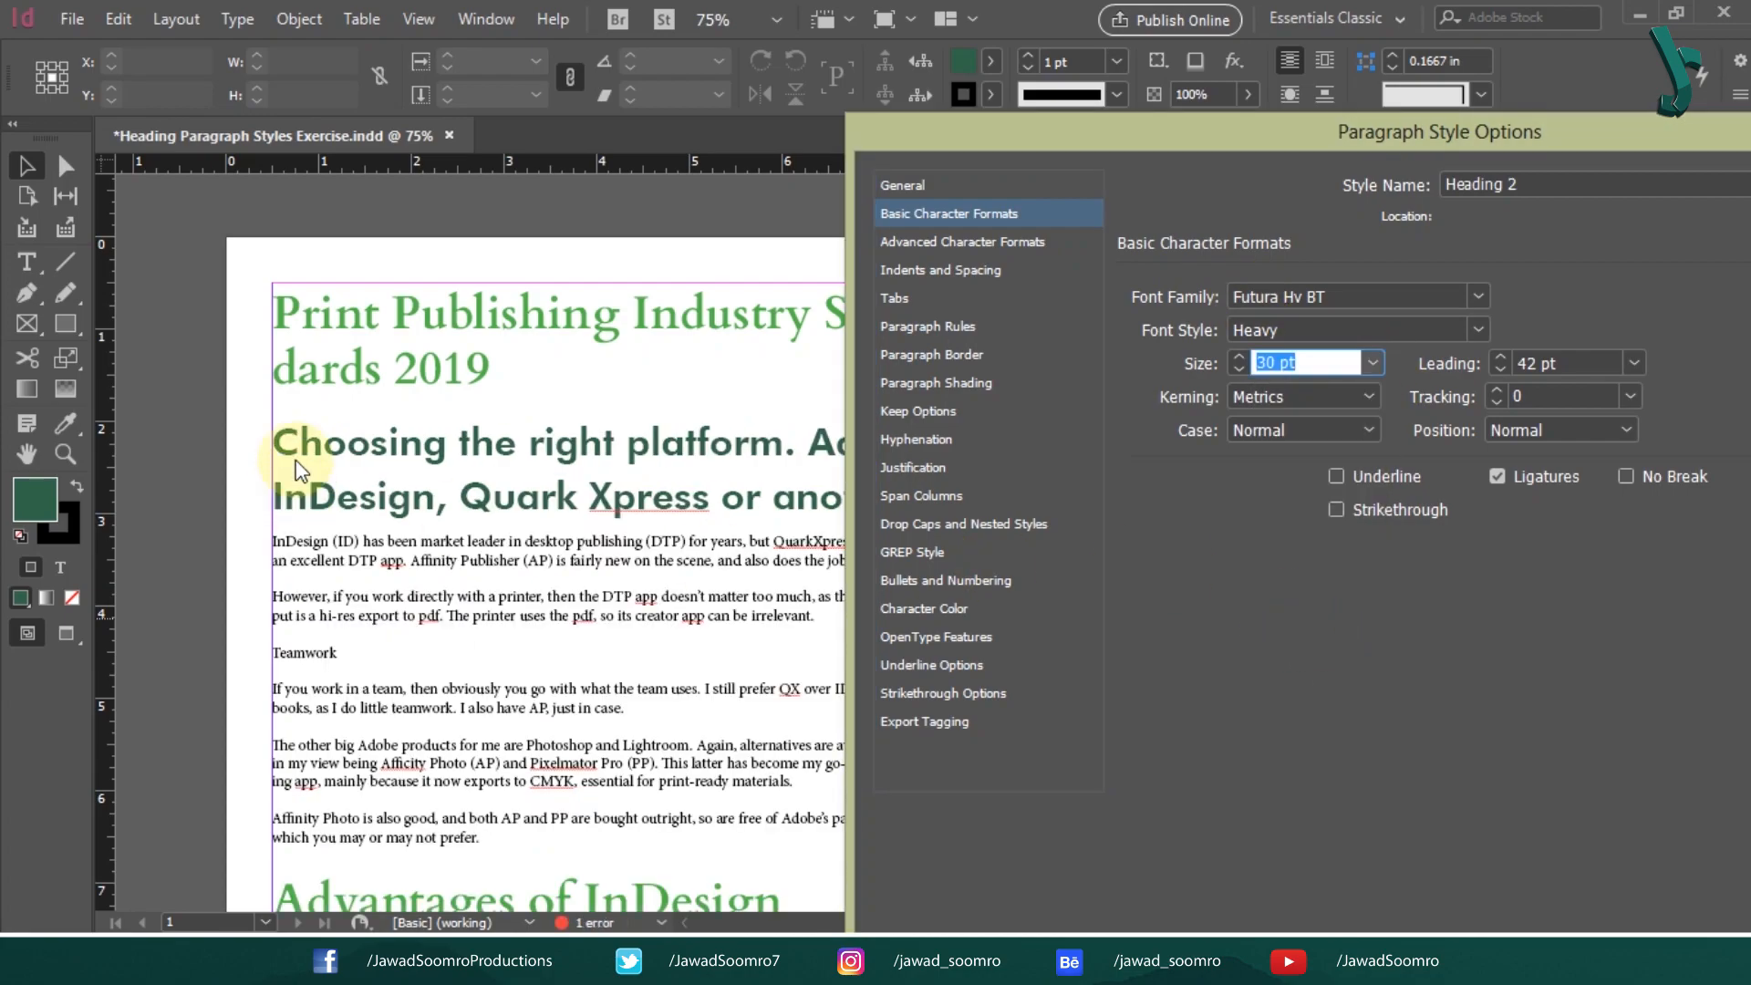
{"action": "left_click_drag", "start_coordinate": [1278, 136], "coordinate": [761, 23]}
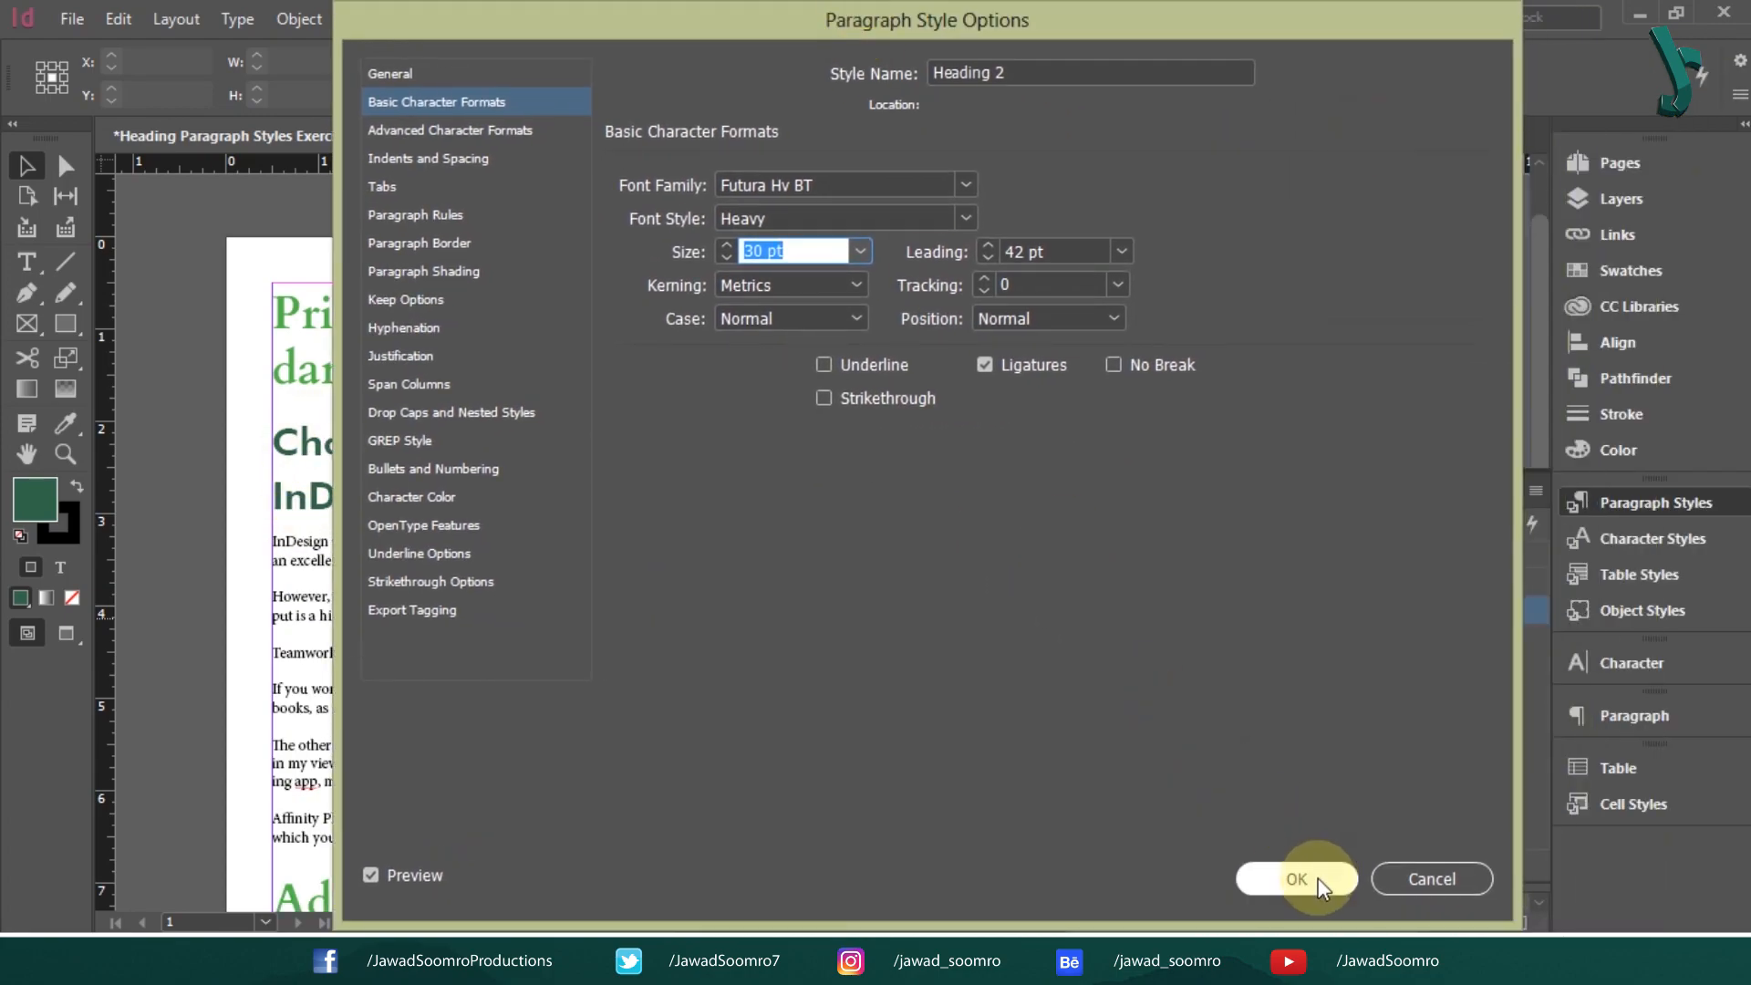
{"action": "left_click", "coordinate": [1295, 878]}
{"action": "scroll", "coordinate": [584, 639], "scroll_direction": "down", "scroll_amount": 5}
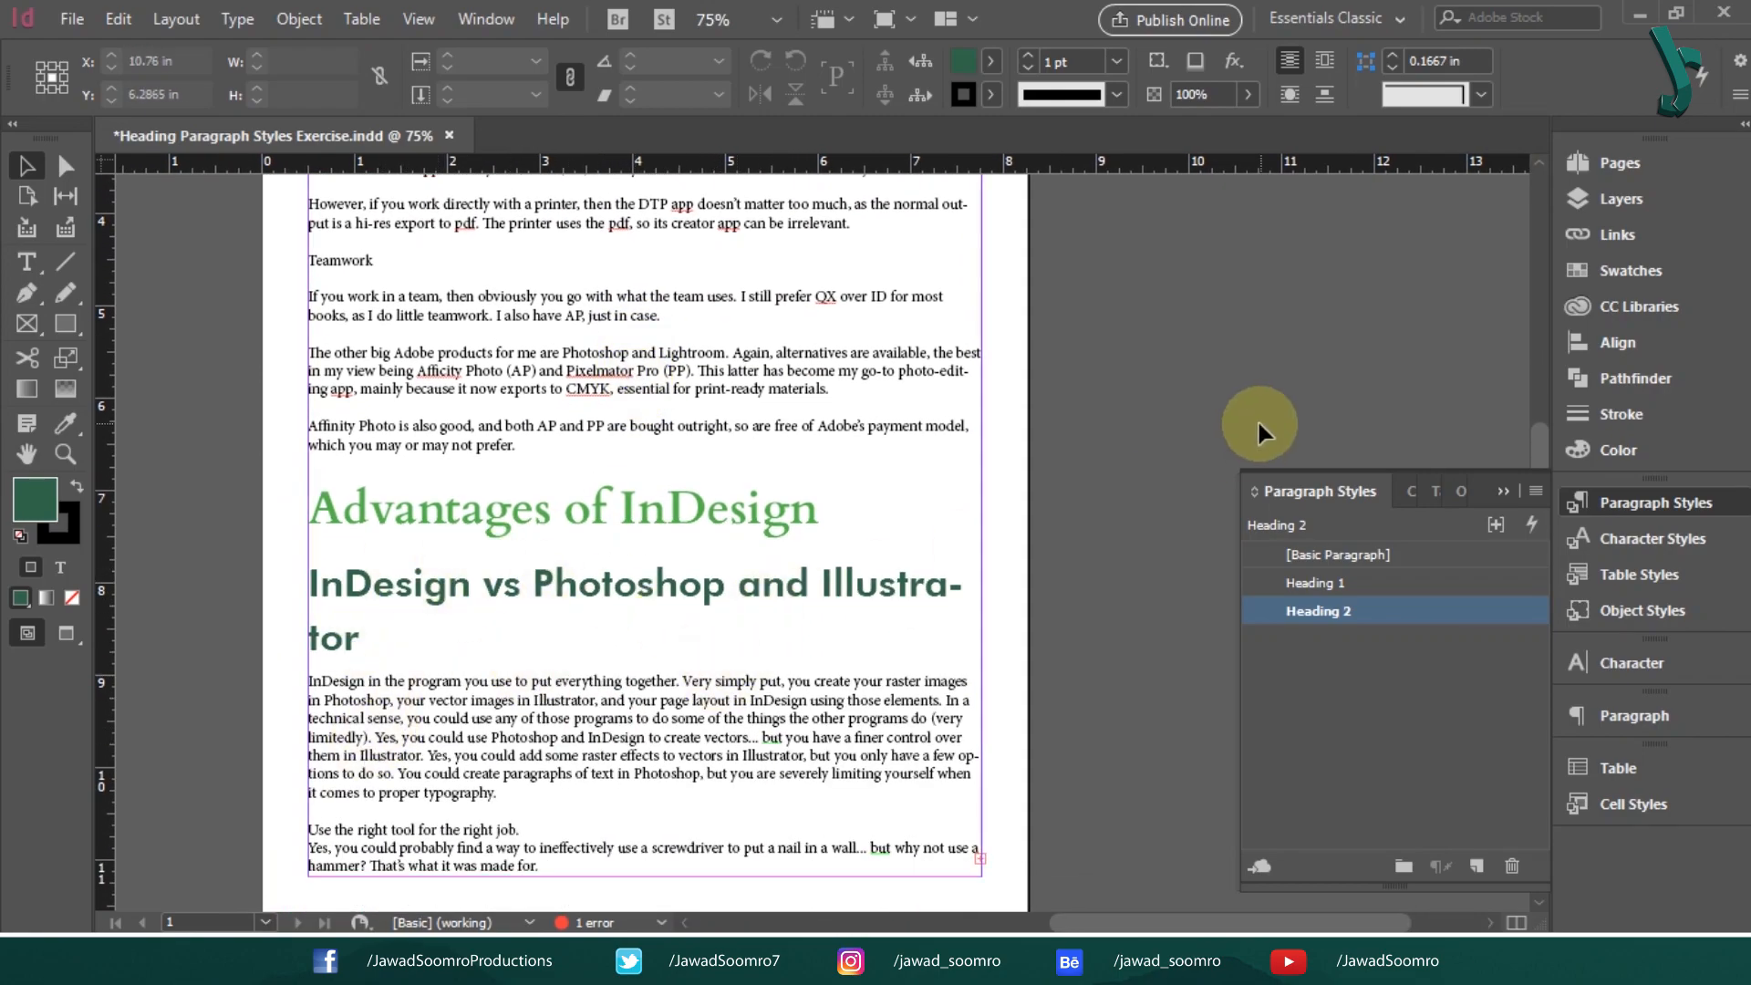
{"action": "scroll", "coordinate": [1239, 425], "scroll_direction": "down", "scroll_amount": 2}
{"action": "key", "text": "ctrl+s"}
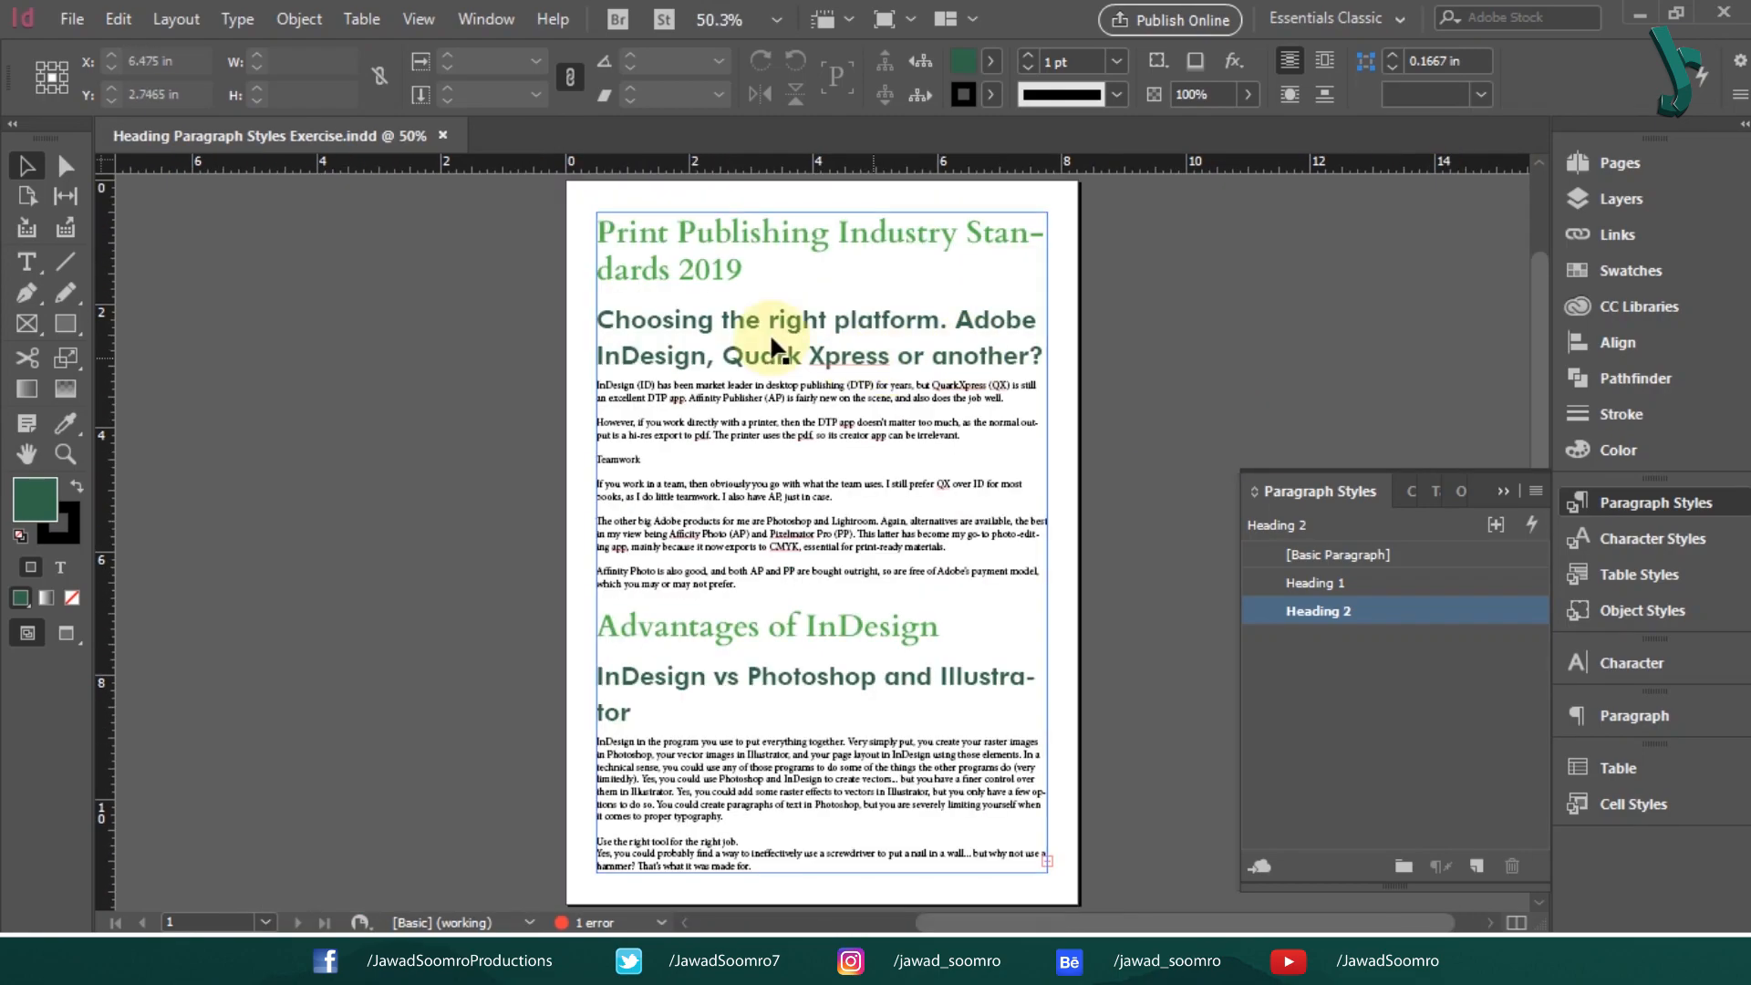
{"action": "left_click", "coordinate": [1310, 582]}
{"action": "left_click", "coordinate": [1334, 613]}
{"action": "left_click", "coordinate": [1138, 581]}
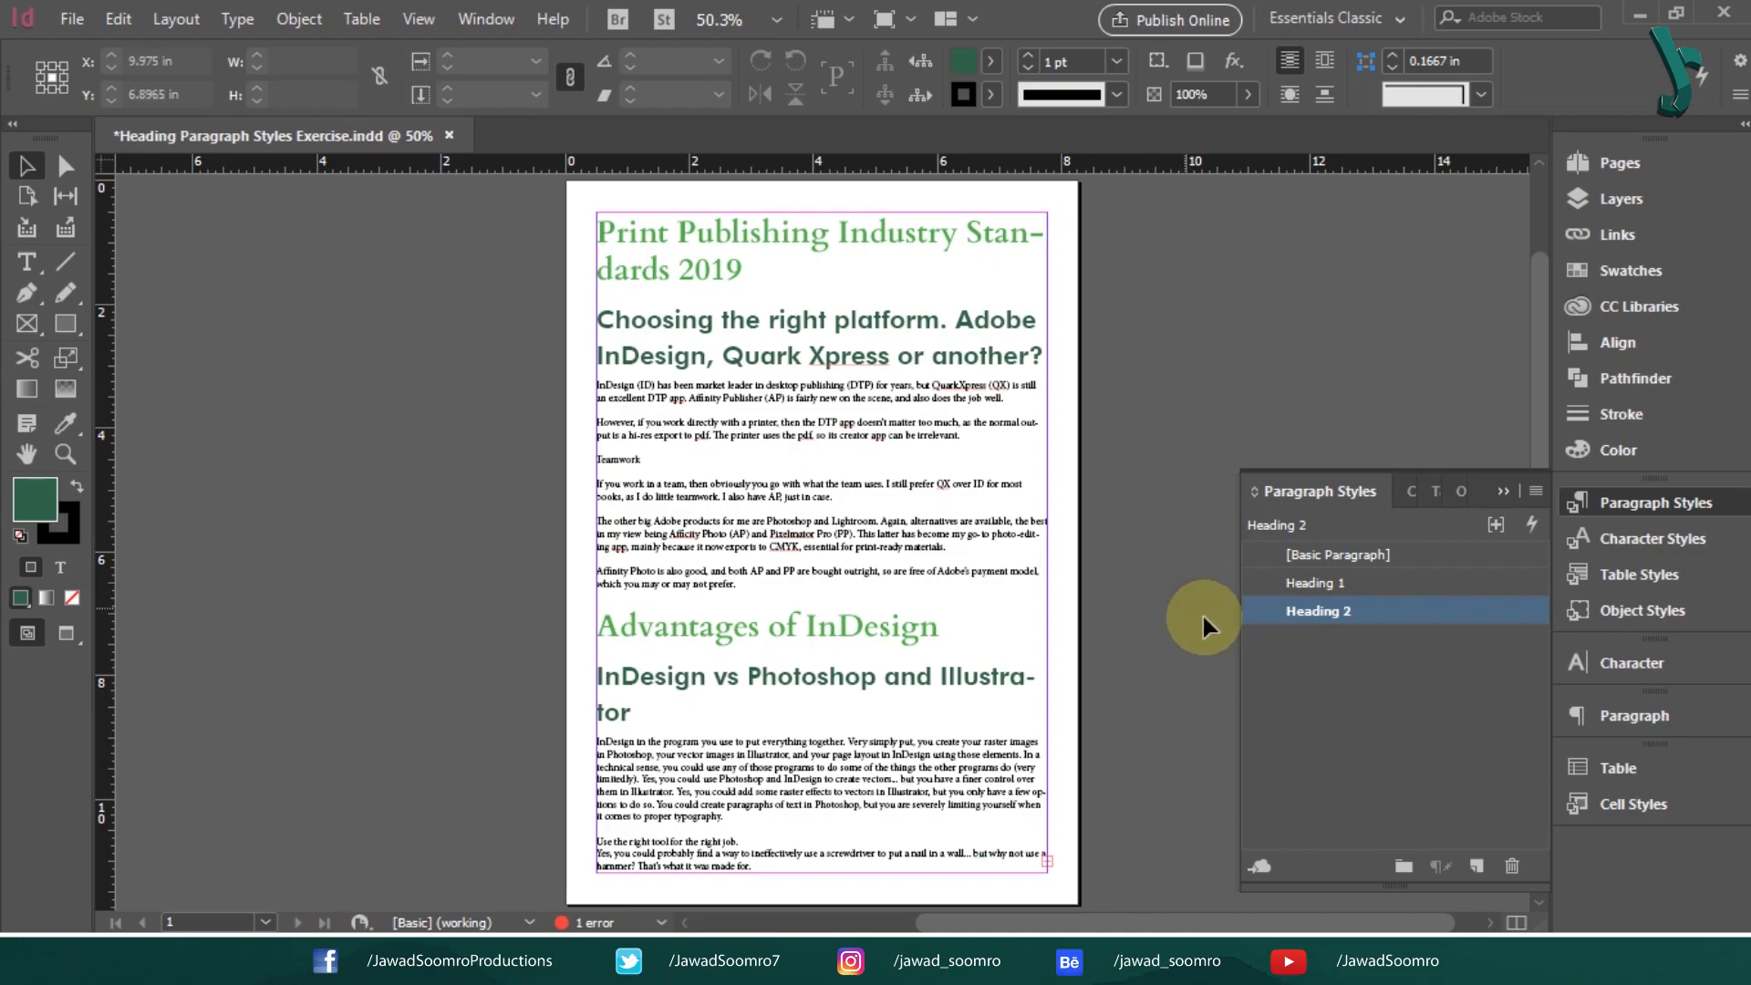
{"action": "left_click", "coordinate": [1434, 614]}
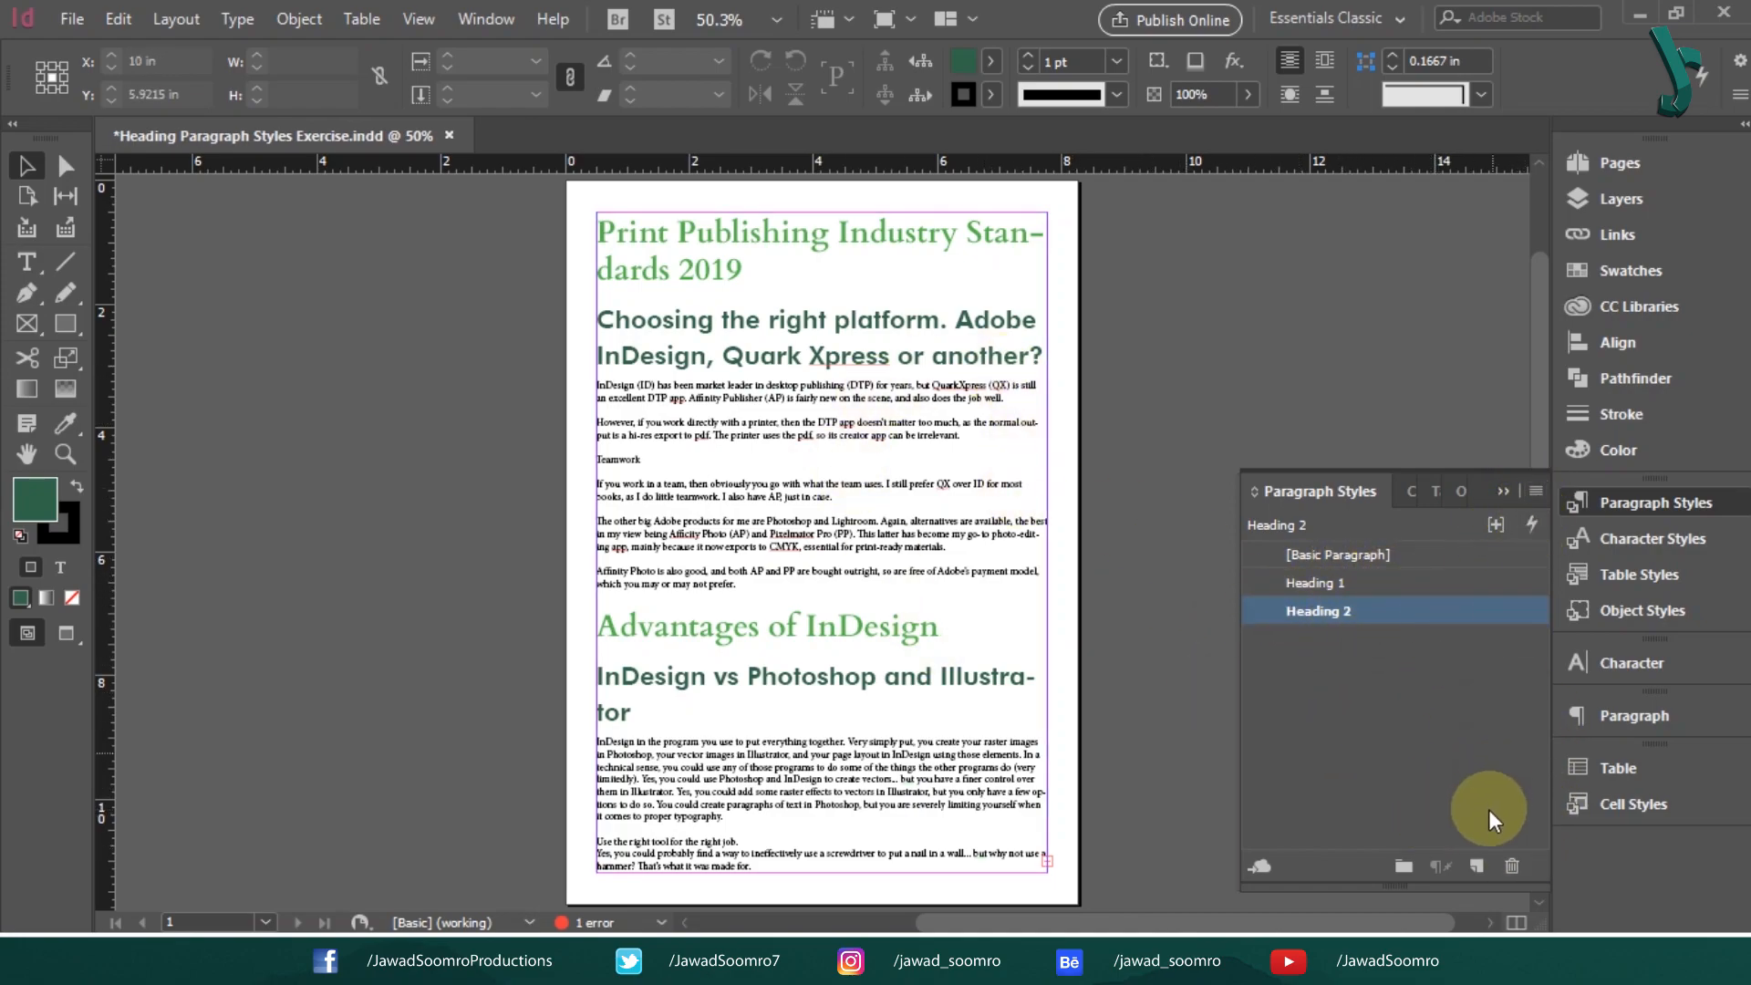
Duplicate the Heading 2 paragraph style and name the copy Heading 3
{"action": "right_click", "coordinate": [1366, 612]}
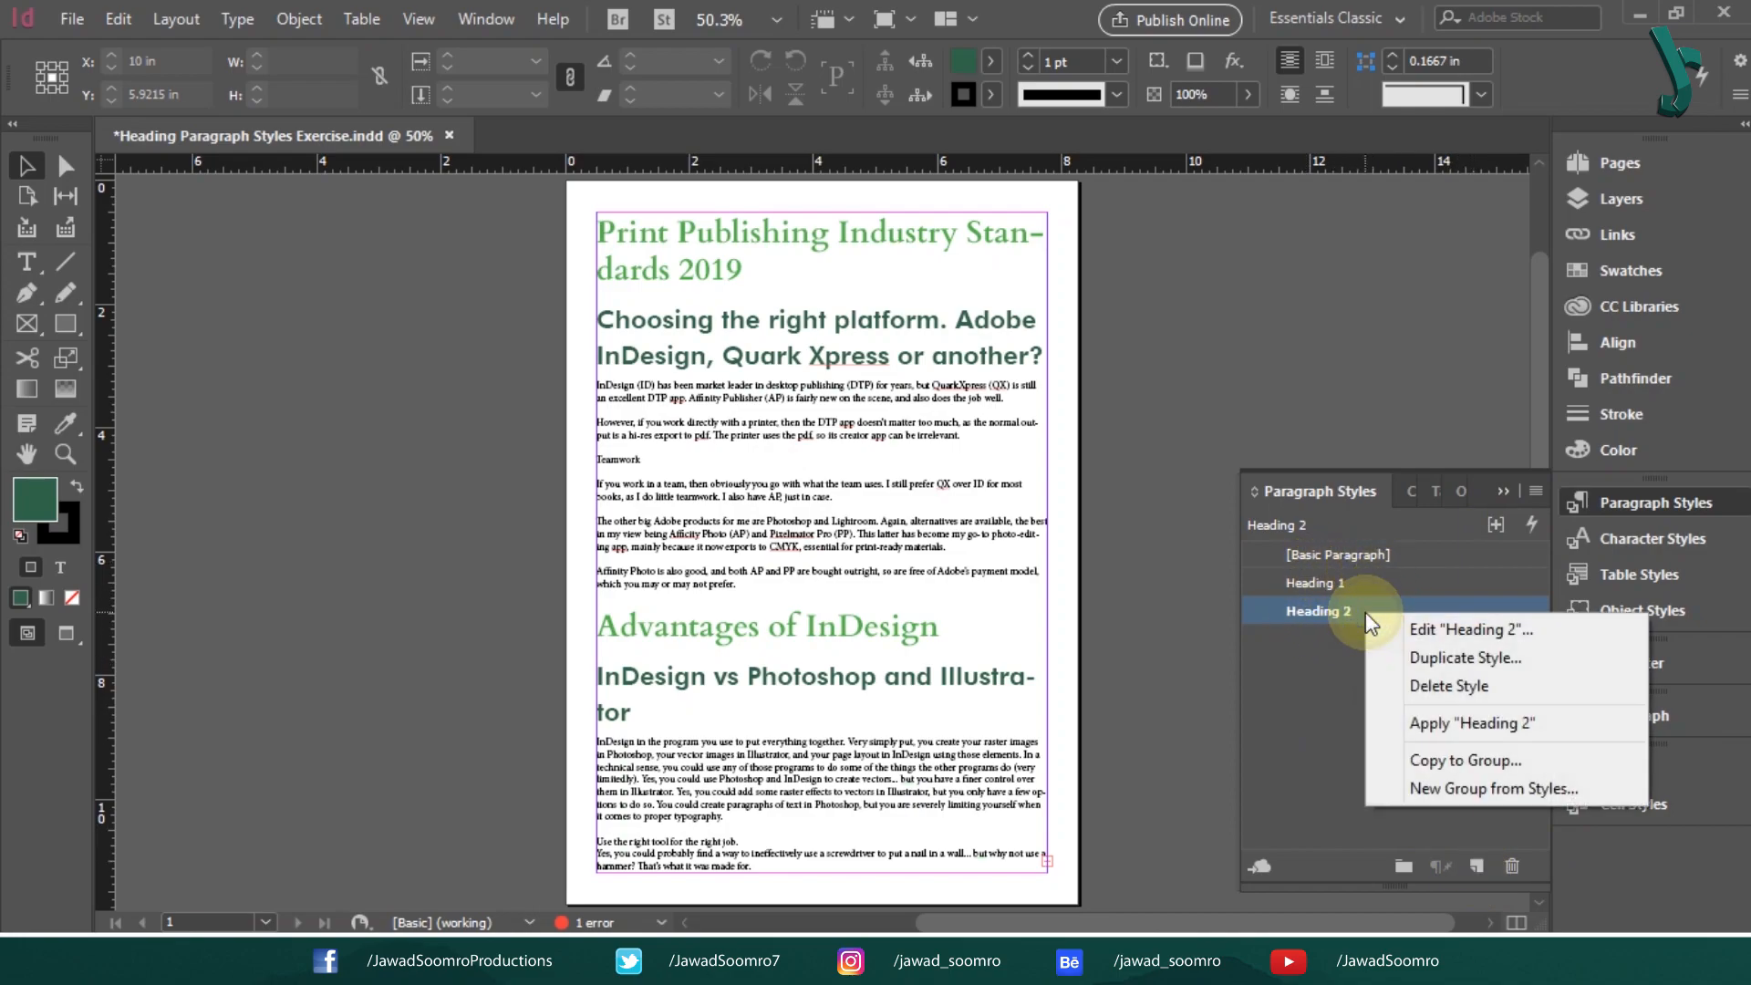
{"action": "left_click", "coordinate": [1424, 665]}
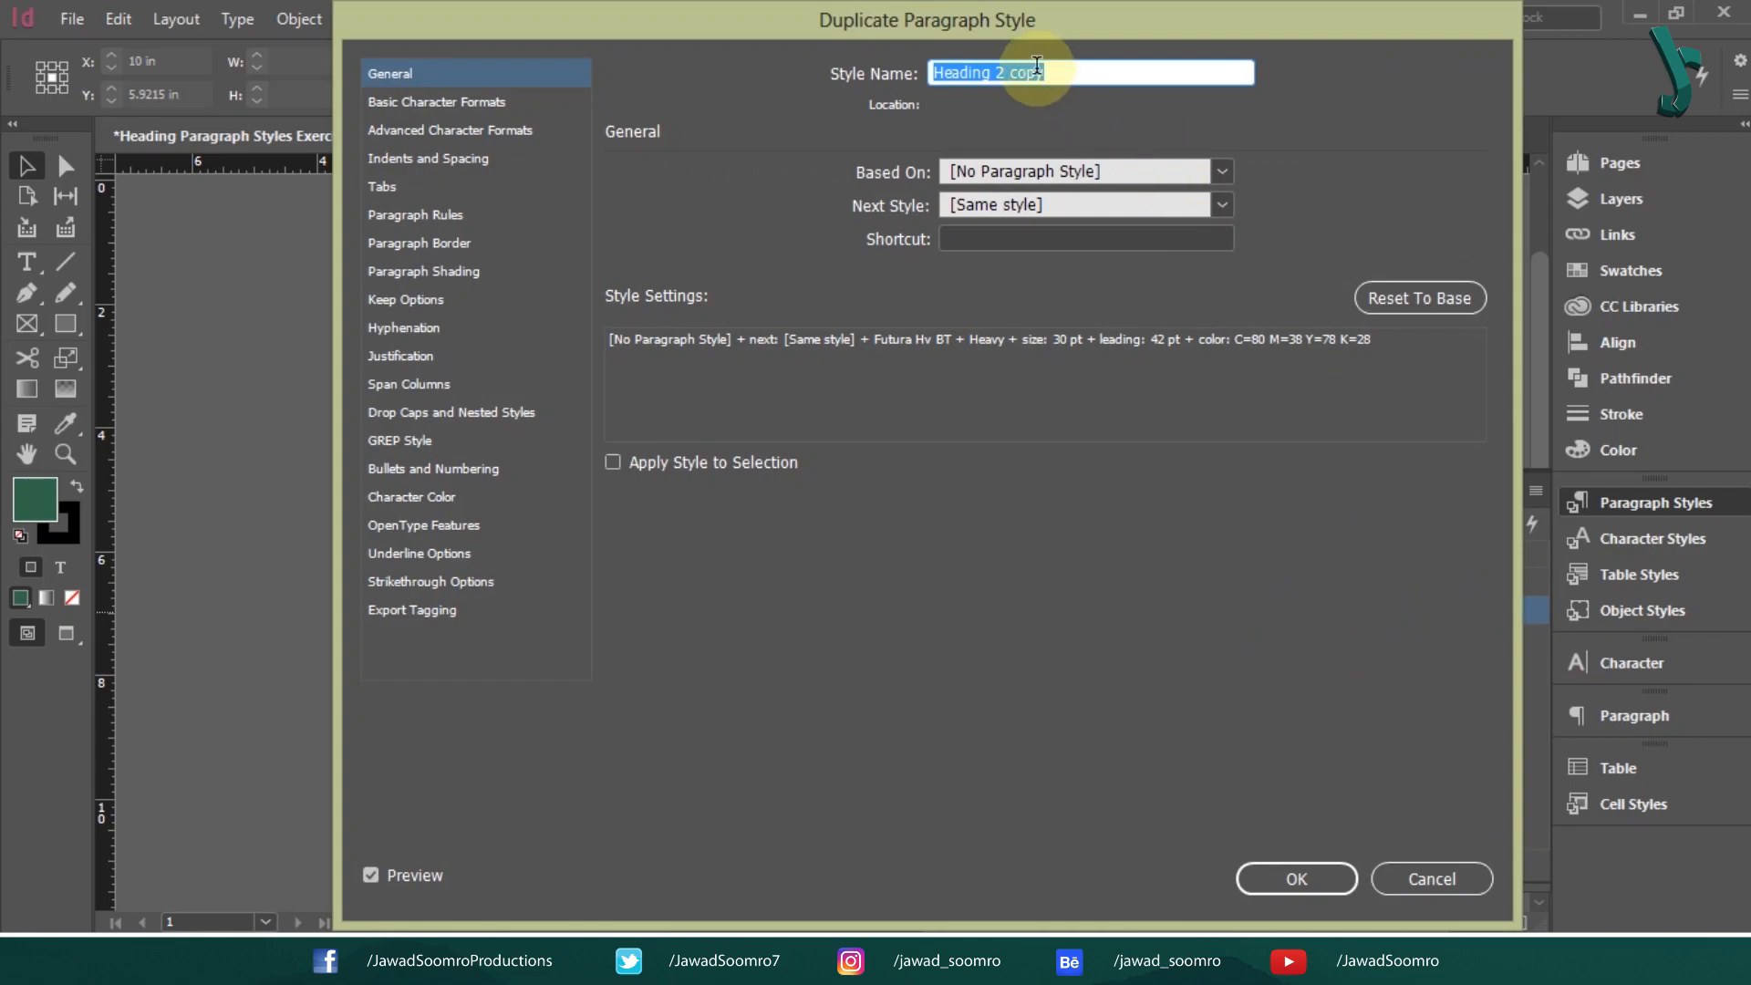
{"action": "key", "text": "End"}
{"action": "key", "text": "BackSpace"}
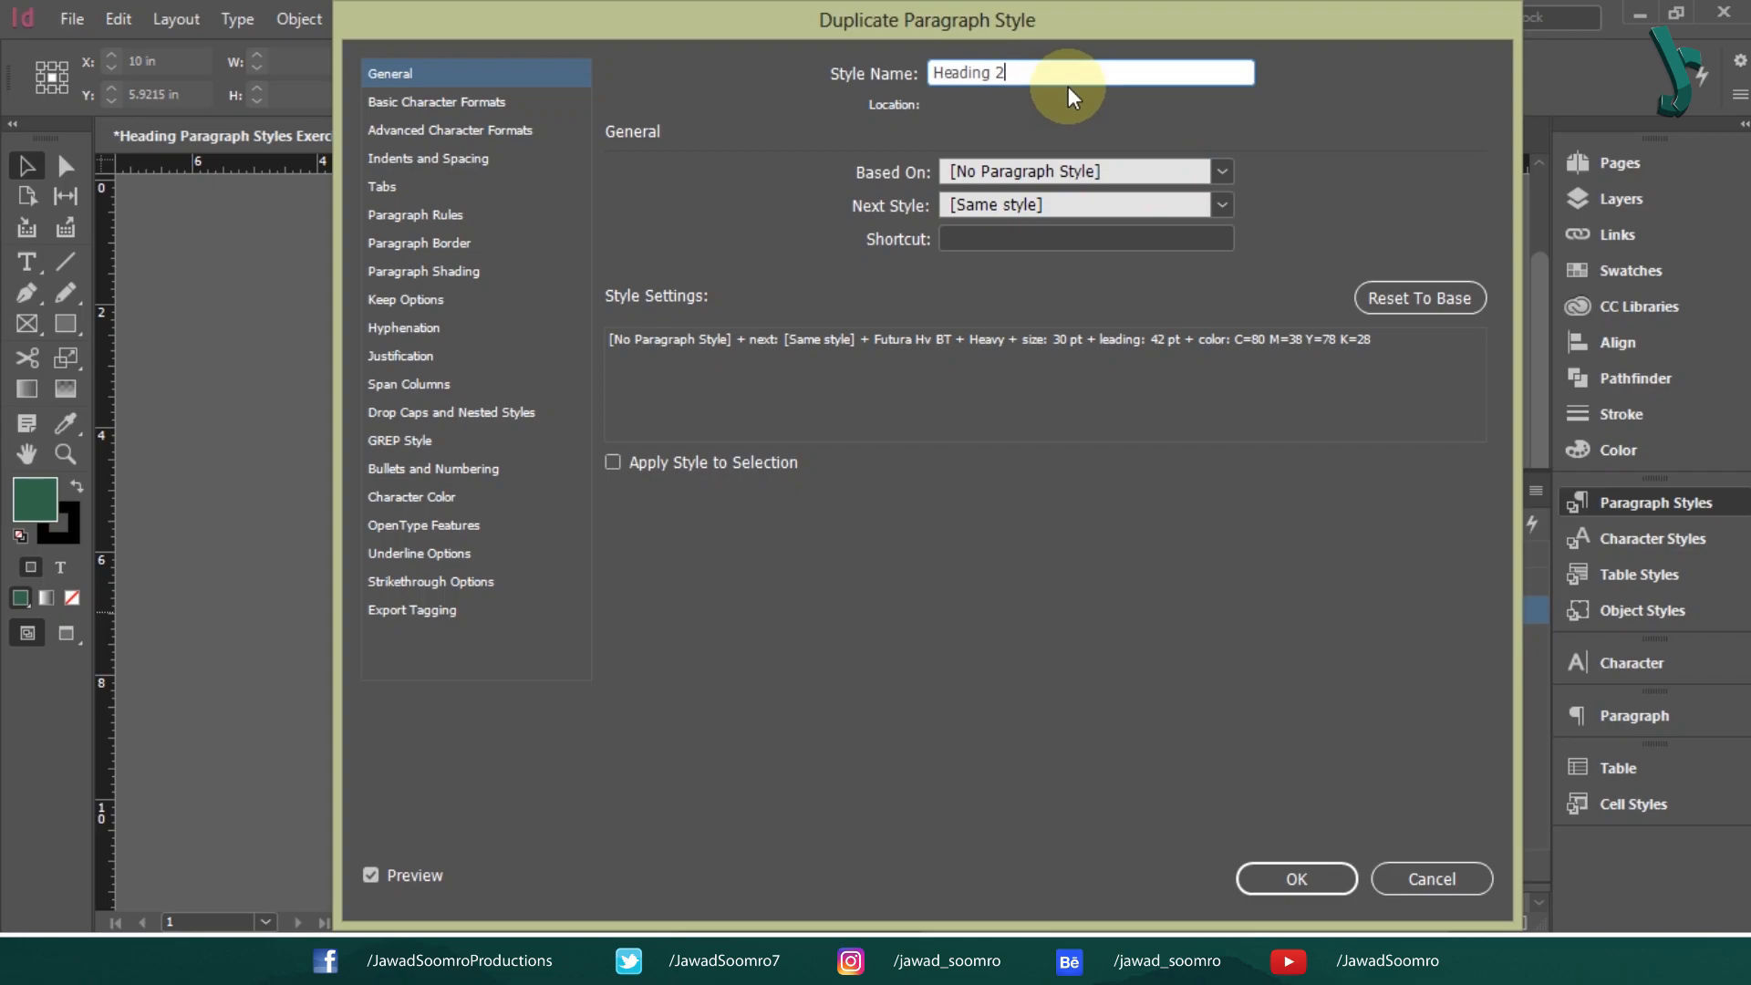
{"action": "key", "text": "BackSpace"}
{"action": "type", "text": "3"}
Set the Heading 3 style's font family to Cardo and its font style to Regular
{"action": "left_click", "coordinate": [468, 103]}
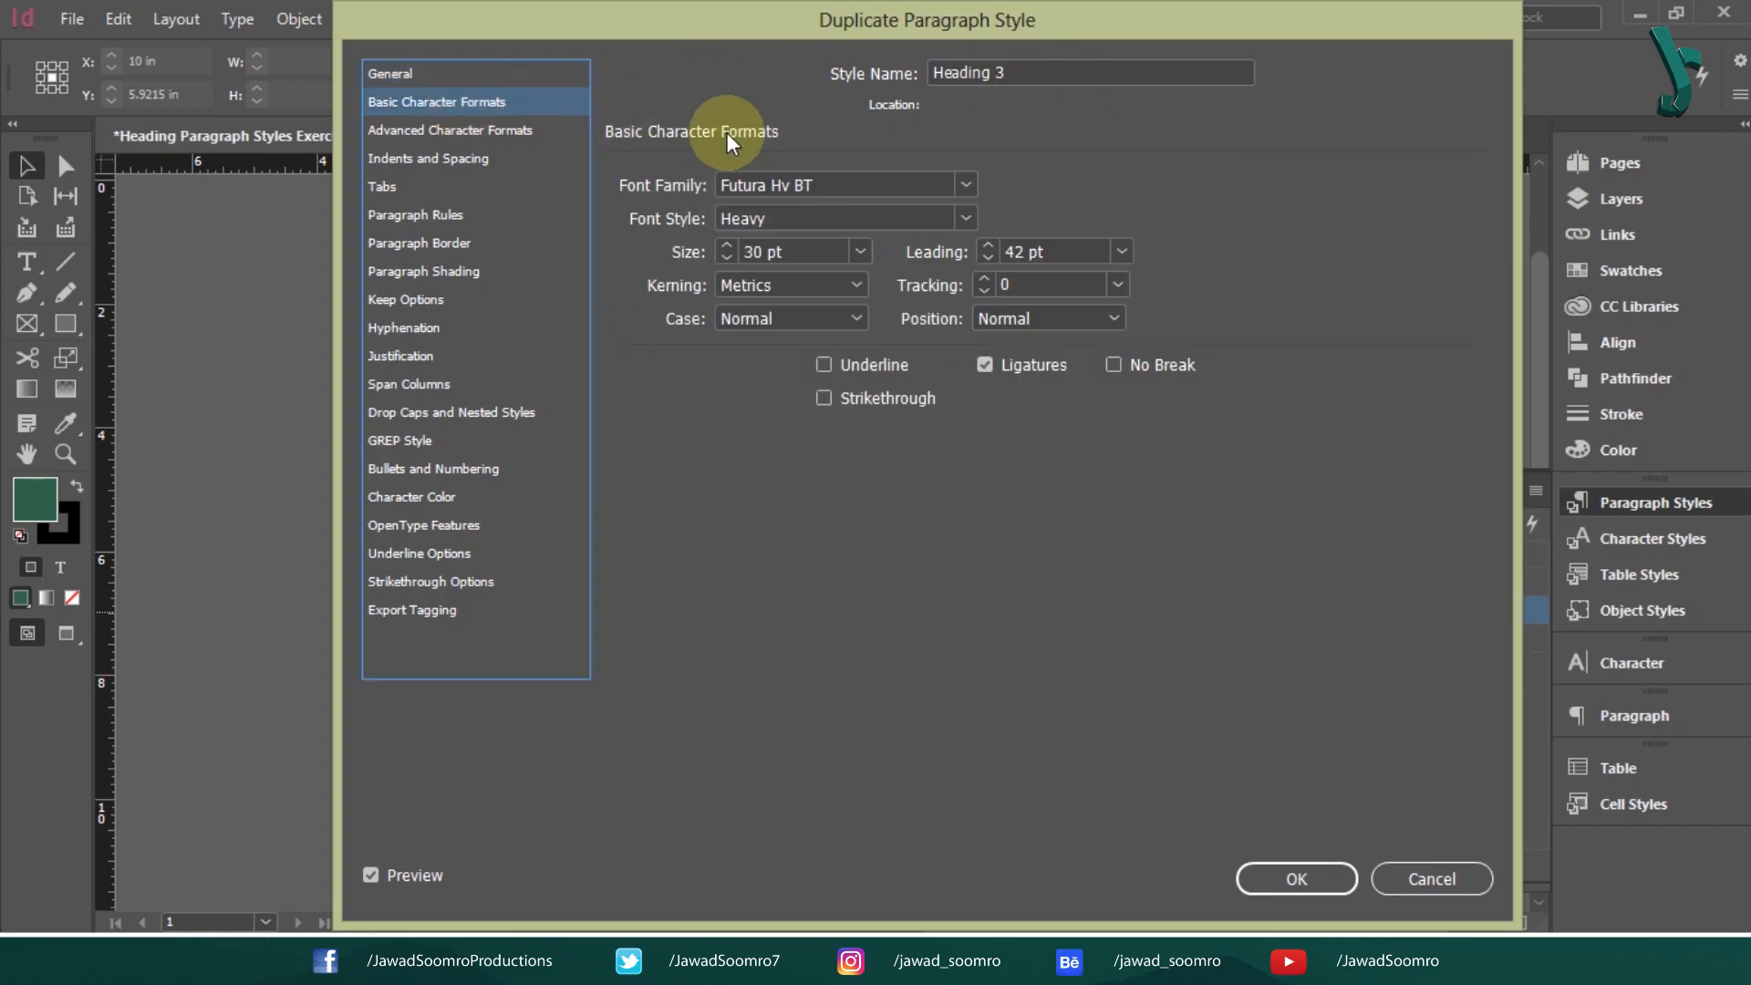
{"action": "left_click", "coordinate": [892, 188]}
{"action": "left_click_drag", "start_coordinate": [892, 188], "coordinate": [420, 204]}
{"action": "type", "text": "Ca"}
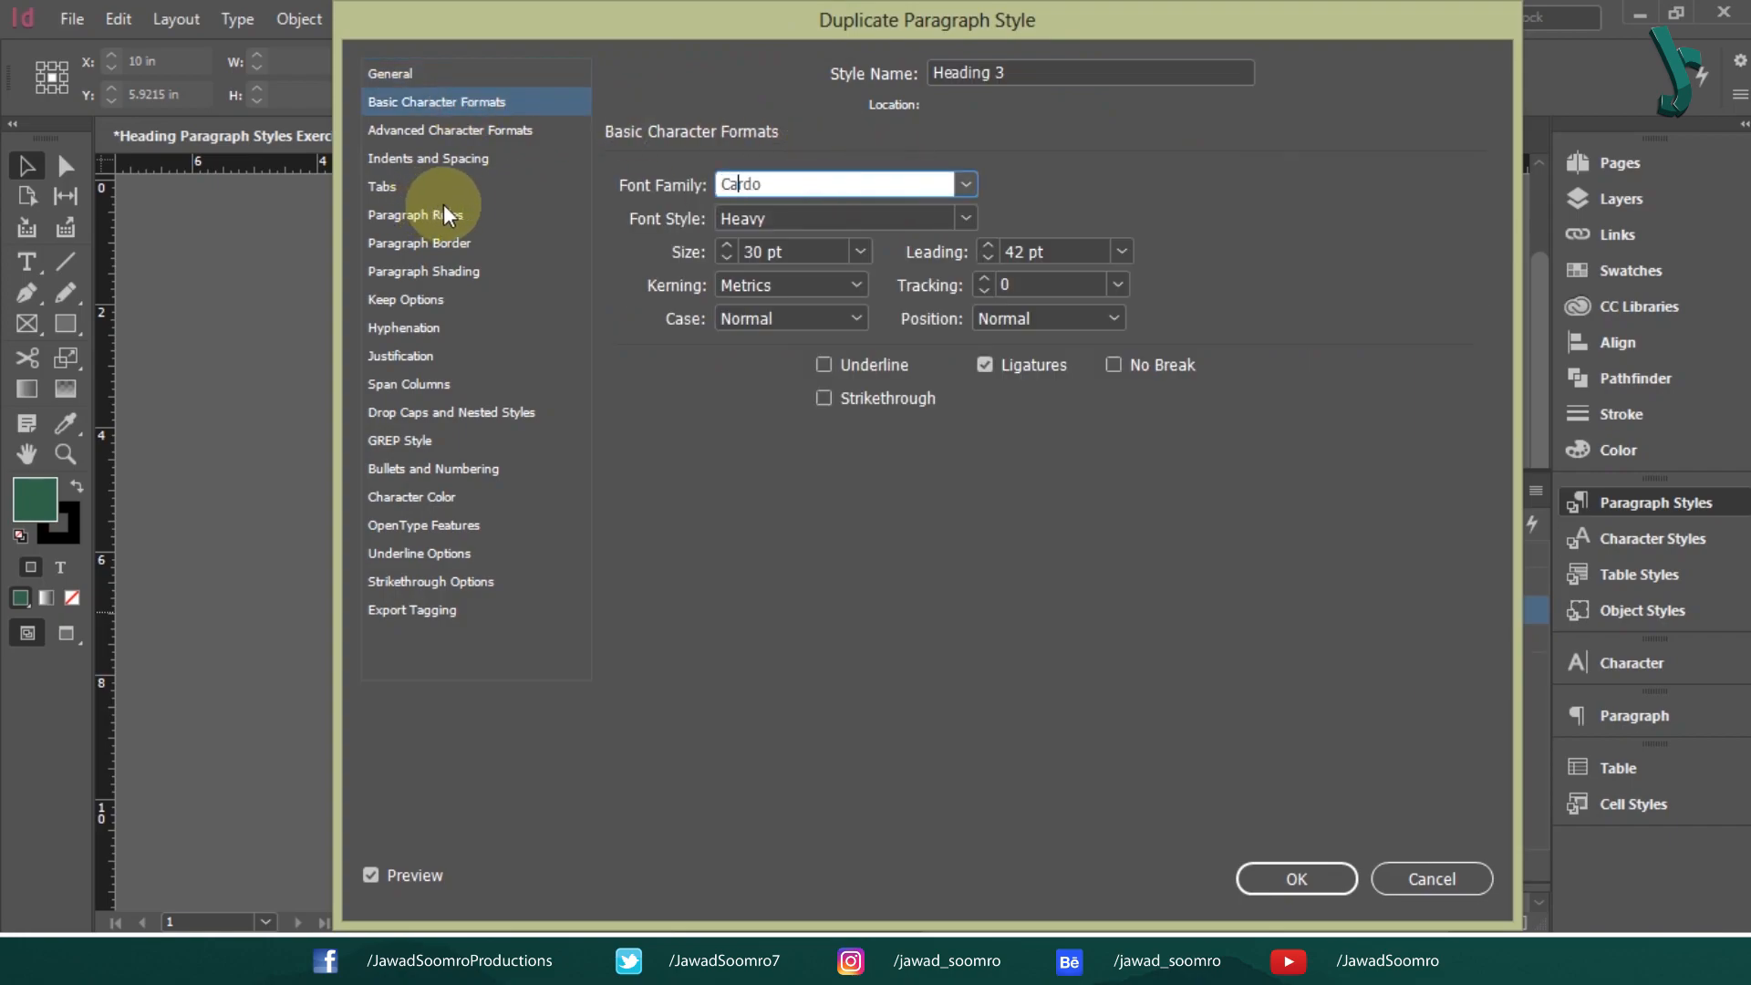
{"action": "type", "text": "rd"}
{"action": "left_click", "coordinate": [954, 213]}
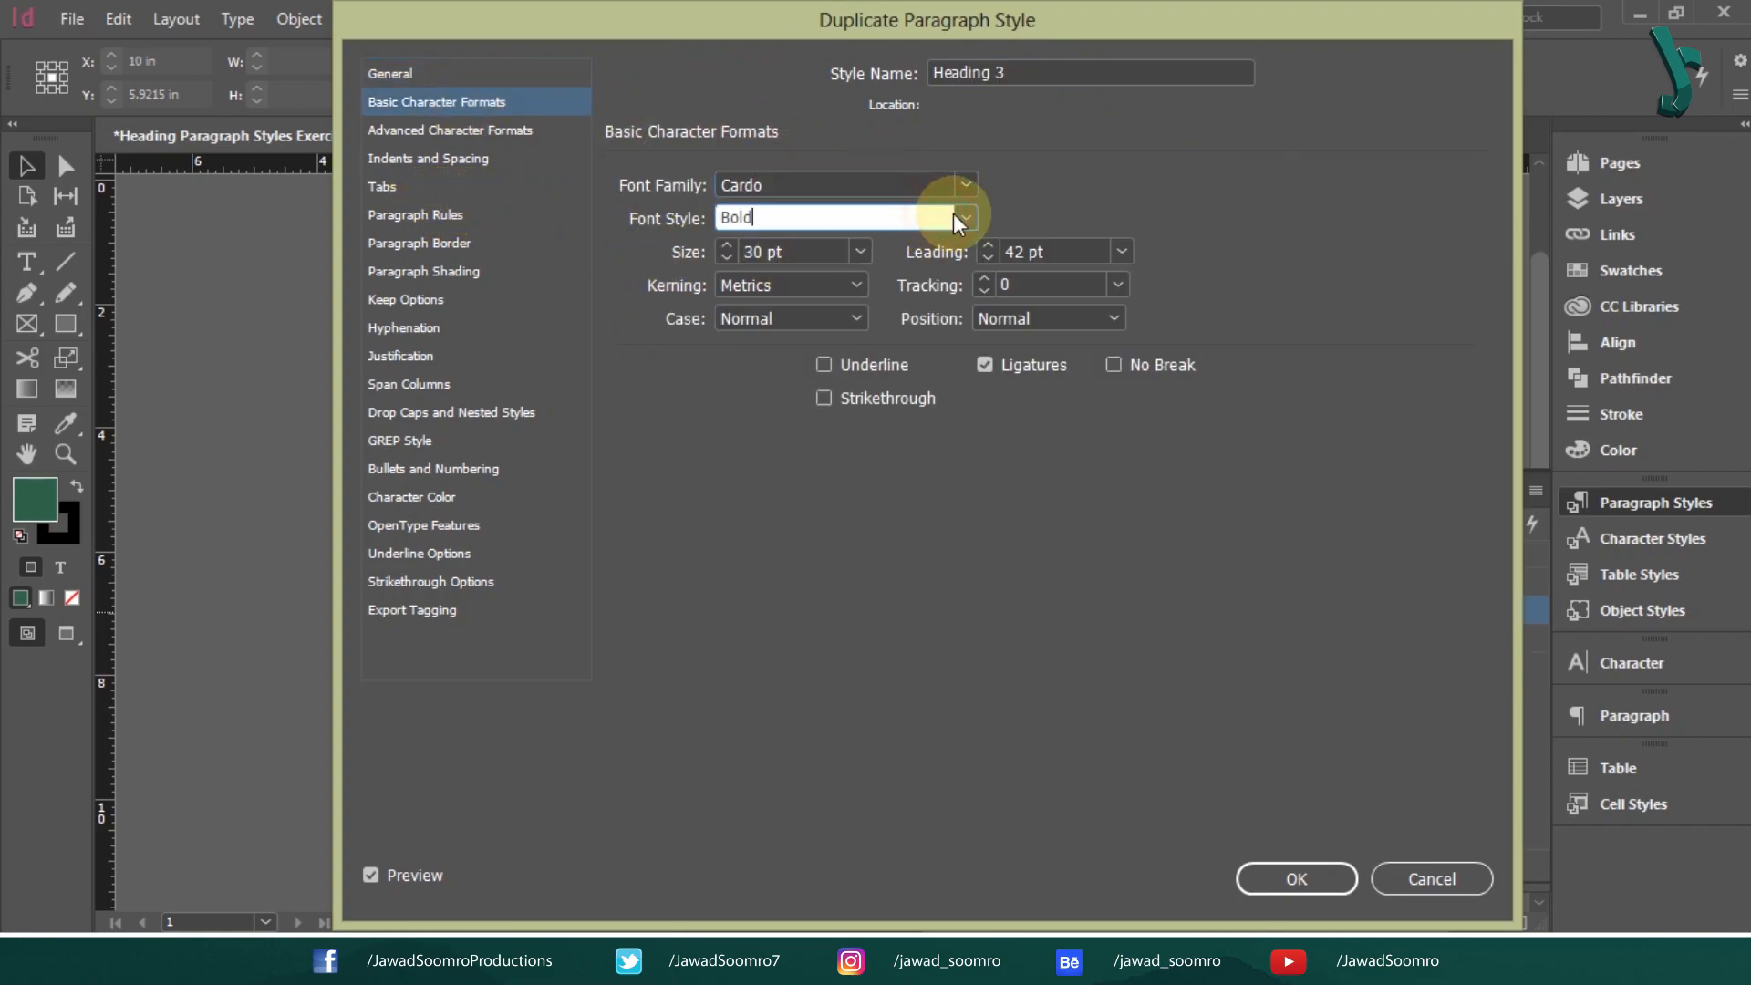
{"action": "left_click", "coordinate": [963, 217]}
{"action": "left_click", "coordinate": [940, 237]}
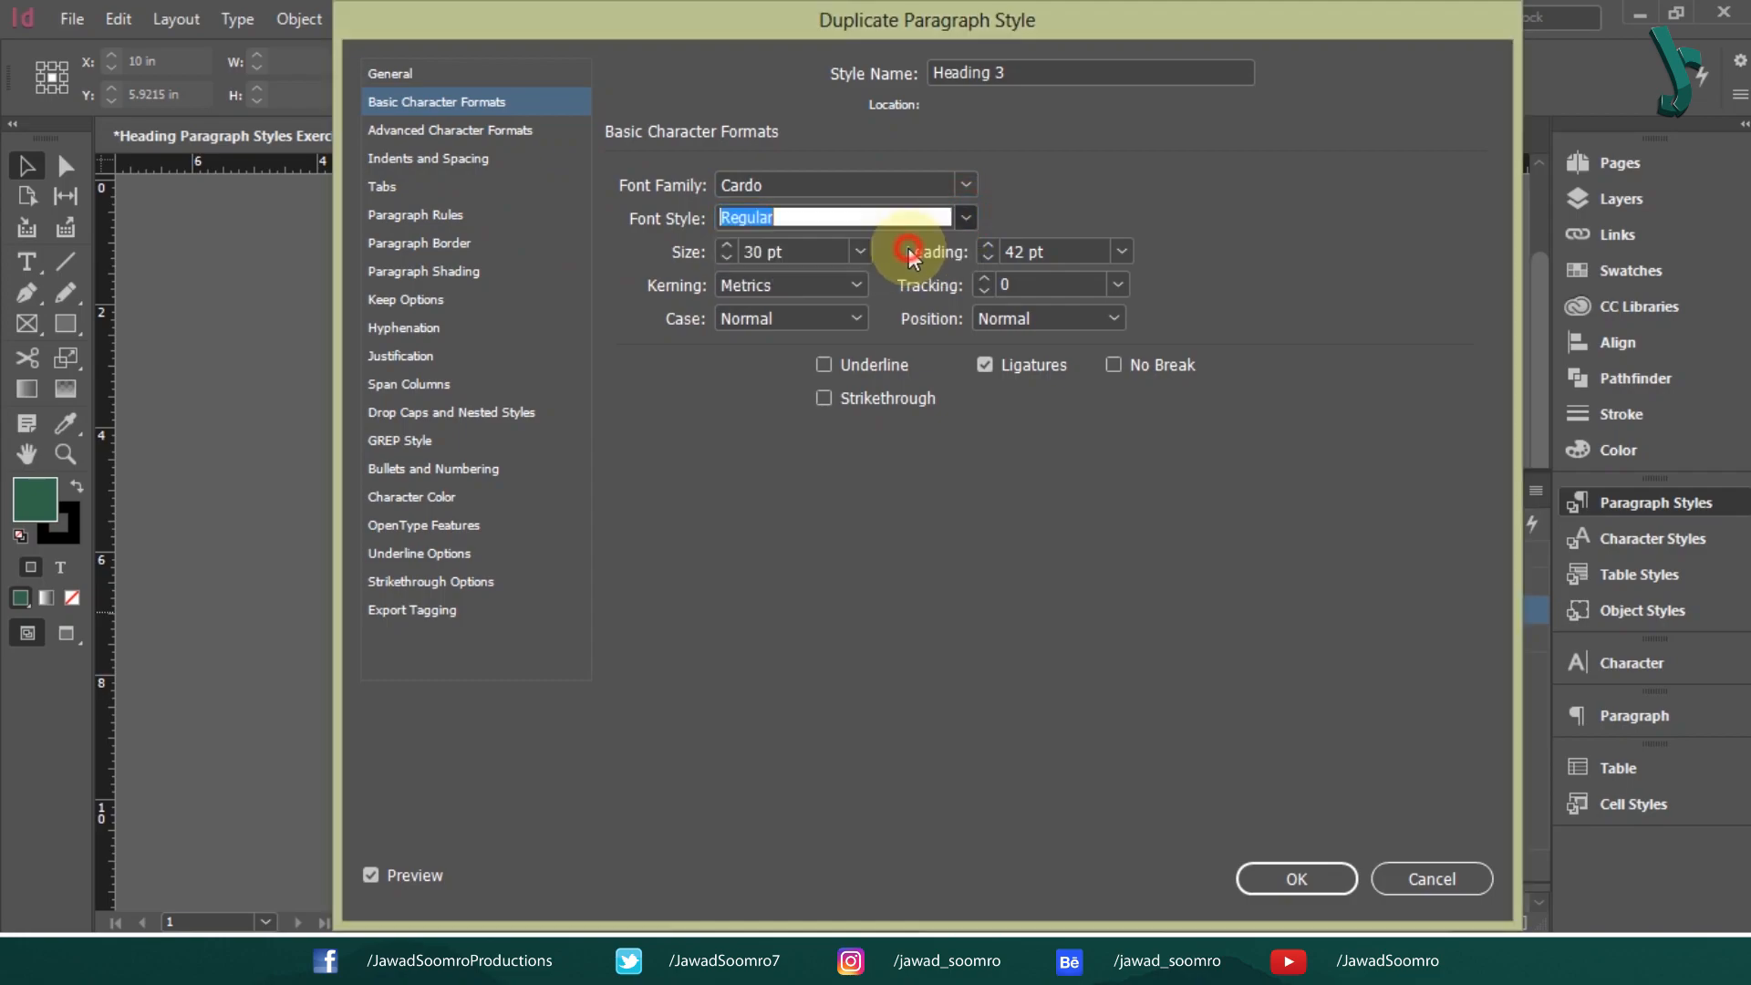
Set the Heading 3 style's character size to 18 pt and its leading to 18 pt
{"action": "left_click", "coordinate": [863, 251]}
{"action": "left_click", "coordinate": [820, 467]}
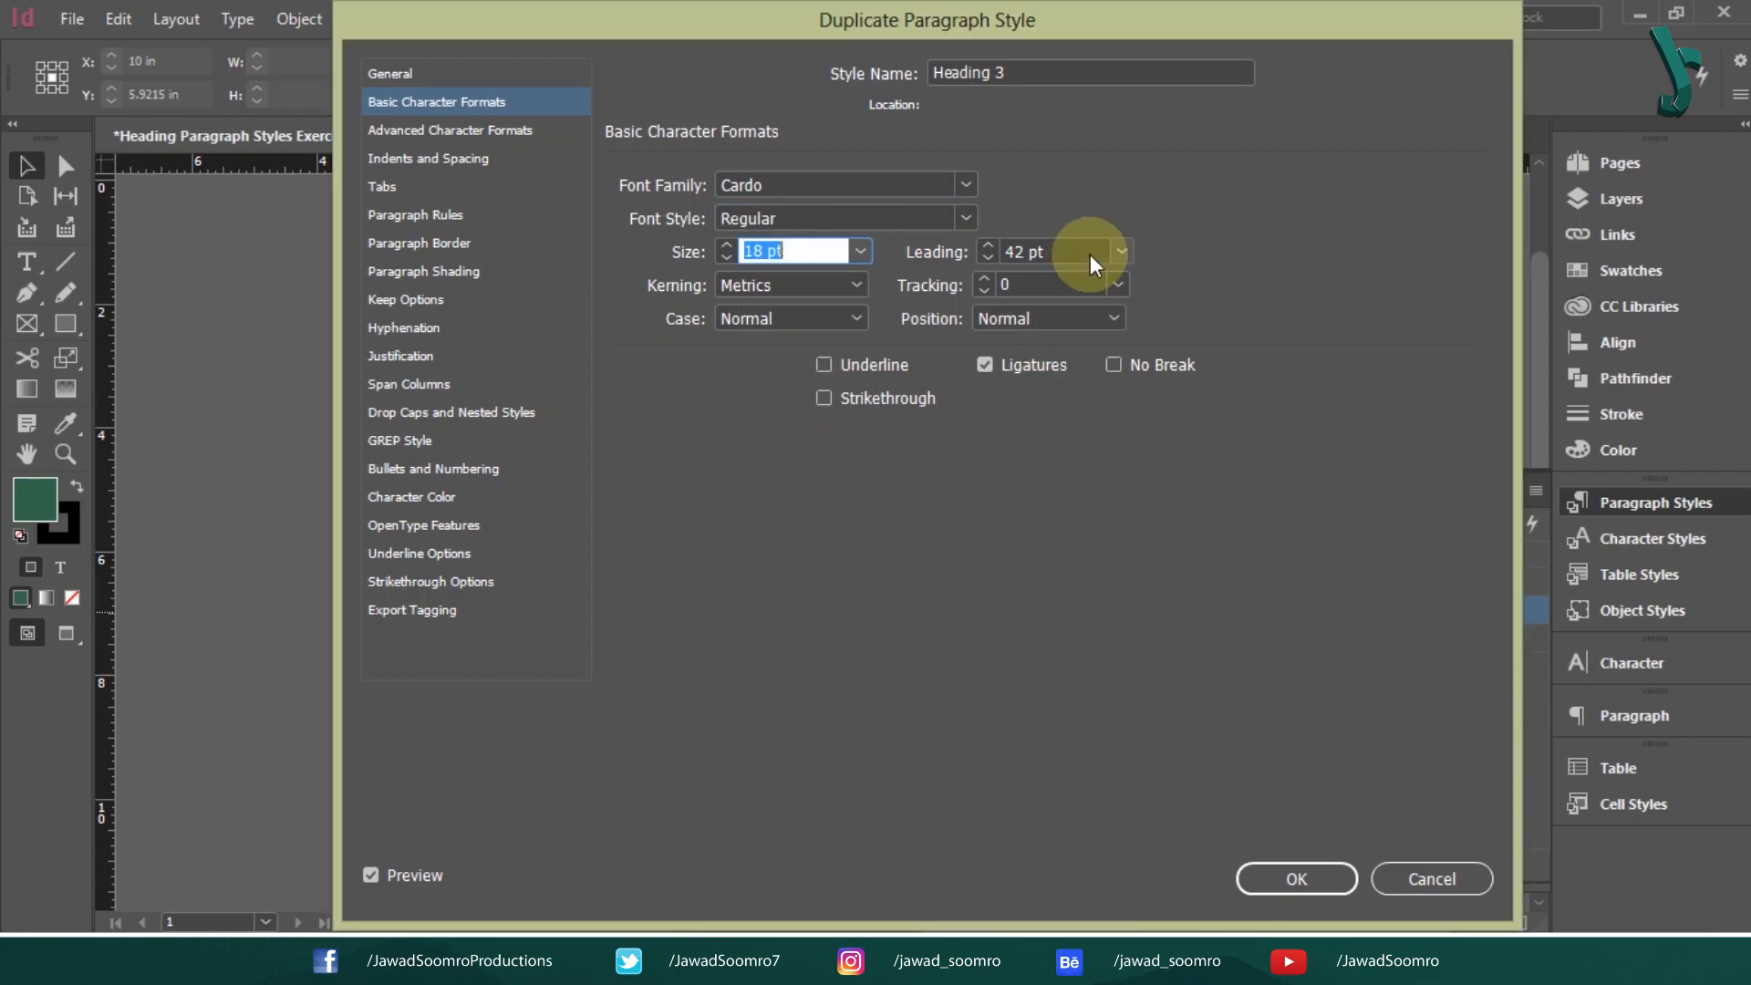
{"action": "left_click", "coordinate": [1124, 251]}
{"action": "left_click", "coordinate": [1086, 495]}
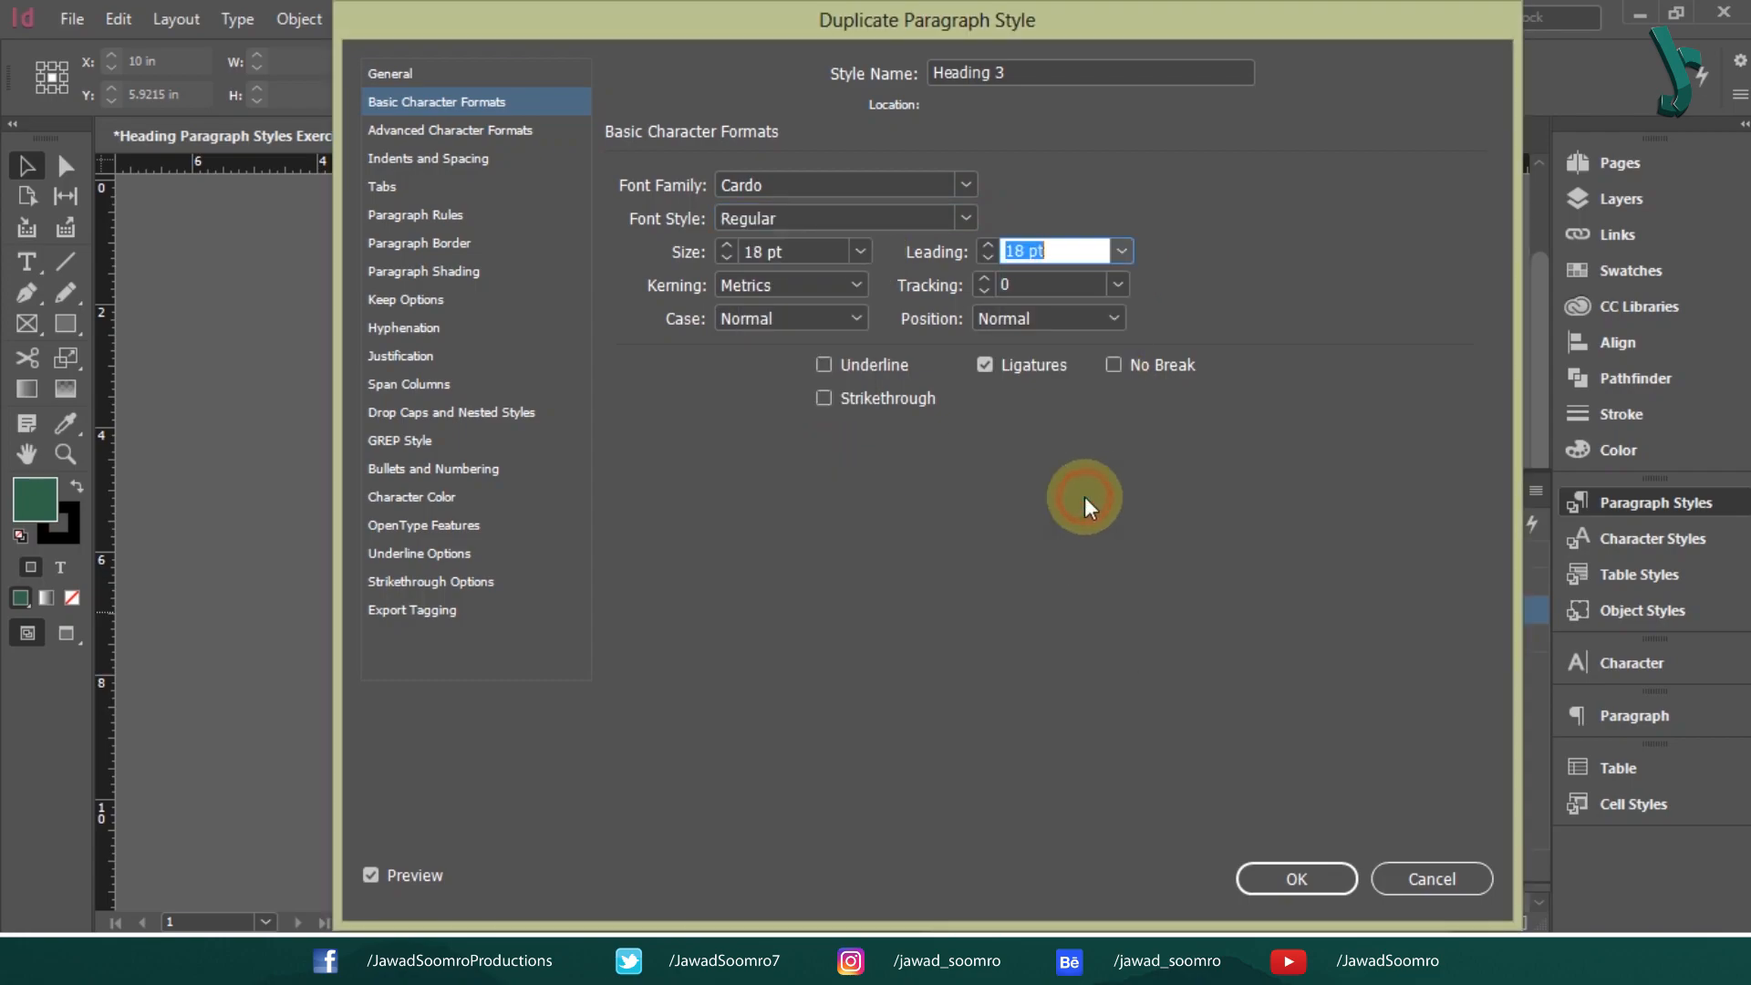
Set the Heading 3 style's character color to [Black] and accept the duplicated style
{"action": "left_click", "coordinate": [420, 497]}
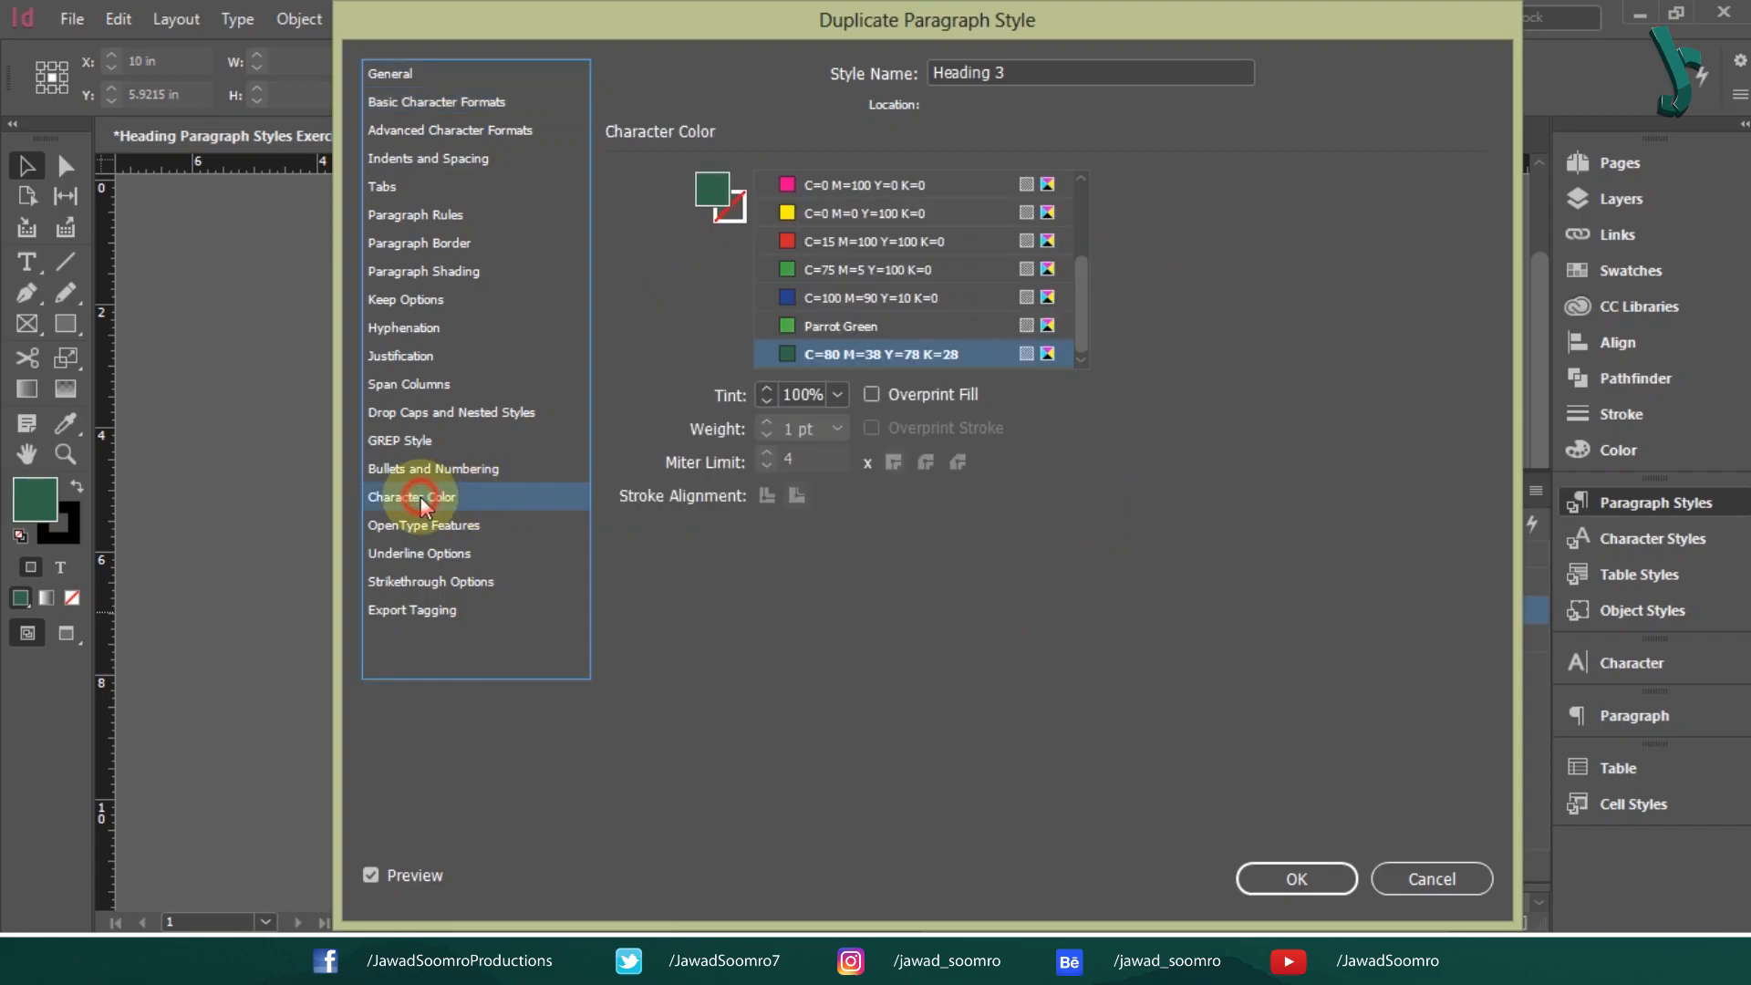
{"action": "left_click_drag", "start_coordinate": [1081, 310], "coordinate": [1081, 187]}
{"action": "left_click", "coordinate": [830, 269]}
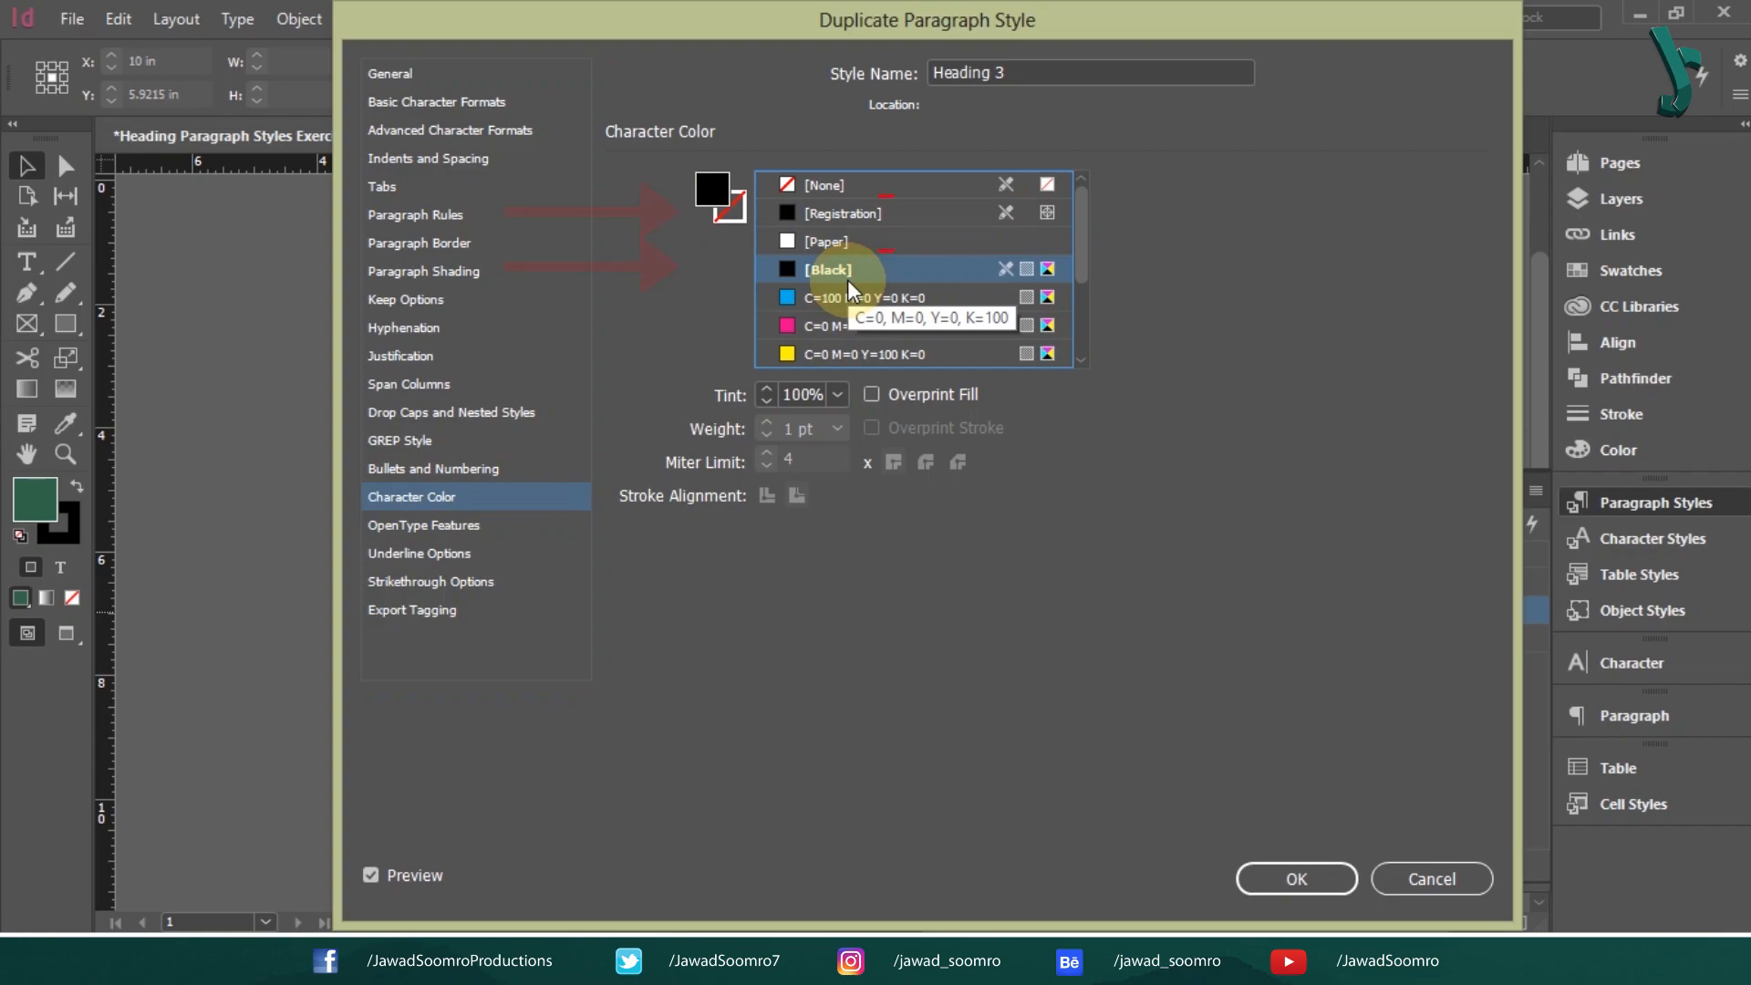
{"action": "left_click", "coordinate": [836, 214]}
{"action": "left_click", "coordinate": [837, 270]}
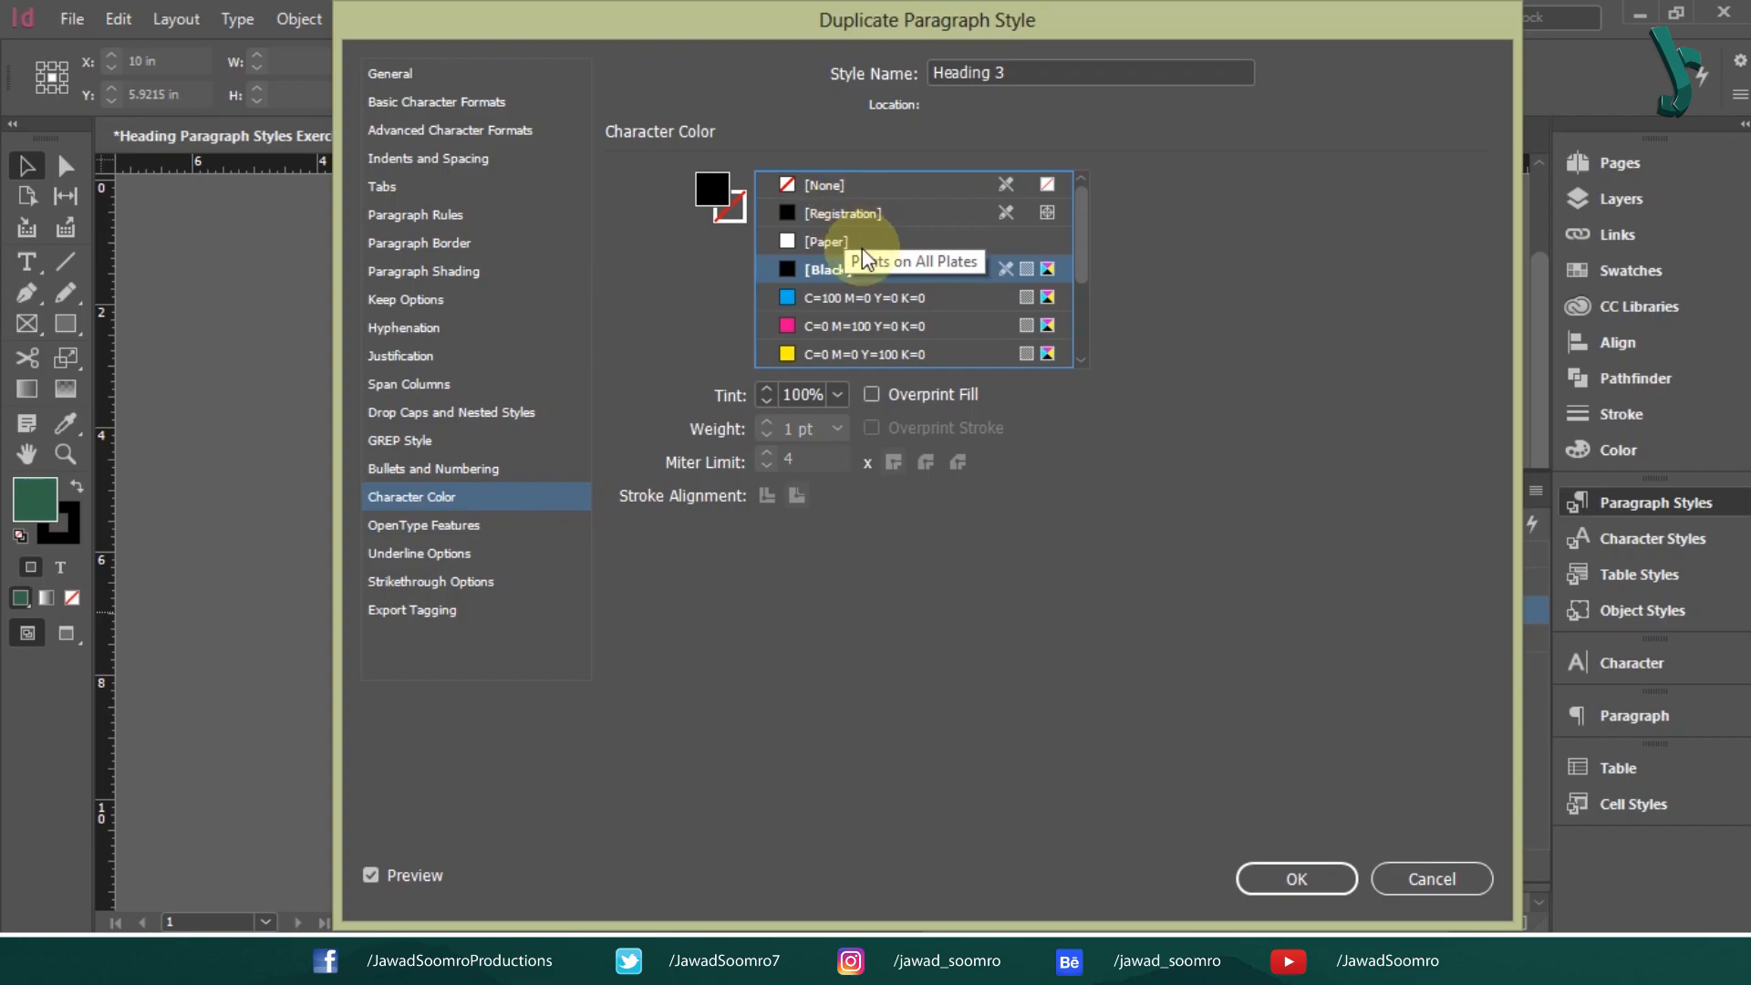
{"action": "left_click", "coordinate": [823, 267]}
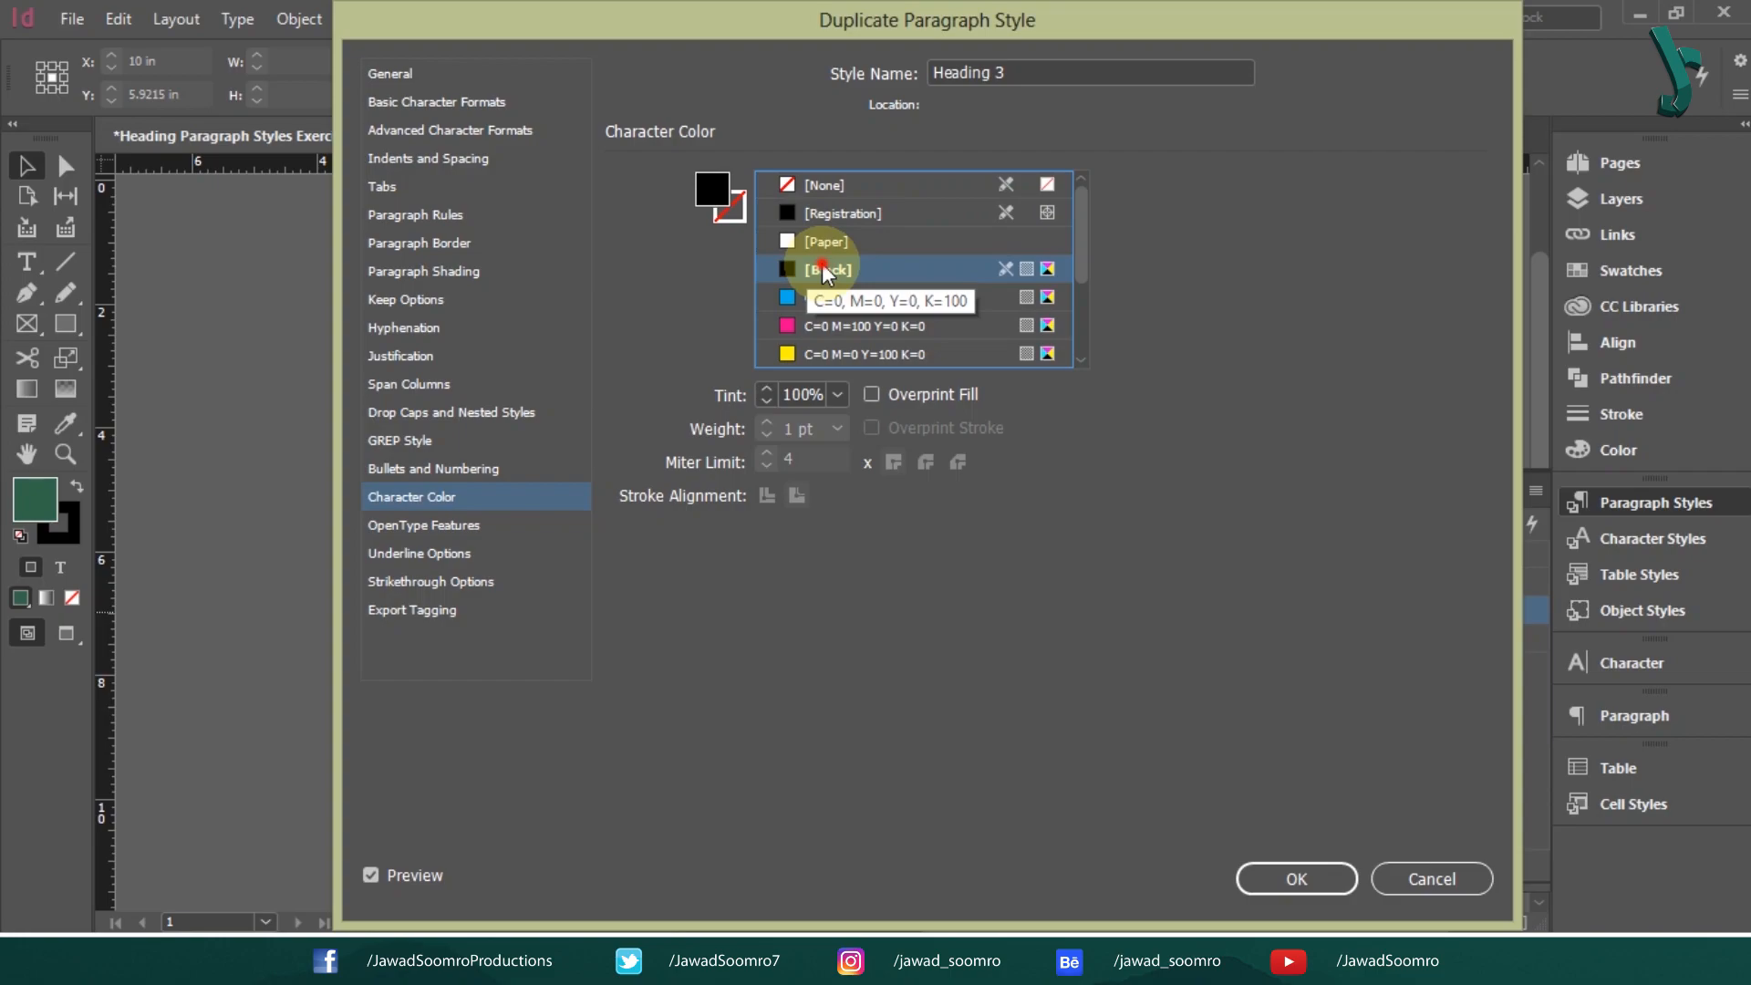
{"action": "left_click", "coordinate": [1296, 879]}
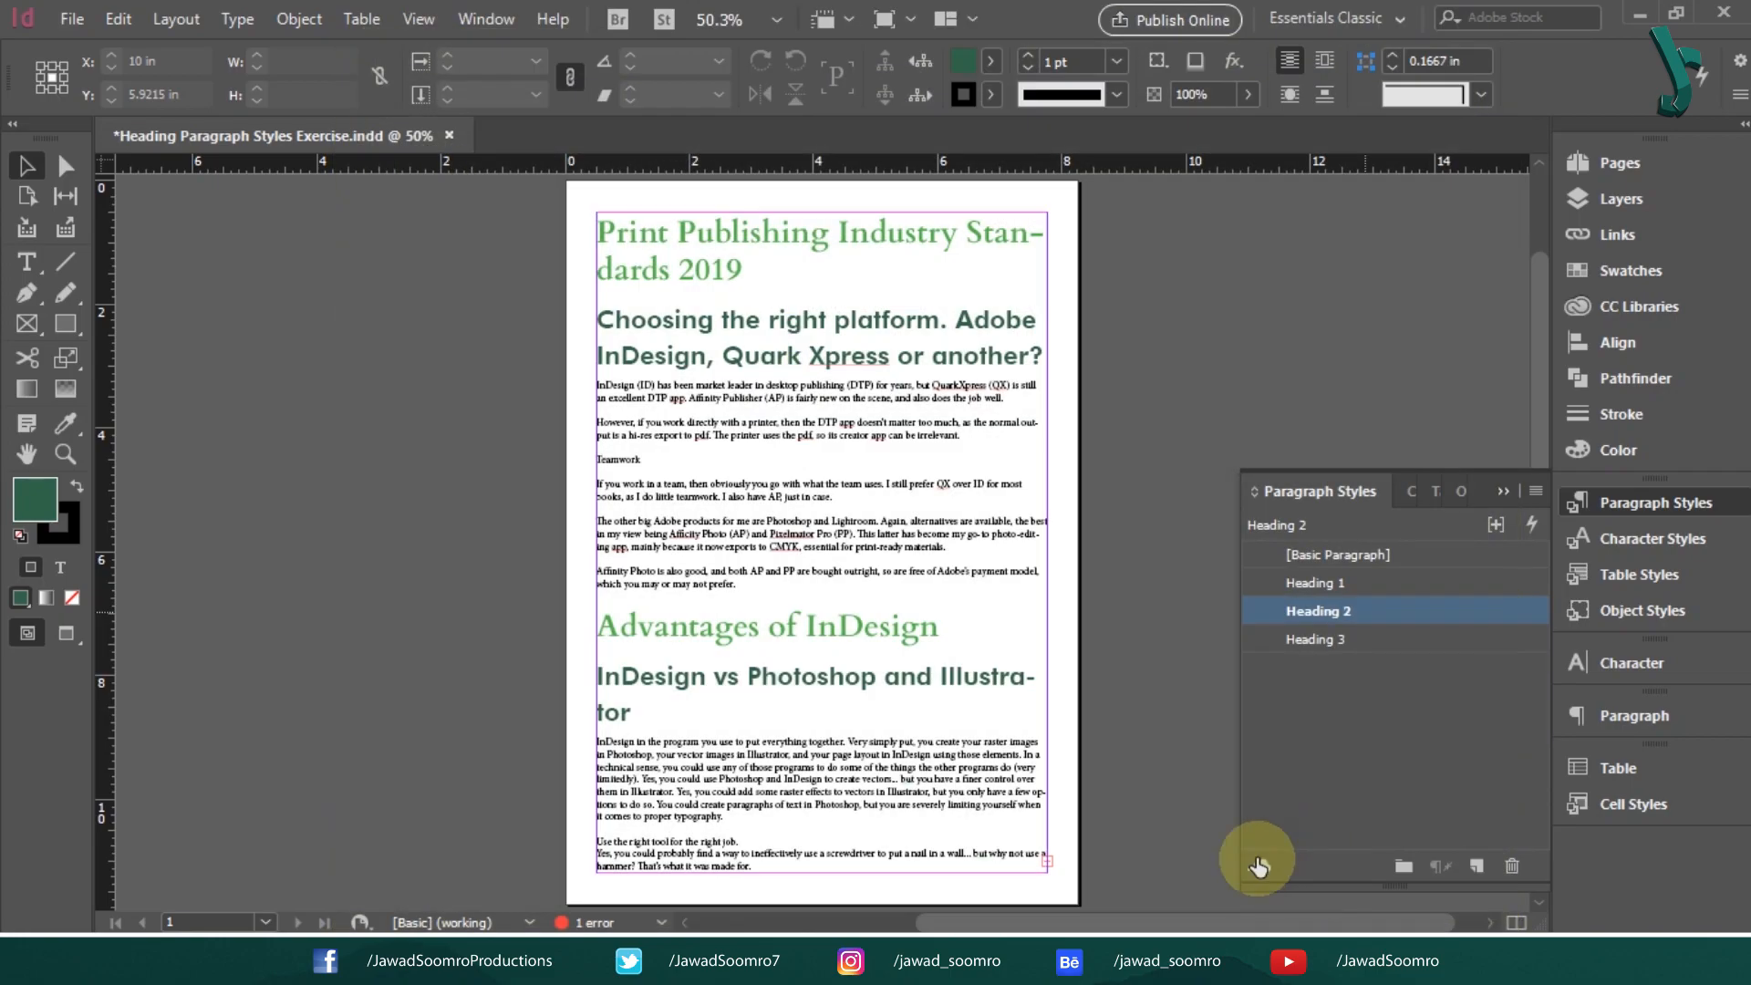
Apply the Heading 3 style to the lines "Teamwork" and "Use the right tool for the right job."
{"action": "double_click", "coordinate": [642, 460]}
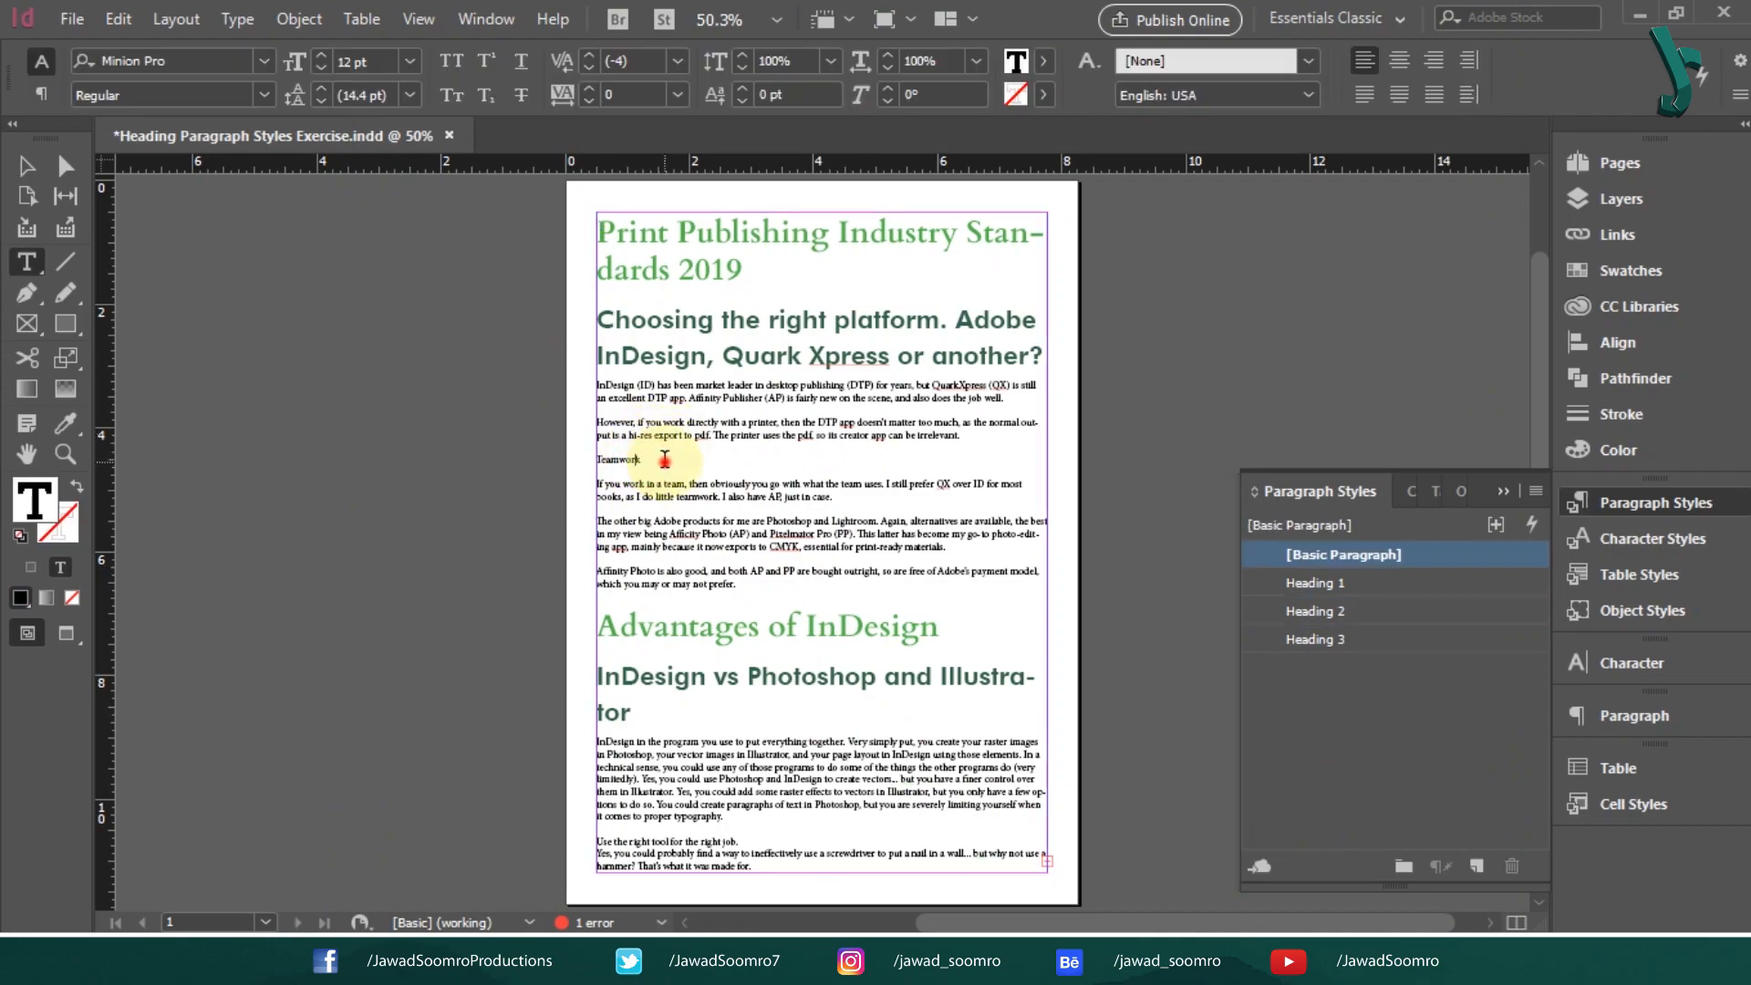
{"action": "left_click", "coordinate": [665, 459]}
{"action": "left_click", "coordinate": [1354, 642]}
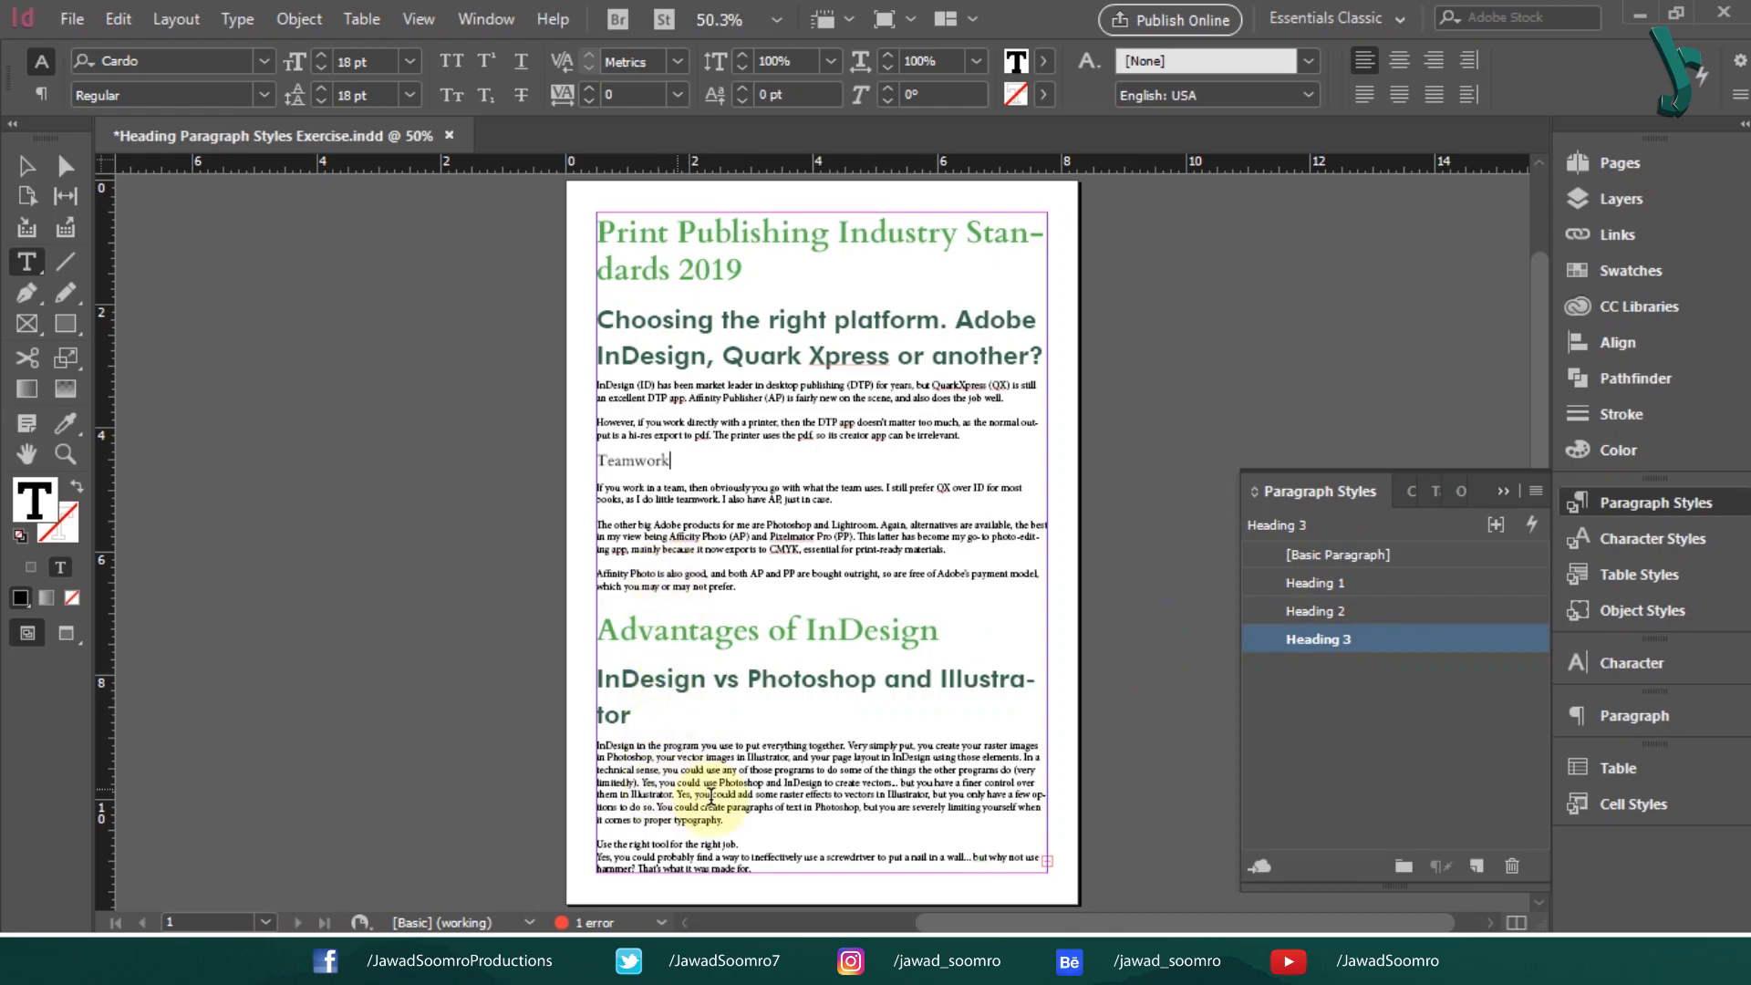
{"action": "left_click", "coordinate": [751, 841]}
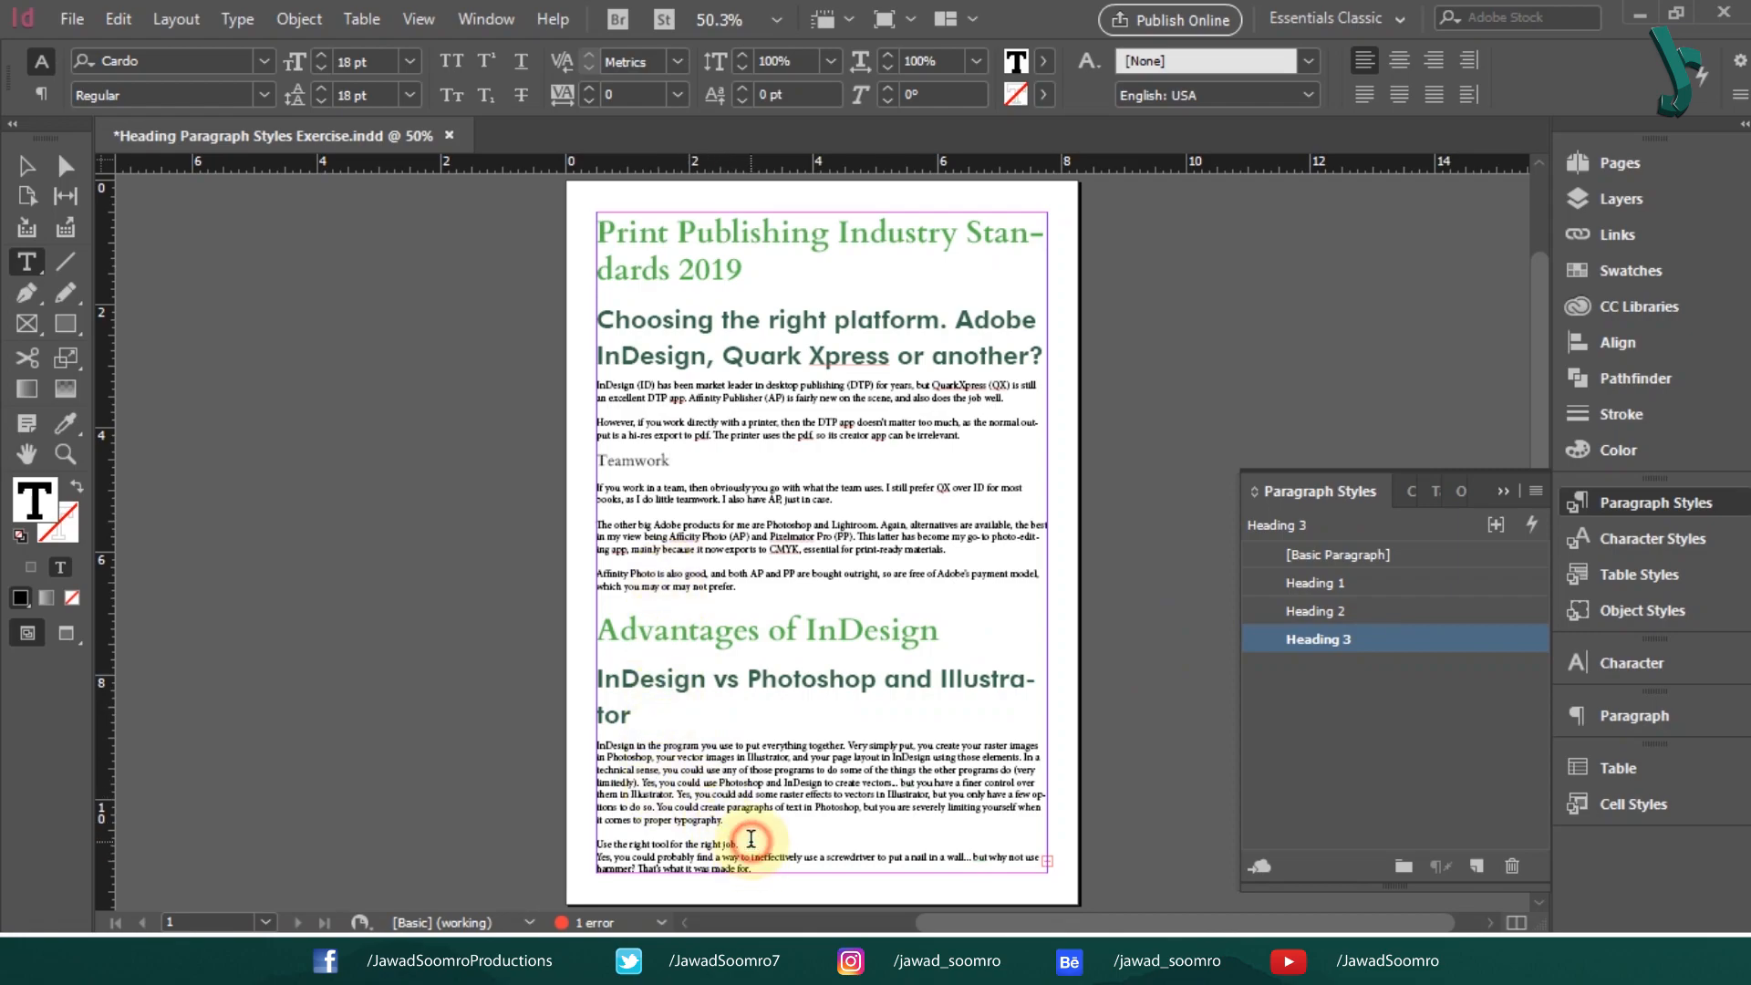
{"action": "left_click", "coordinate": [1409, 644]}
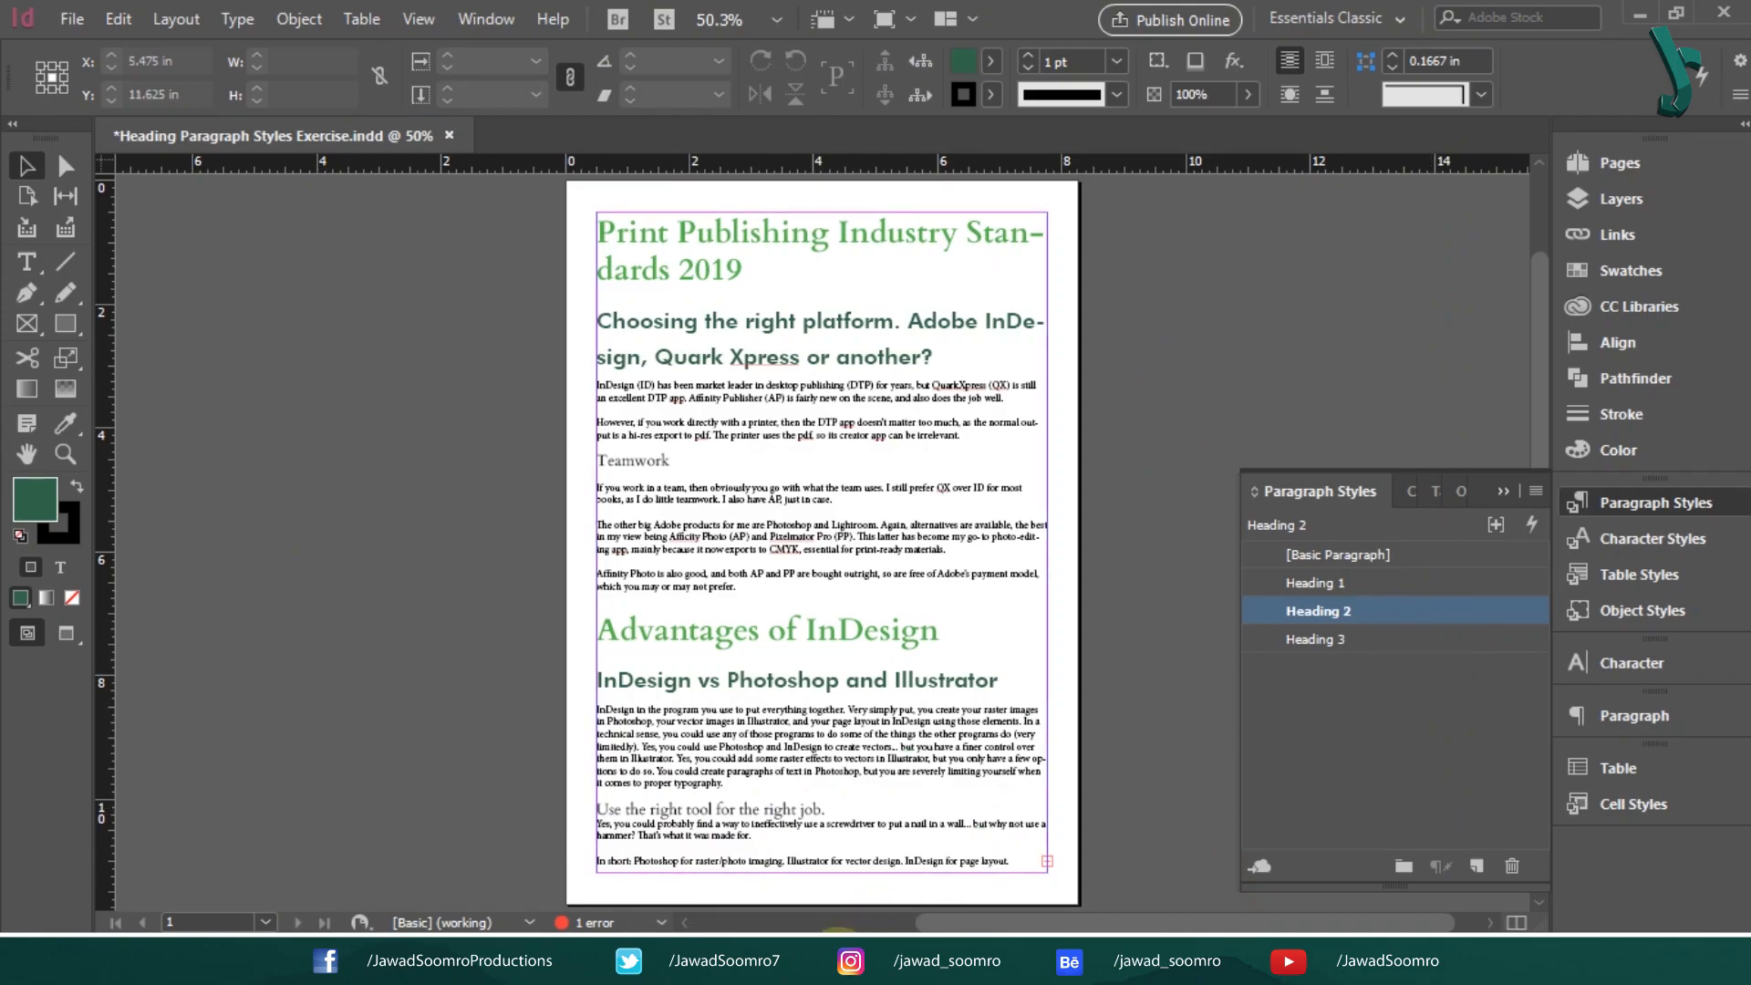
Edit the Heading 3 paragraph style and set its font style to Bold
{"action": "key", "text": "ctrl+equal"}
{"action": "key", "text": "ctrl+equal"}
{"action": "key", "text": "ctrl+equal"}
{"action": "double_click", "coordinate": [1368, 638]}
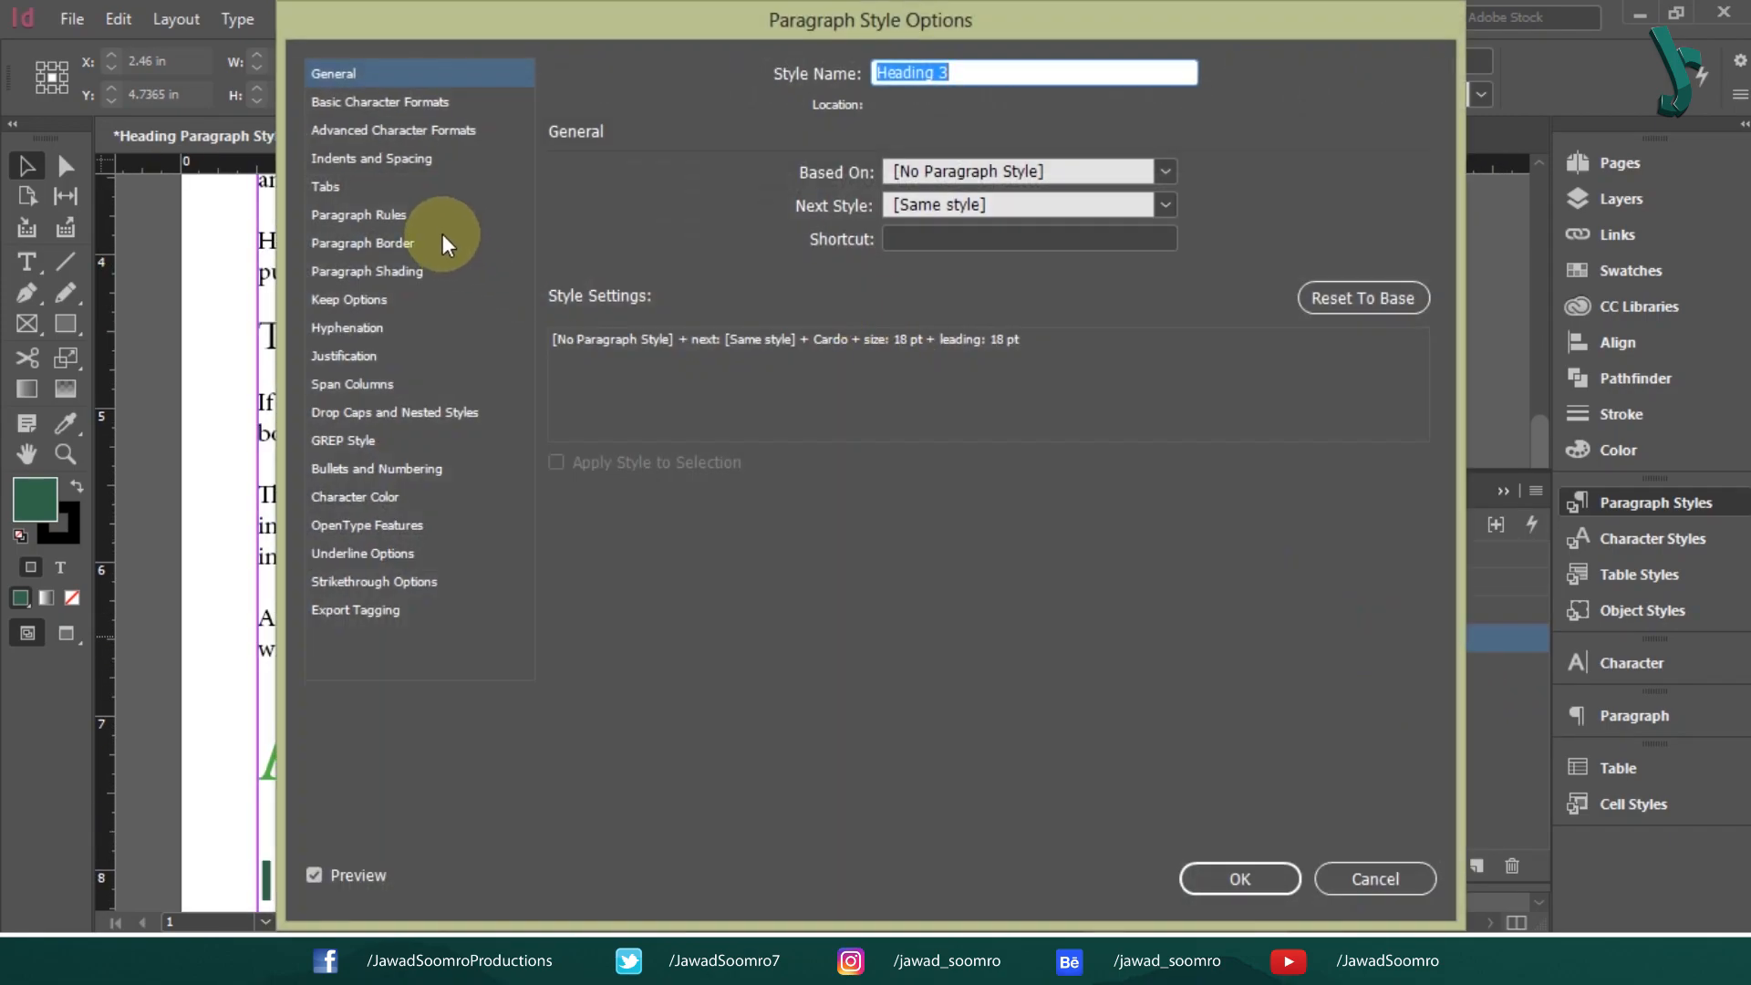
{"action": "left_click", "coordinate": [429, 102]}
{"action": "left_click", "coordinate": [905, 217]}
{"action": "left_click", "coordinate": [702, 272]}
{"action": "left_click", "coordinate": [1240, 878]}
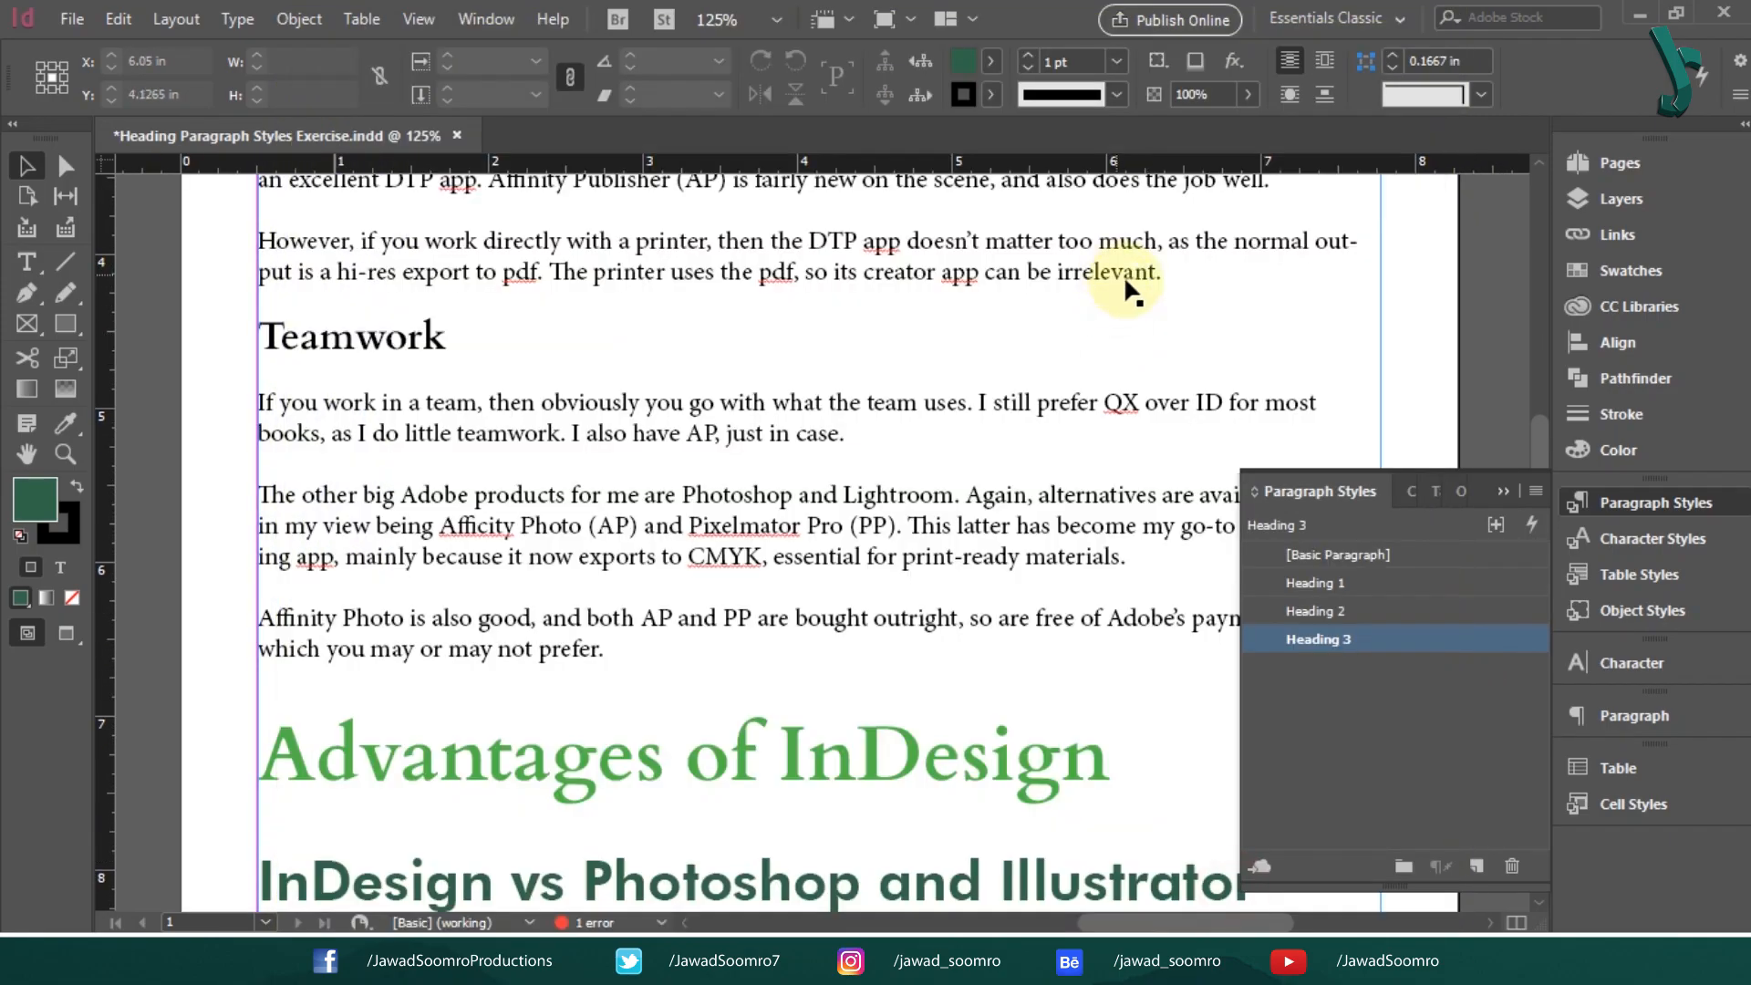
Examine the Heading 3 lines against the other headings and body text across the page
{"action": "key", "text": "ctrl+minus"}
{"action": "left_click_drag", "start_coordinate": [599, 457], "coordinate": [563, 151]}
{"action": "left_click_drag", "start_coordinate": [672, 408], "coordinate": [684, 896]}
{"action": "left_click_drag", "start_coordinate": [440, 695], "coordinate": [648, 179]}
{"action": "key", "text": "ctrl+minus"}
{"action": "key", "text": "ctrl+minus"}
{"action": "key", "text": "ctrl+minus"}
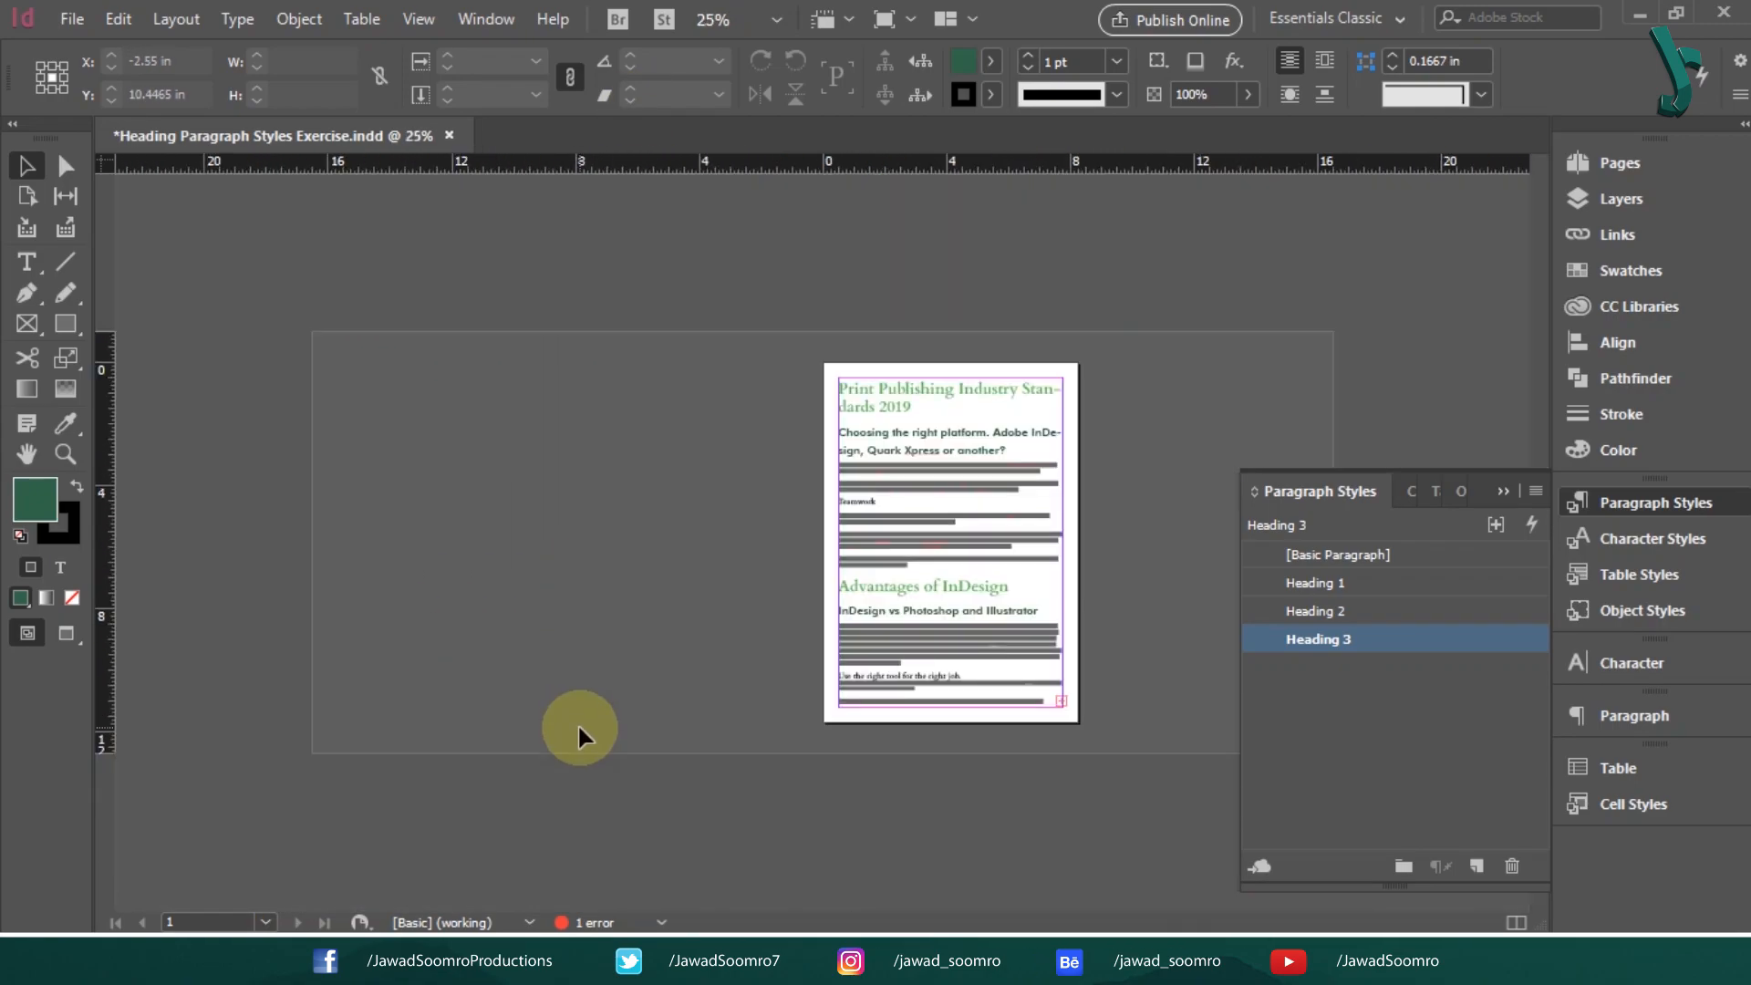
{"action": "key", "text": "ctrl+plus"}
{"action": "key", "text": "ctrl+plus"}
{"action": "left_click_drag", "start_coordinate": [985, 806], "coordinate": [416, 352]}
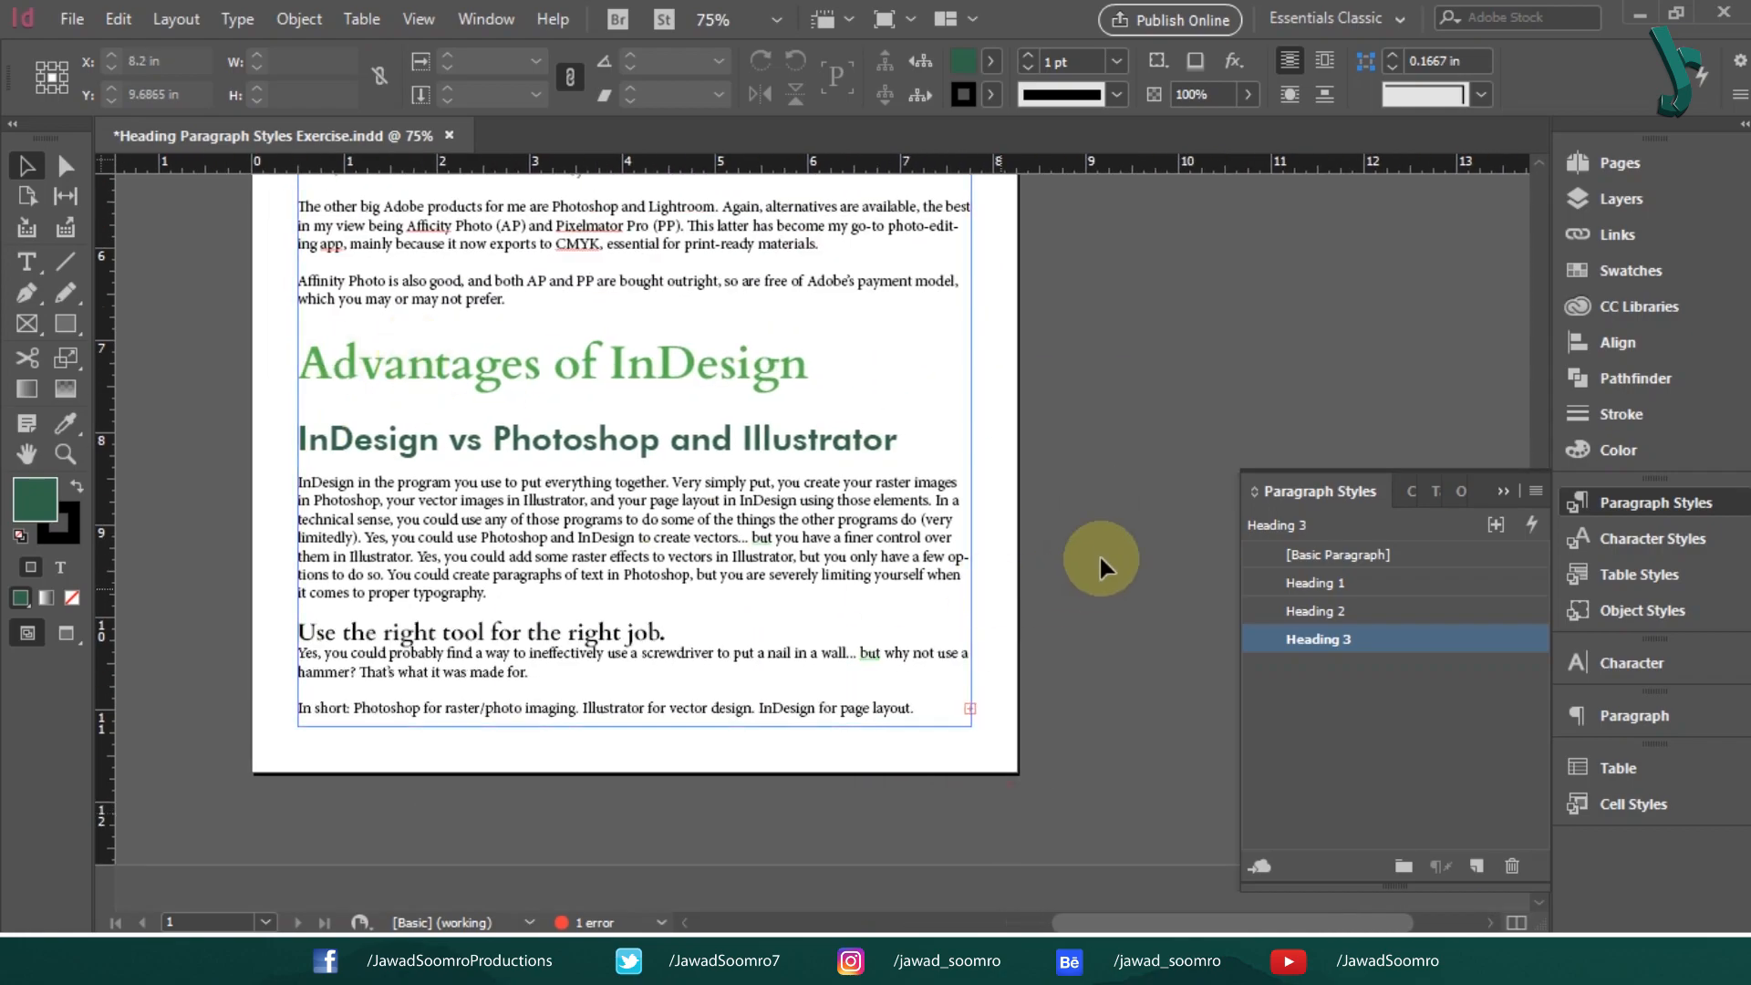
{"action": "scroll", "coordinate": [1106, 489], "scroll_direction": "down", "scroll_amount": 2}
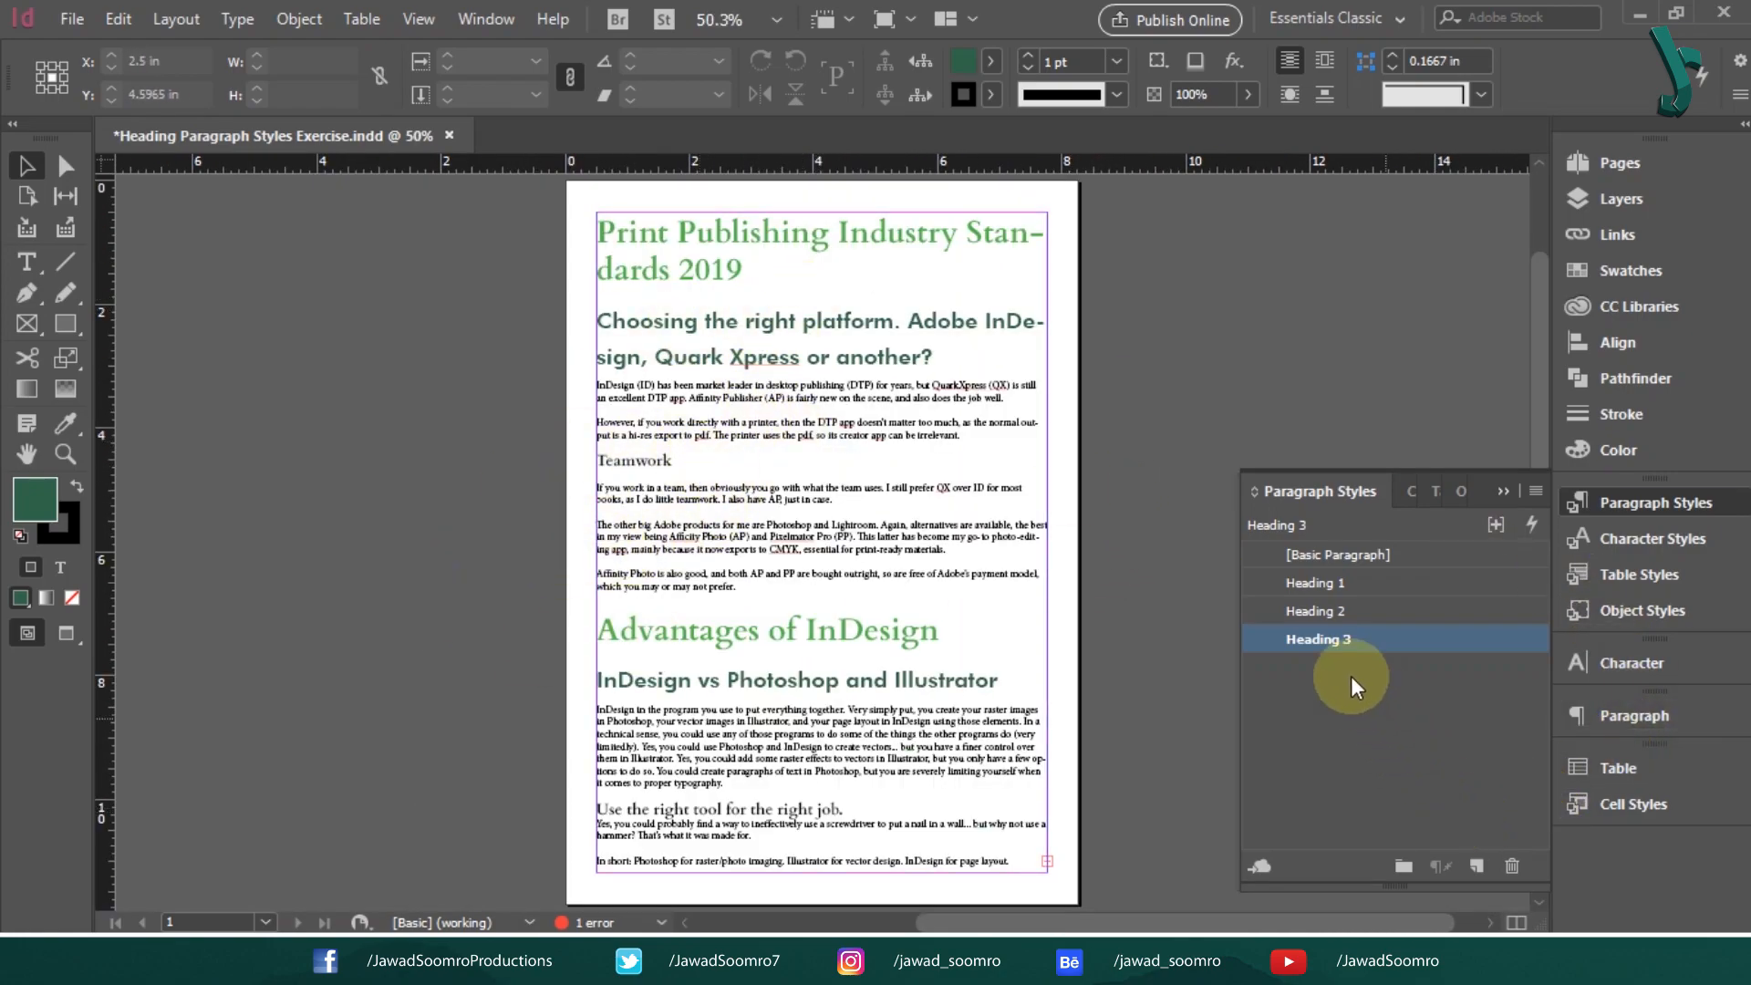
Set the Heading 3 style's character color to the C=100 M=90 Y=10 K=0 swatch and inspect the headings up close
{"action": "double_click", "coordinate": [1385, 642]}
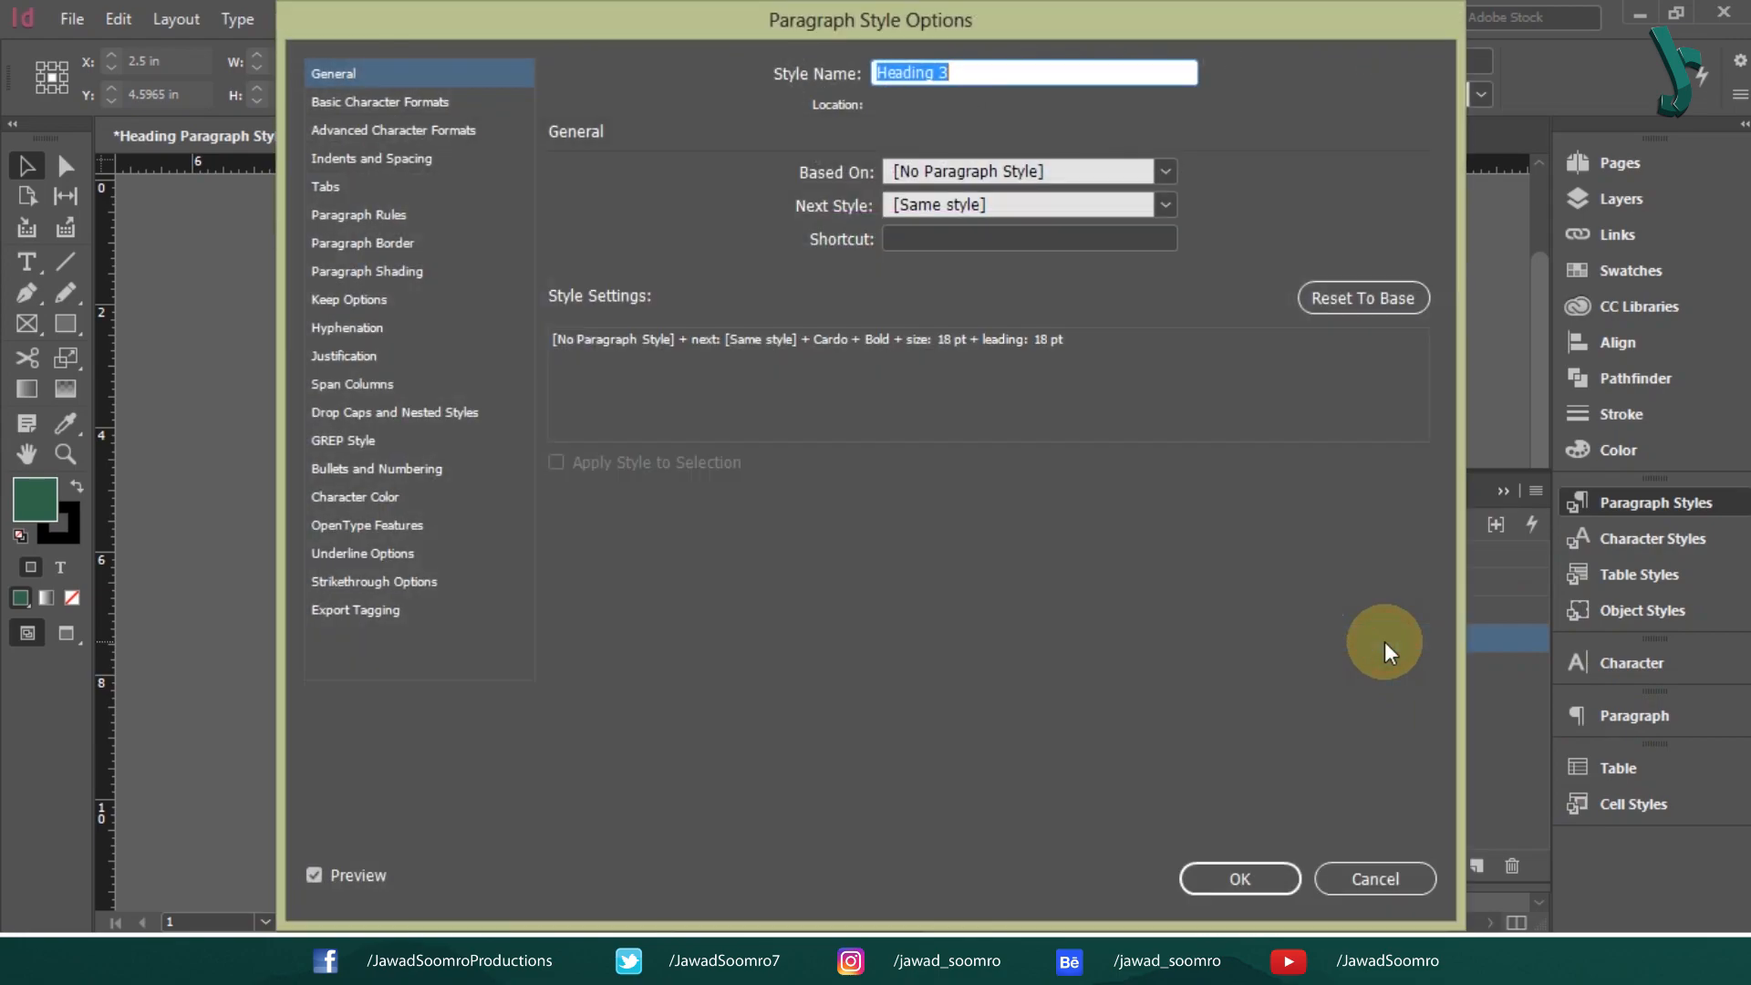
{"action": "left_click_drag", "start_coordinate": [817, 12], "coordinate": [1520, 43]}
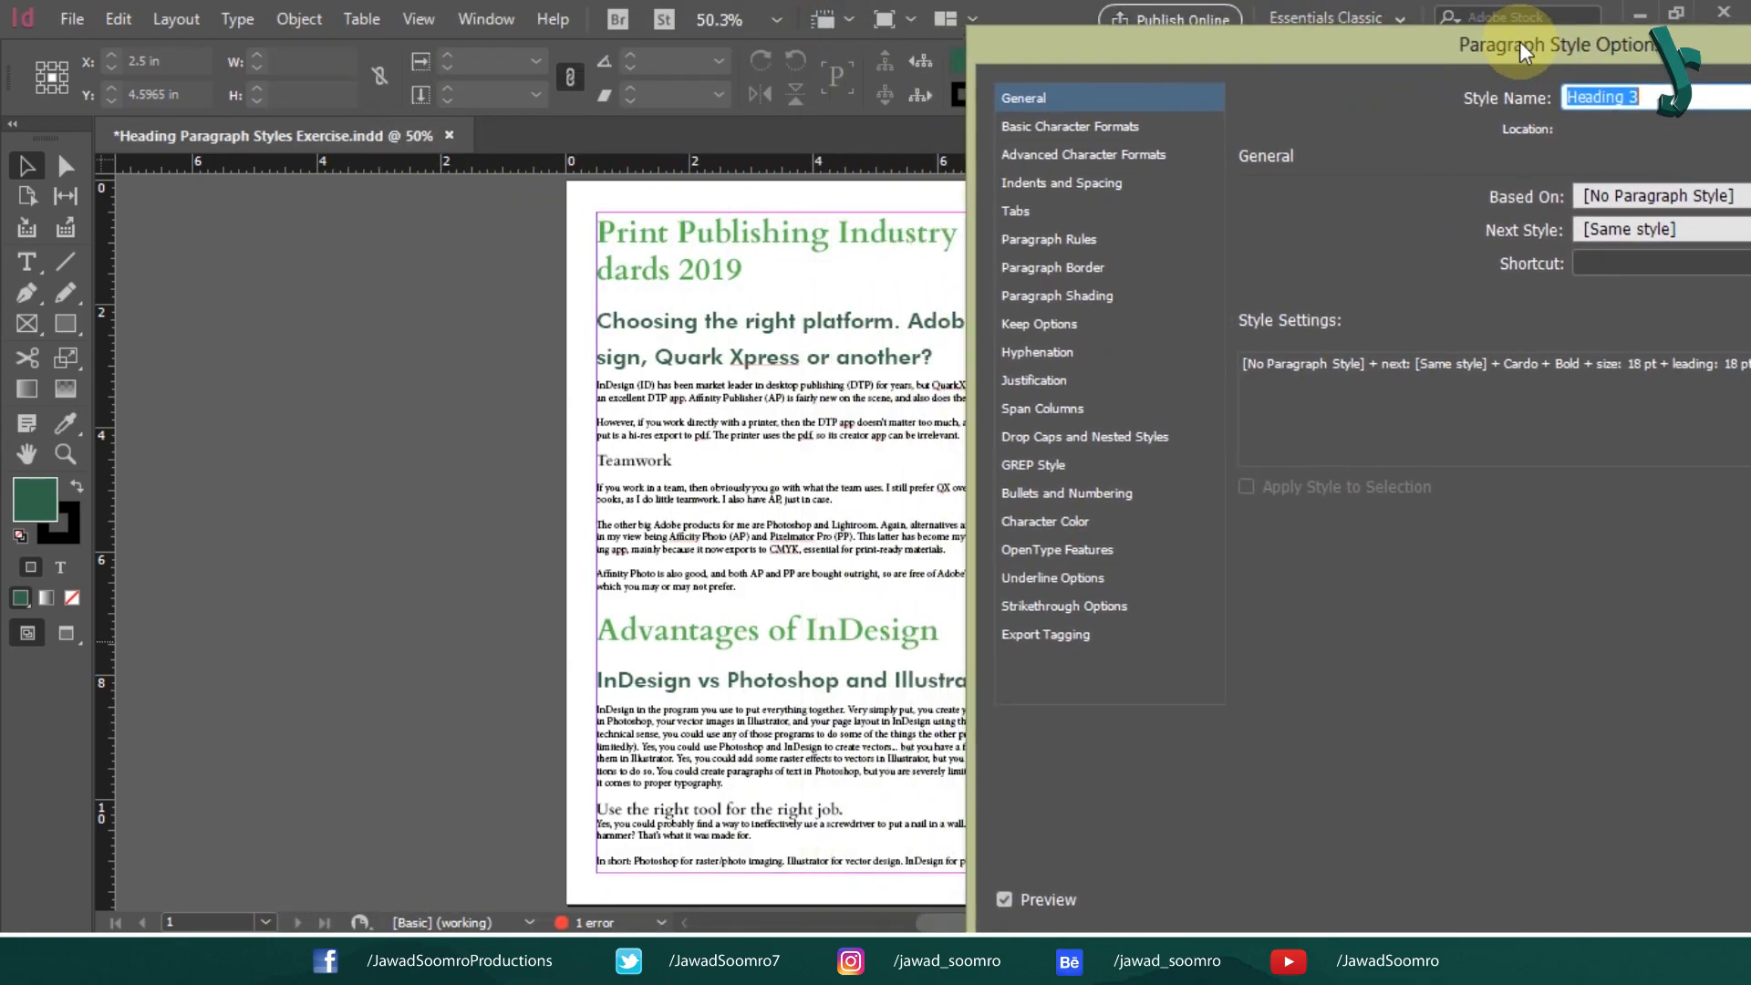
{"action": "left_click", "coordinate": [1080, 522]}
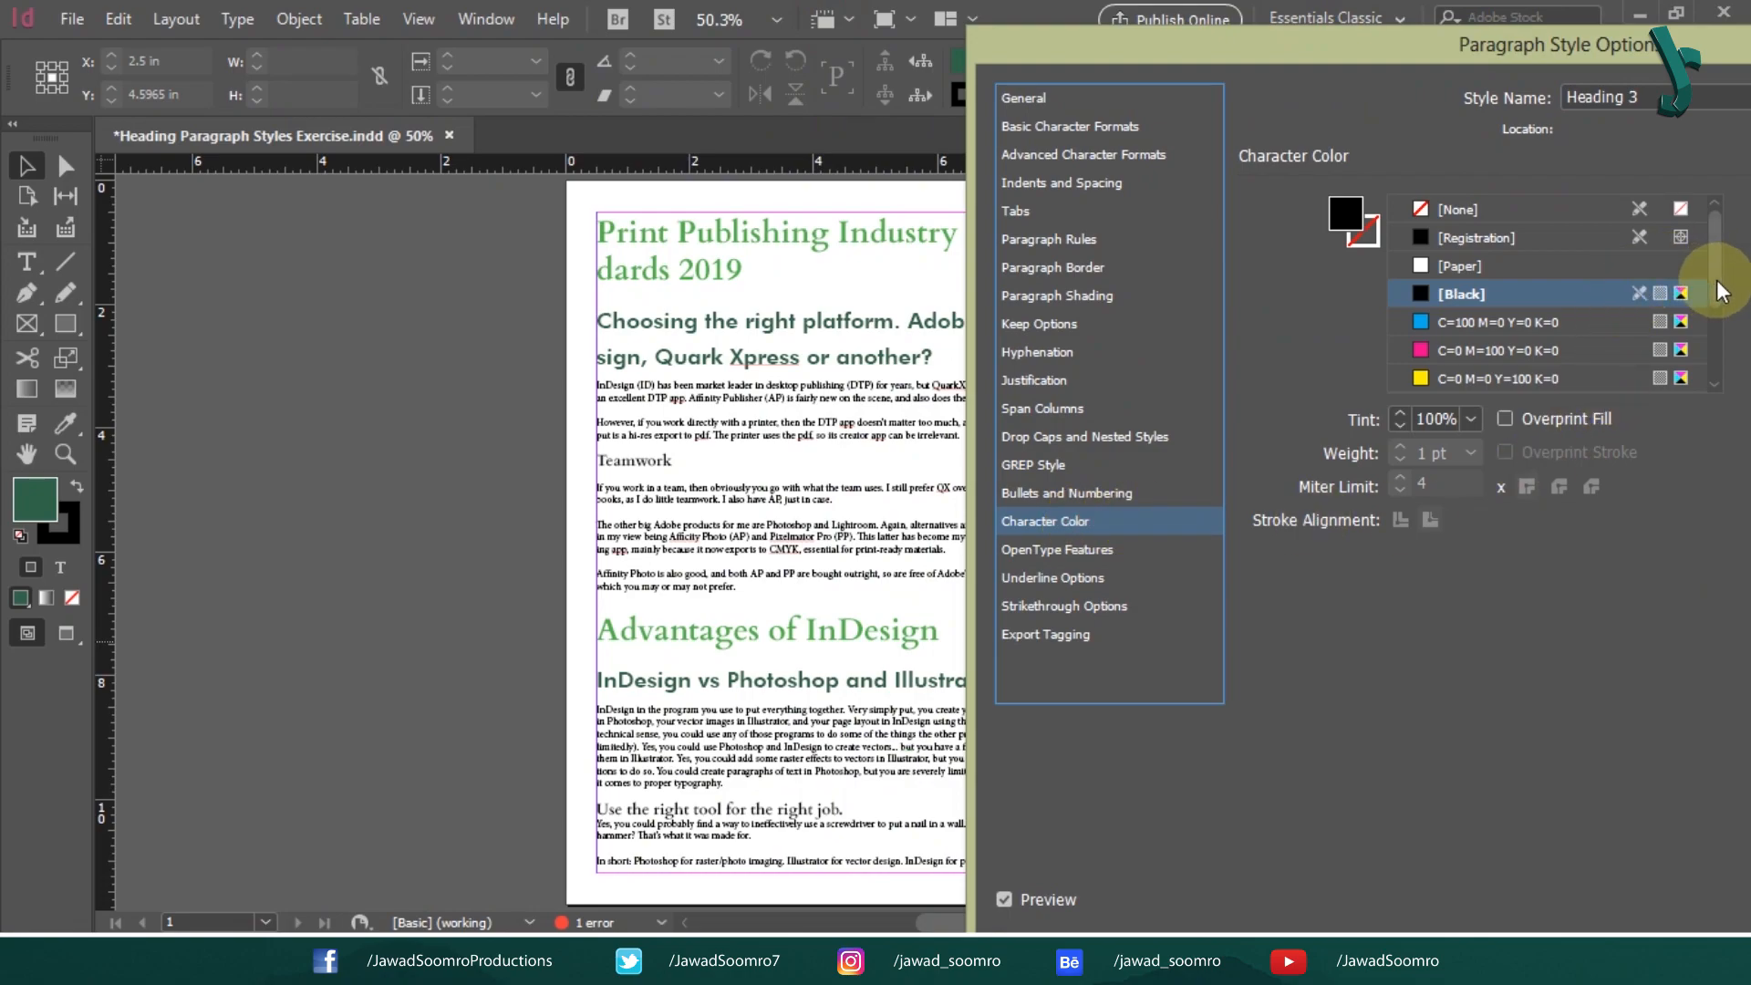
{"action": "left_click_drag", "start_coordinate": [1718, 281], "coordinate": [1722, 363]}
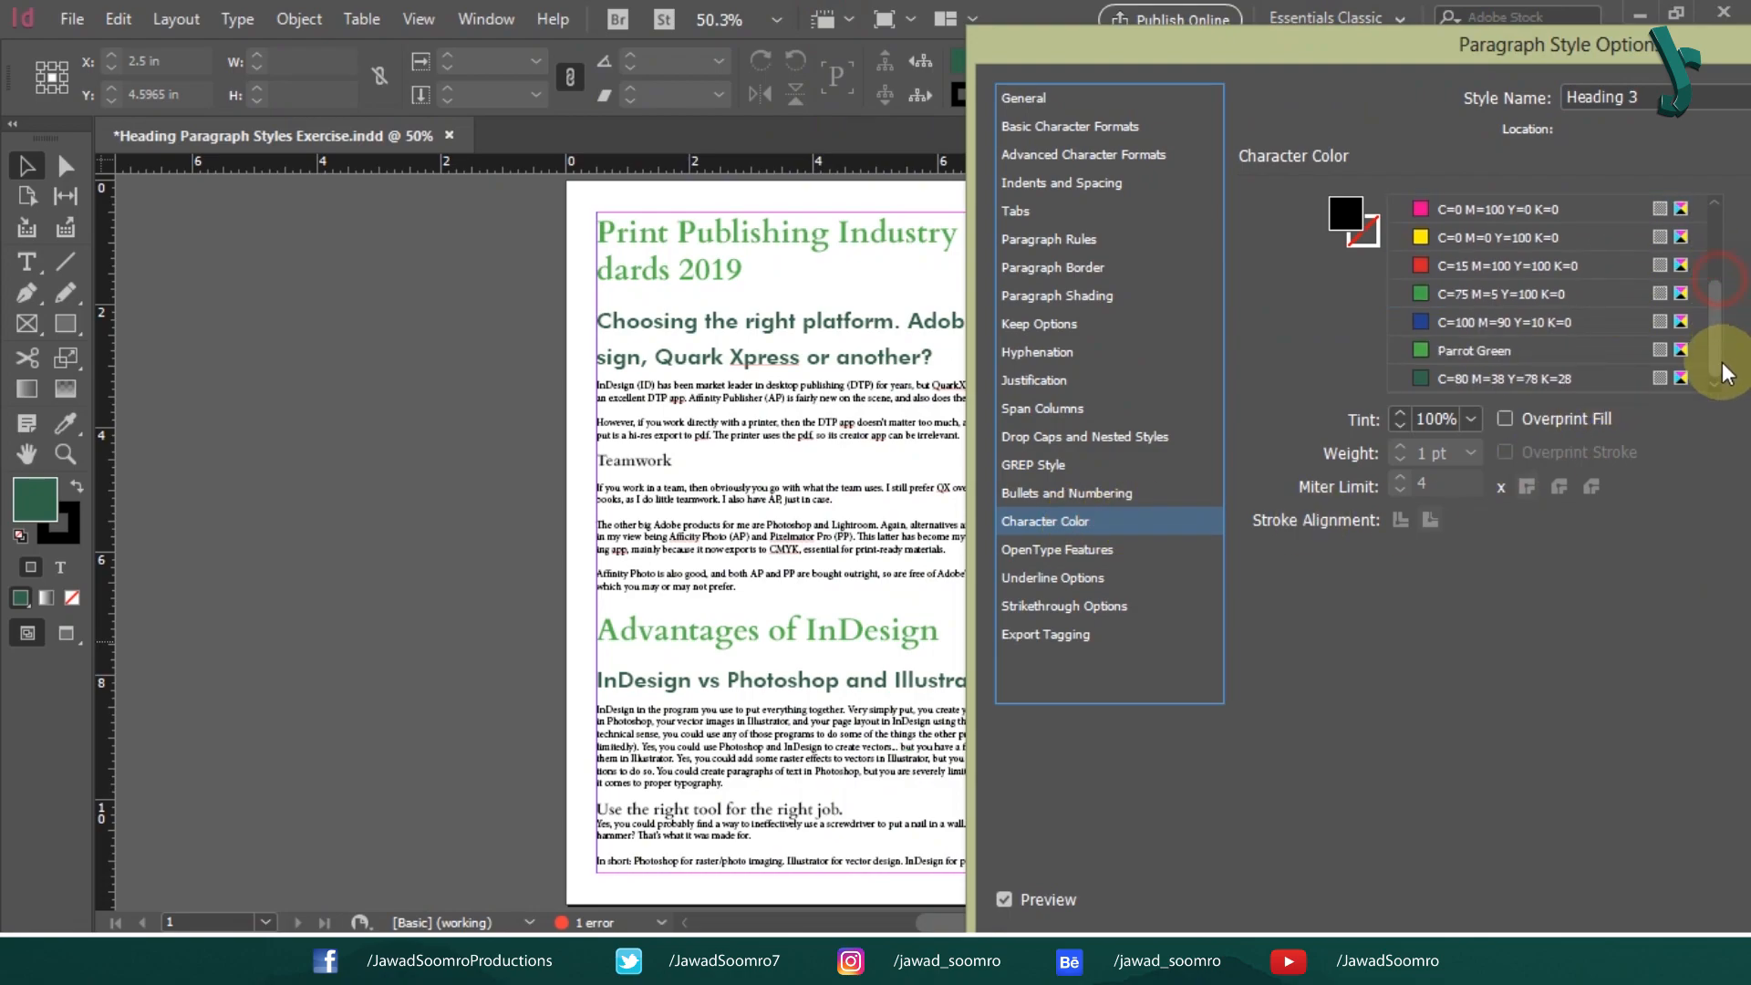
{"action": "left_click", "coordinate": [1438, 322]}
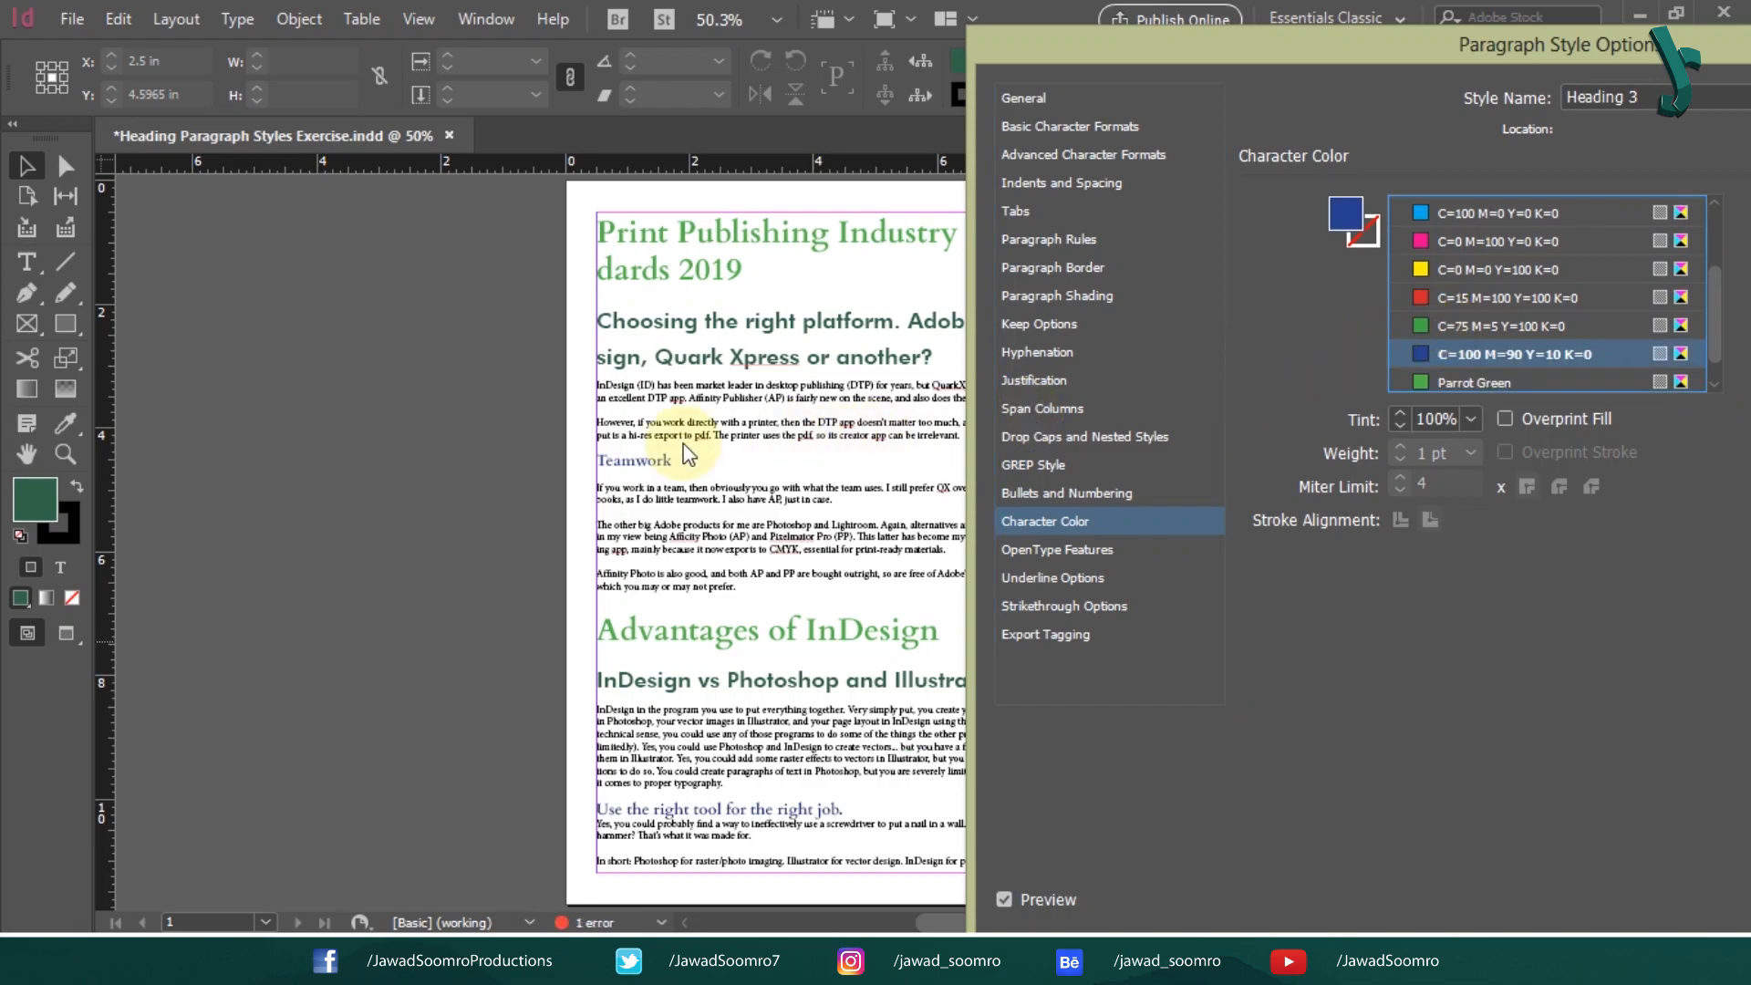
{"action": "left_click_drag", "start_coordinate": [1388, 48], "coordinate": [875, 37]}
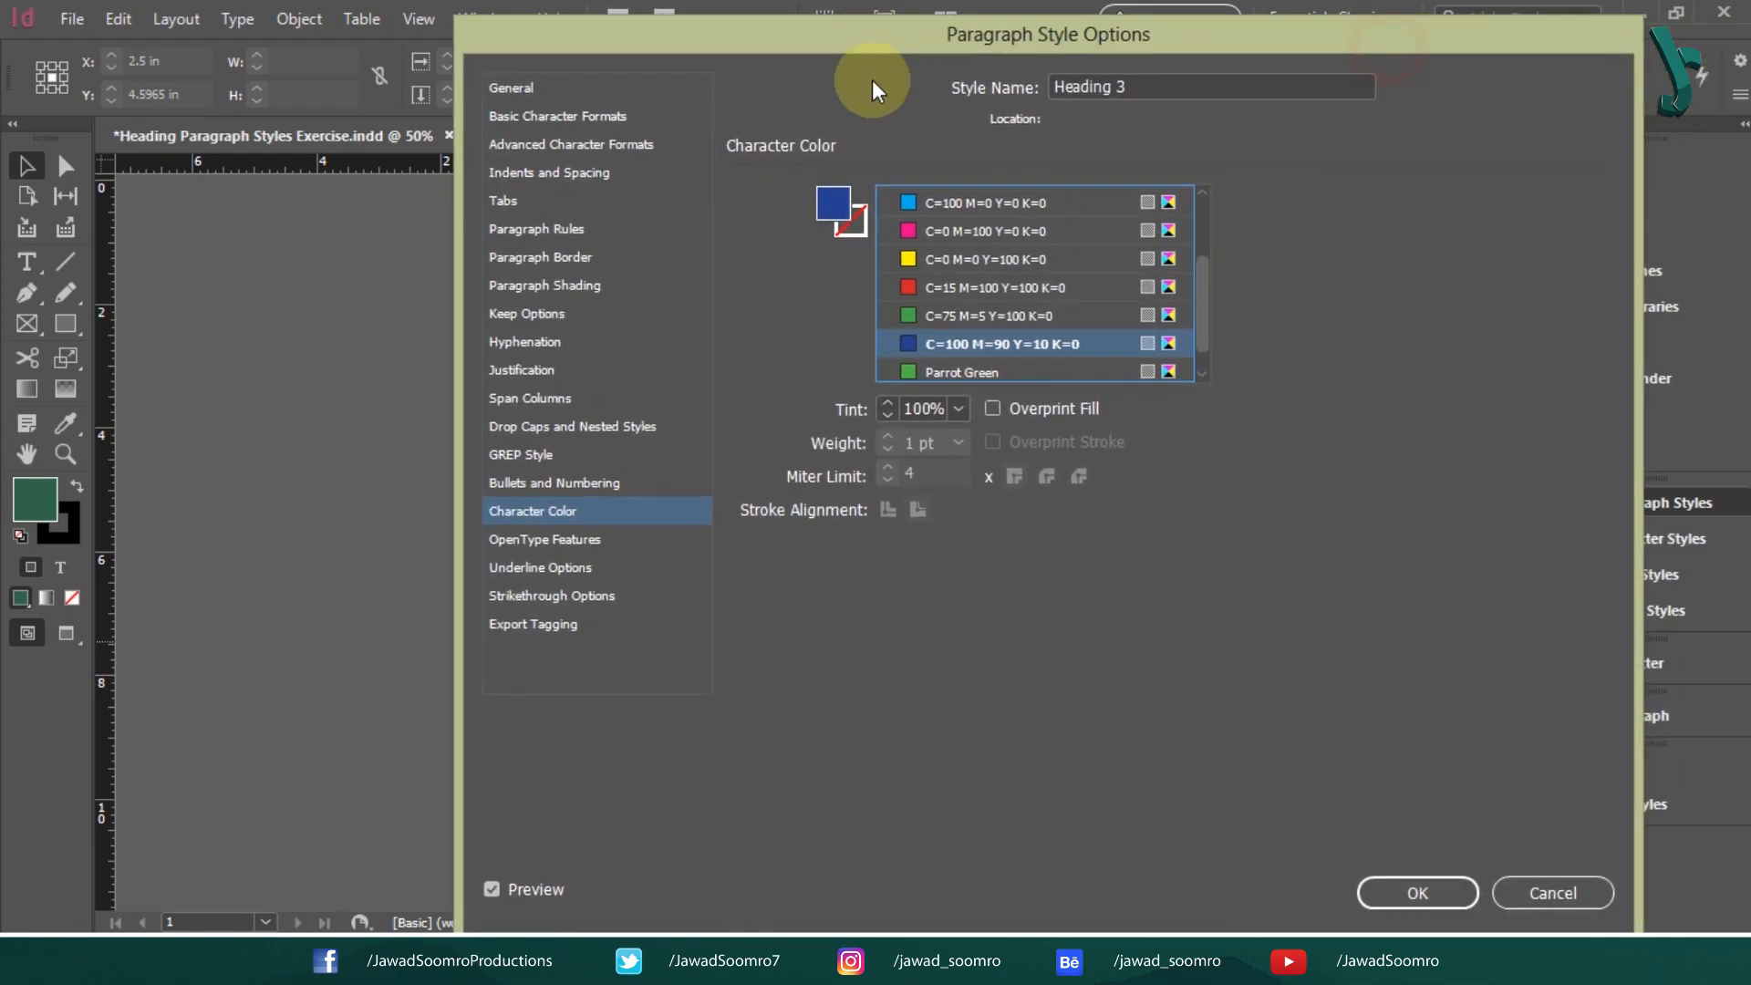
{"action": "left_click", "coordinate": [1431, 878]}
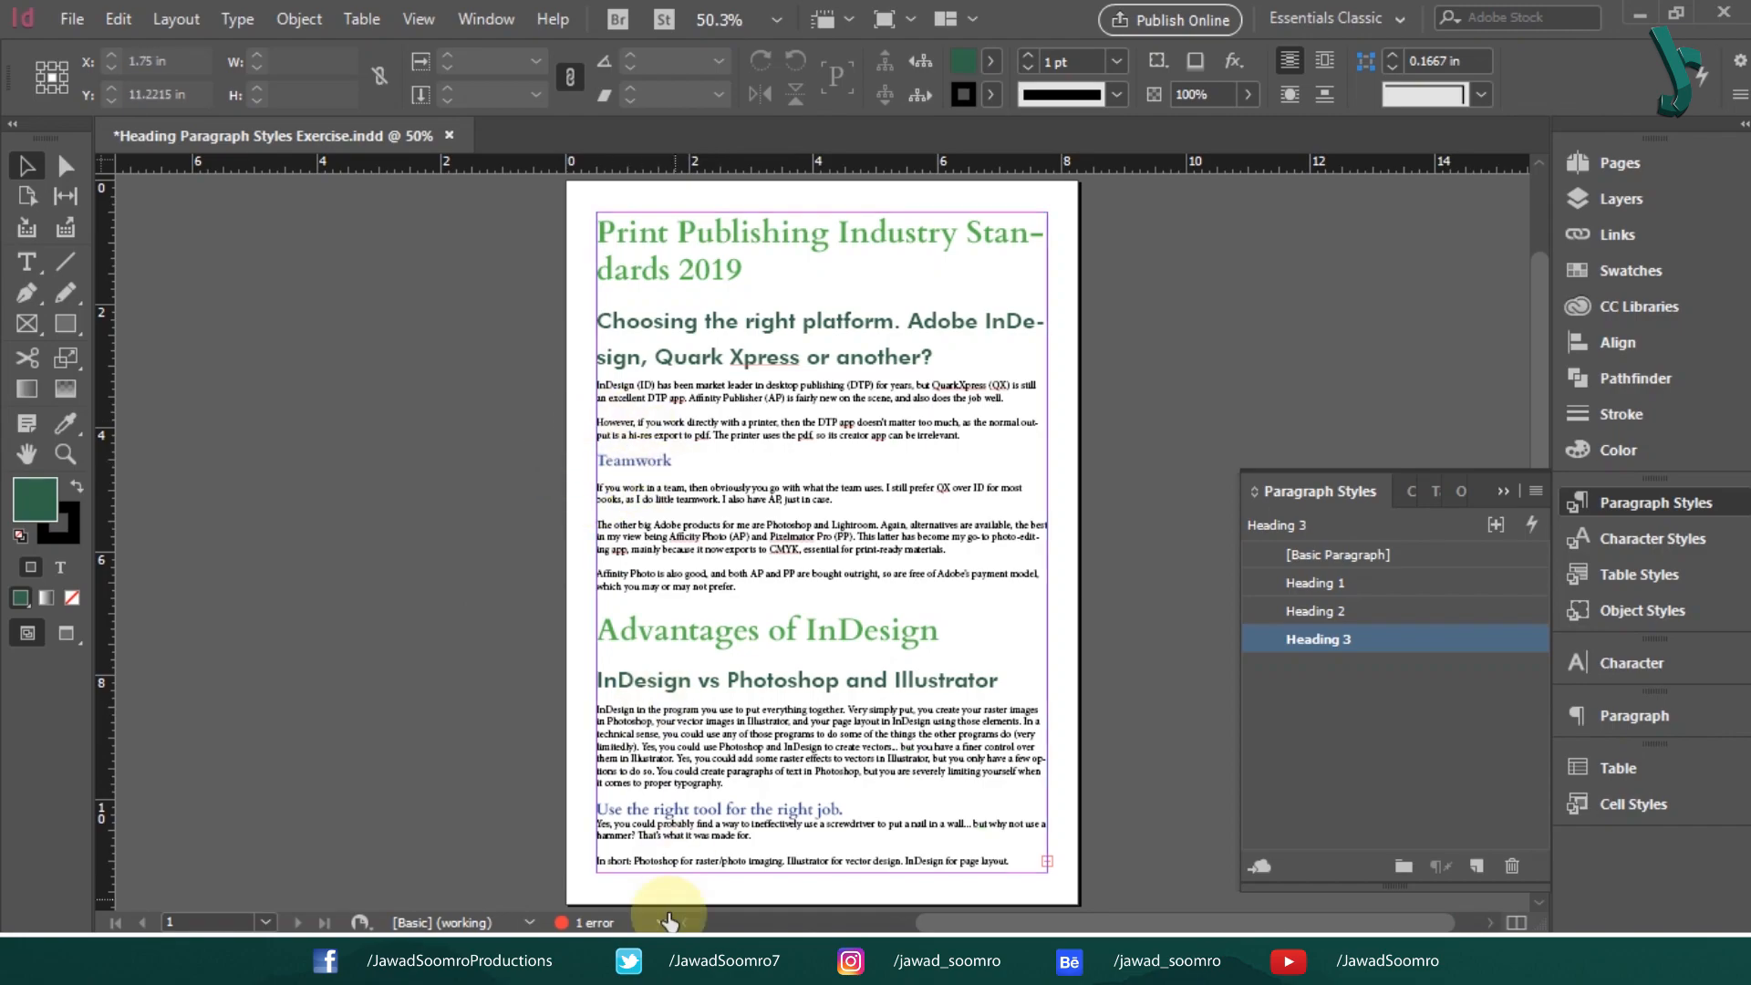
{"action": "key", "text": "ctrl+equal"}
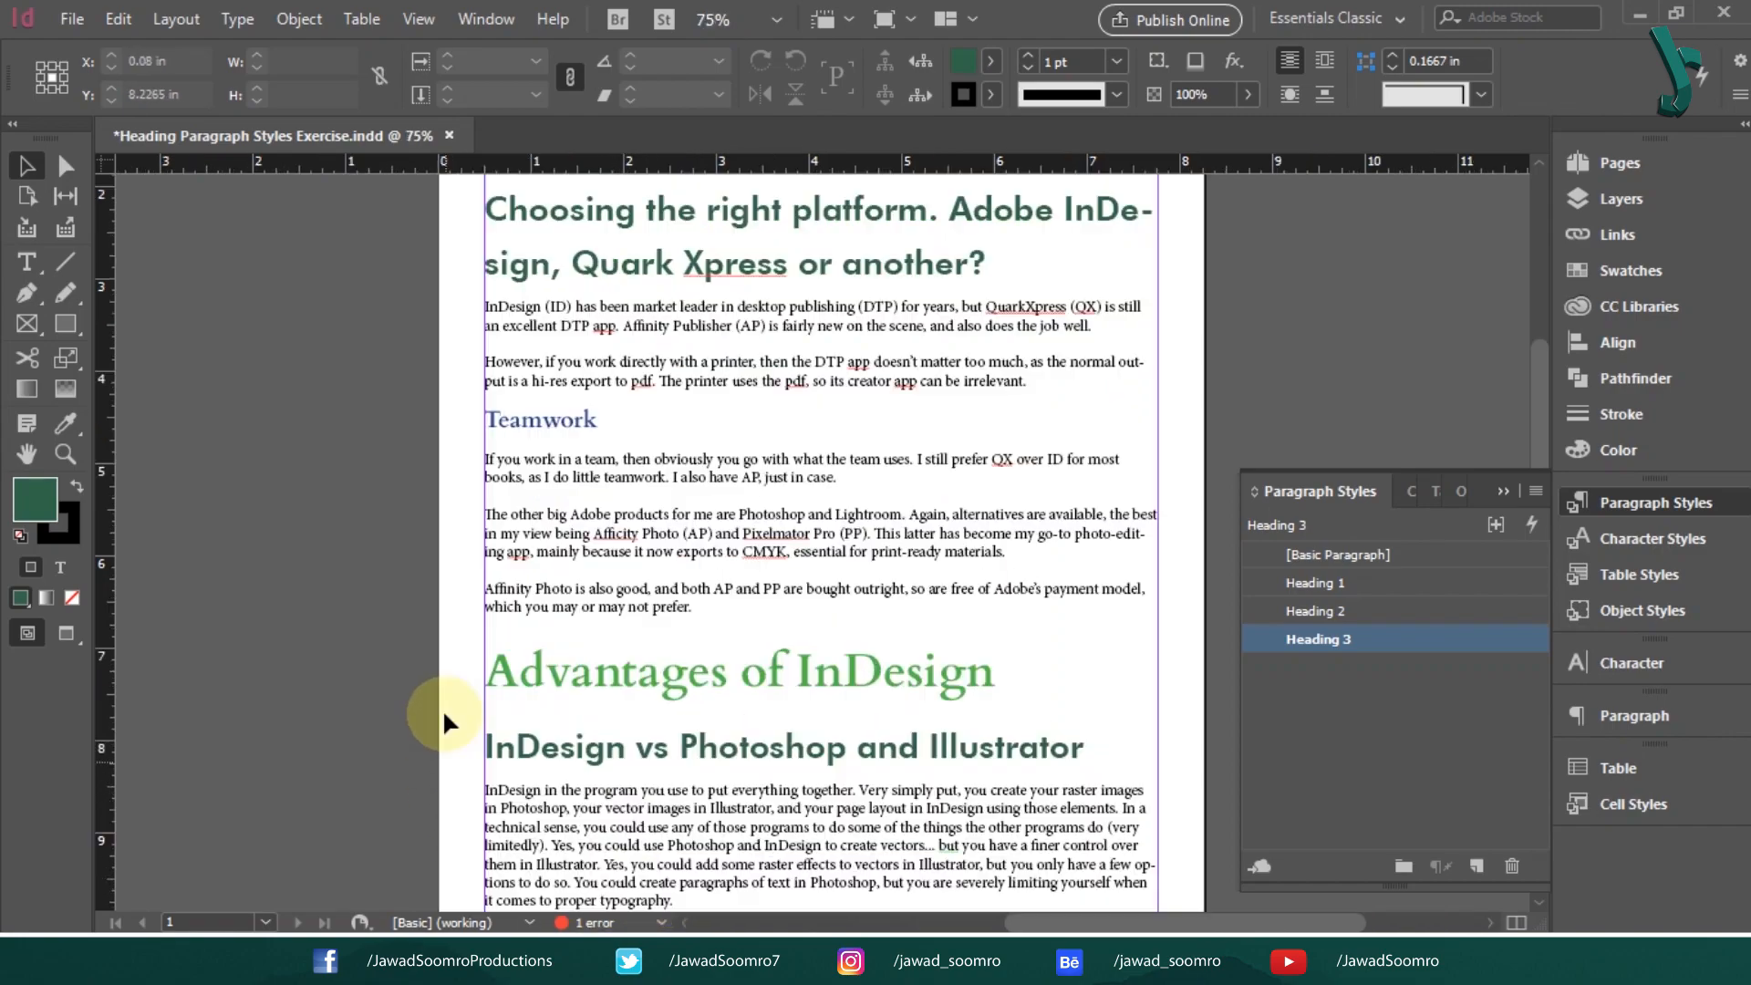
{"action": "key", "text": "ctrl+equal"}
{"action": "key", "text": "ctrl+equal"}
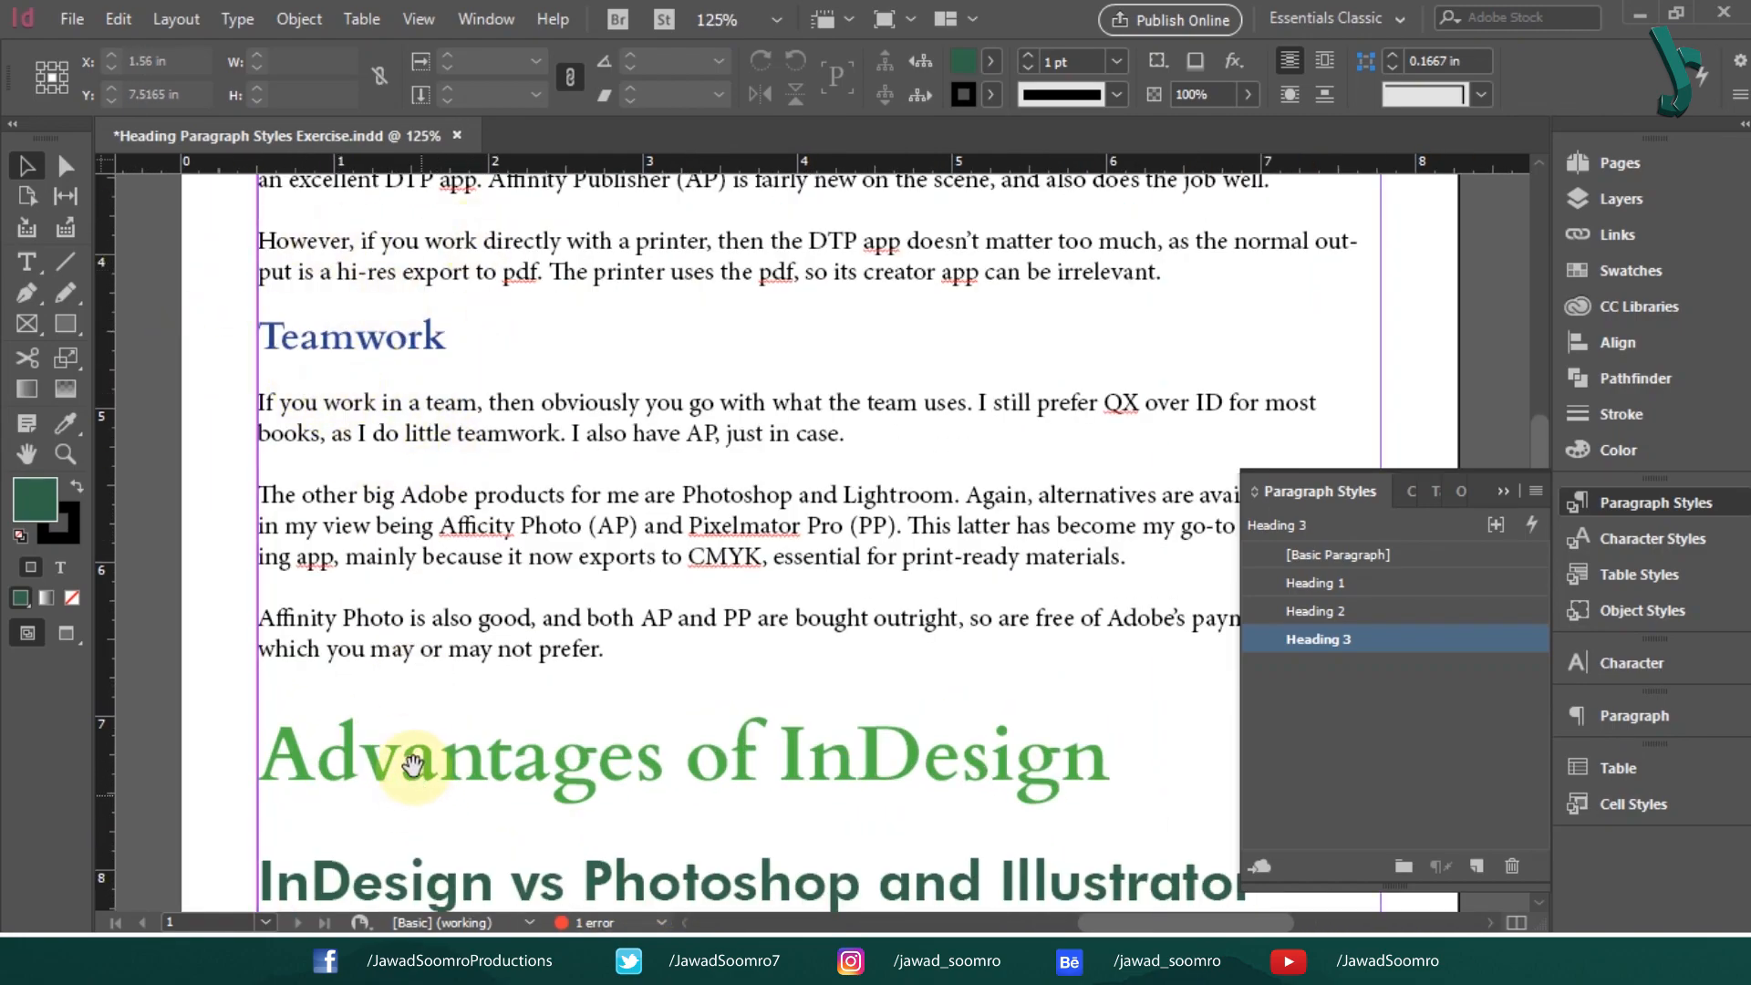
{"action": "scroll", "coordinate": [412, 765], "scroll_direction": "down", "scroll_amount": 5}
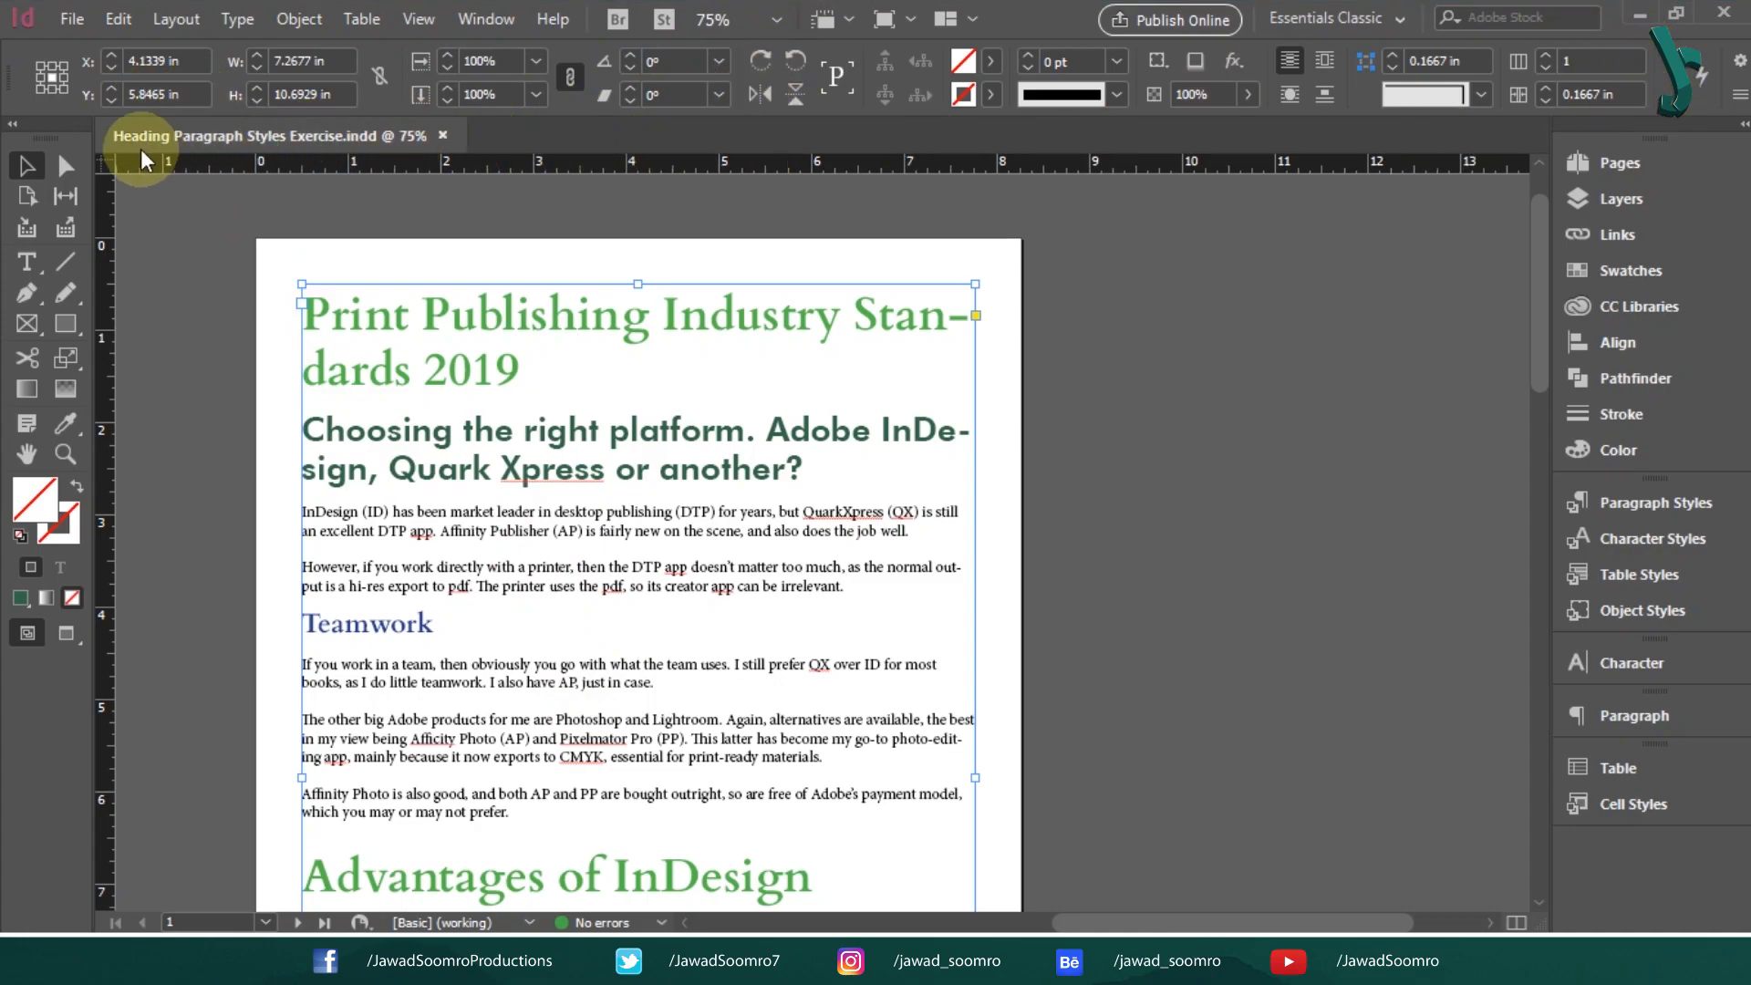
Examine the character formatting of "Teamwork" and of "(ID)" in the first body paragraph, including the available leading values
{"action": "double_click", "coordinate": [397, 629]}
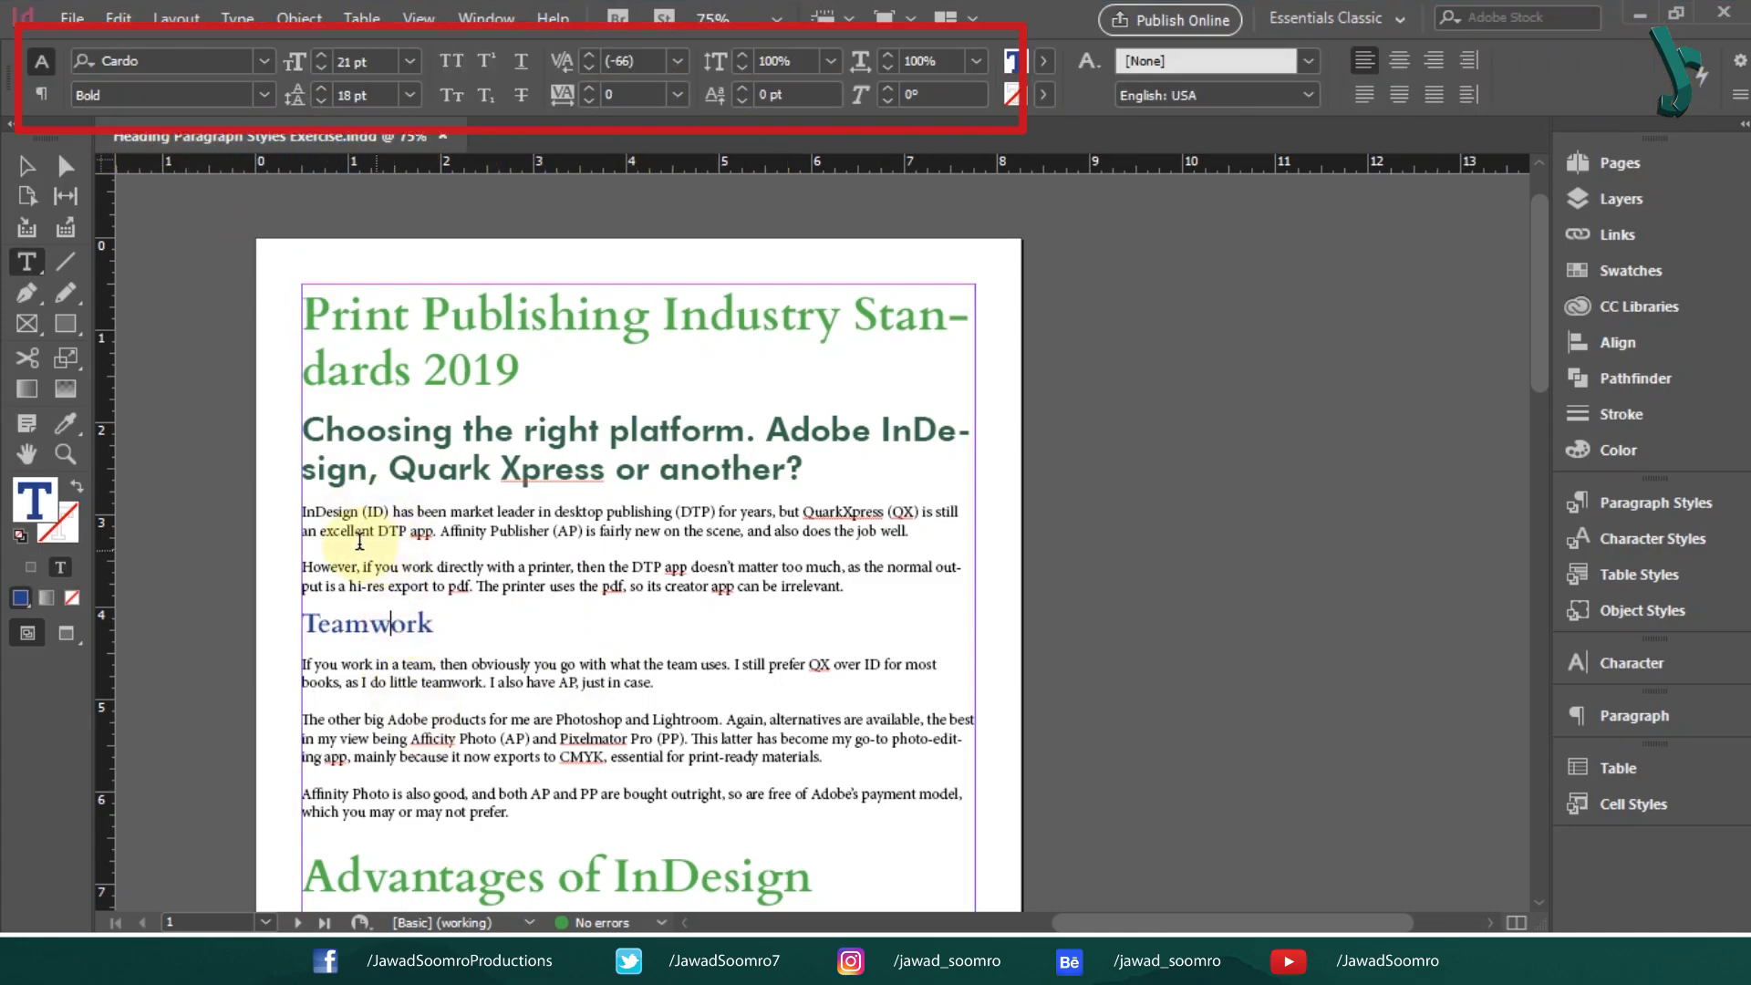
{"action": "left_click_drag", "start_coordinate": [344, 513], "coordinate": [636, 556]}
{"action": "left_click", "coordinate": [636, 560]}
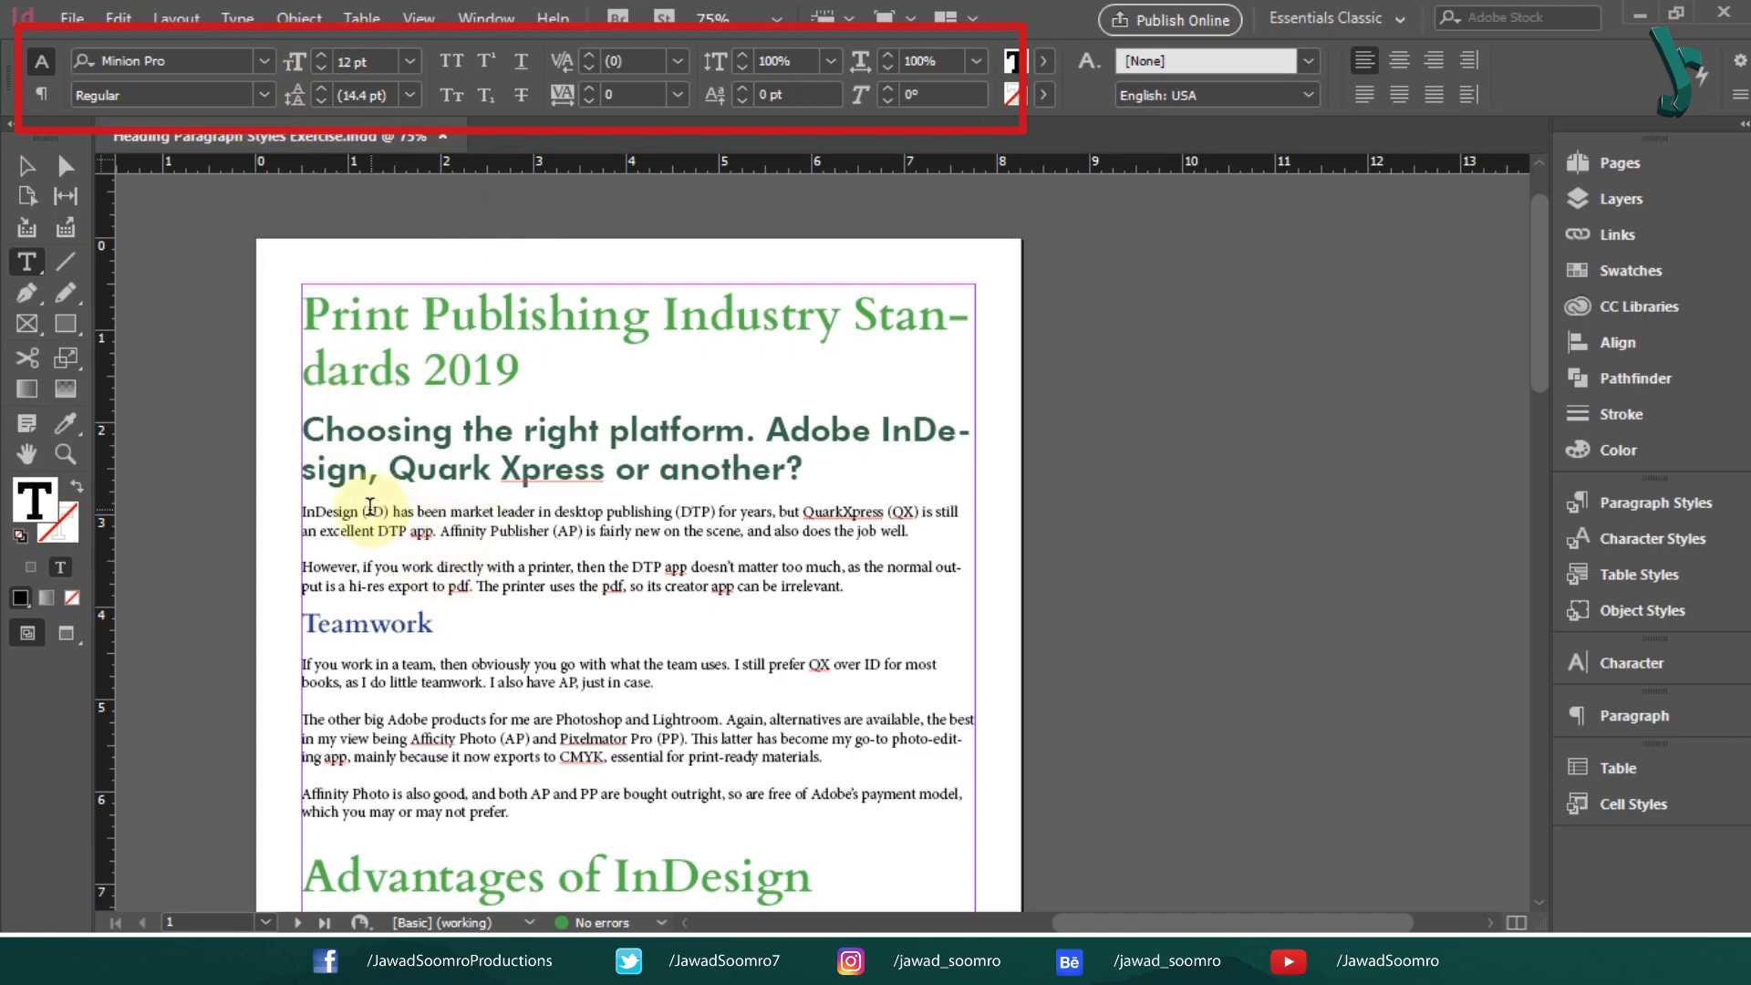
{"action": "left_click_drag", "start_coordinate": [363, 512], "coordinate": [387, 513]}
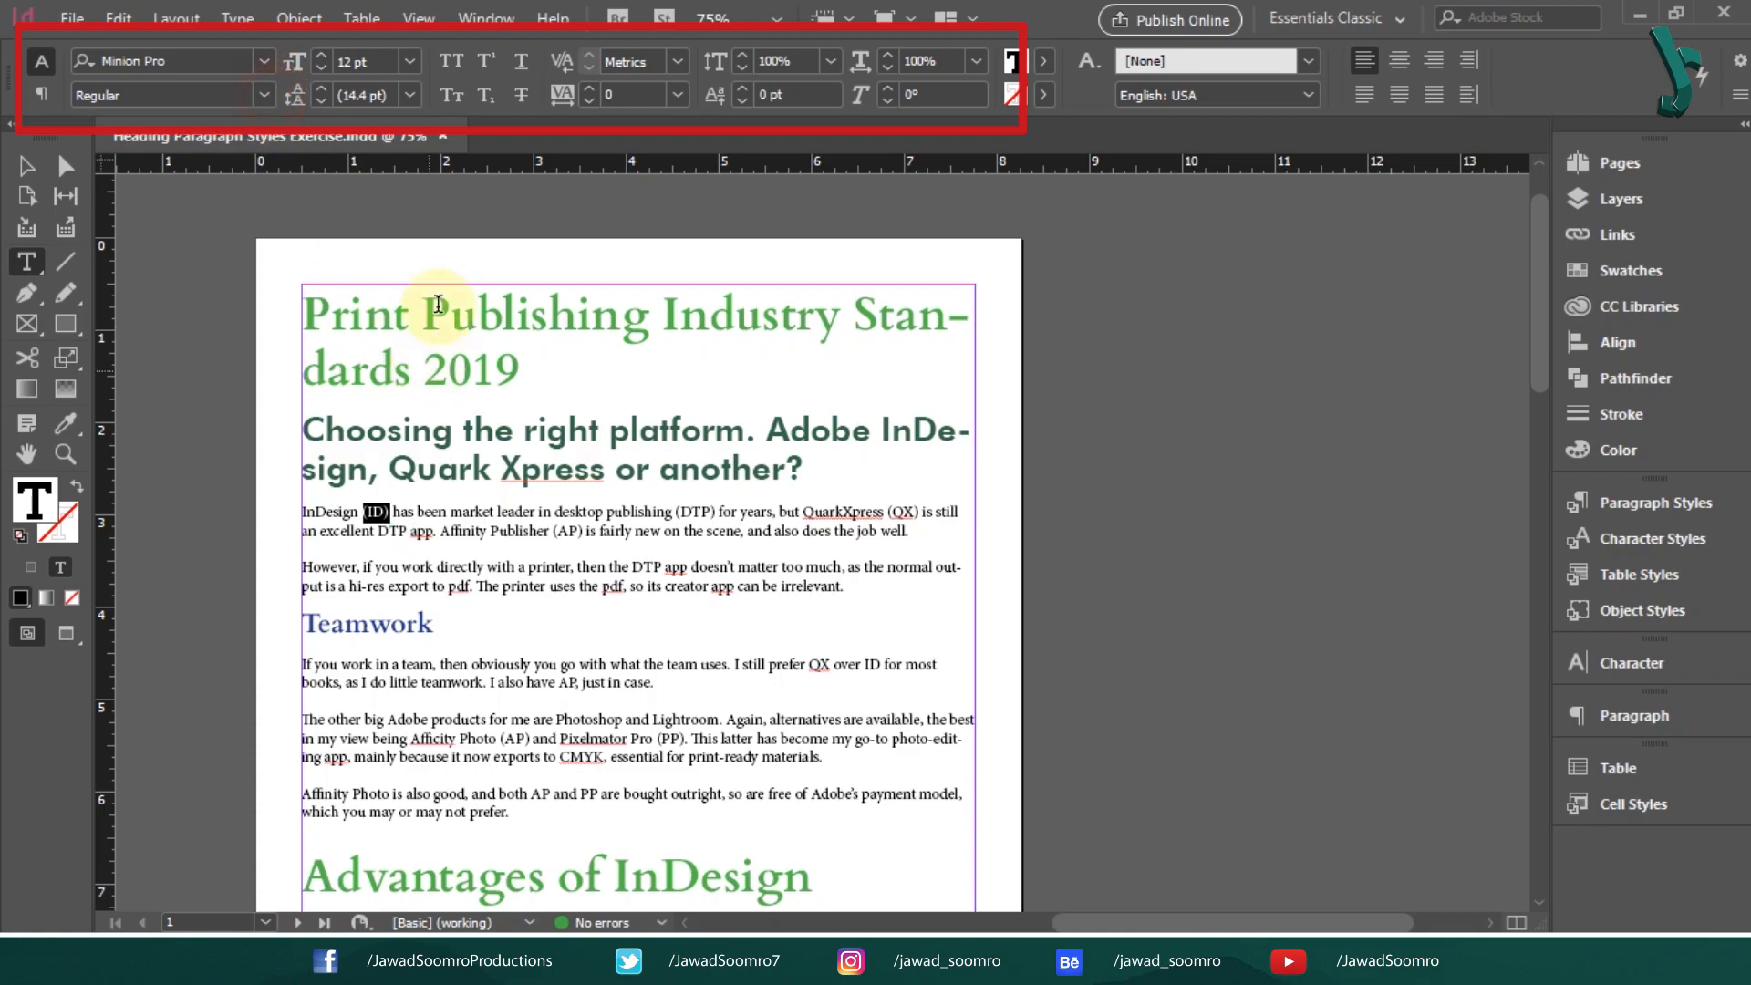
{"action": "left_click", "coordinate": [416, 62]}
{"action": "left_click", "coordinate": [413, 95]}
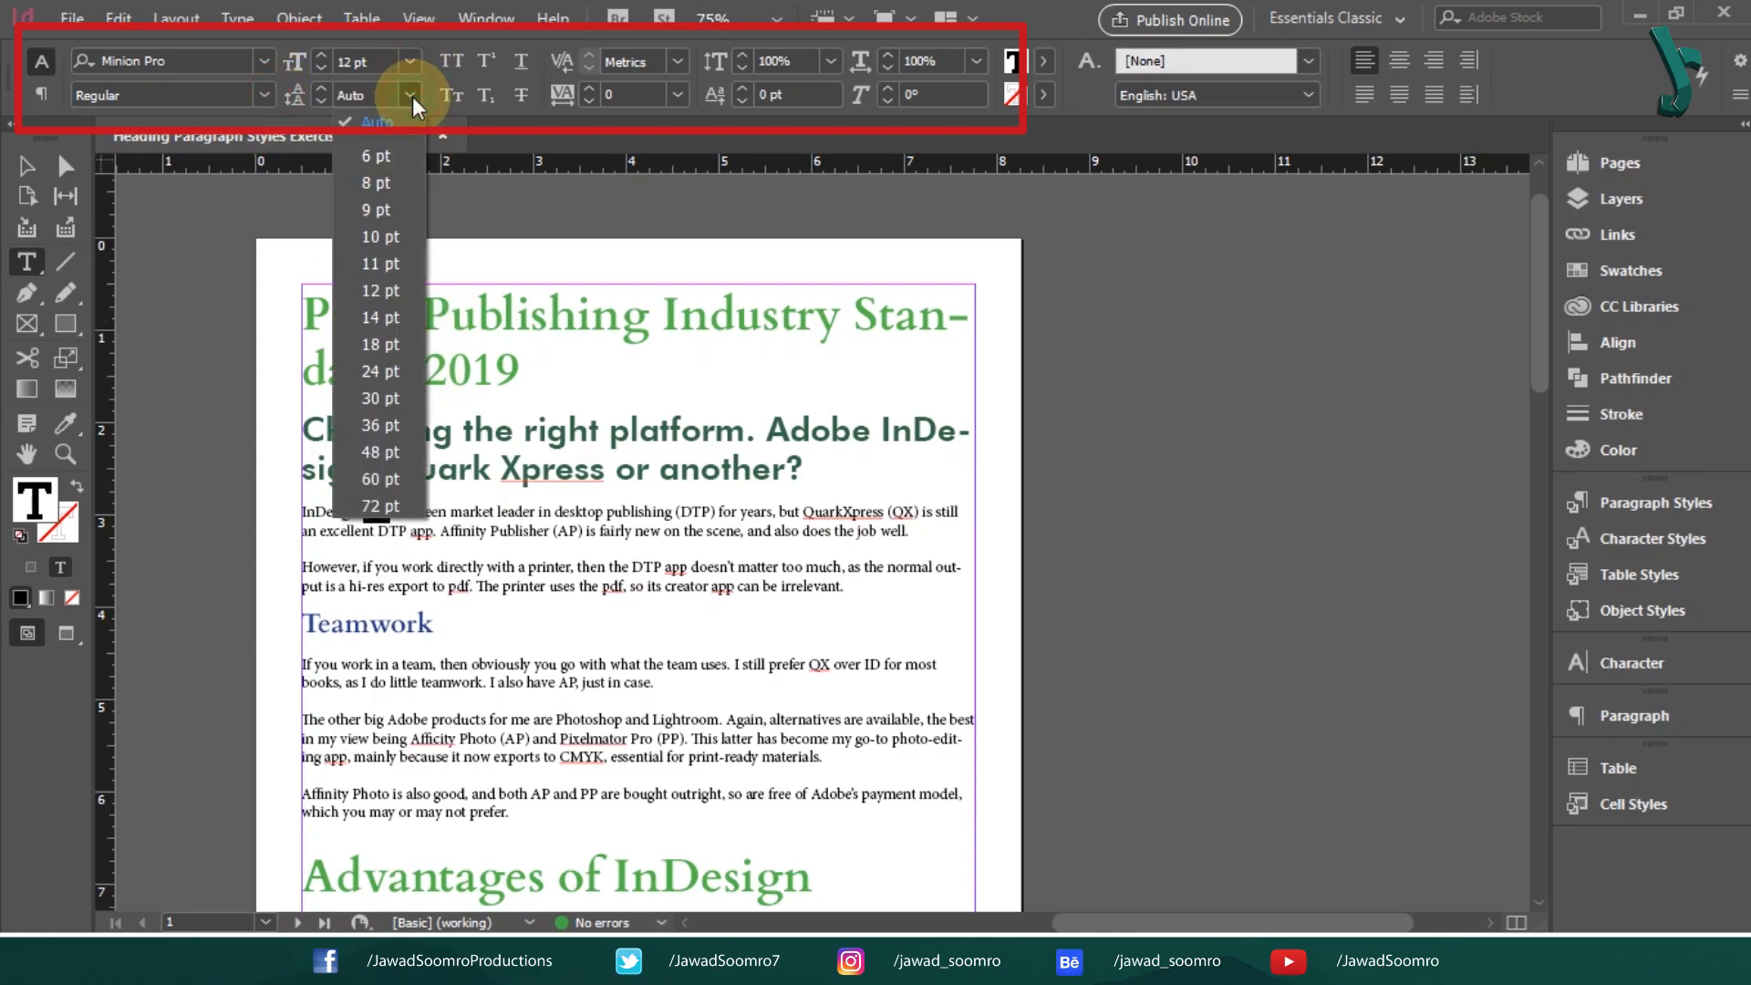
{"action": "left_click", "coordinate": [415, 157]}
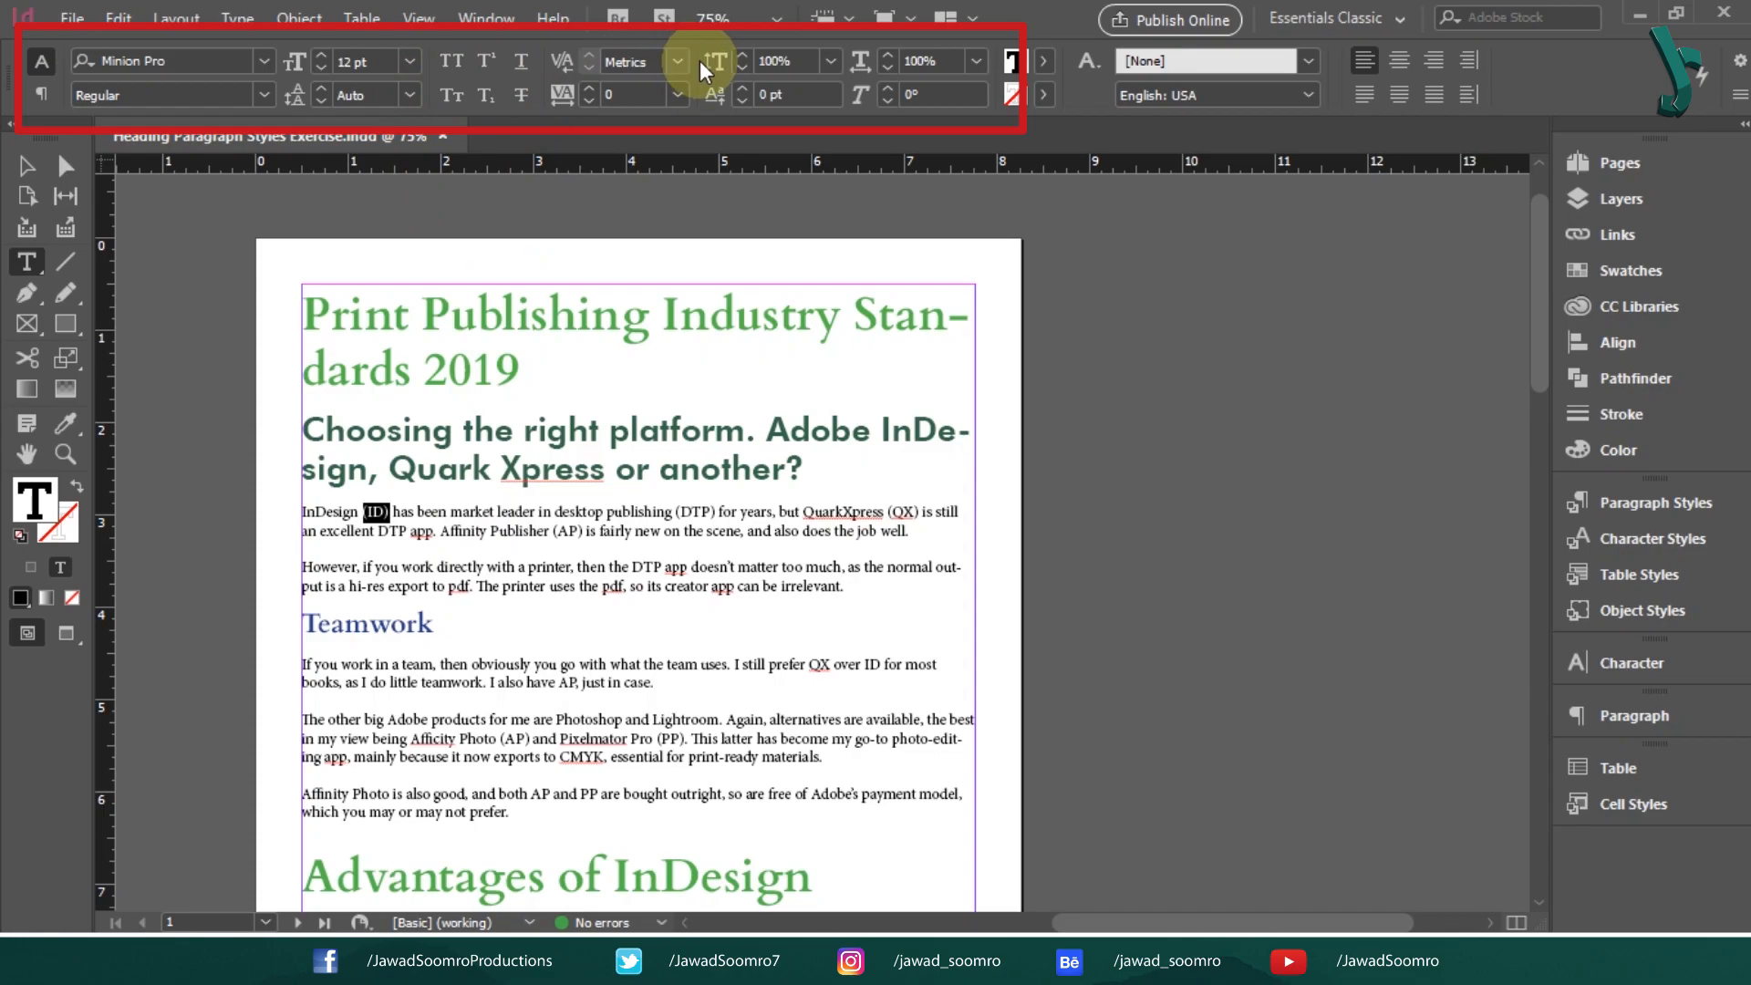
Show the paragraph styles and set the font of "2019" in the main title to Lato Italic as a local override
{"action": "left_click", "coordinate": [474, 532]}
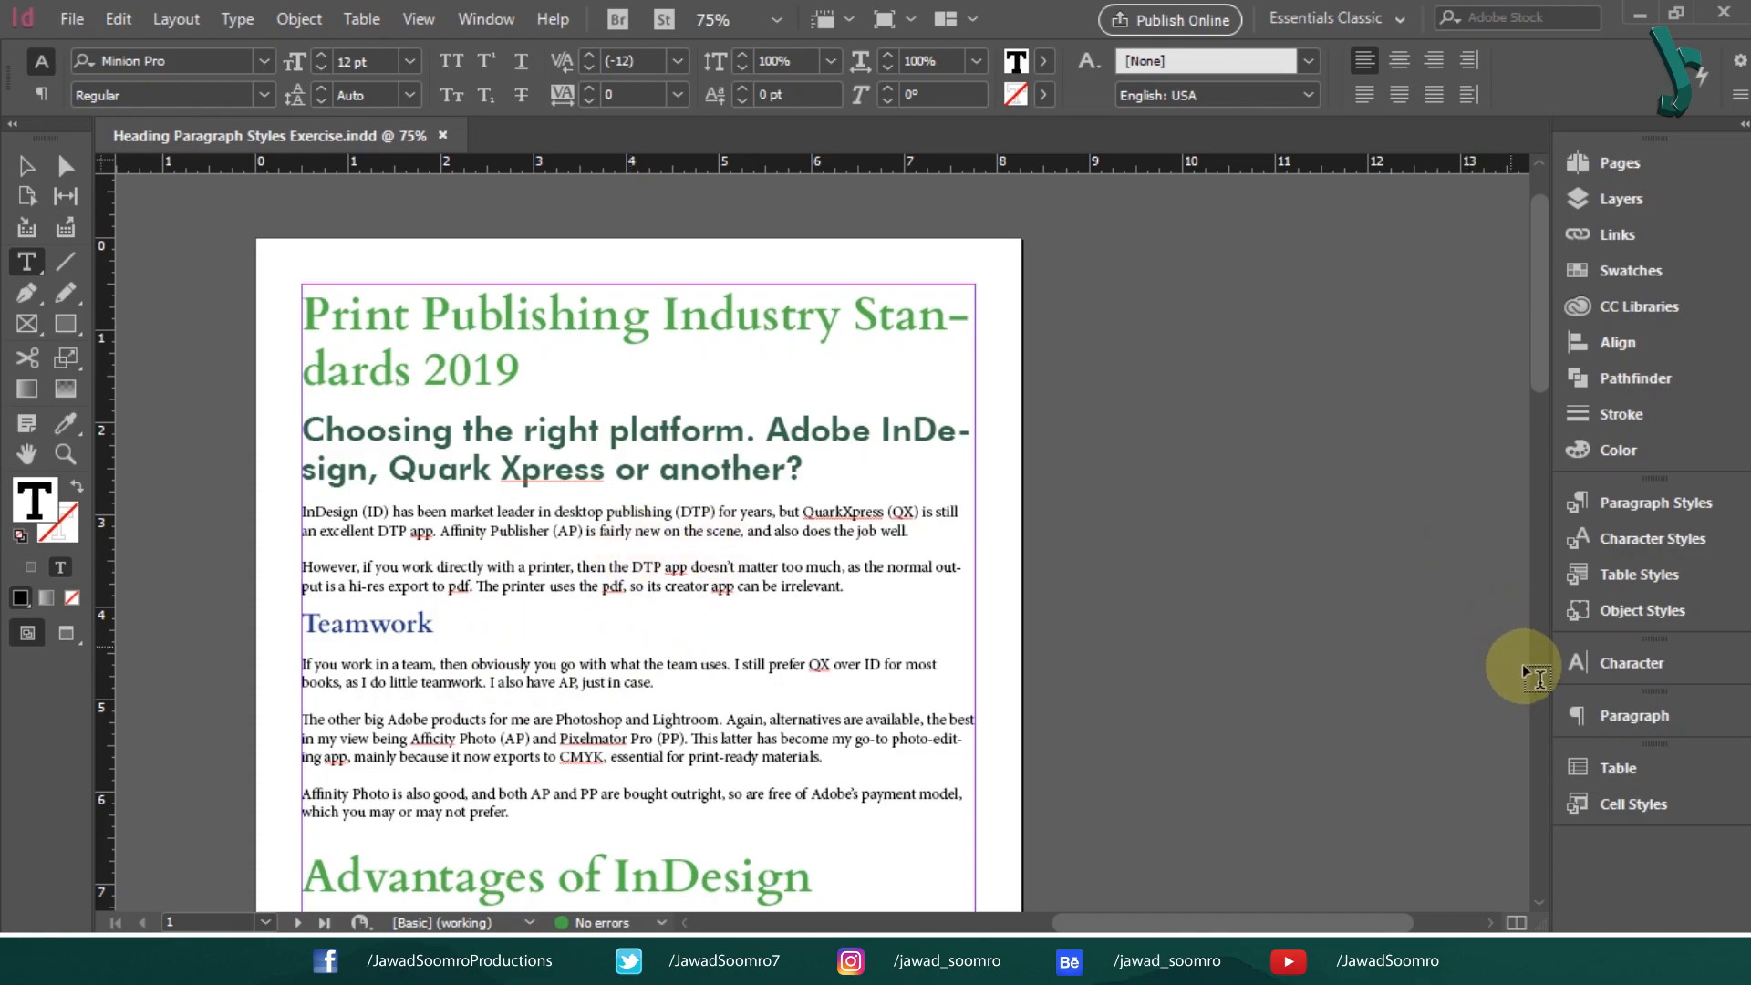
{"action": "left_click", "coordinate": [1707, 507]}
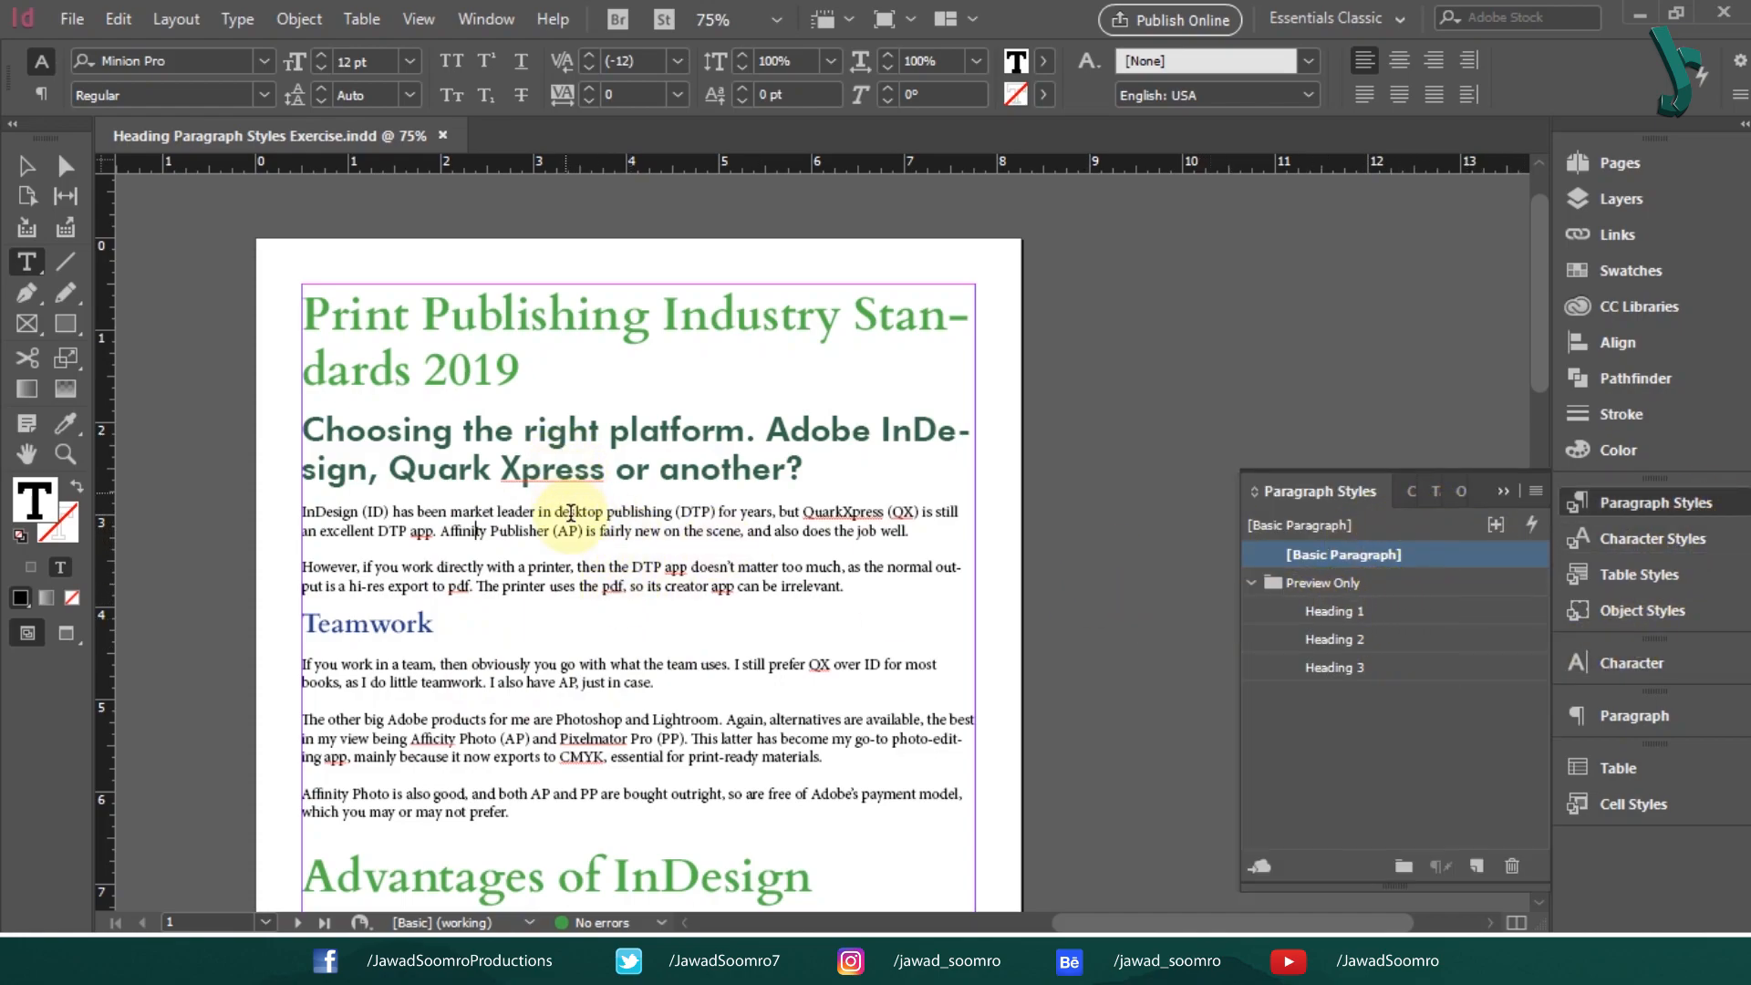
{"action": "left_click", "coordinate": [468, 330]}
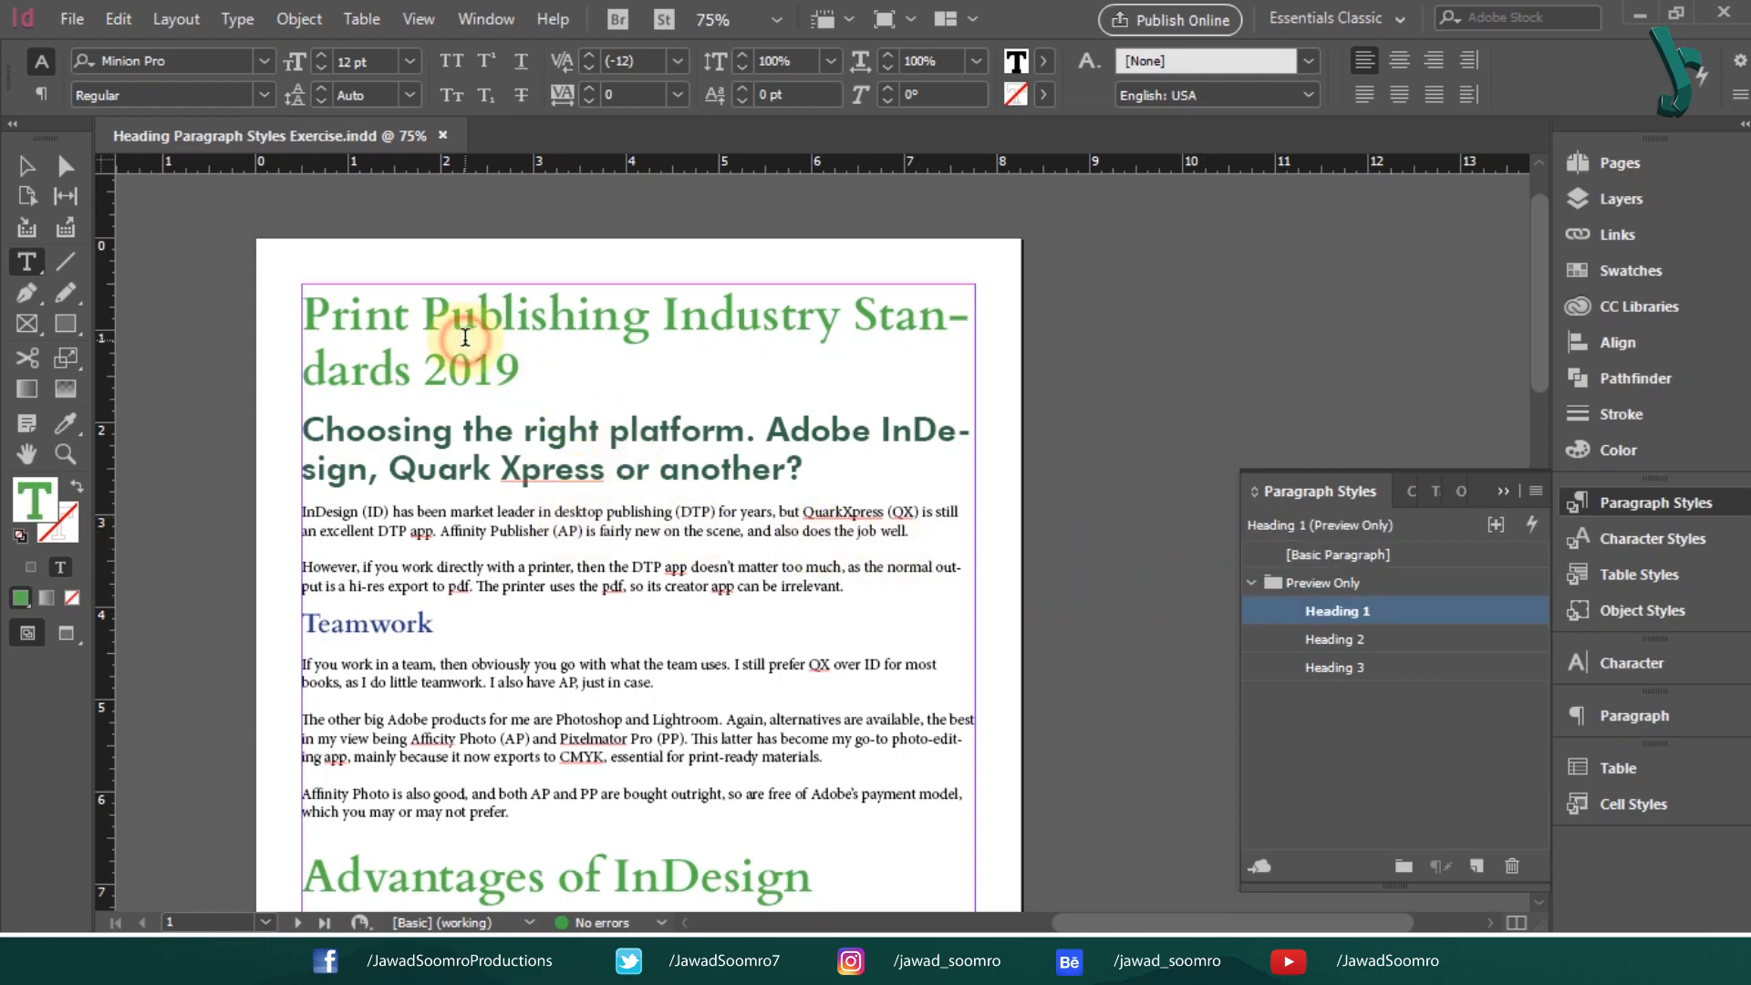
{"action": "left_click", "coordinate": [482, 392]}
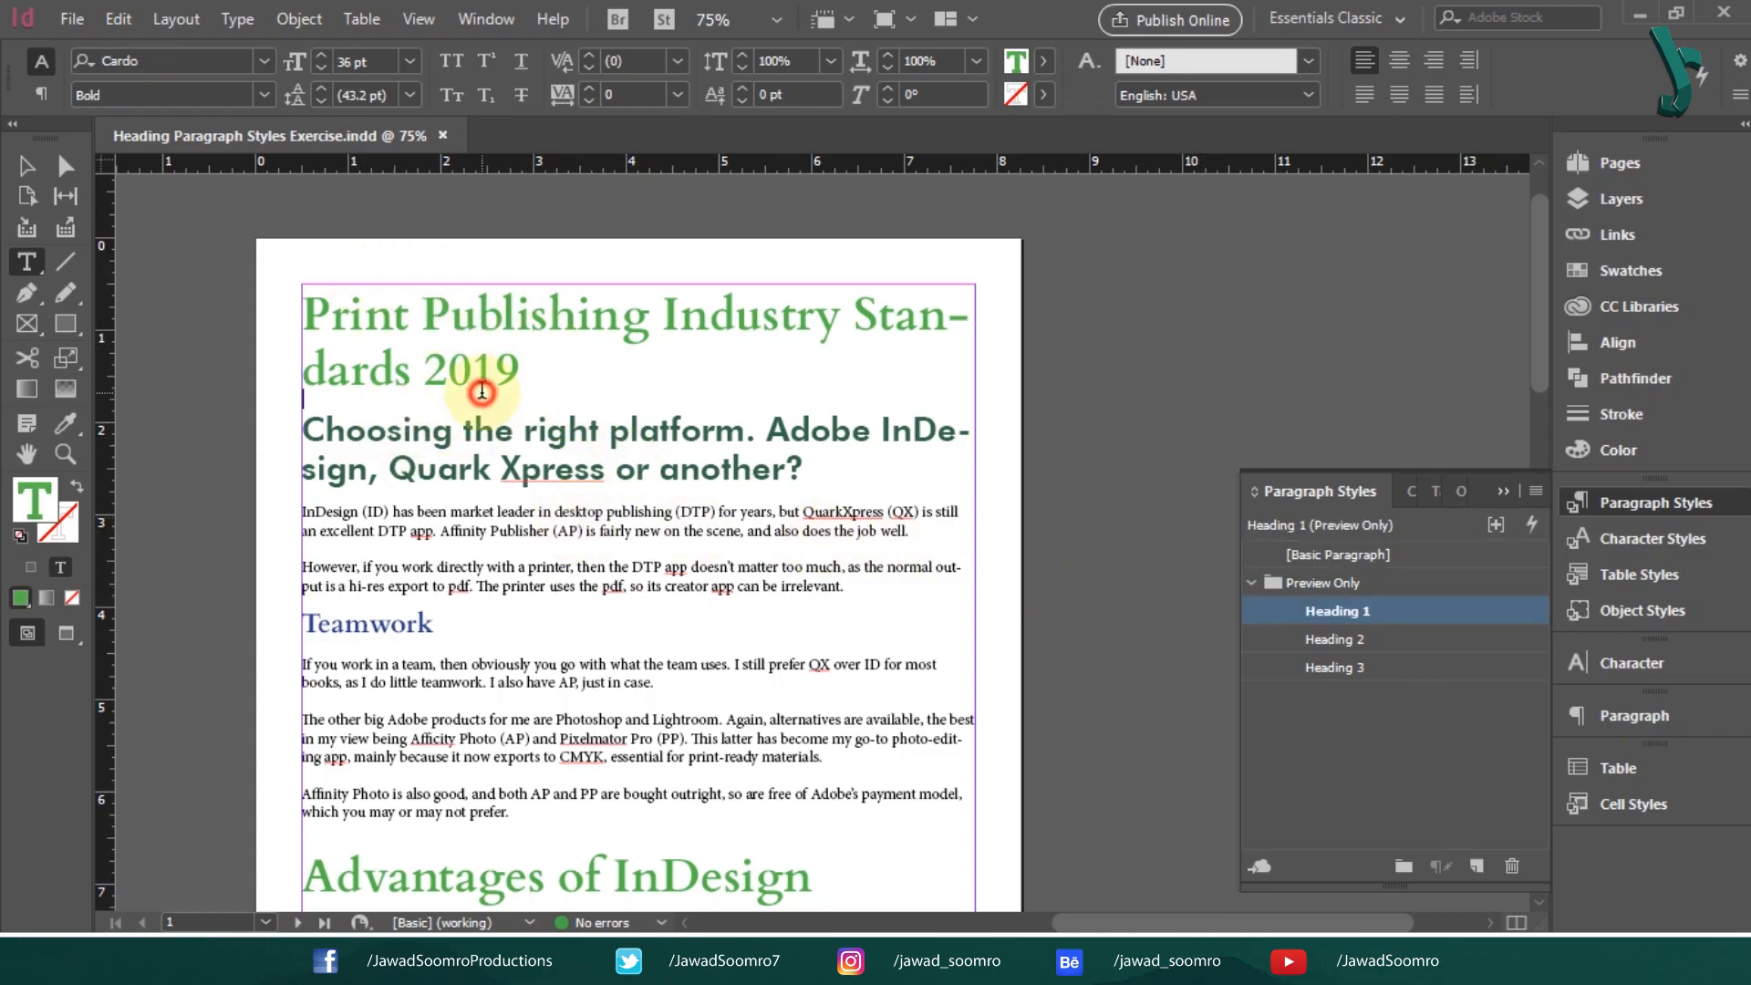
{"action": "left_click_drag", "start_coordinate": [422, 371], "coordinate": [522, 371]}
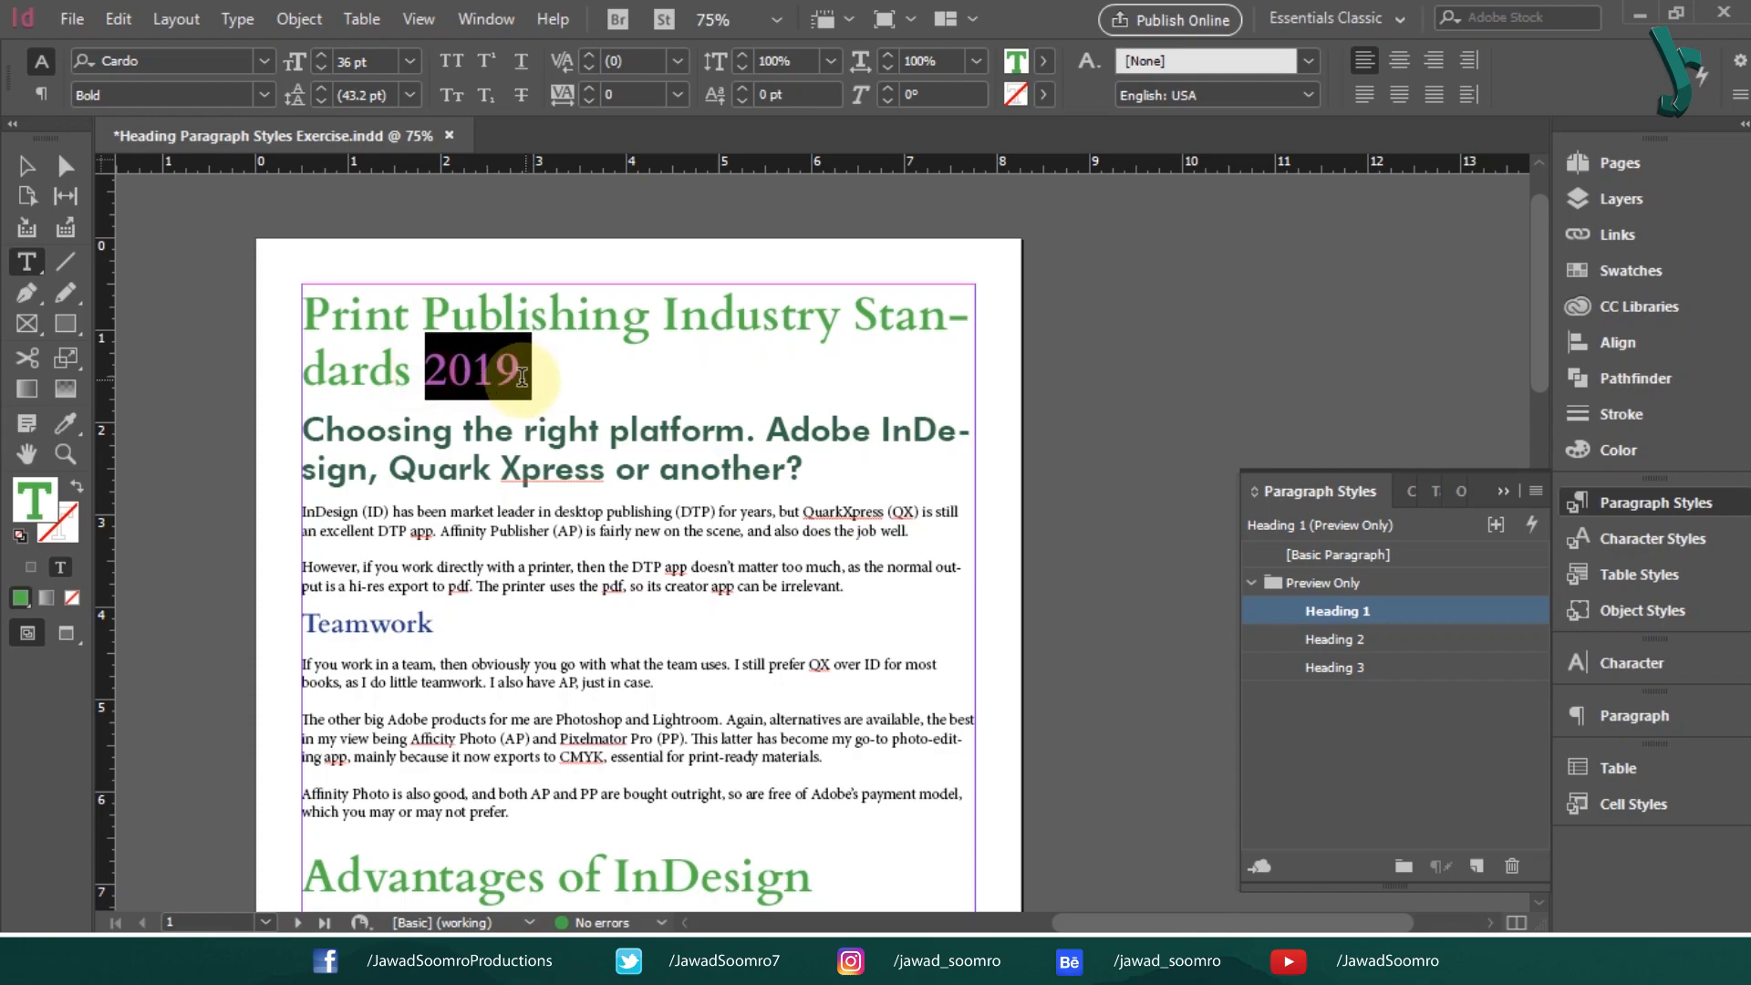
{"action": "left_click", "coordinate": [201, 55]}
{"action": "type", "text": "lato"}
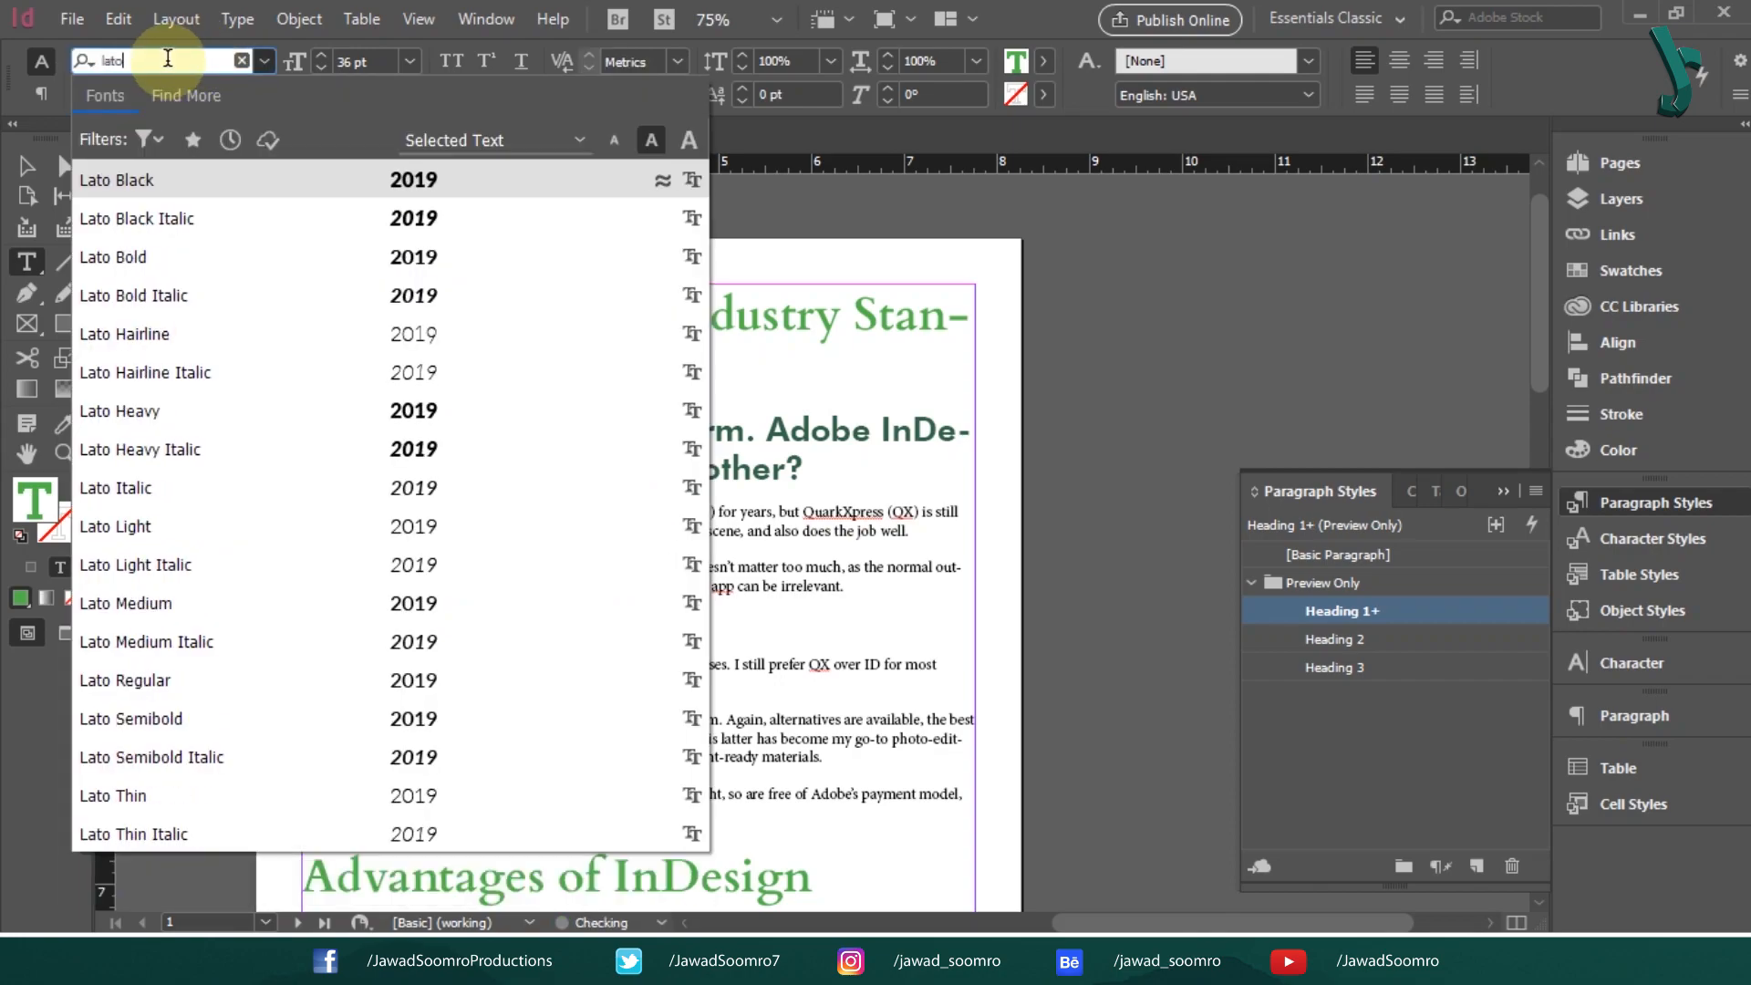
{"action": "left_click", "coordinate": [228, 435]}
{"action": "left_click", "coordinate": [424, 370]}
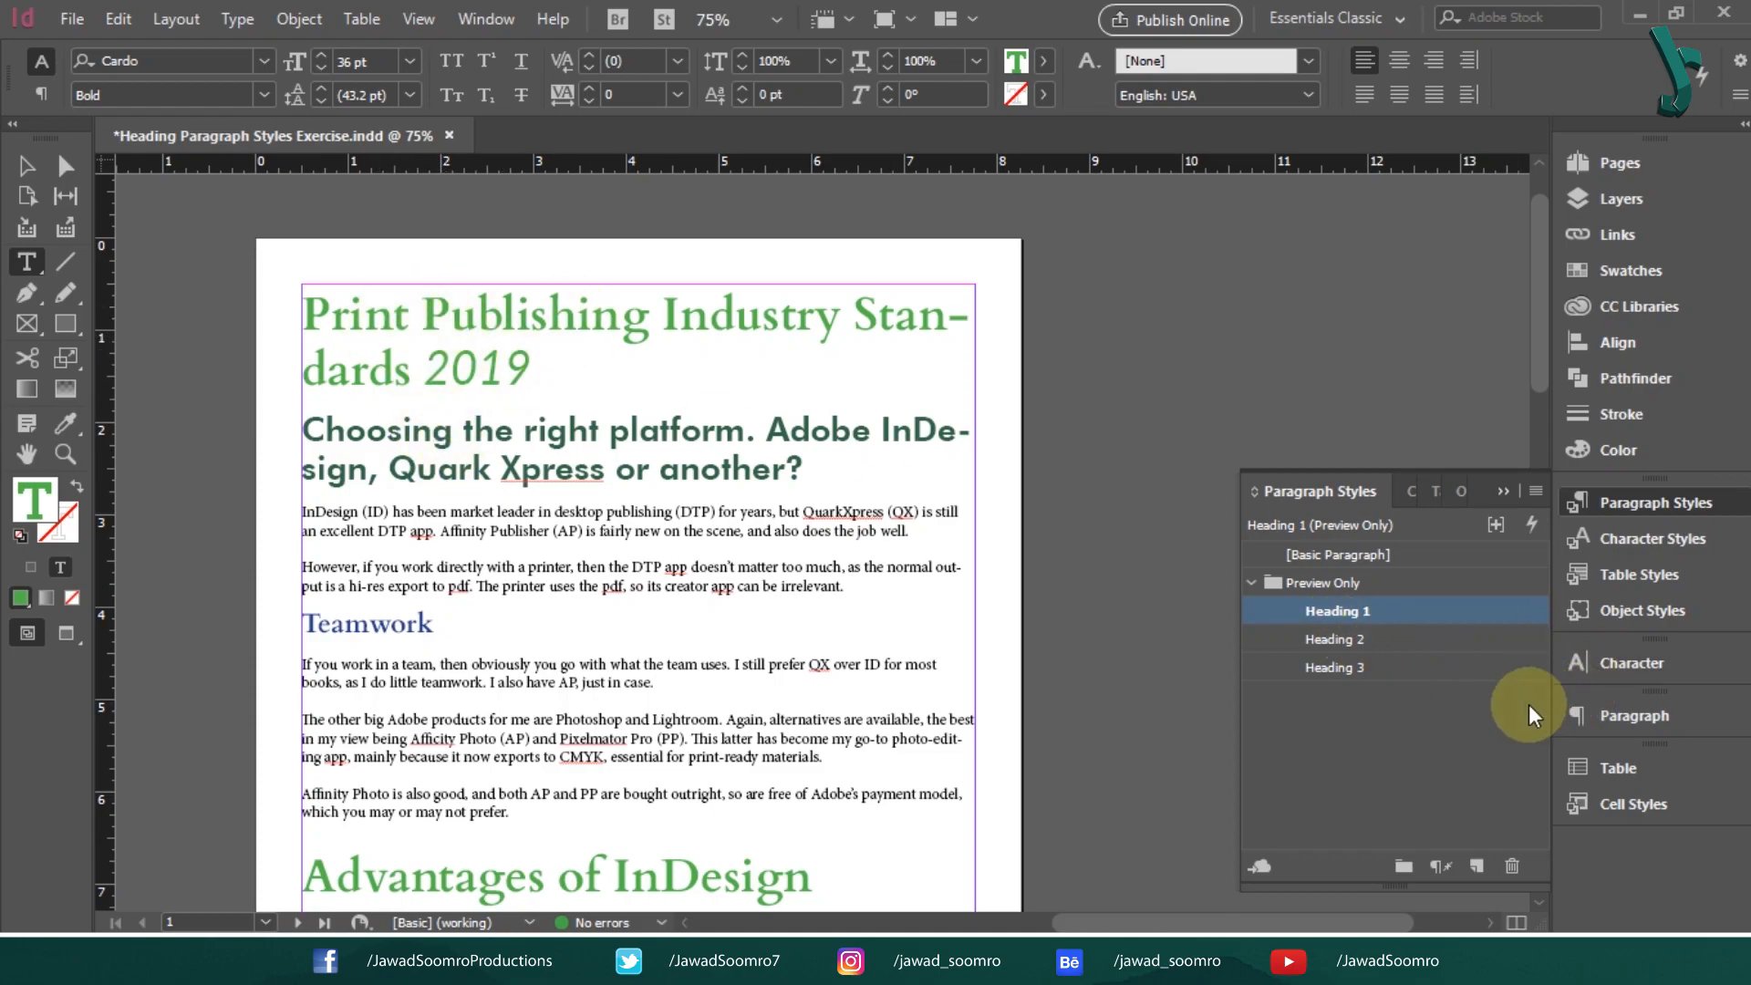
Set the font style of "2019" in the main title to Bold
{"action": "left_click", "coordinate": [564, 366]}
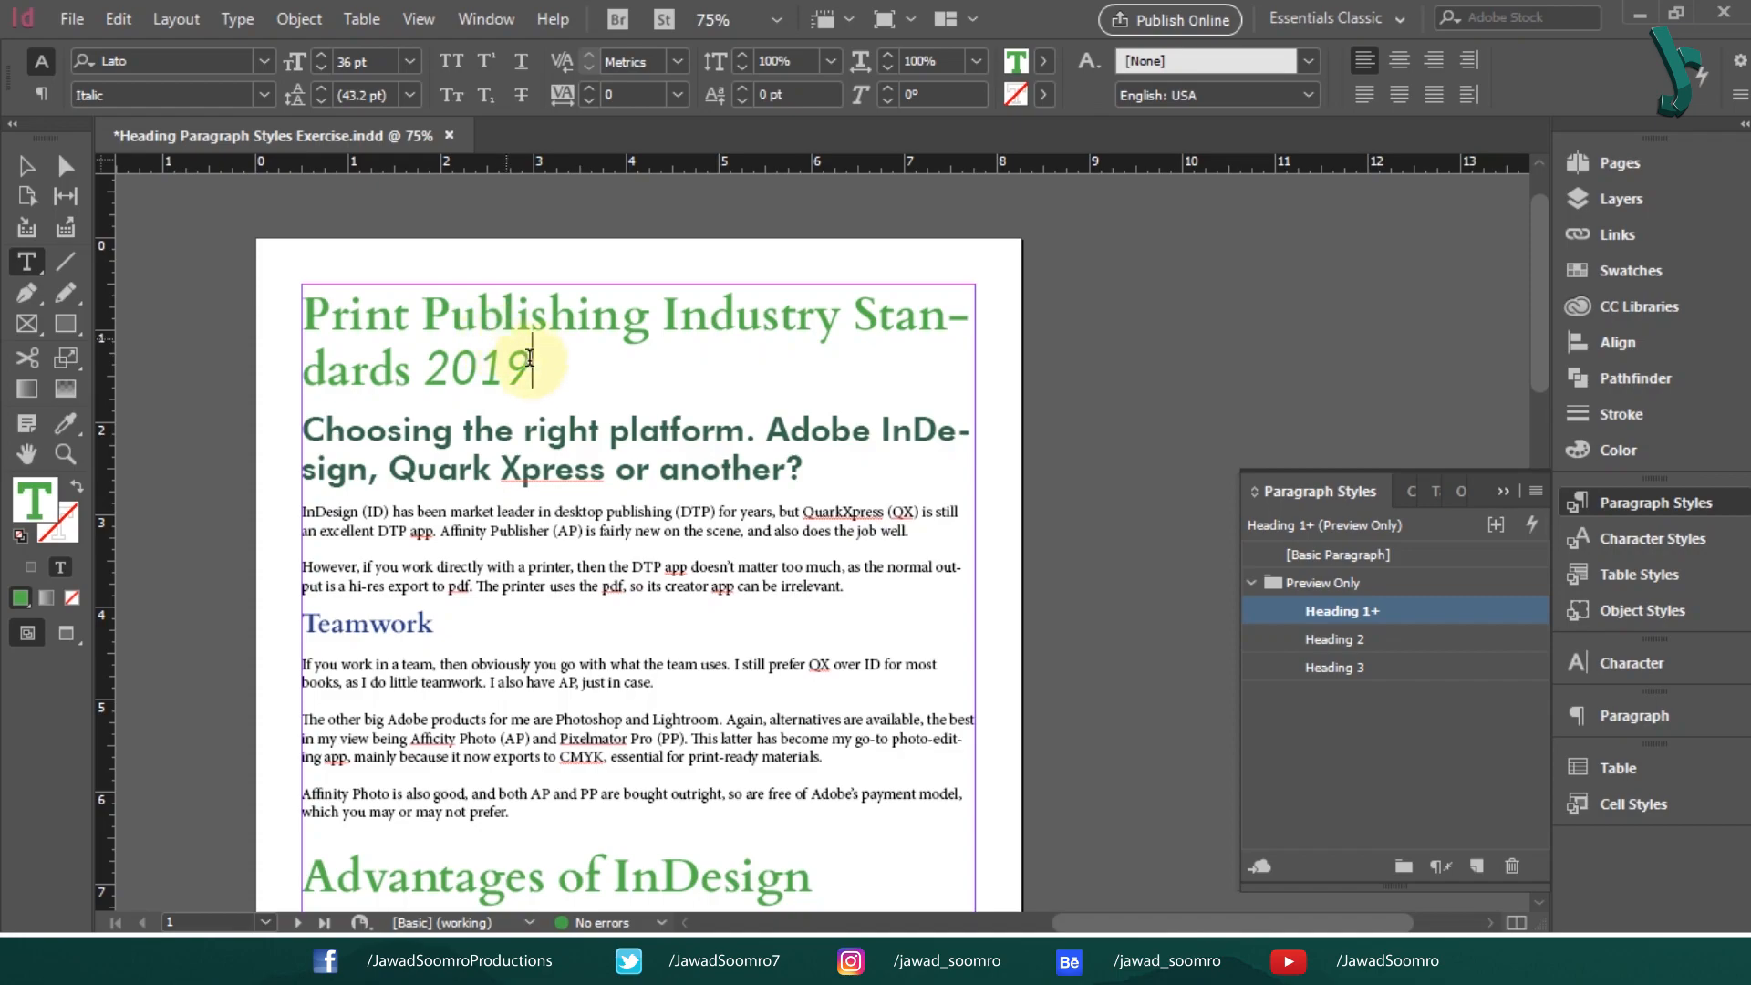
{"action": "left_click_drag", "start_coordinate": [532, 372], "coordinate": [273, 292]}
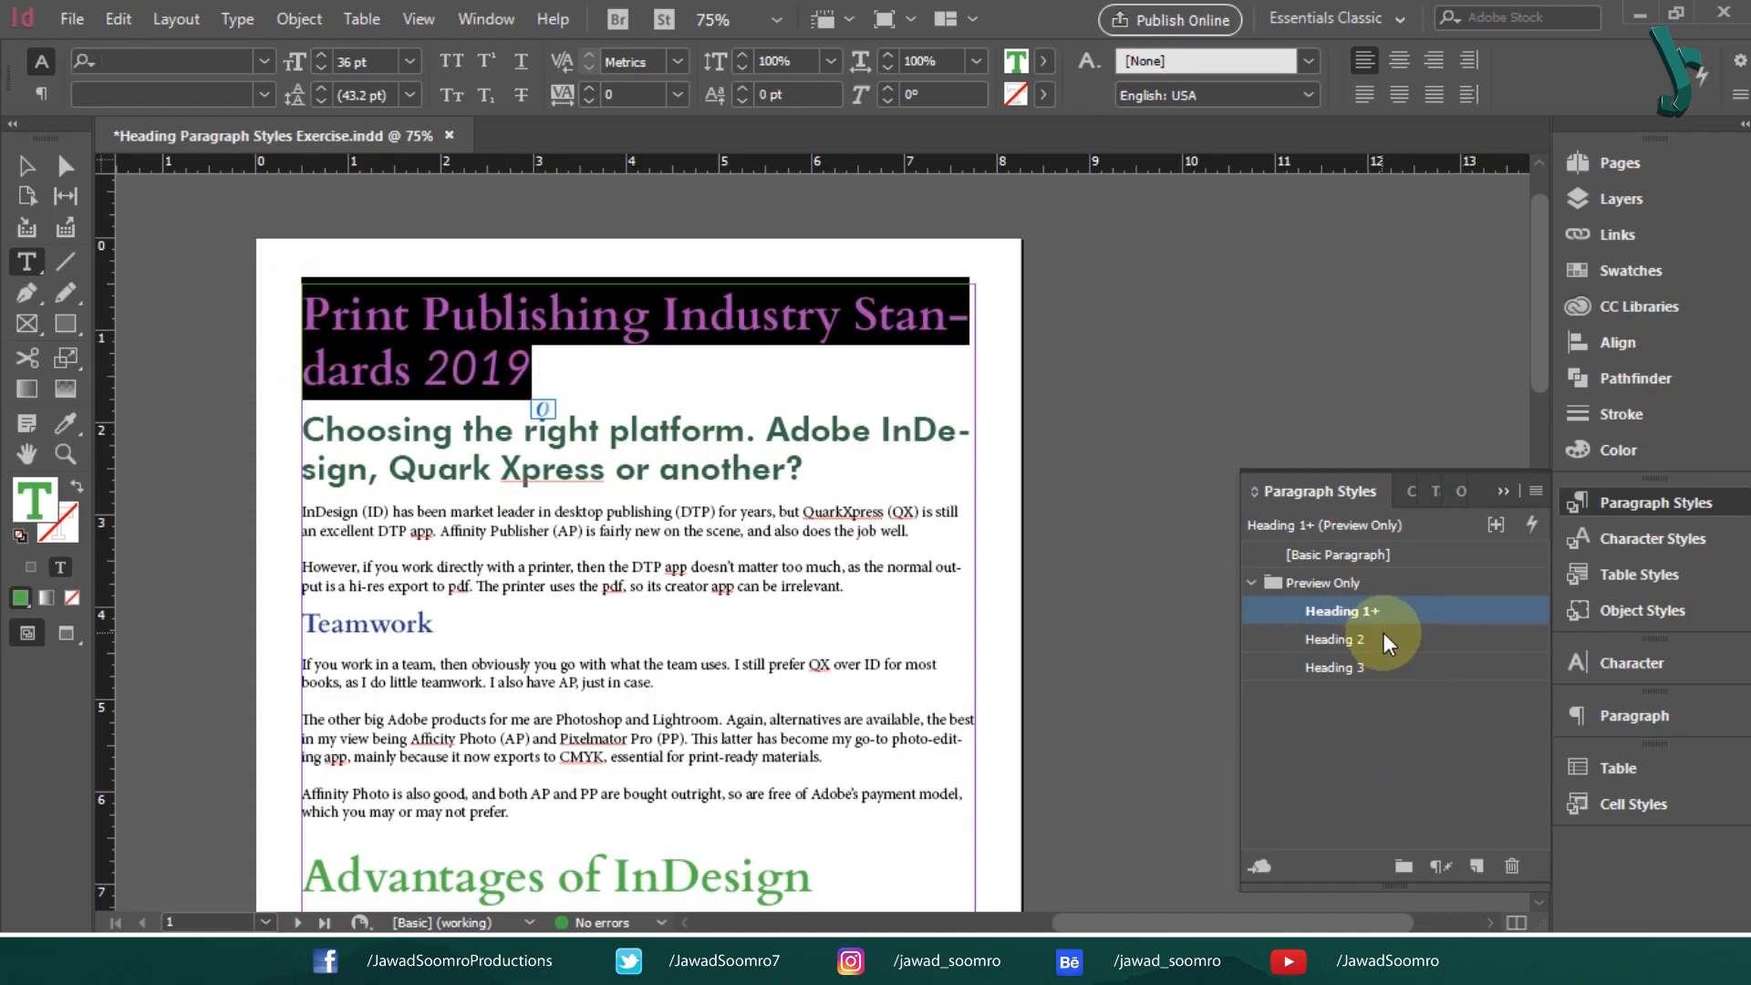
{"action": "left_click", "coordinate": [543, 372]}
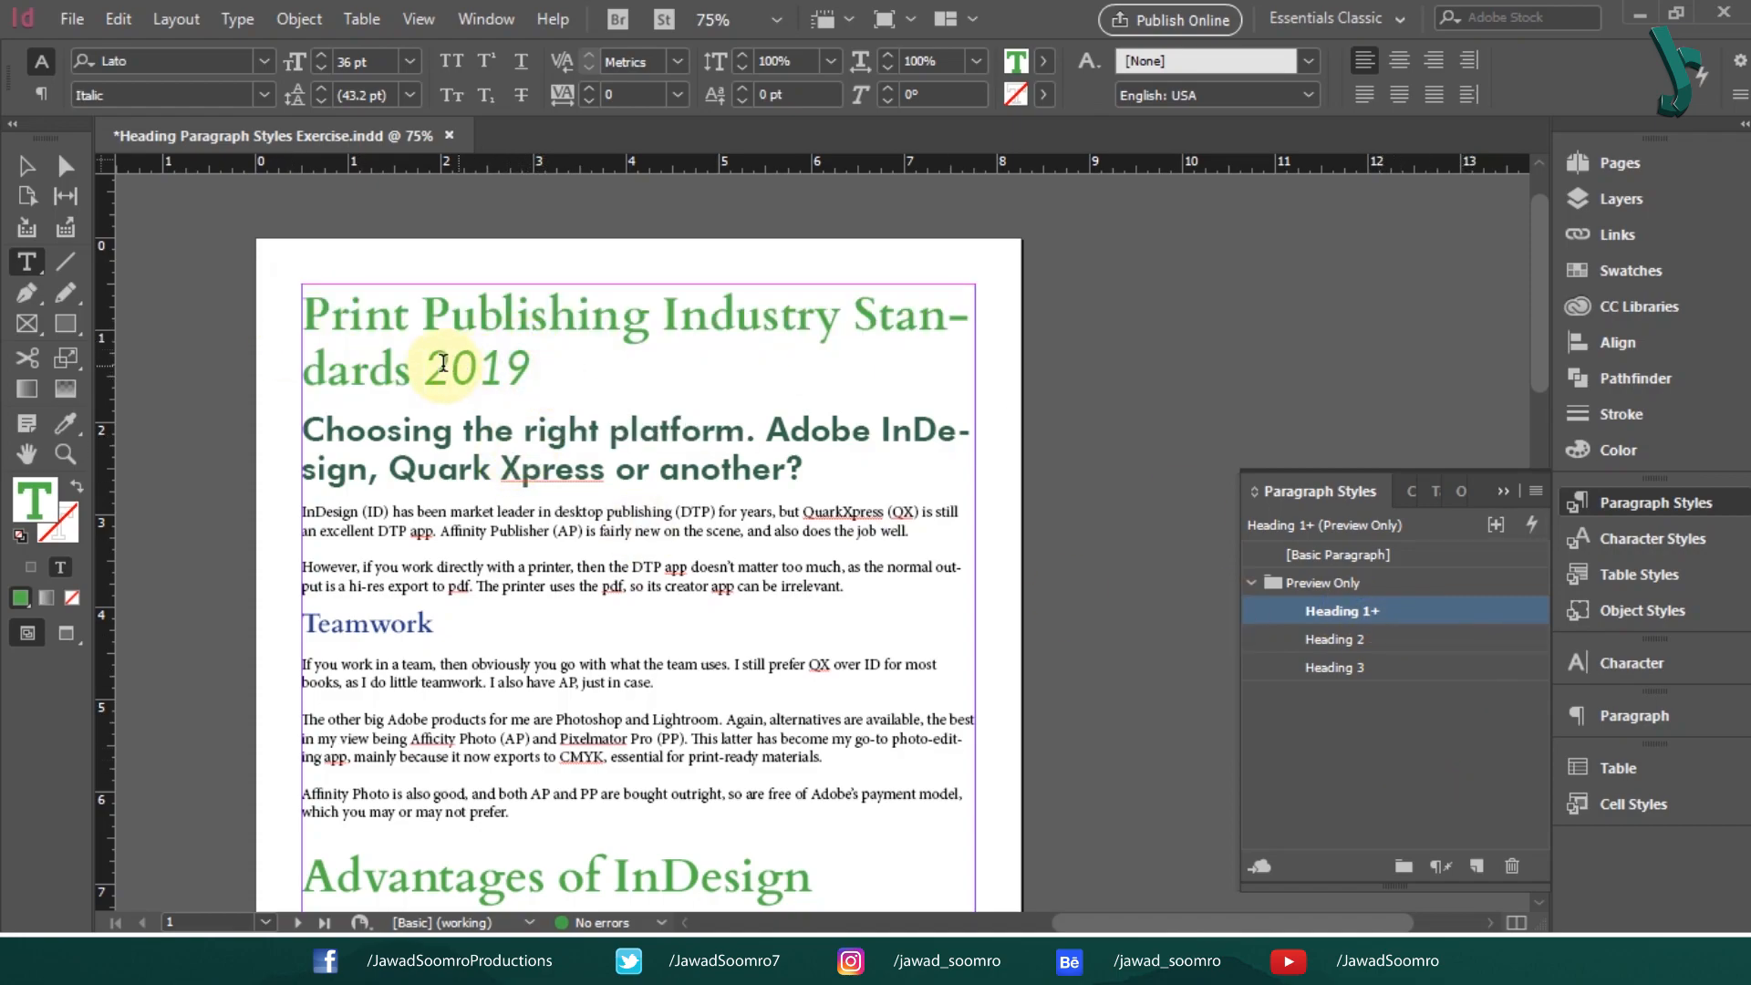
{"action": "left_click_drag", "start_coordinate": [425, 368], "coordinate": [545, 374]}
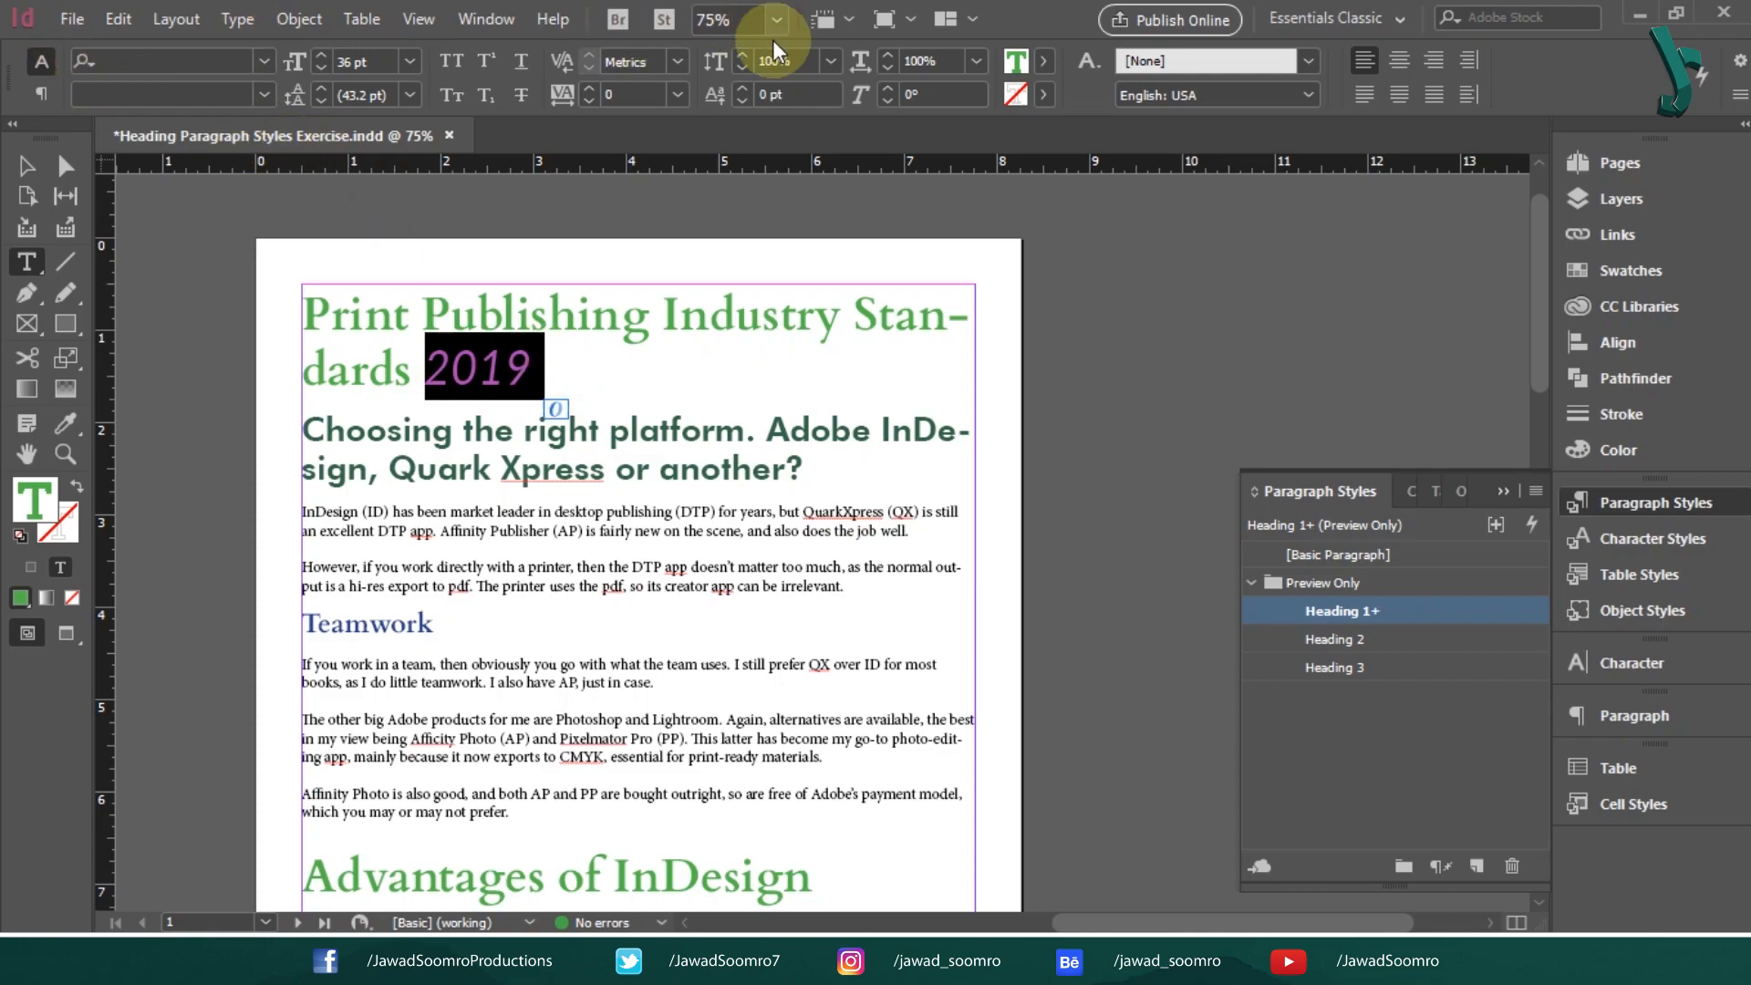
{"action": "left_click", "coordinate": [265, 95]}
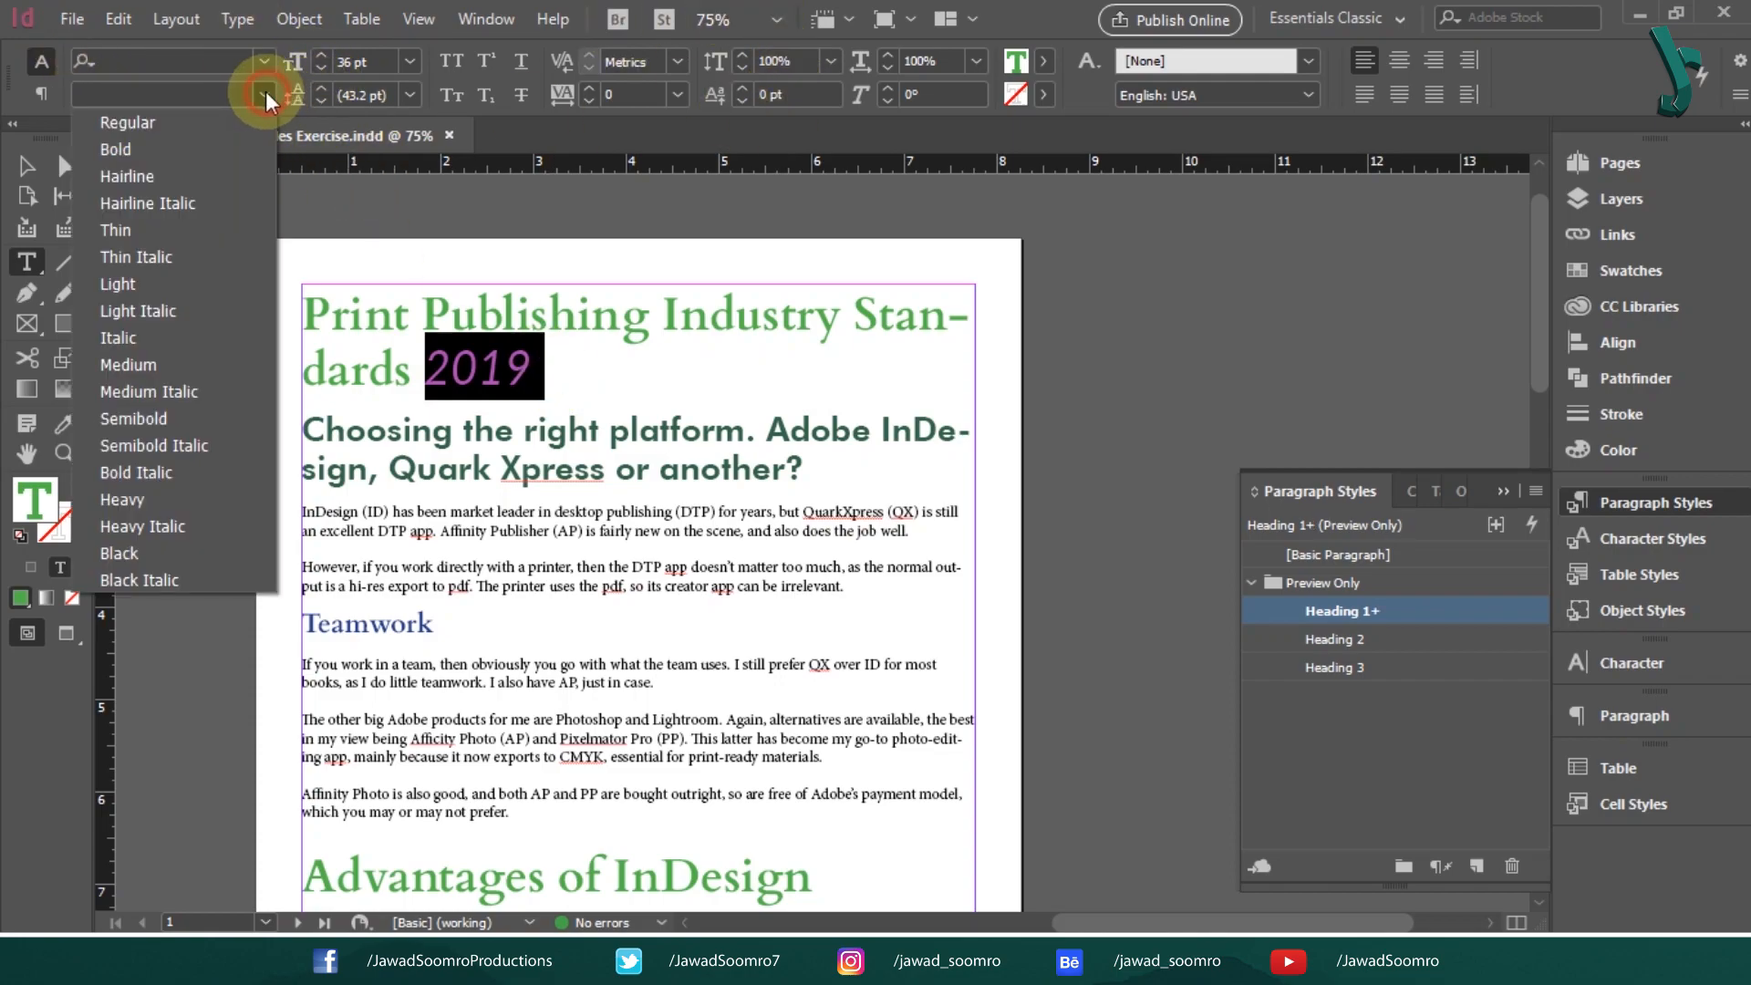
{"action": "left_click", "coordinate": [215, 148]}
{"action": "left_click", "coordinate": [401, 365]}
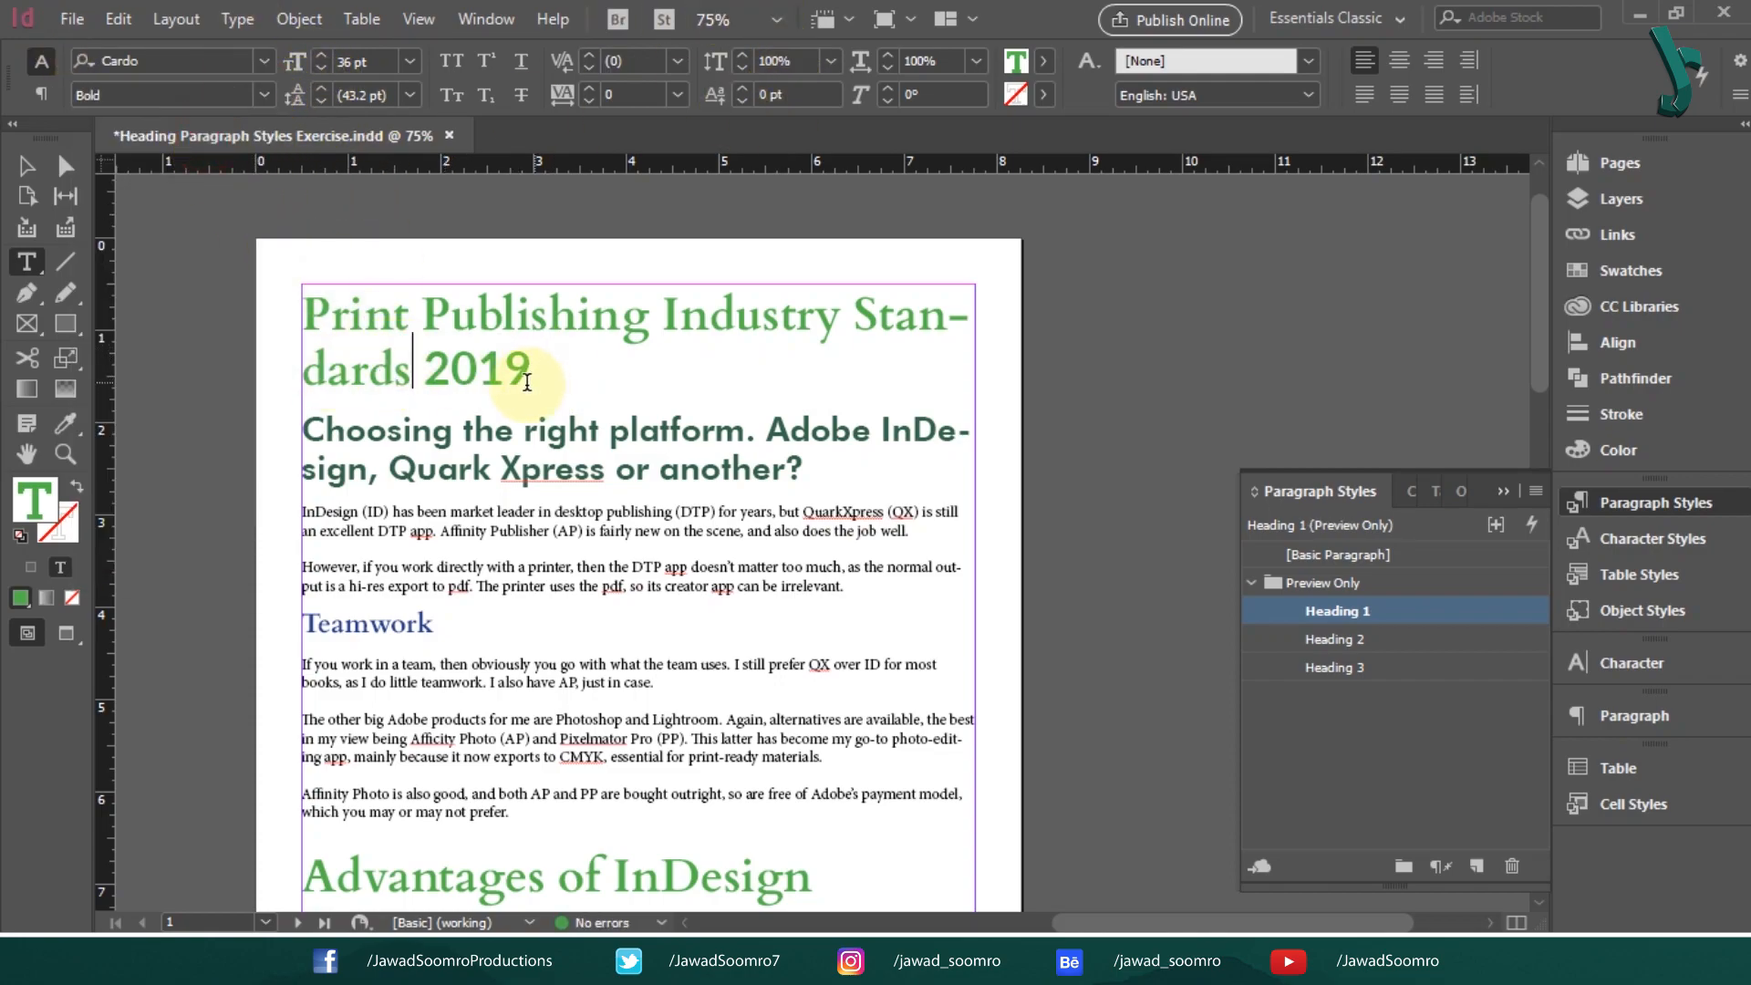
Reapply the Heading 1 paragraph style to the whole main title, clearing its overrides
{"action": "left_click", "coordinate": [529, 376]}
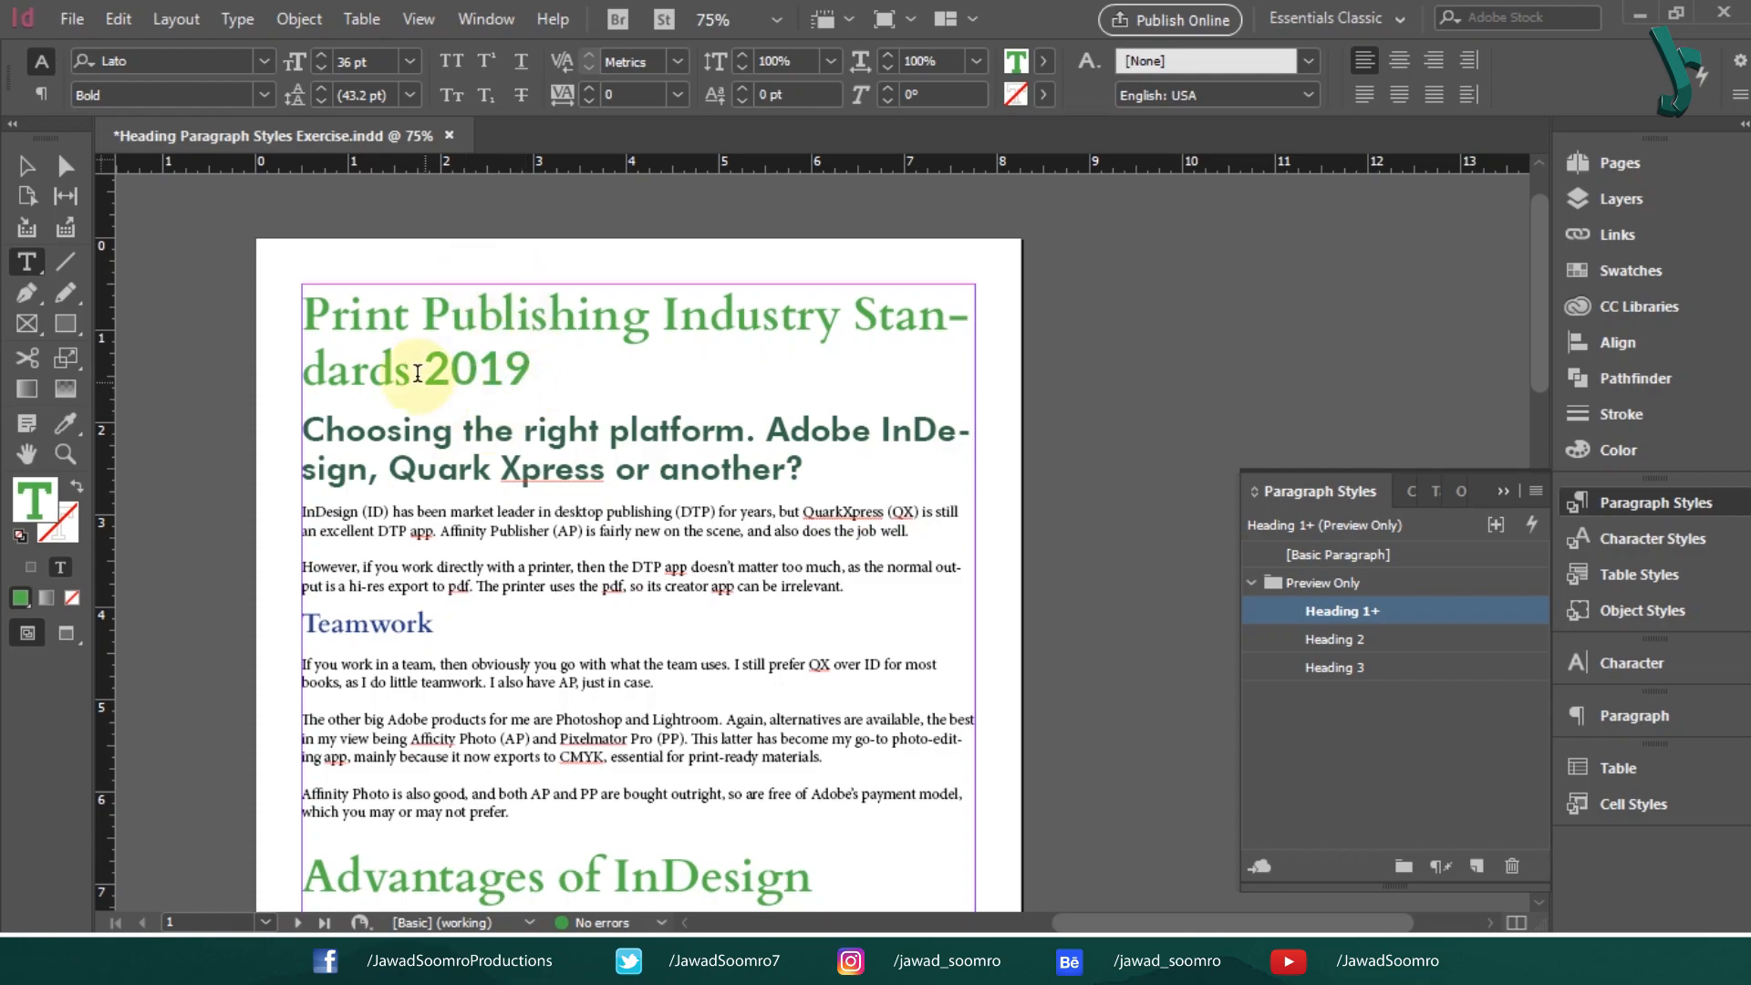
{"action": "left_click_drag", "start_coordinate": [415, 370], "coordinate": [557, 367]}
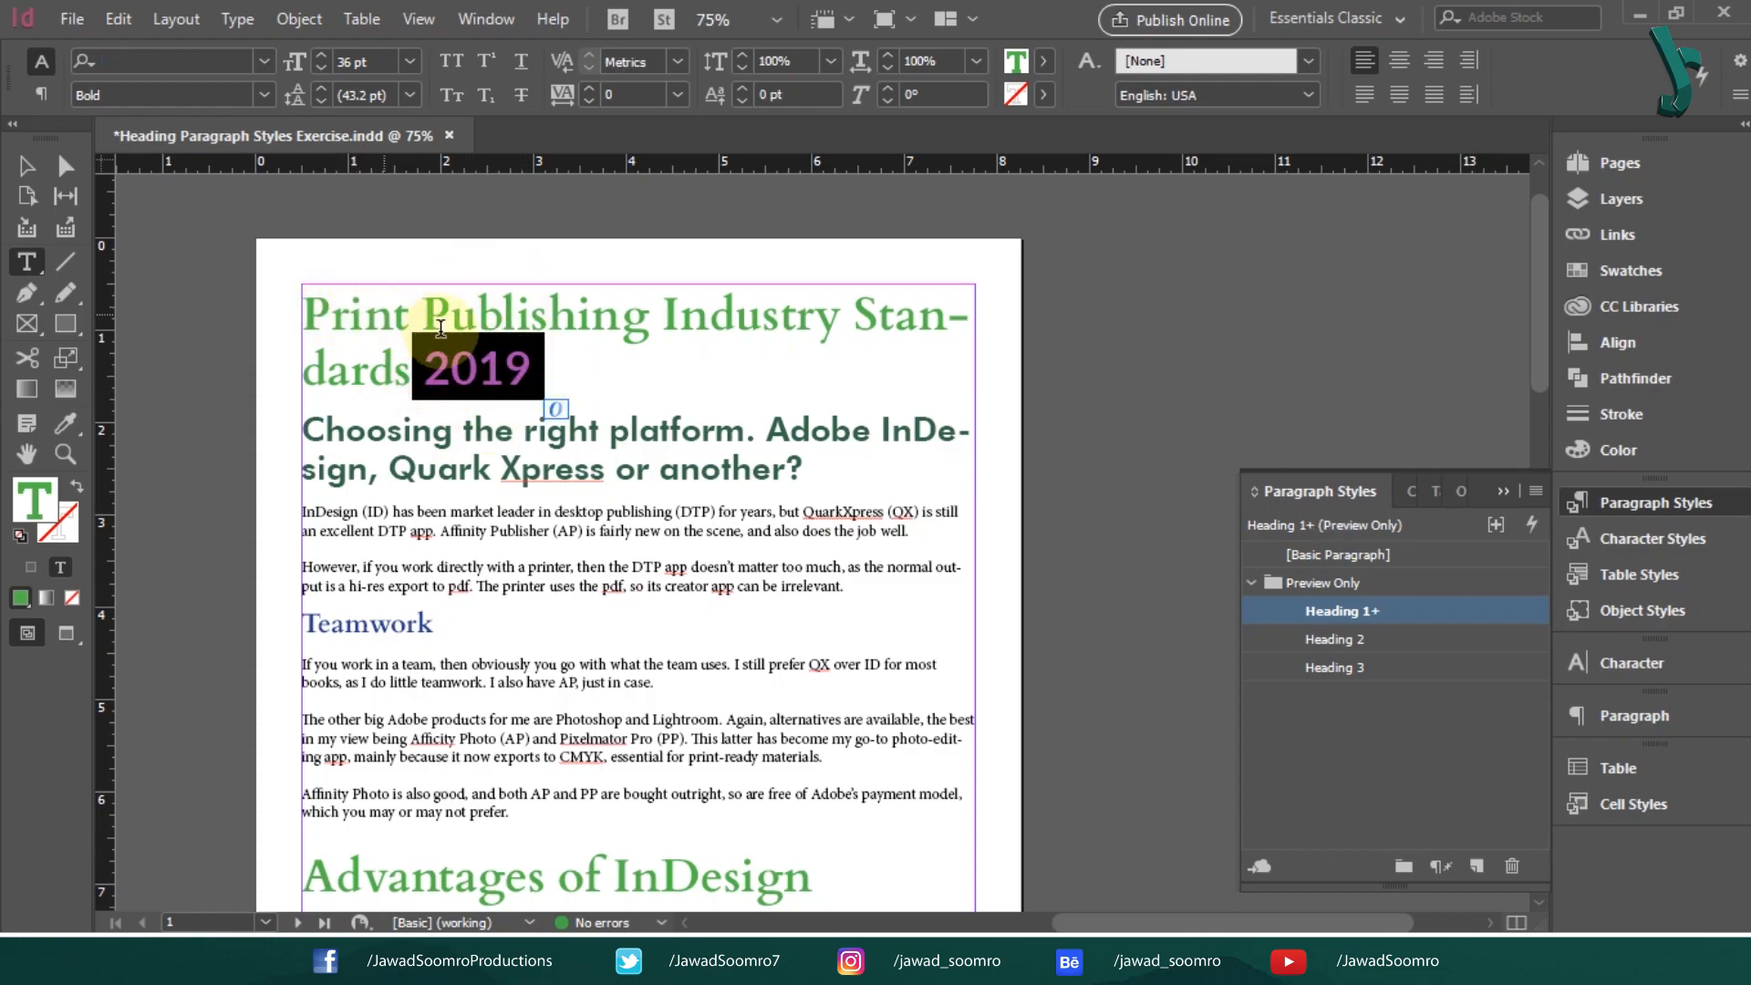
{"action": "left_click", "coordinate": [481, 372]}
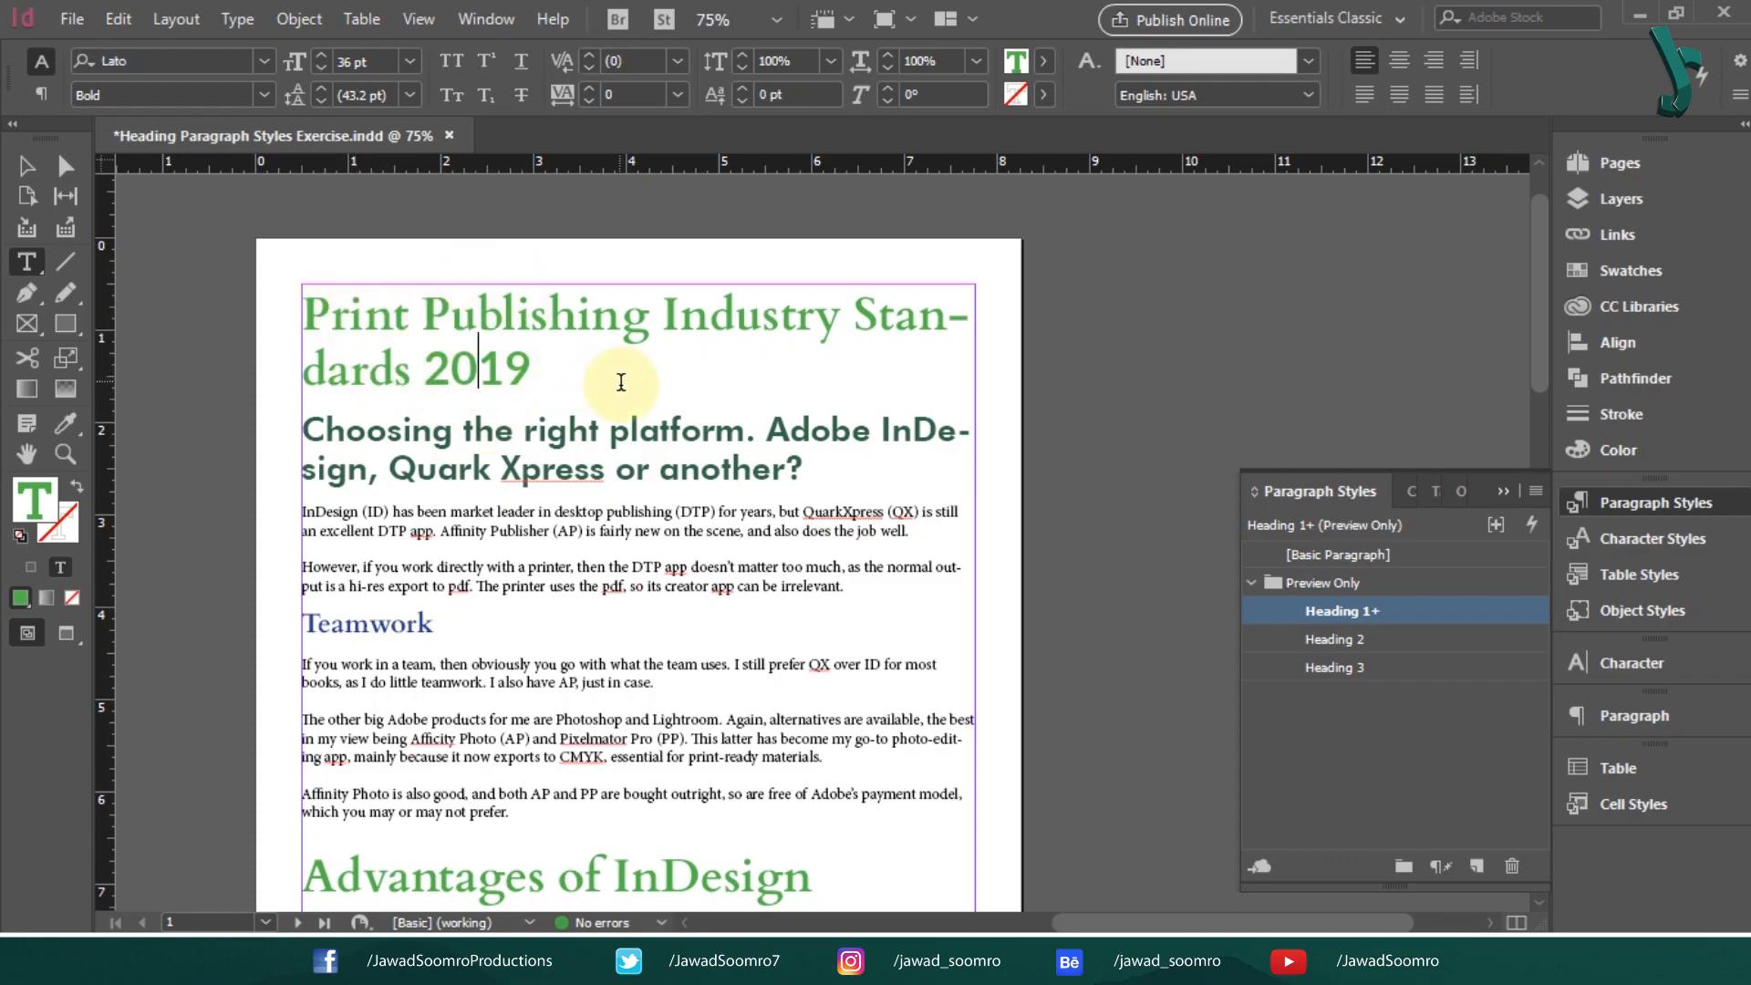
{"action": "left_click_drag", "start_coordinate": [588, 371], "coordinate": [297, 311]}
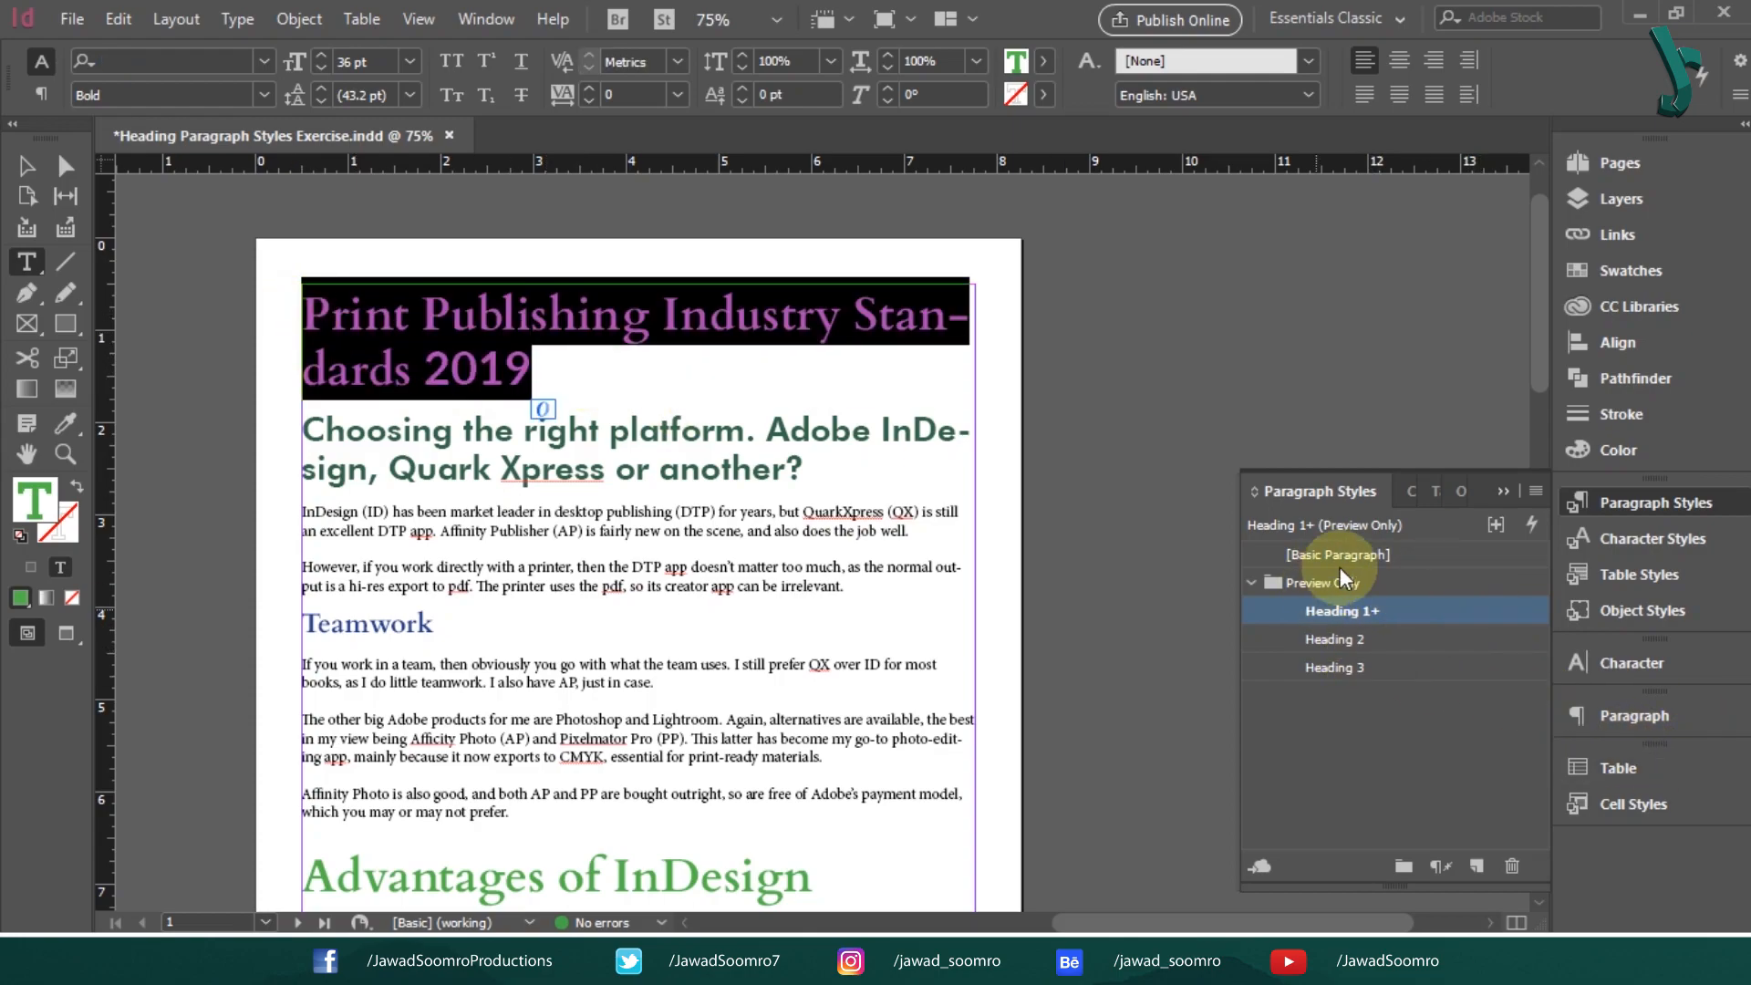
{"action": "right_click", "coordinate": [1392, 616]}
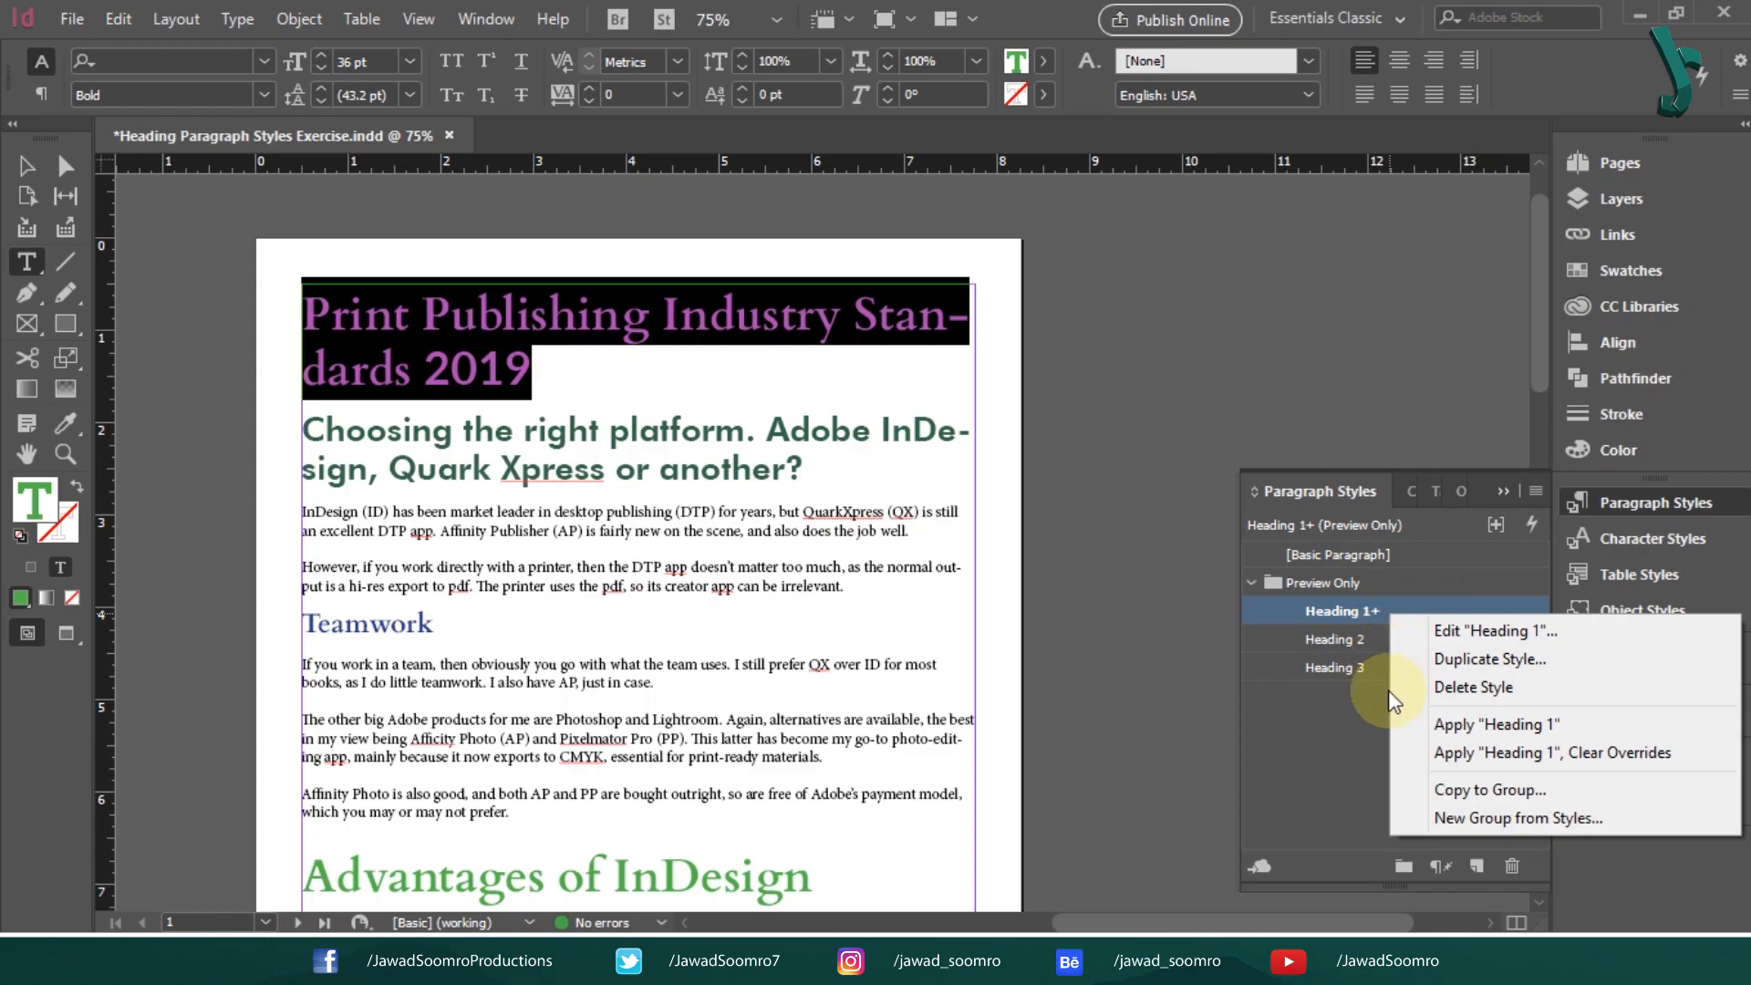
{"action": "left_click", "coordinate": [1507, 753]}
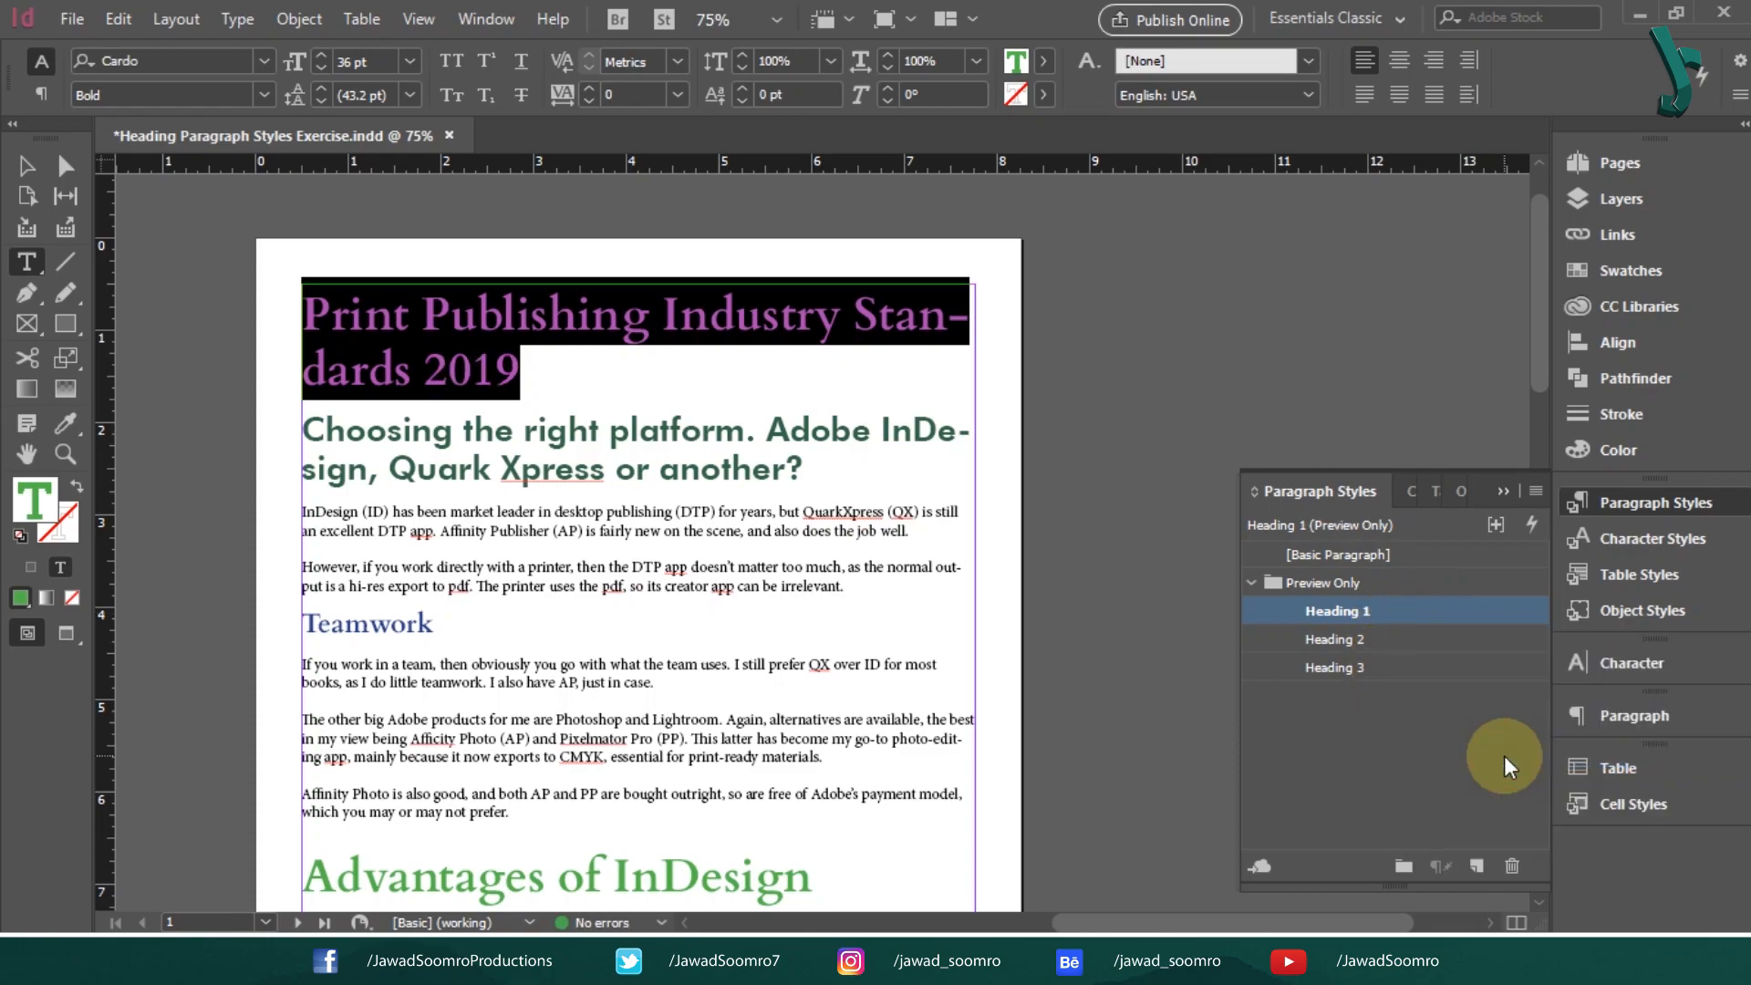
{"action": "left_click", "coordinate": [547, 379]}
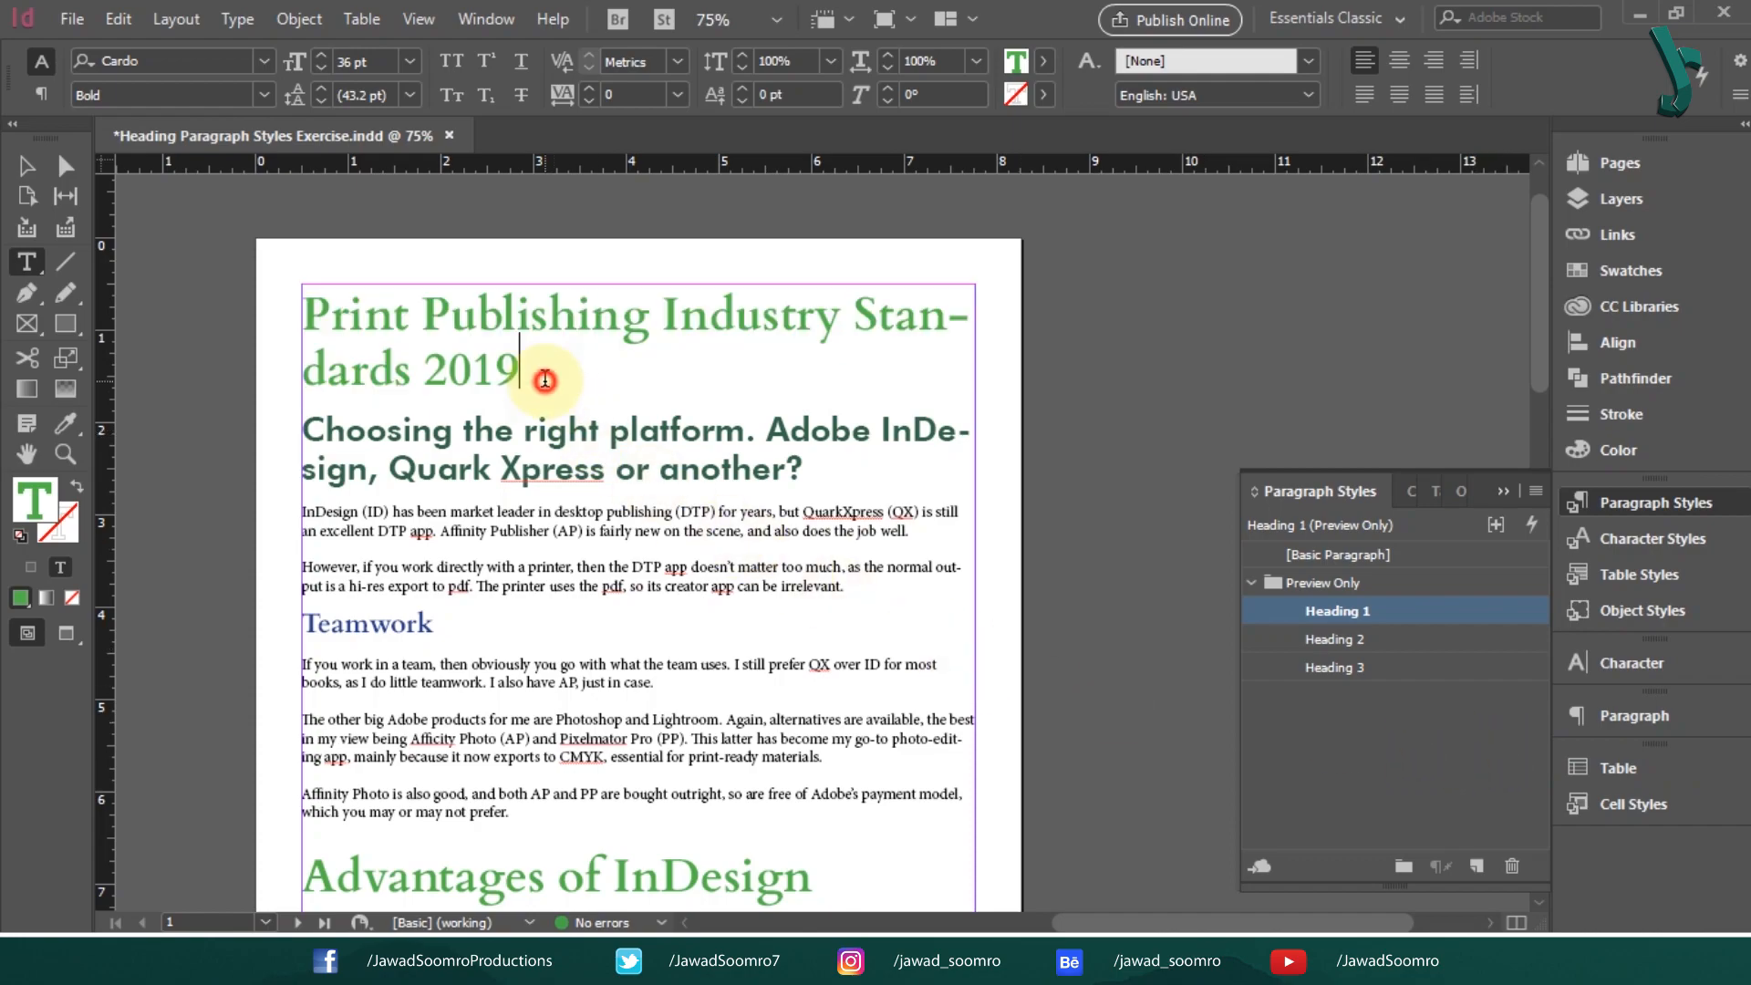